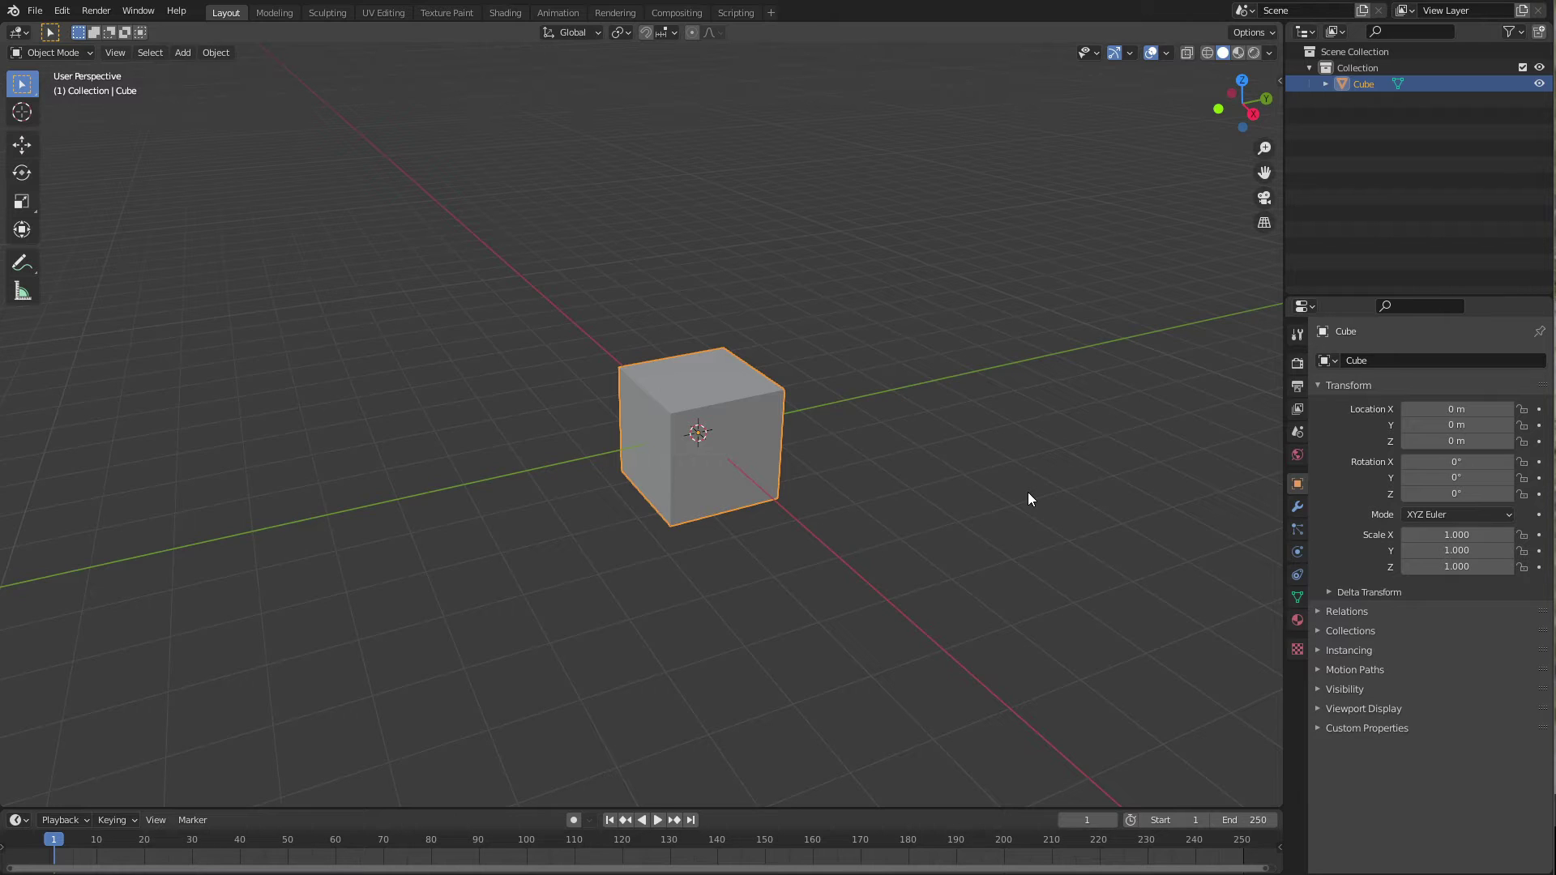
# Show the cube's modifier properties and browse the modifiers that can be added.
pyautogui.click(1297, 506)
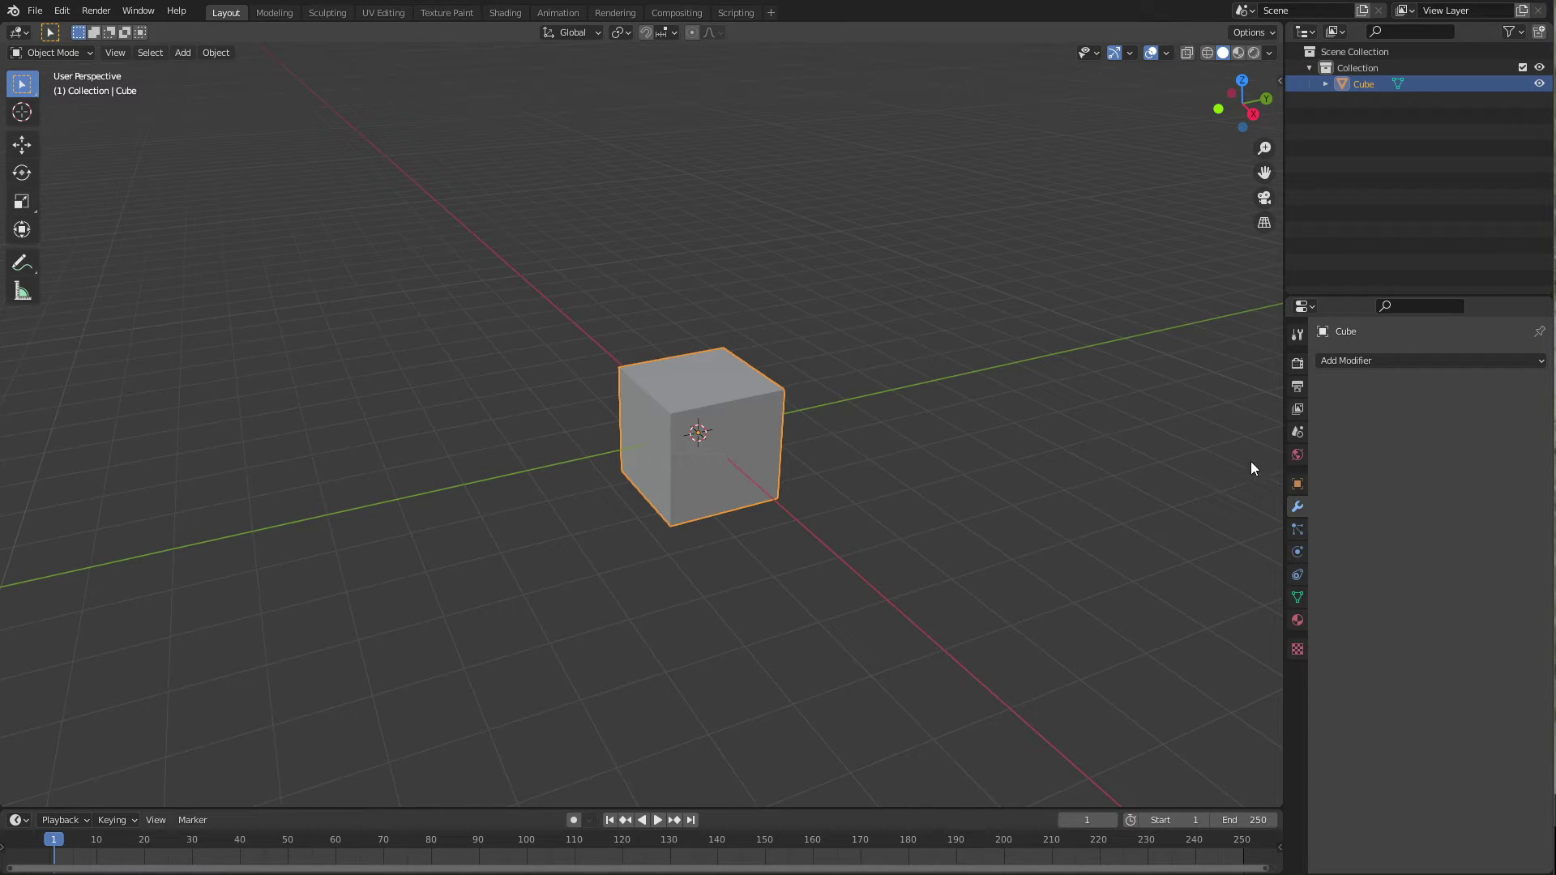
pyautogui.click(1367, 361)
# Bevel all edges of the cube's mesh in Edit Mode with a single segment, and return to Object Mode.
pyautogui.press('Tab')
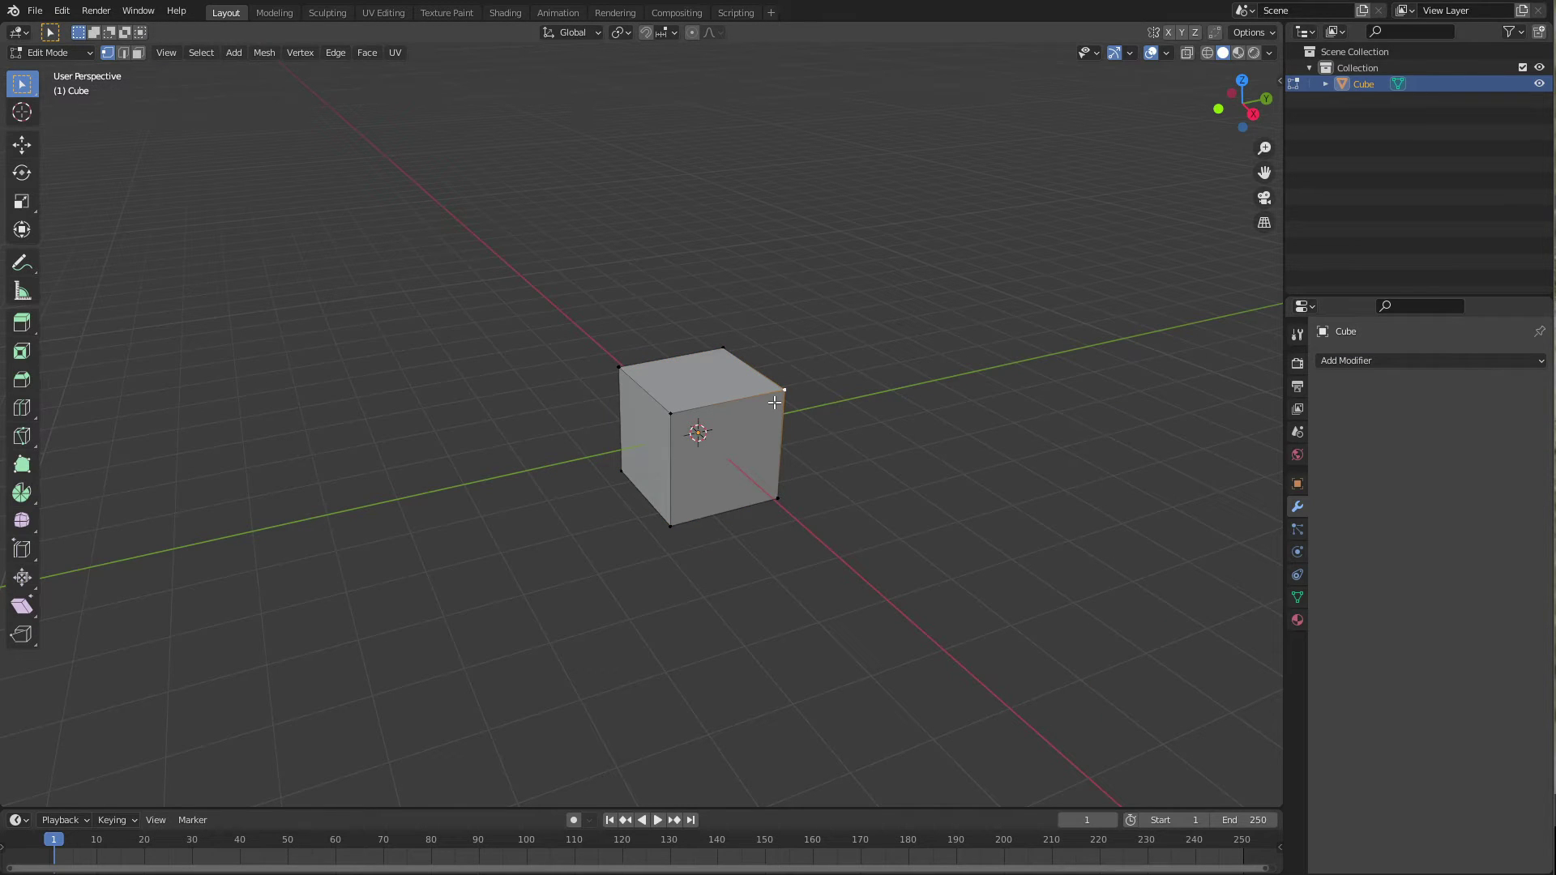
pyautogui.press('a')
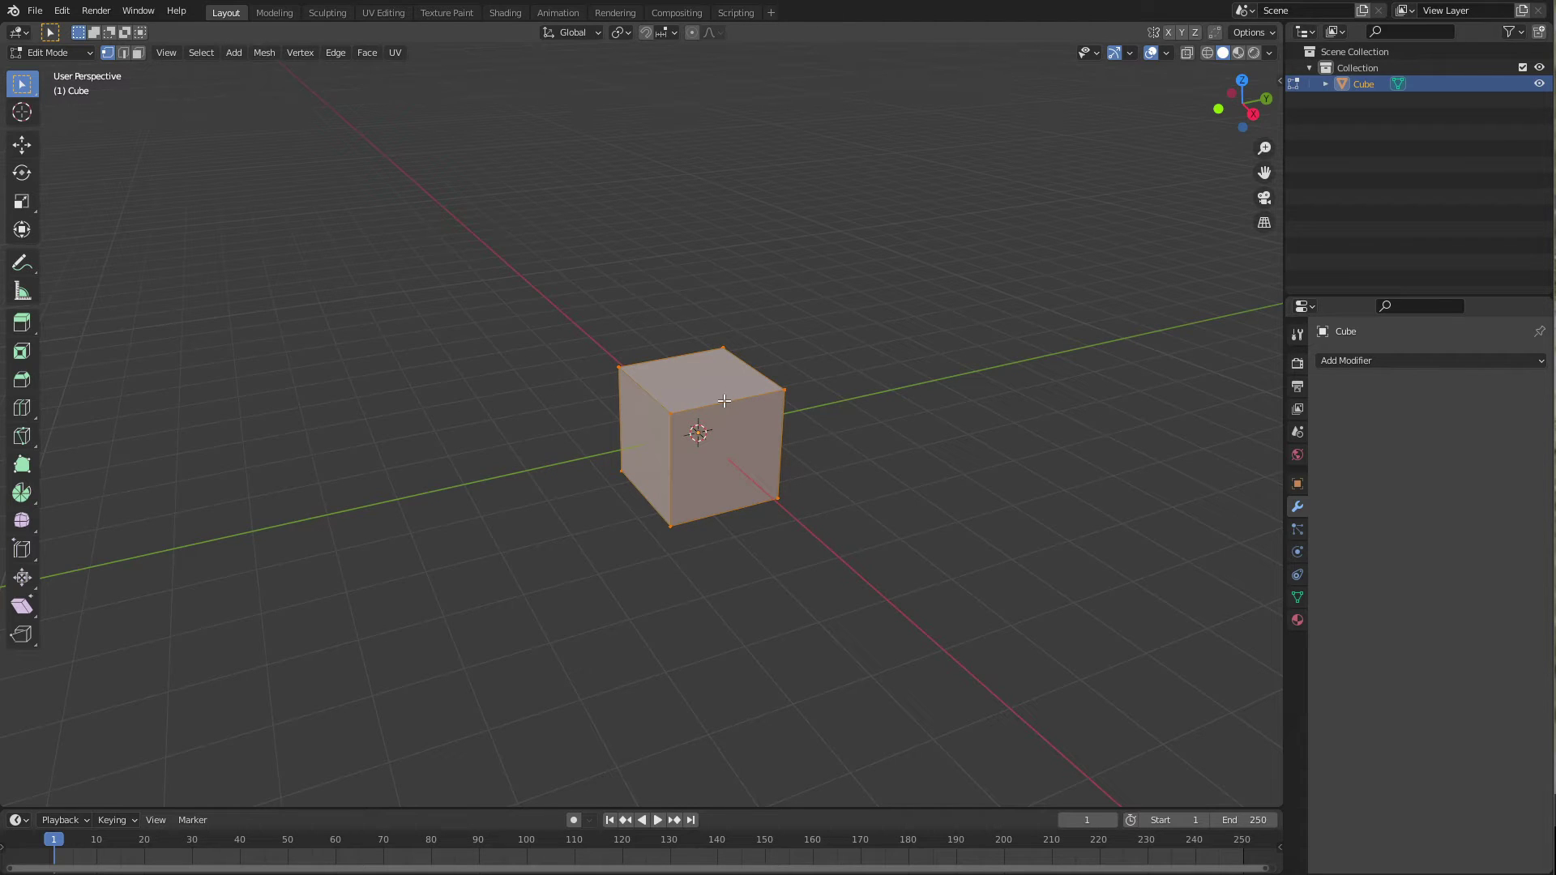
pyautogui.click(22, 380)
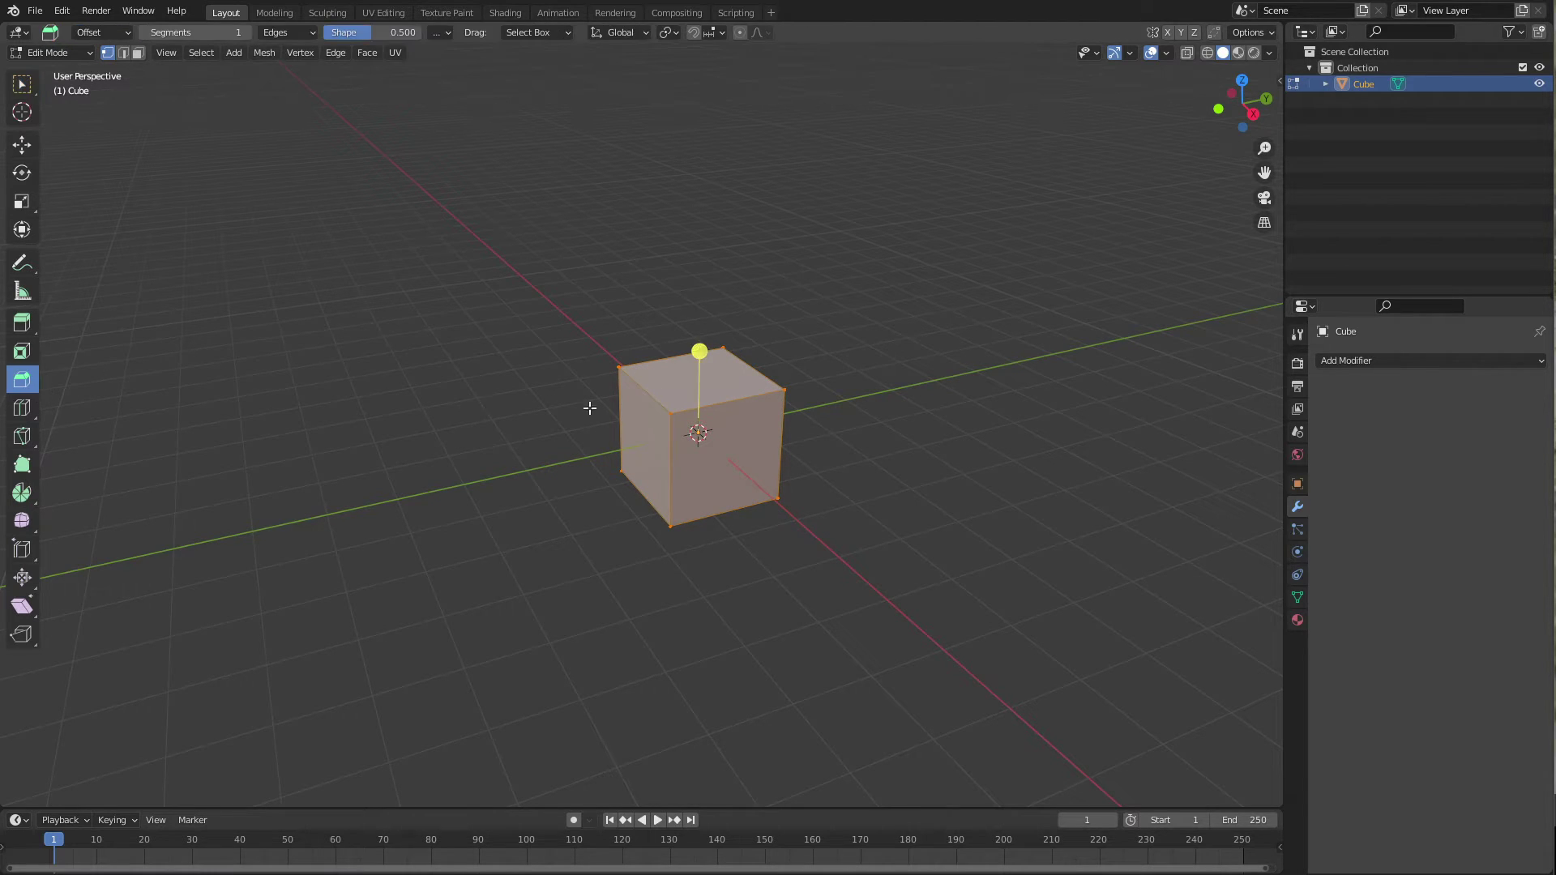
pyautogui.moveTo(694, 359)
pyautogui.mouseDown()
pyautogui.moveTo(684, 293)
pyautogui.moveTo(681, 349)
pyautogui.mouseUp()
pyautogui.press('Tab')
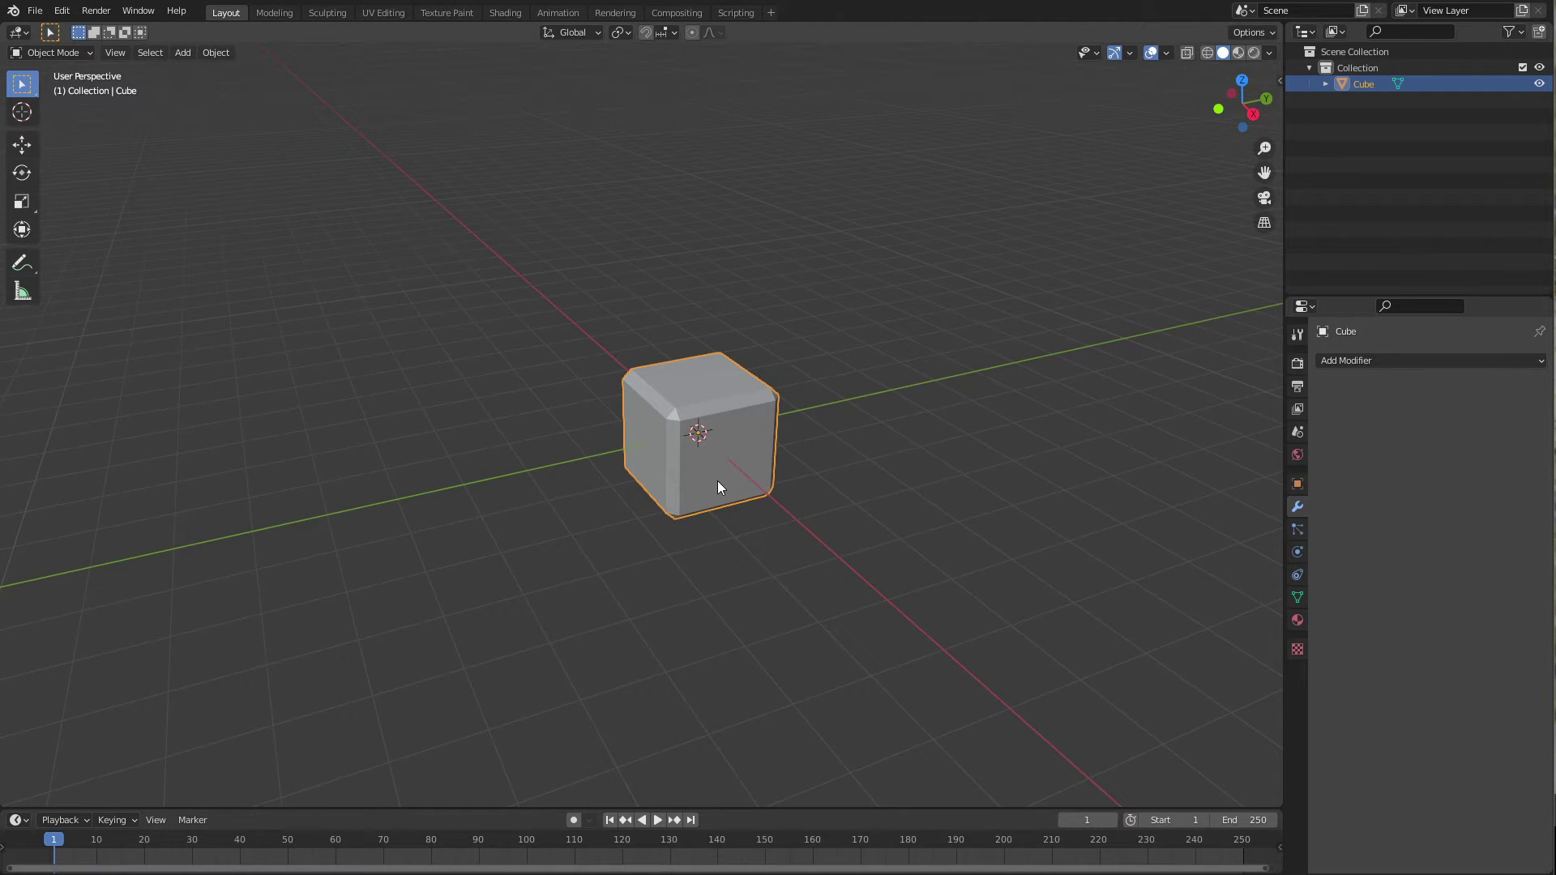
pyautogui.scroll(4, 721, 462)
pyautogui.scroll(-2, 722, 455)
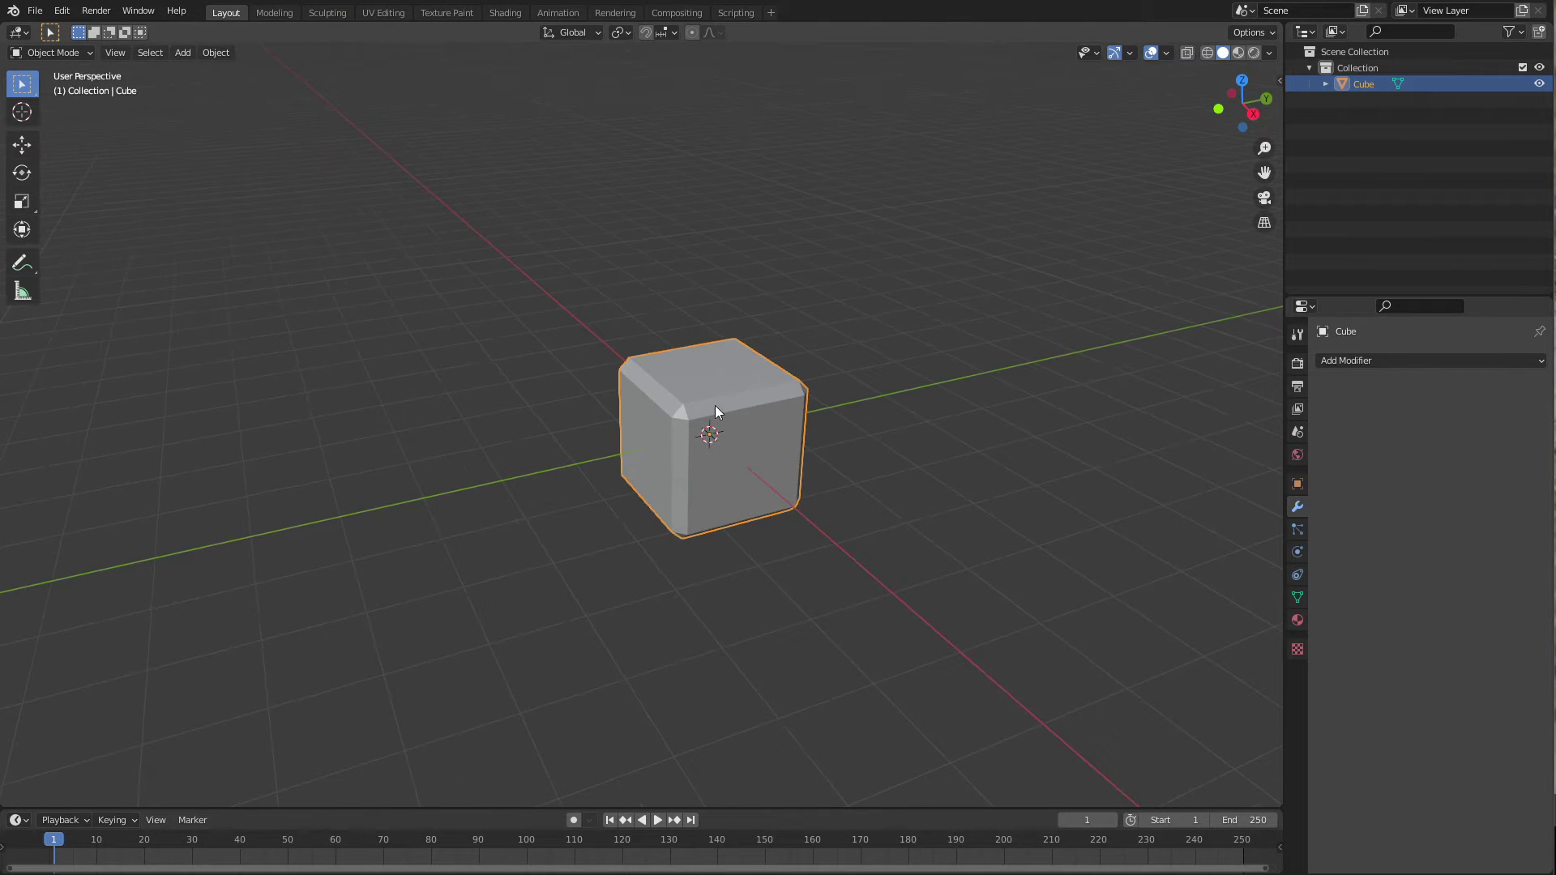
# Bevel the whole mesh a second time to round the cube's chamfered edges, and inspect it in both modes.
pyautogui.press('Tab')
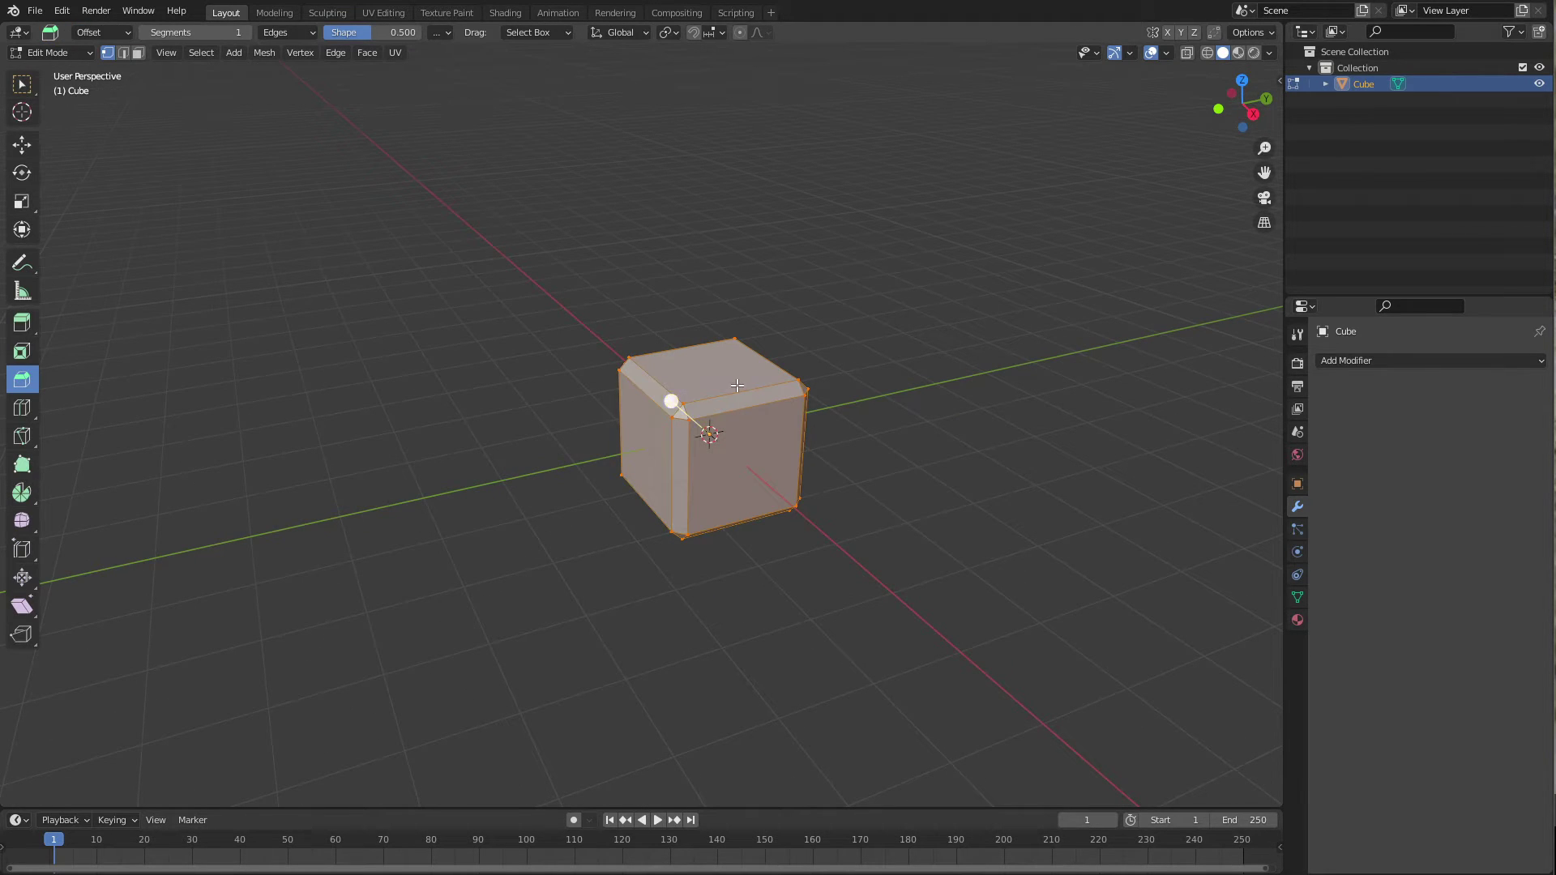
pyautogui.moveTo(672, 400); pyautogui.dragTo(707, 445)
pyautogui.press('Tab')
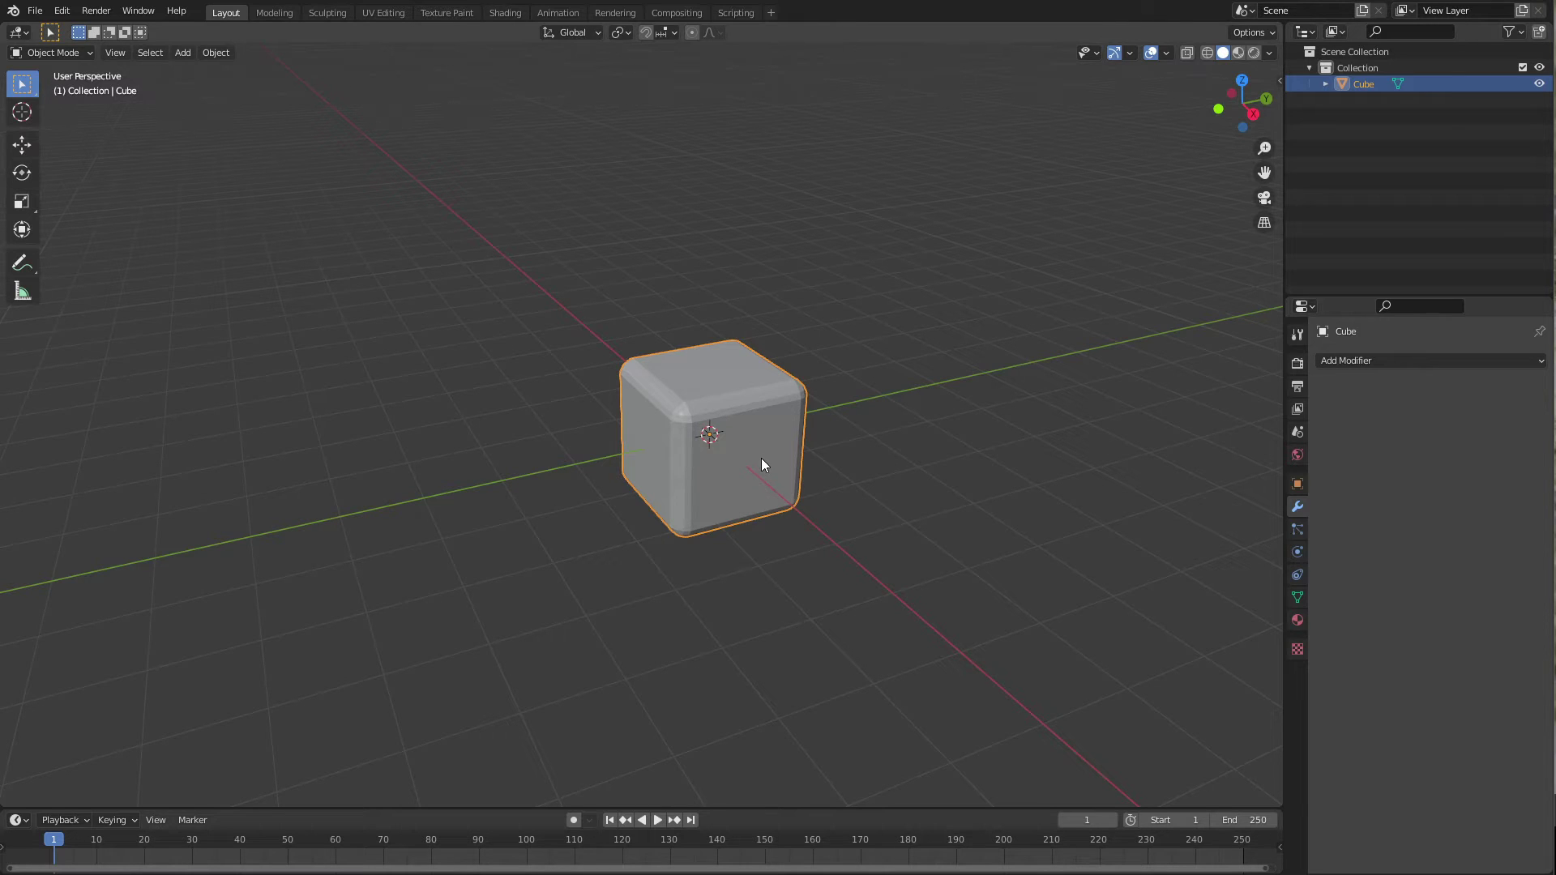
pyautogui.press('Tab')
pyautogui.scroll(2, 729, 459)
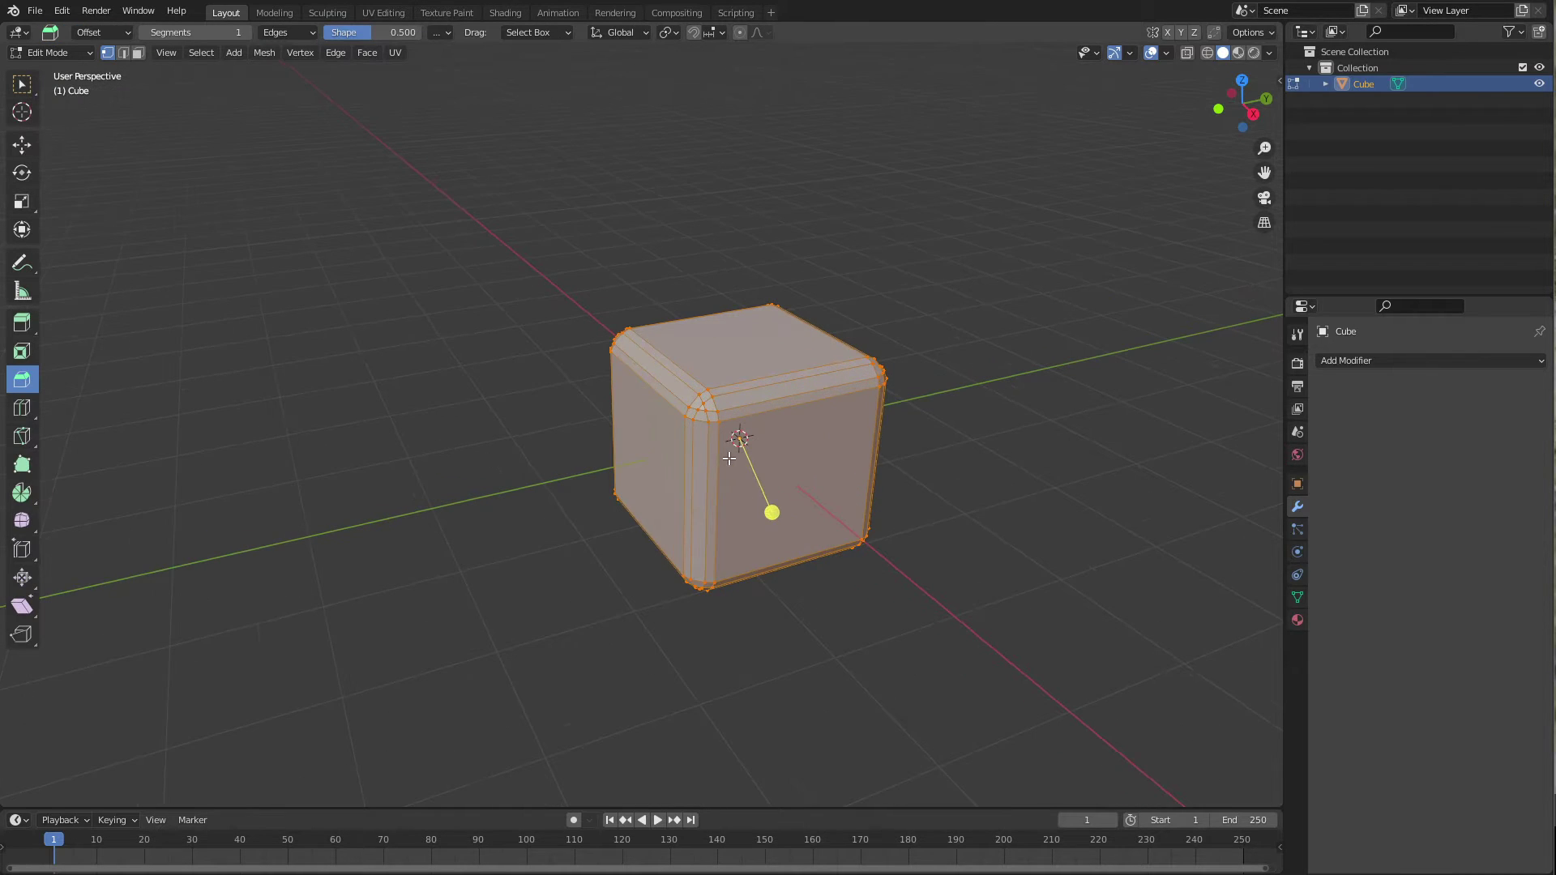
pyautogui.press('Tab')
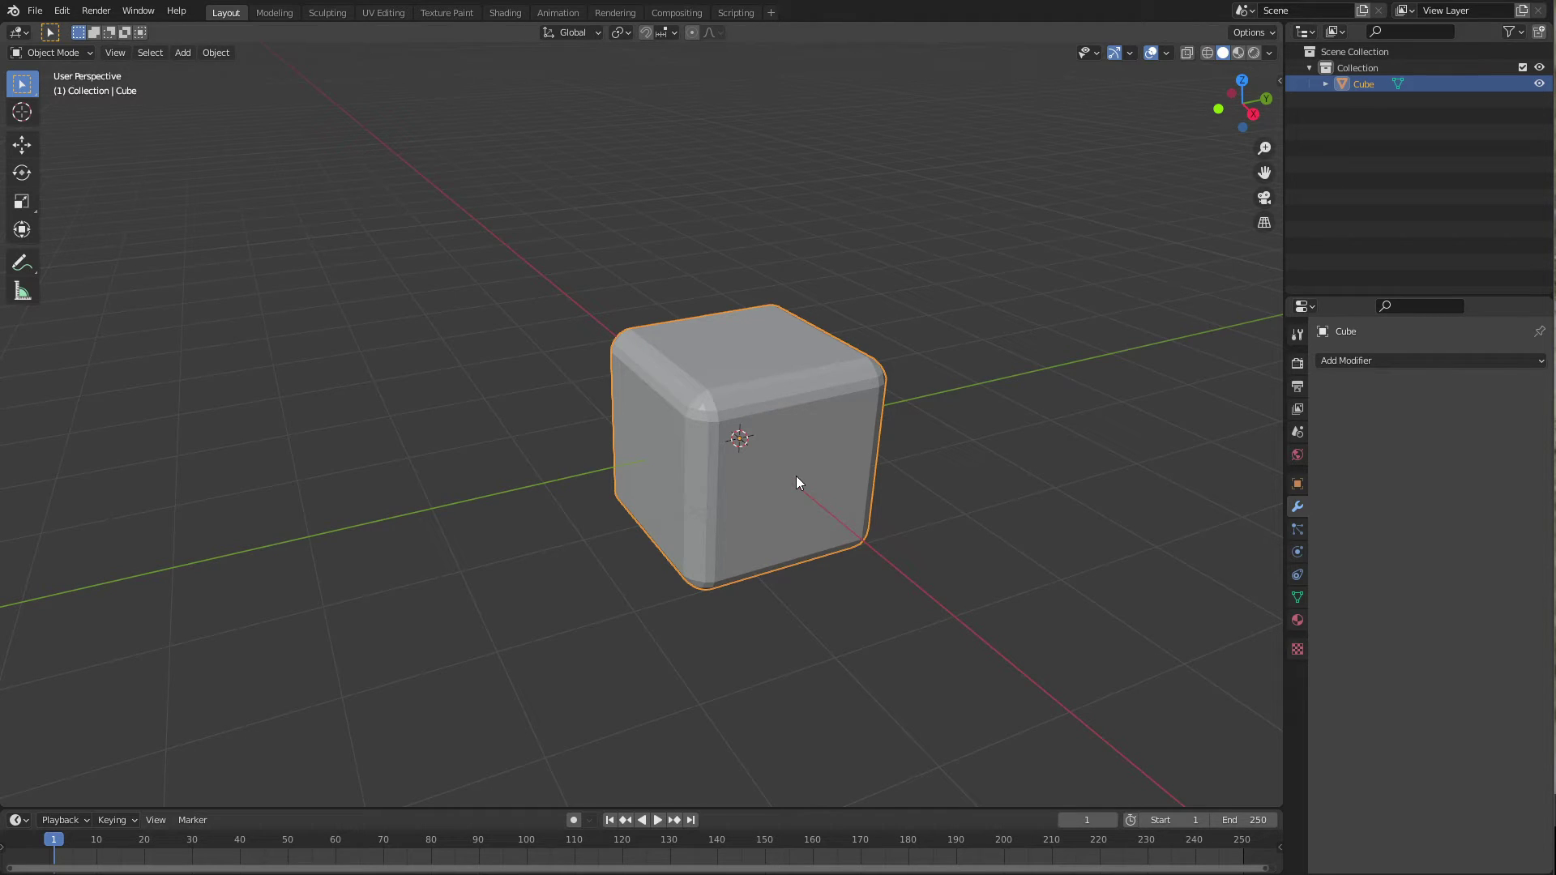
# Undo both mesh bevels on the cube and return to Object Mode.
pyautogui.press('Tab')
pyautogui.hotkey('ctrl', 'z')
pyautogui.hotkey('ctrl', 'z')
pyautogui.hotkey('ctrl', 'z')
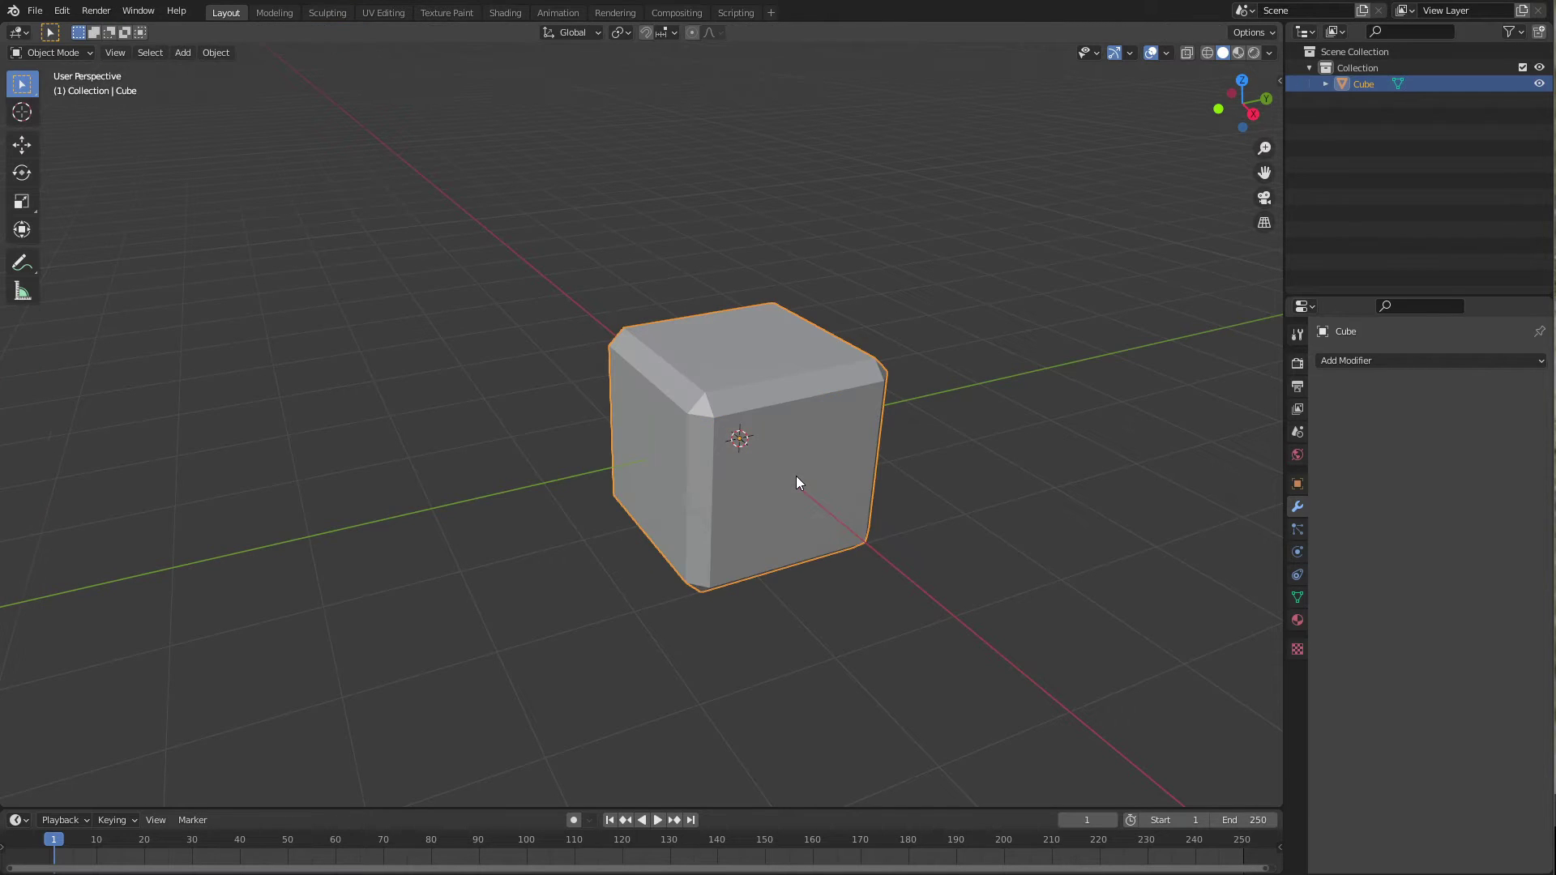
pyautogui.press('Tab')
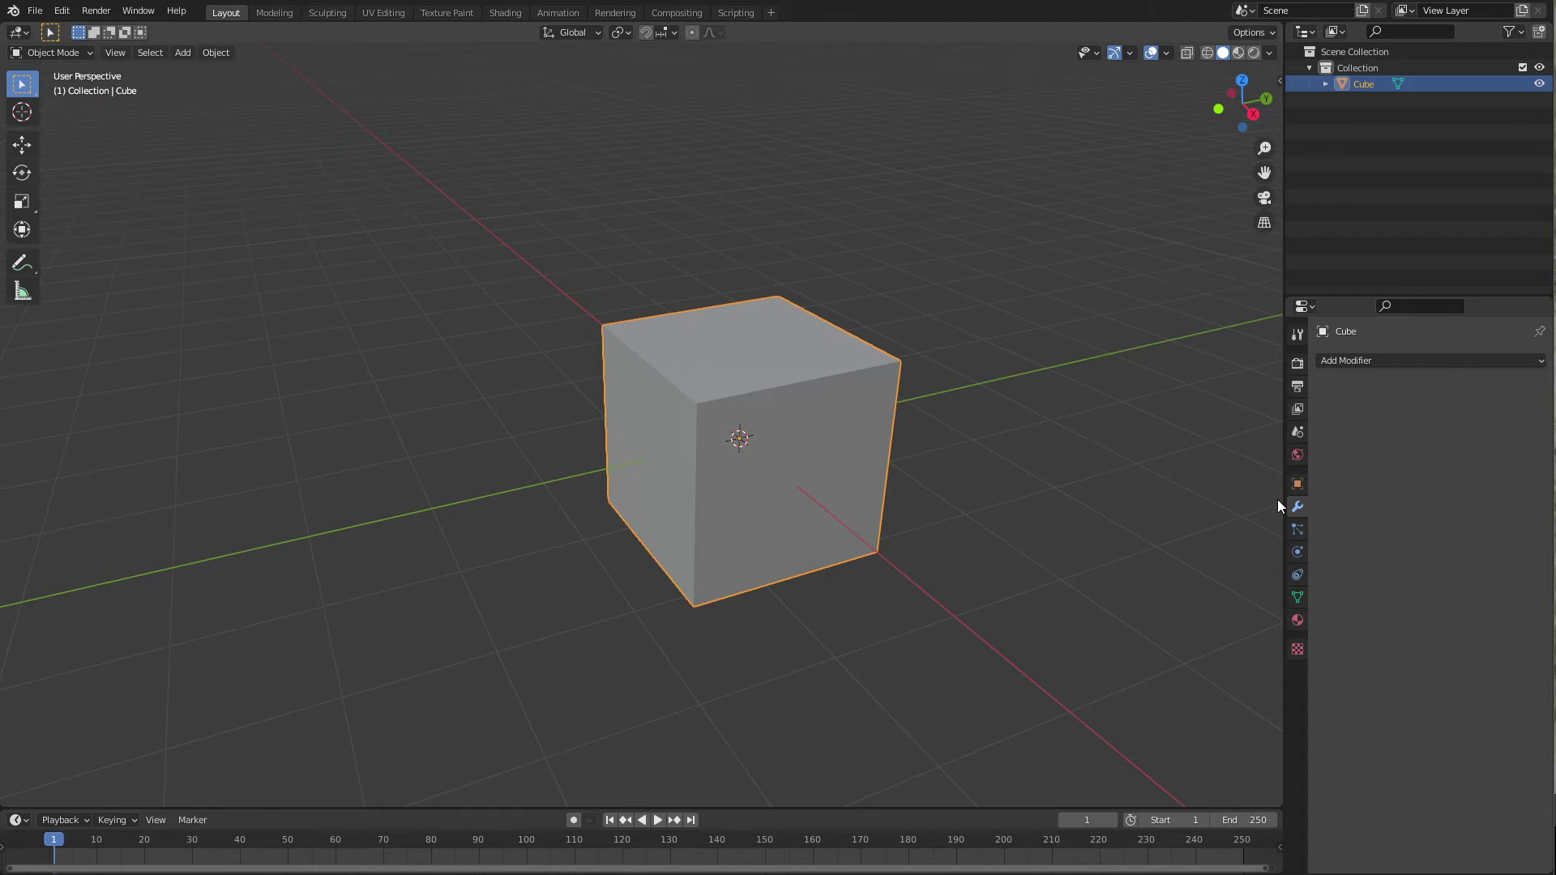
# Add a Bevel modifier to the cube and set its amount to 0.0452 m.
pyautogui.click(1393, 364)
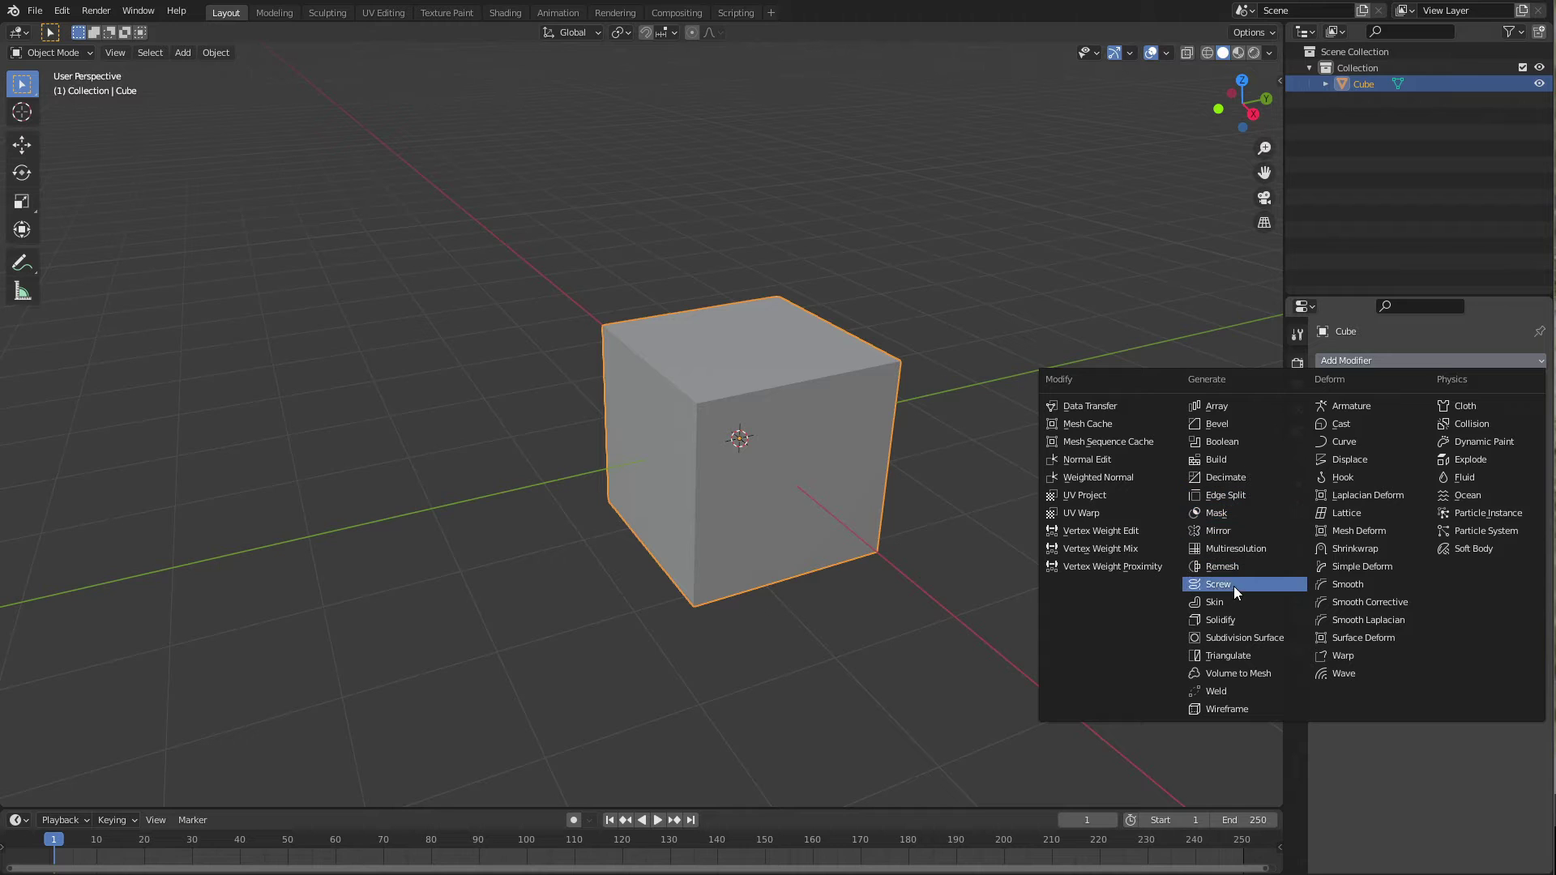
pyautogui.click(1247, 425)
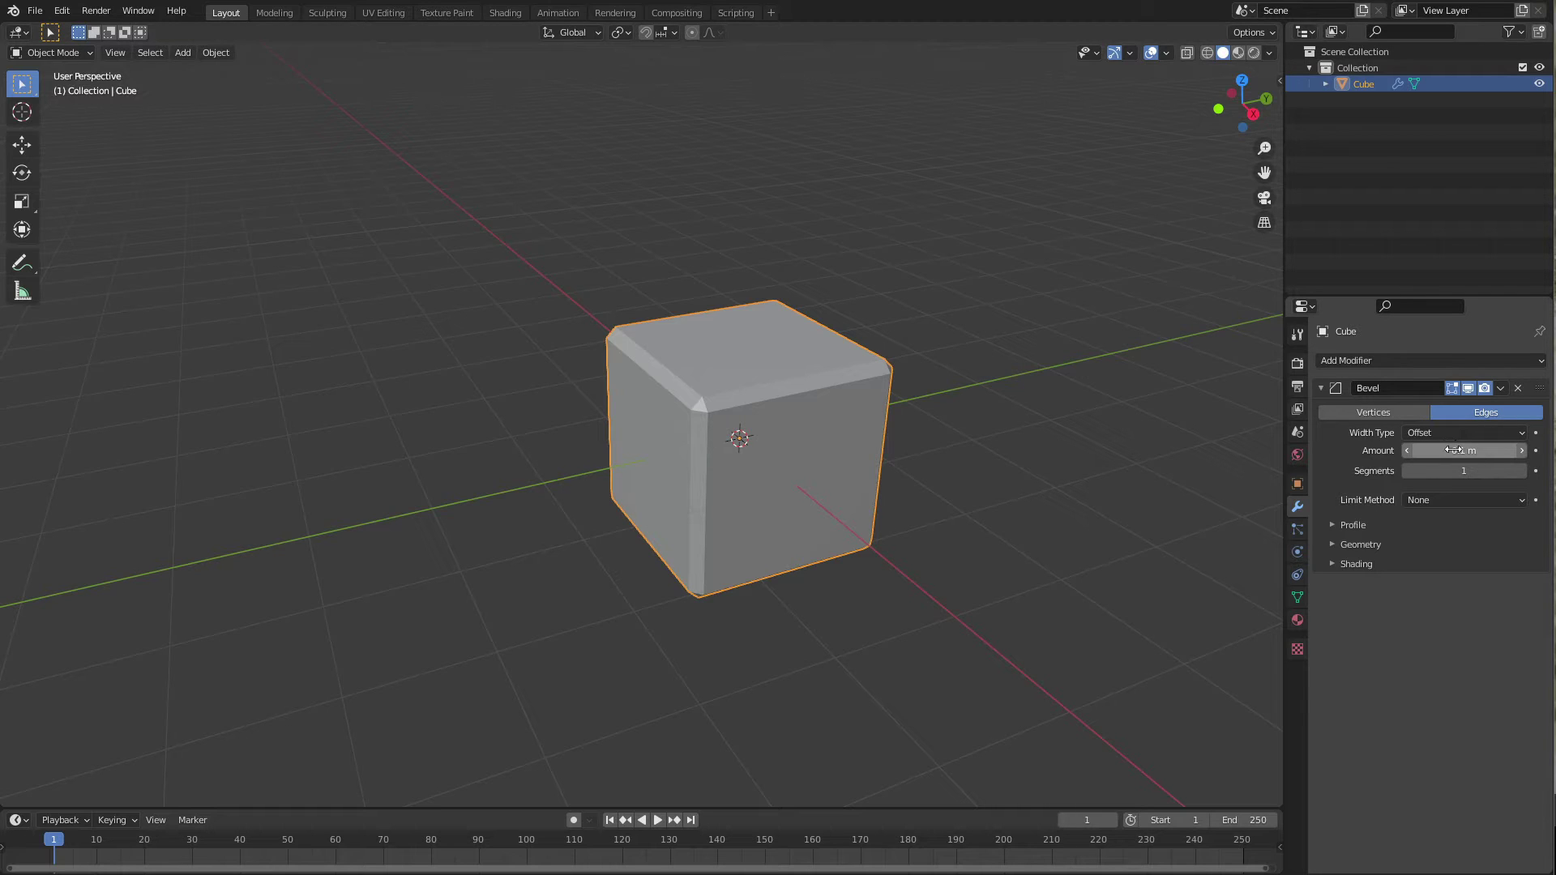
pyautogui.moveTo(1453, 450)
pyautogui.mouseDown()
pyautogui.moveTo(1501, 445)
pyautogui.moveTo(1447, 450)
pyautogui.mouseUp()
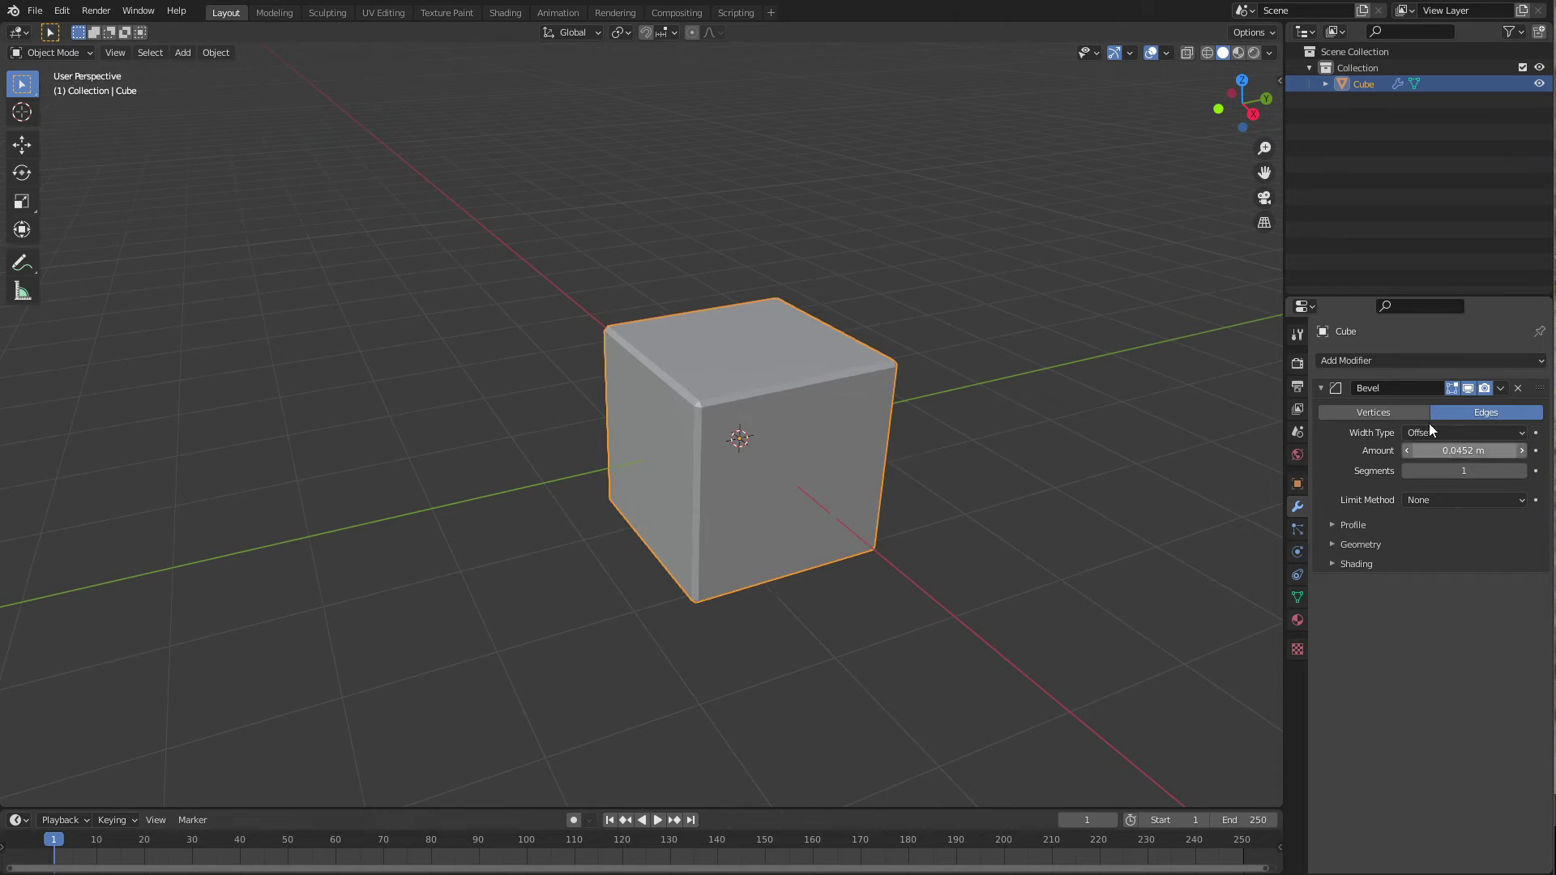
# Compare the cube with the Bevel modifier's viewport display off and on, and inspect its mesh in Edit Mode.
pyautogui.click(1471, 390)
pyautogui.click(1470, 391)
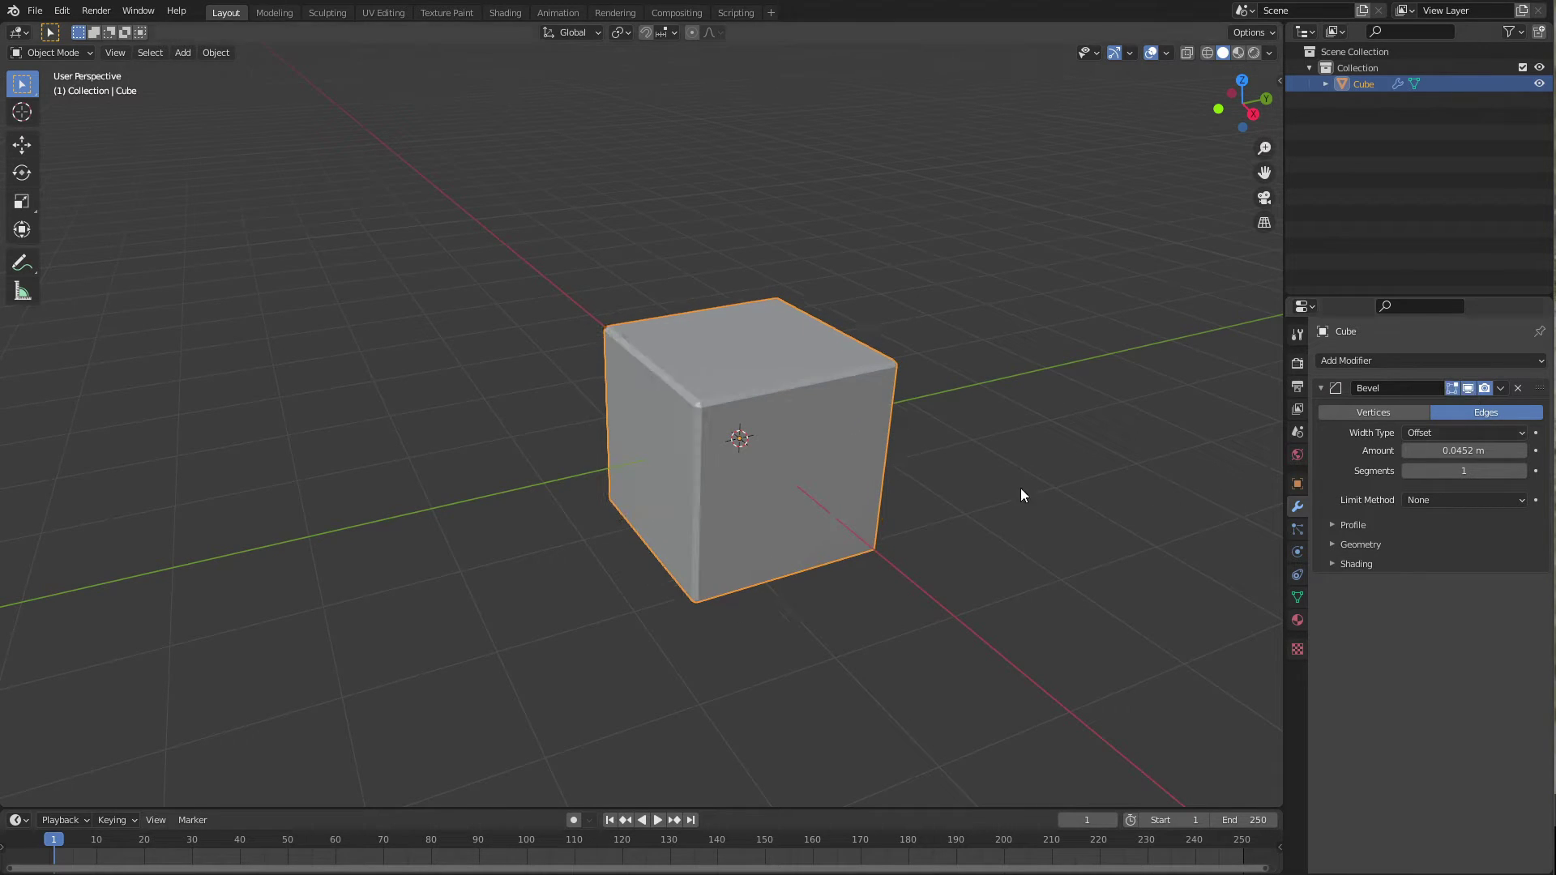
pyautogui.press('Tab')
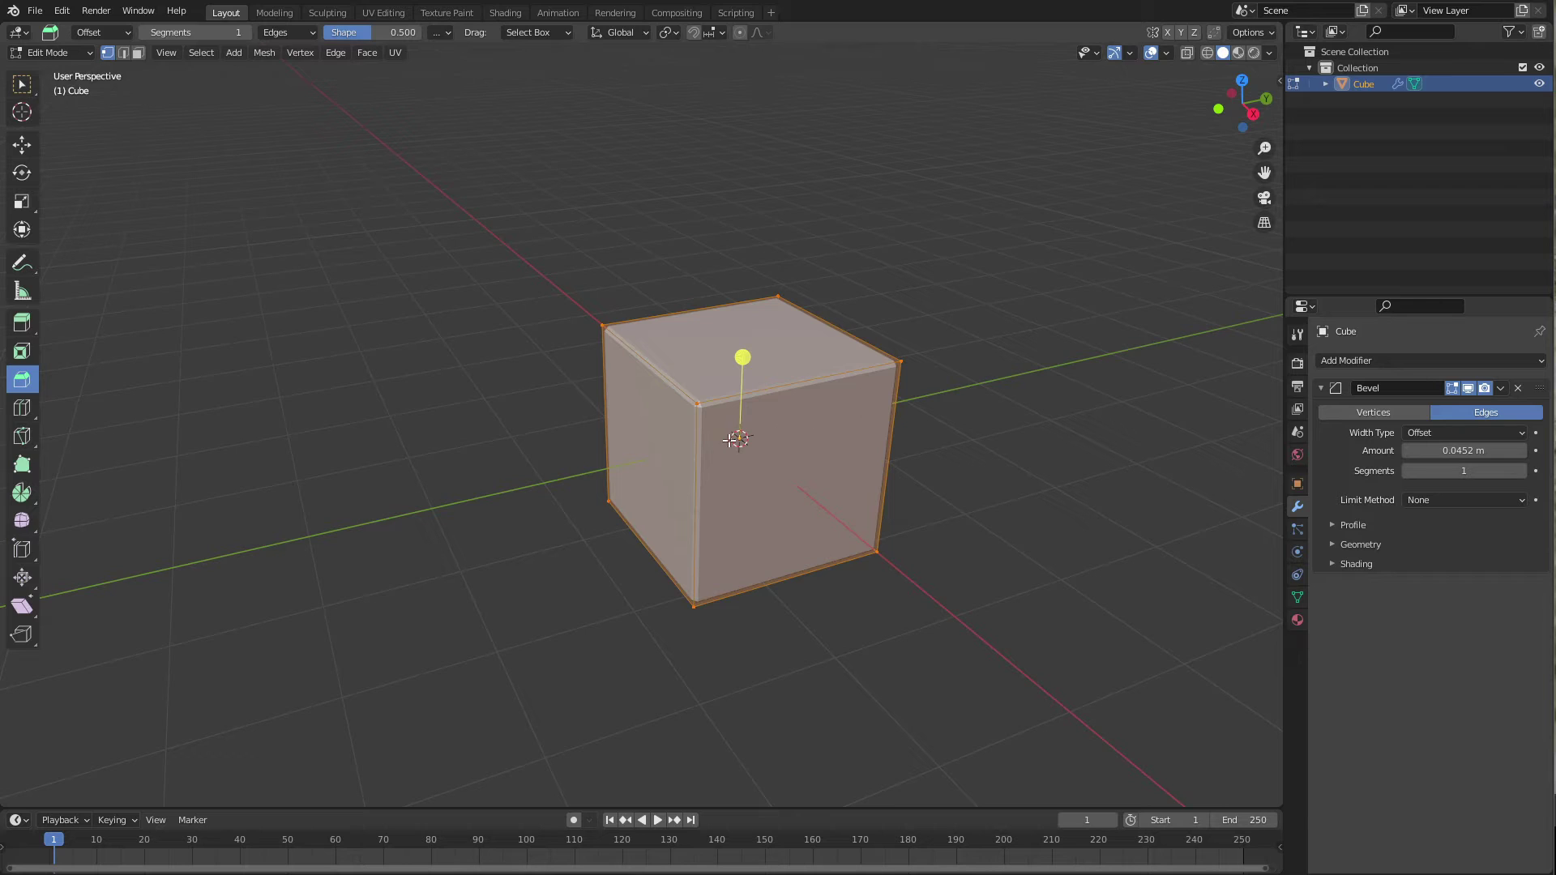
pyautogui.press('Tab')
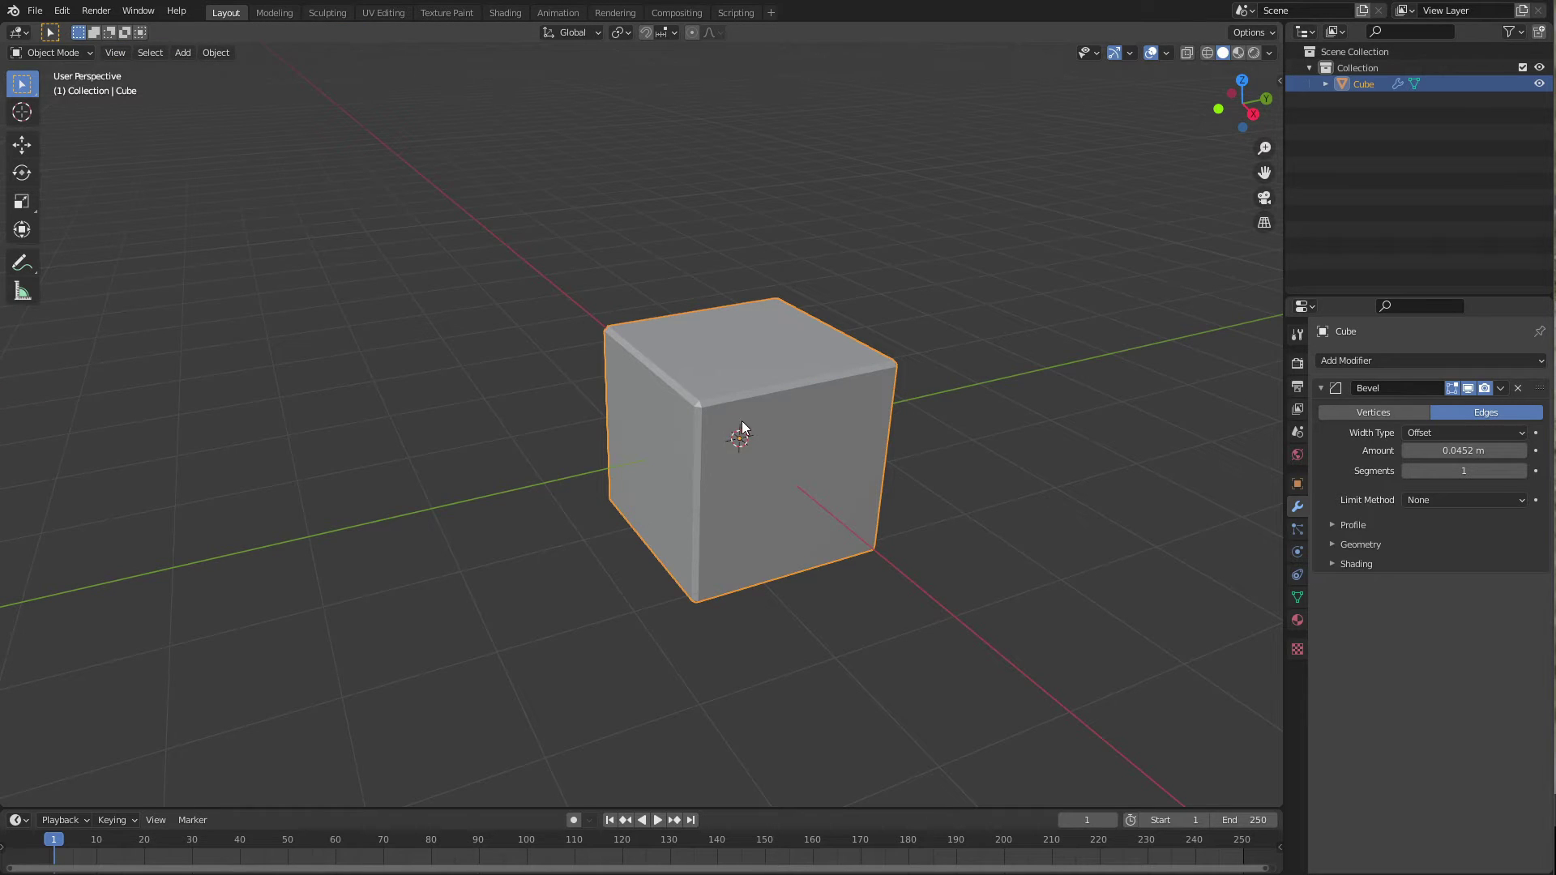
pyautogui.press('Tab')
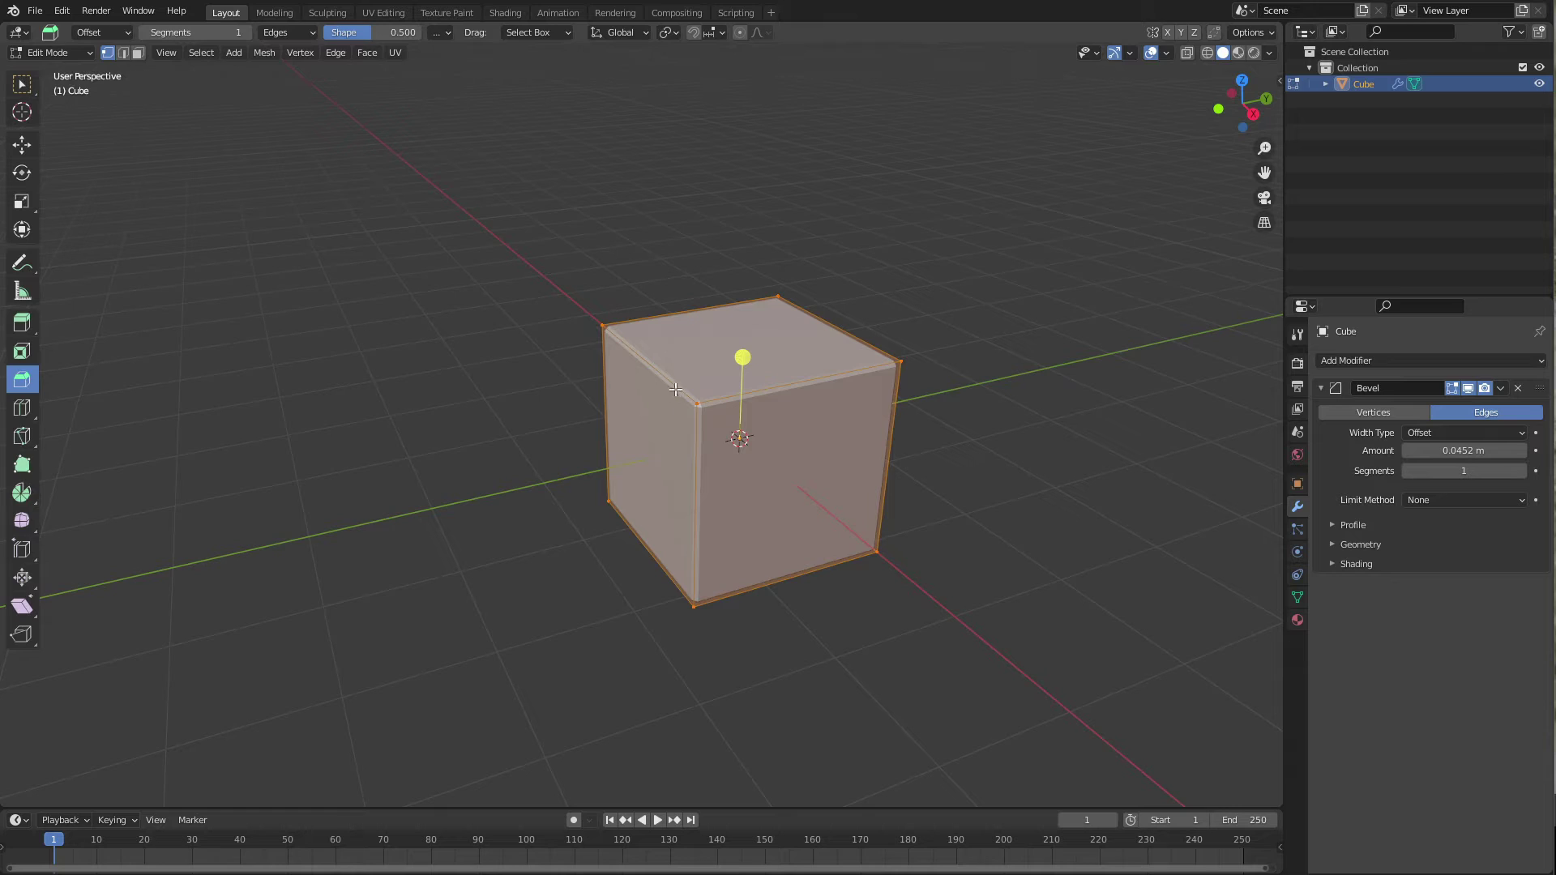
pyautogui.press('Tab')
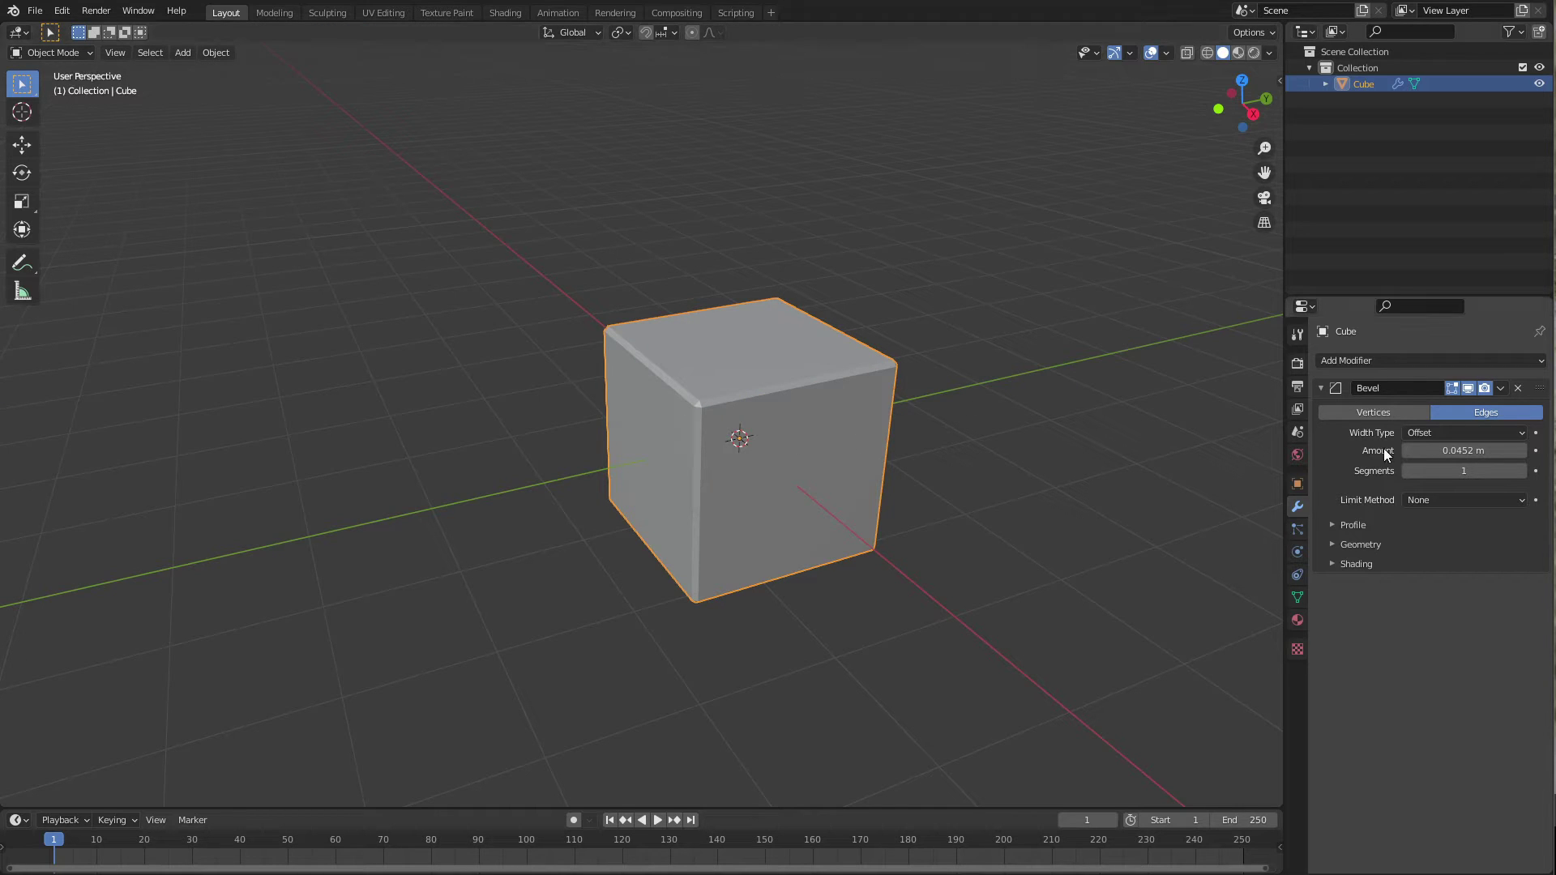
# Set the Bevel modifier's amount to 0.156 m.
pyautogui.moveTo(1450, 451); pyautogui.dragTo(1463, 451)
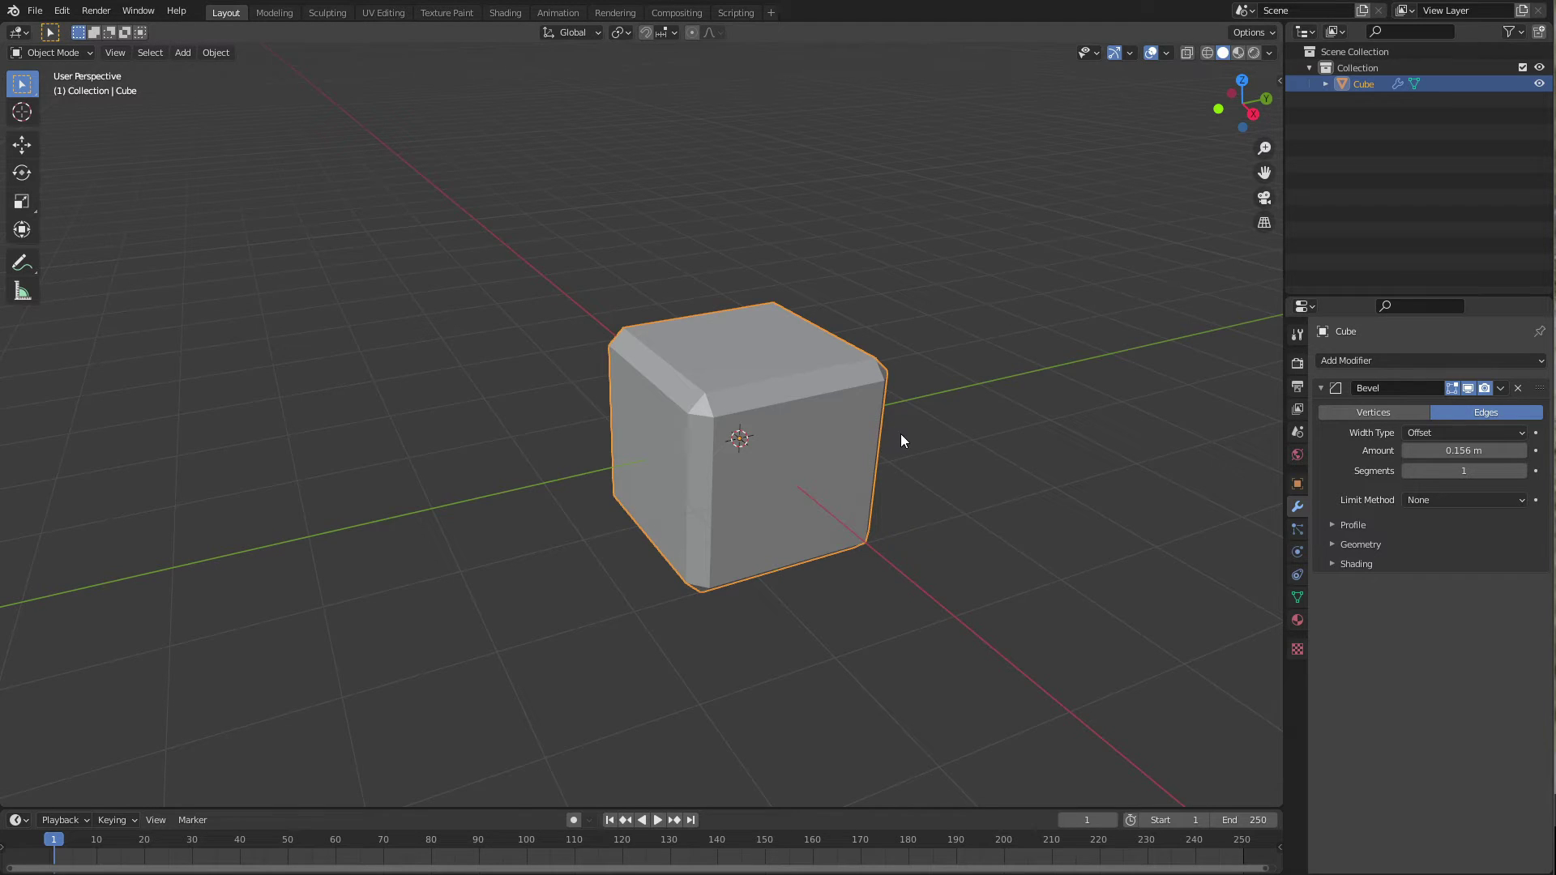
pyautogui.scroll(-3, 901, 435)
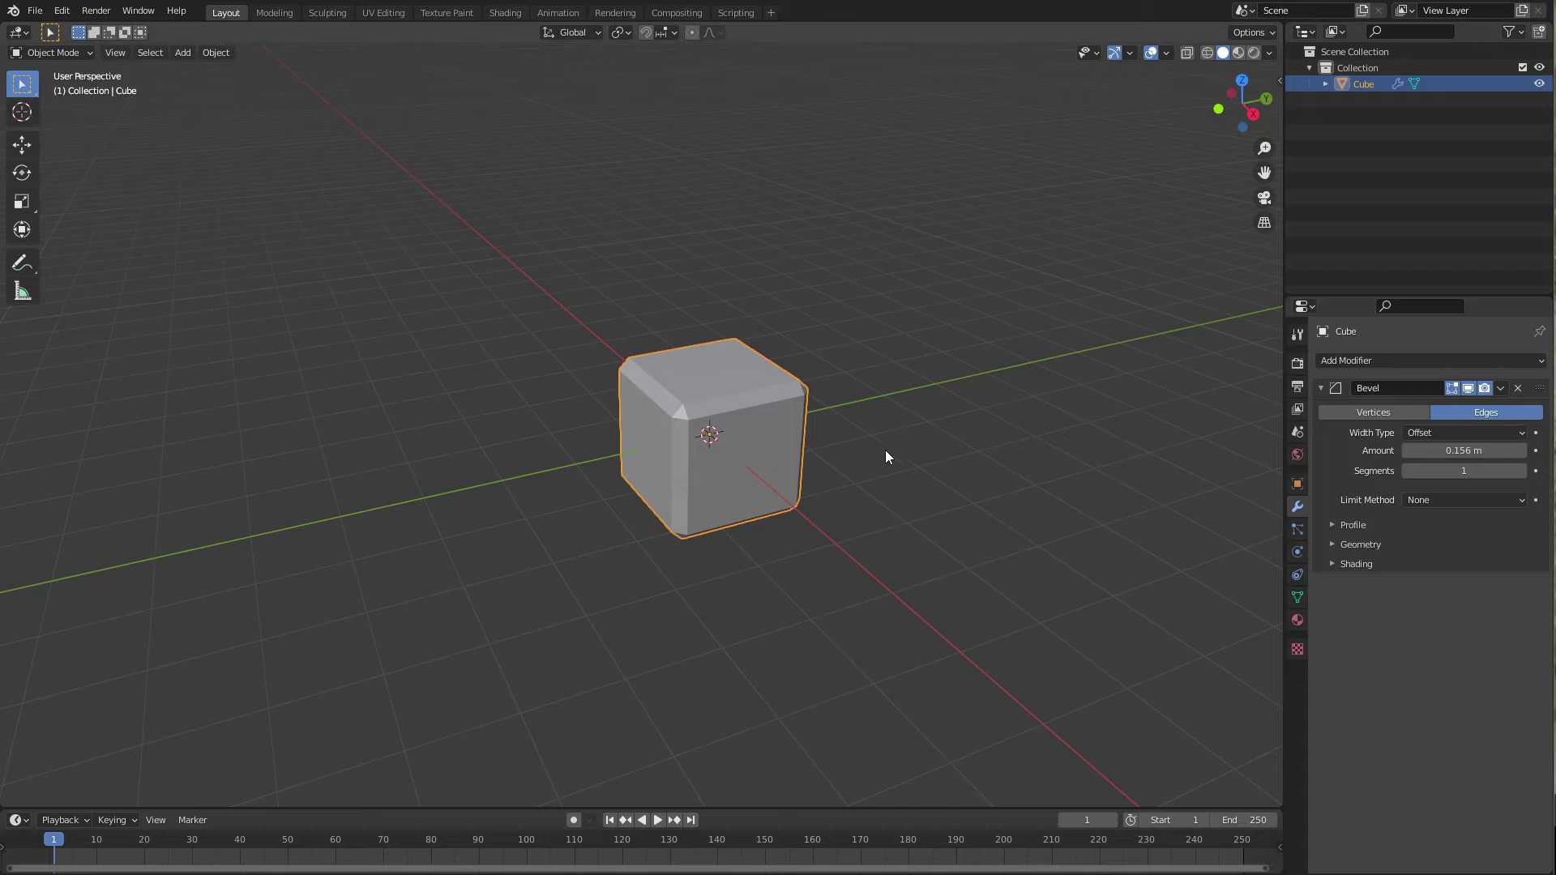
pyautogui.scroll(-2, 869, 436)
pyautogui.press('g')
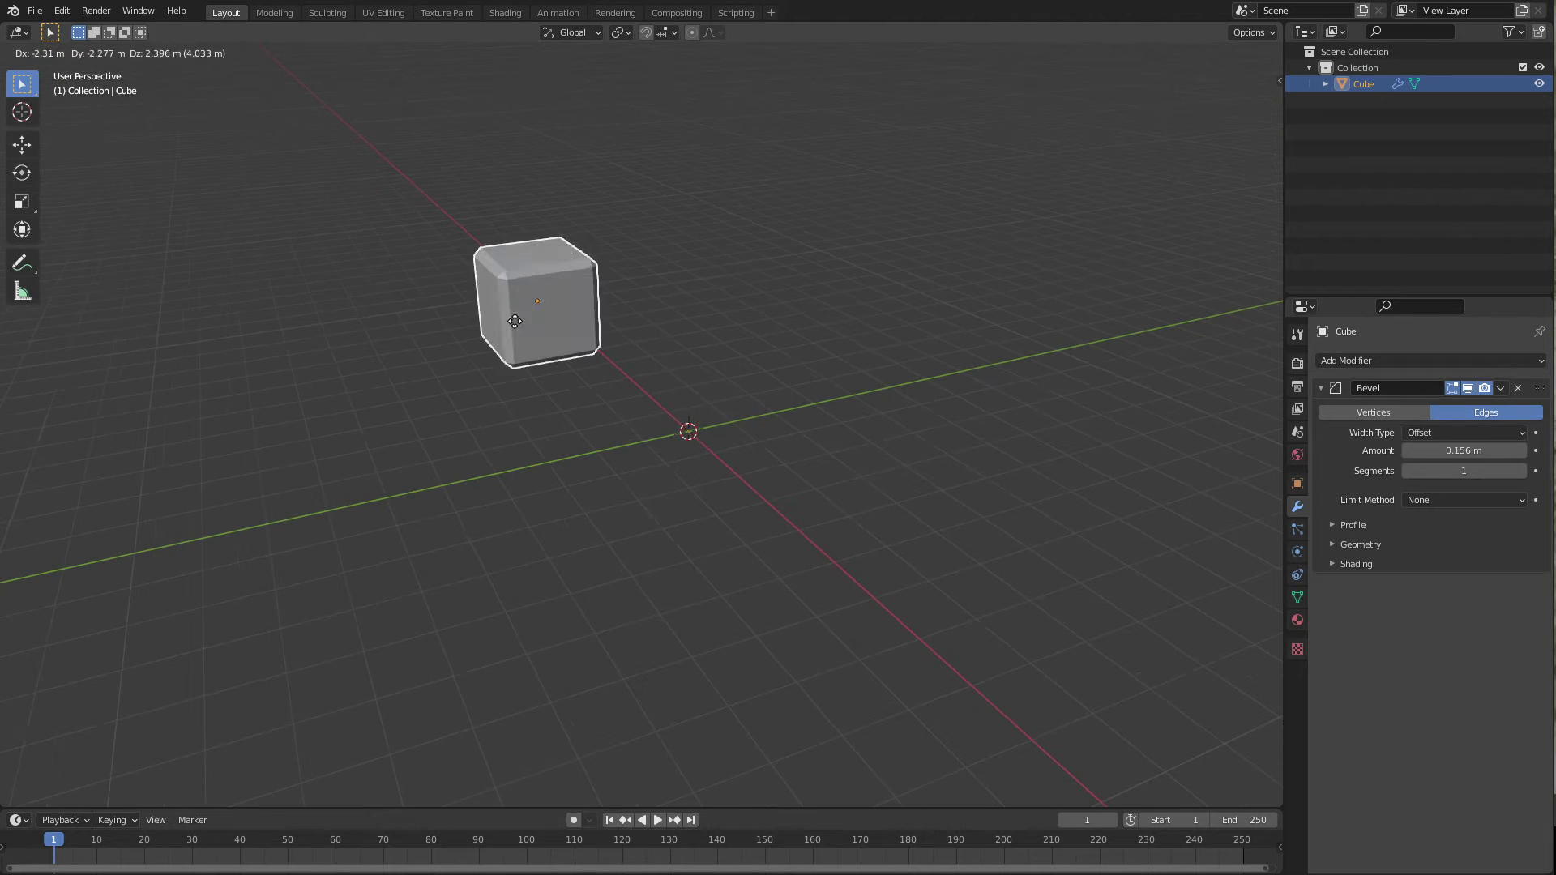
pyautogui.press('Escape')
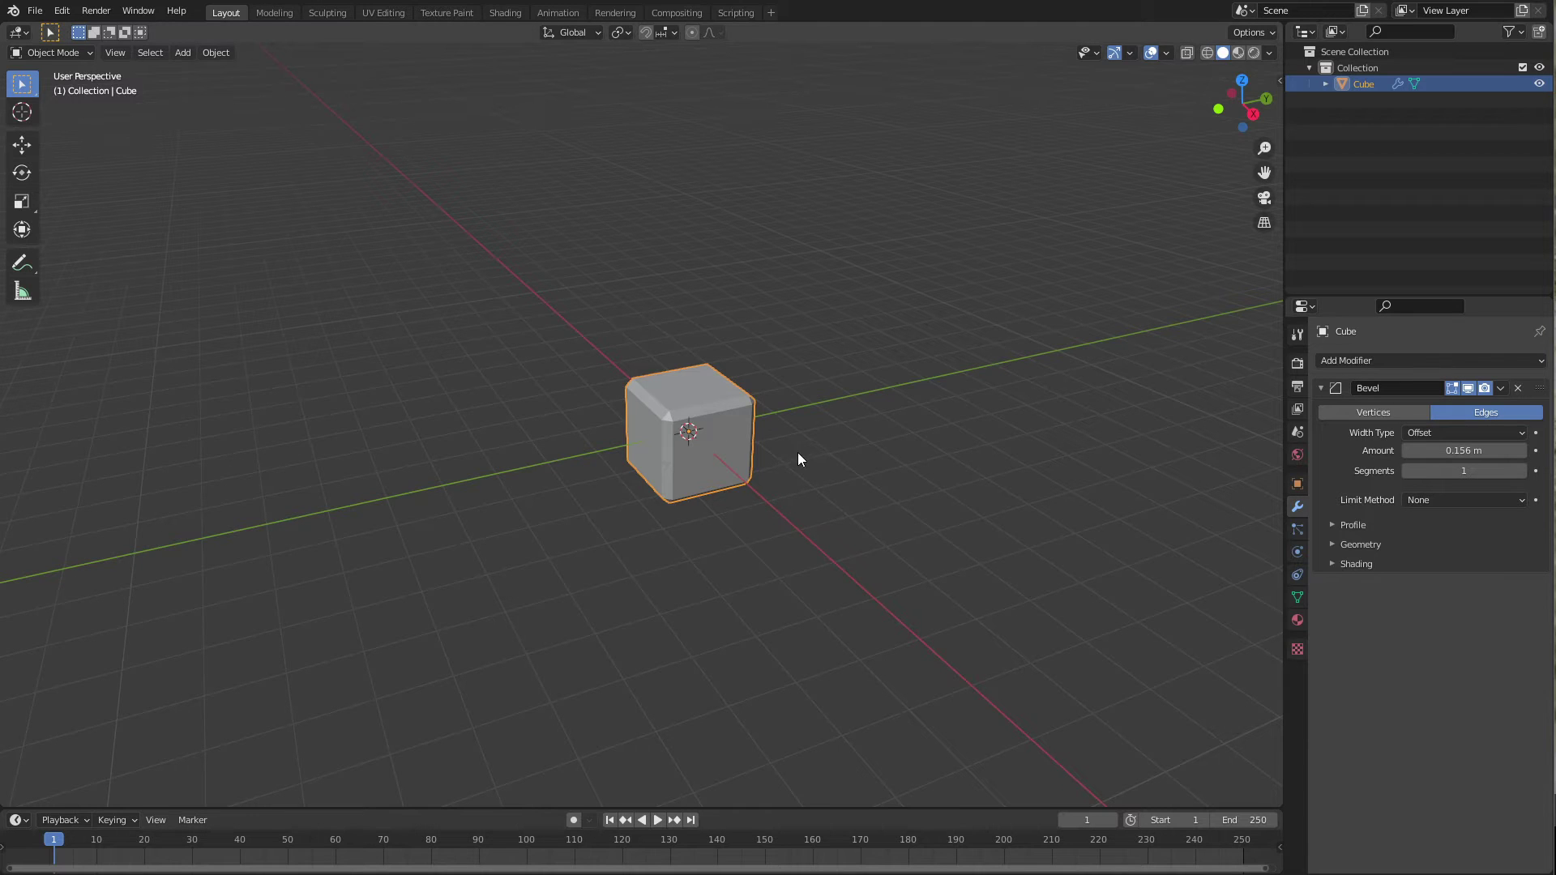
pyautogui.press('r')
pyautogui.press('r')
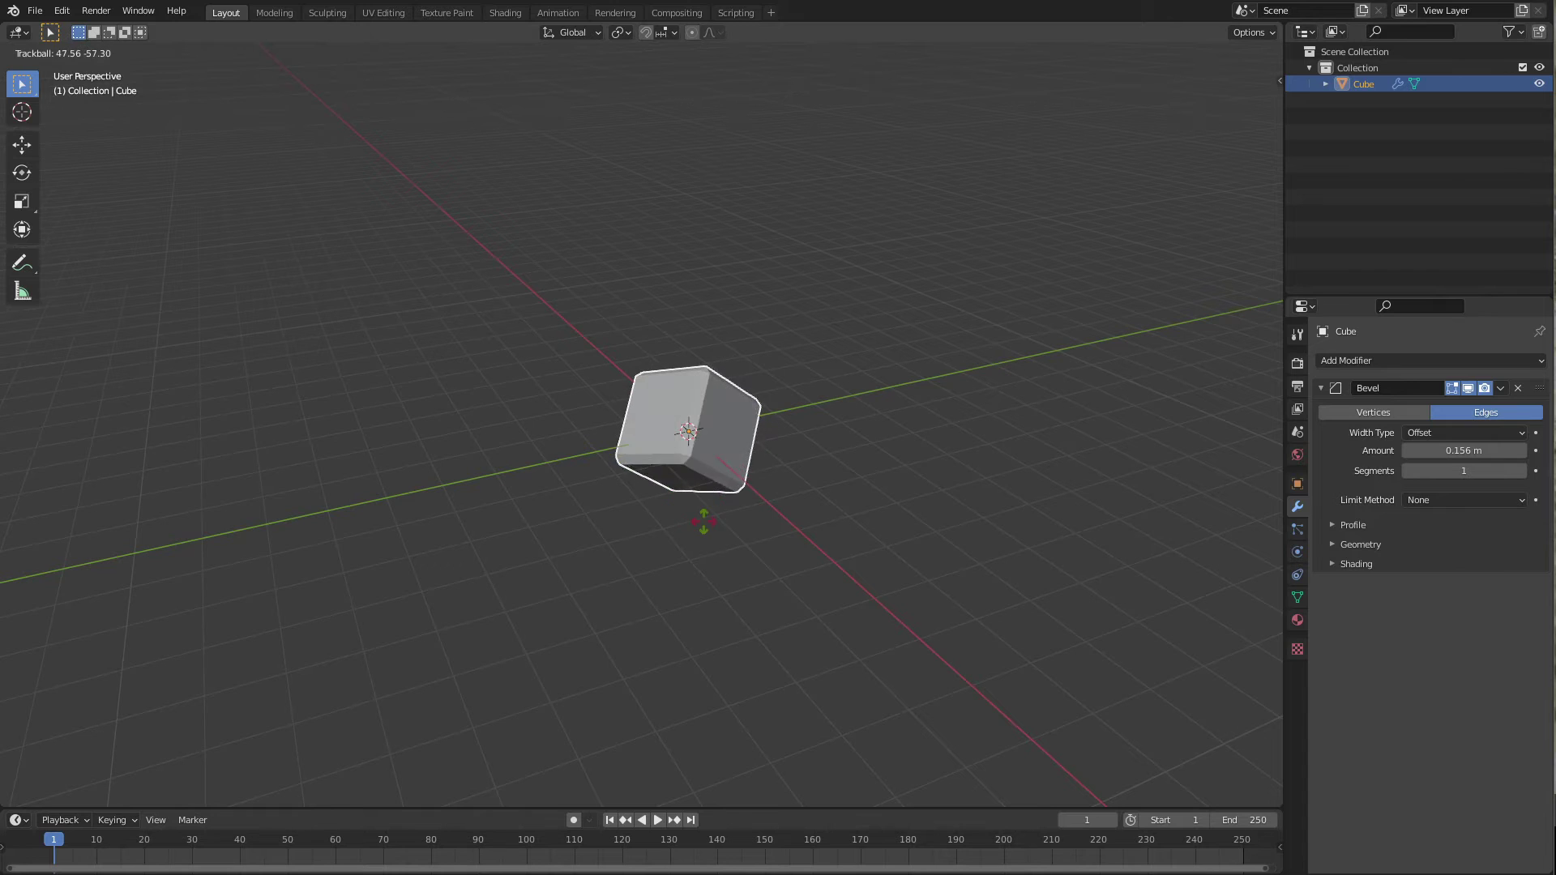
pyautogui.rightClick(918, 525)
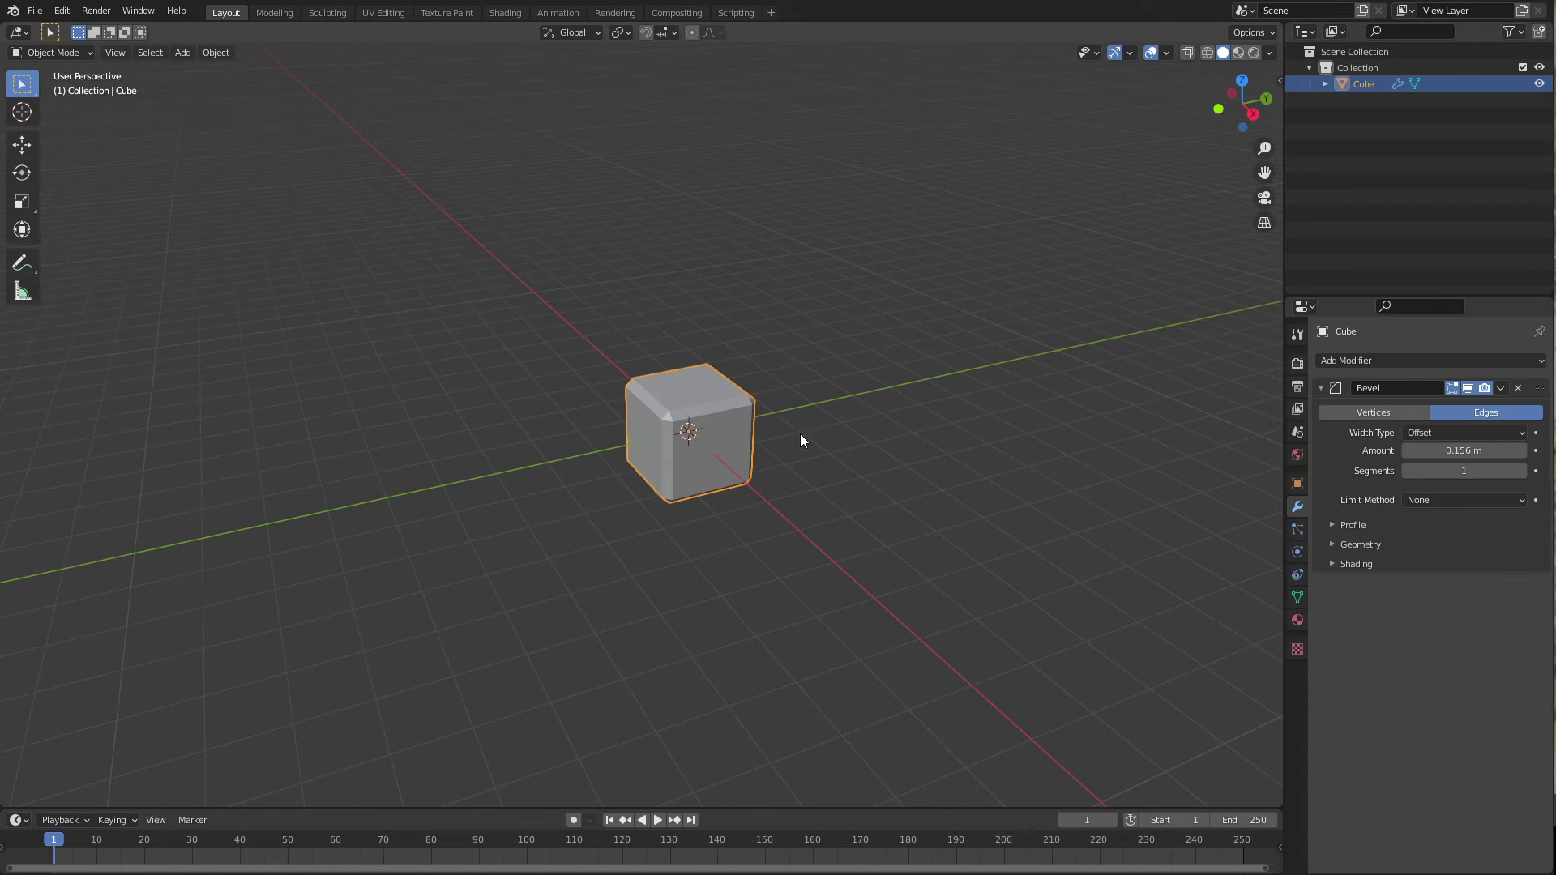
pyautogui.scroll(2, 754, 471)
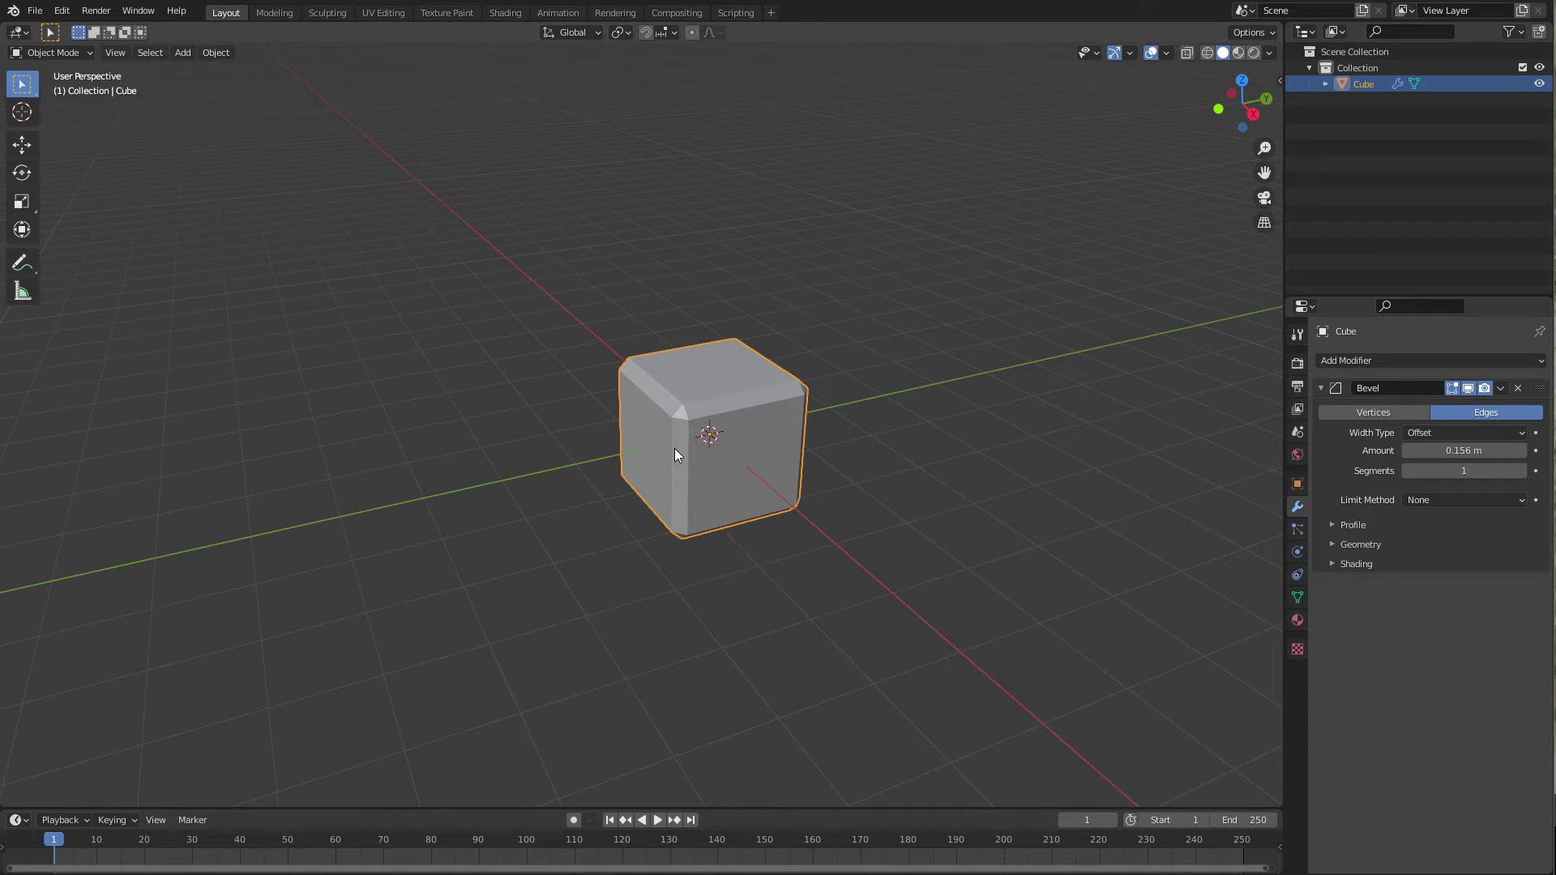
pyautogui.scroll(-2, 705, 460)
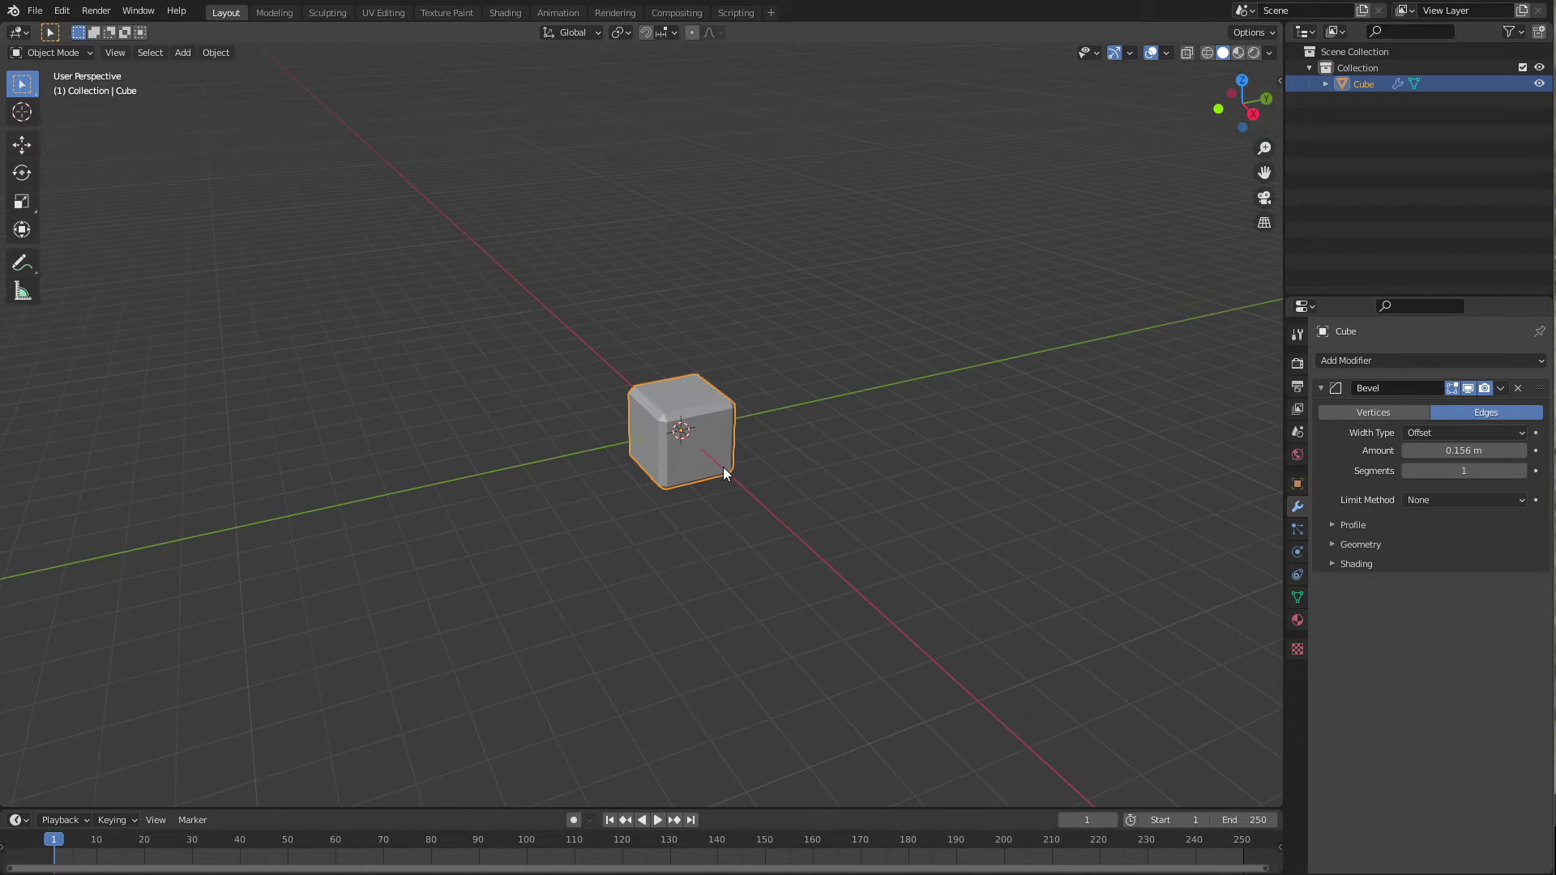
pyautogui.press('r')
pyautogui.press('Escape')
pyautogui.scroll(2, 827, 450)
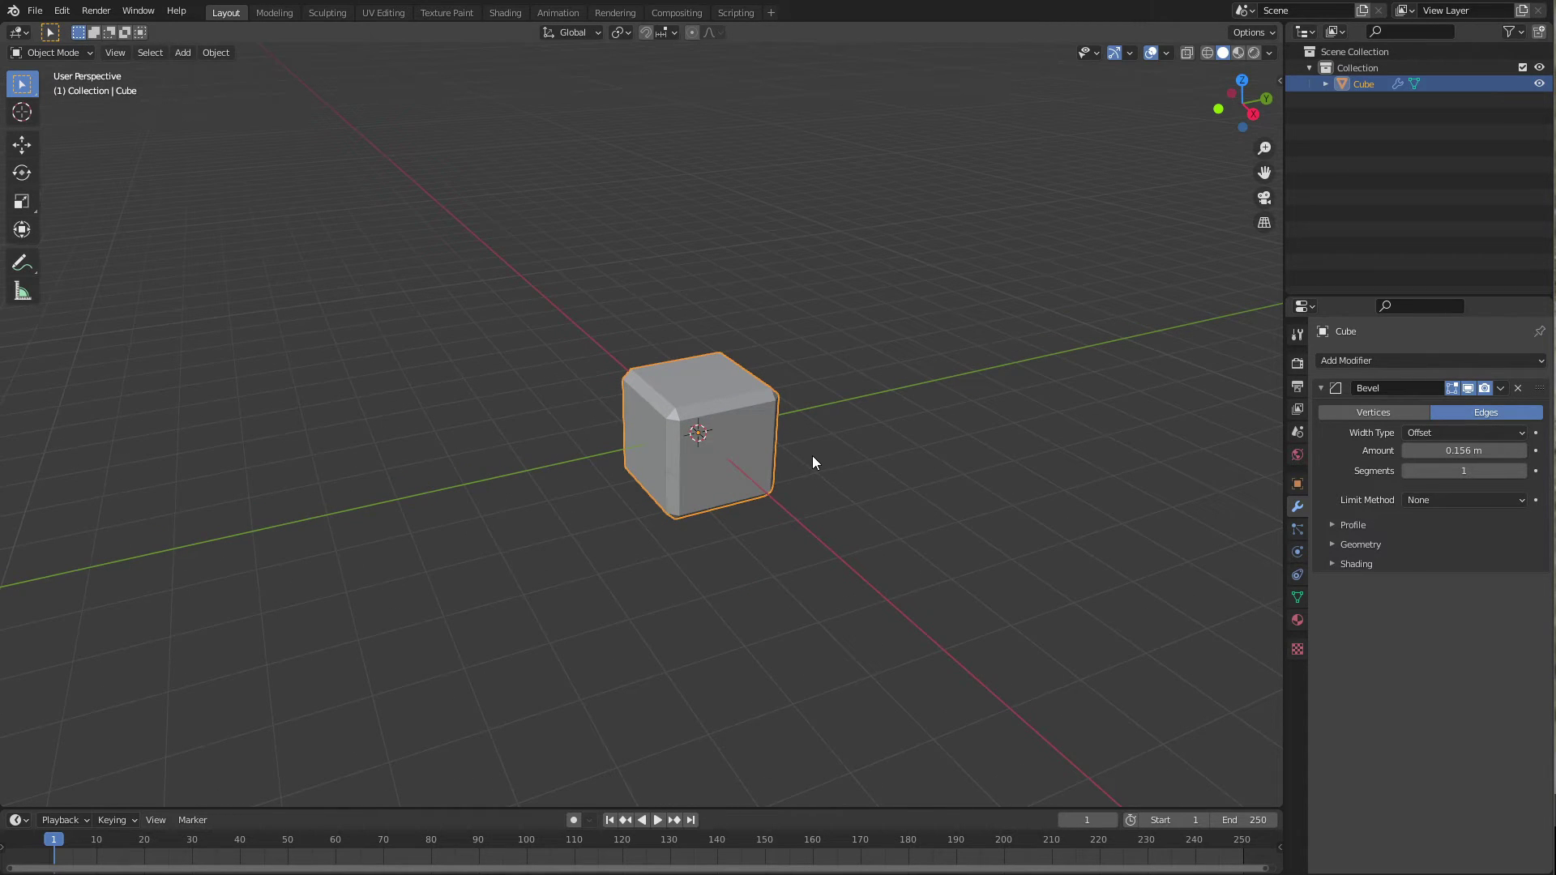
# Show the cube's transform values in the viewport and scale it along the X axis by about 4.013.
pyautogui.press('n')
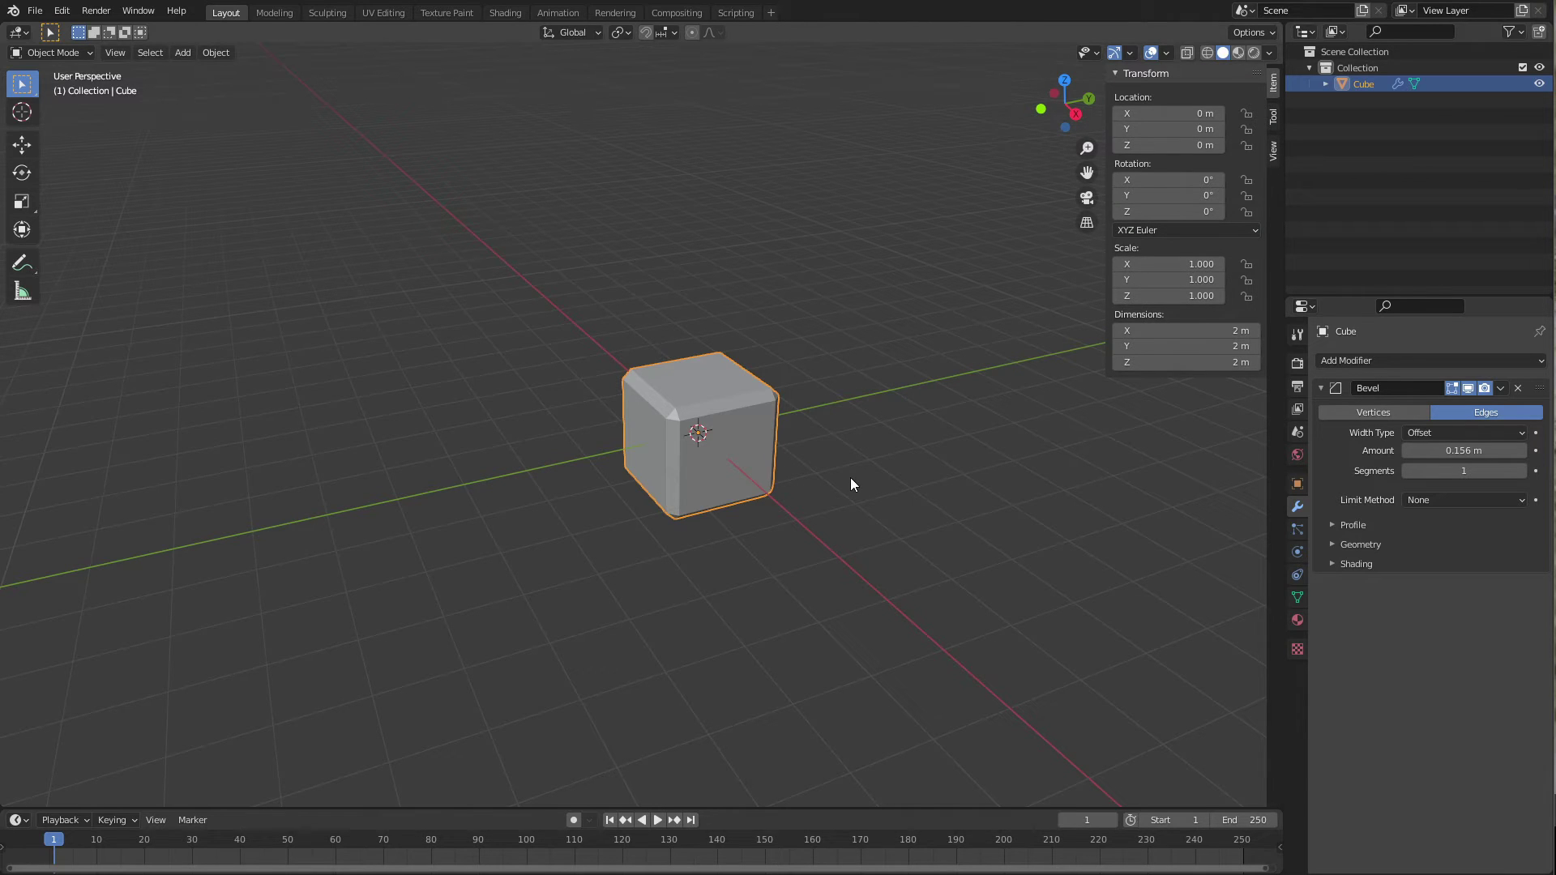
pyautogui.press('s')
pyautogui.press('x')
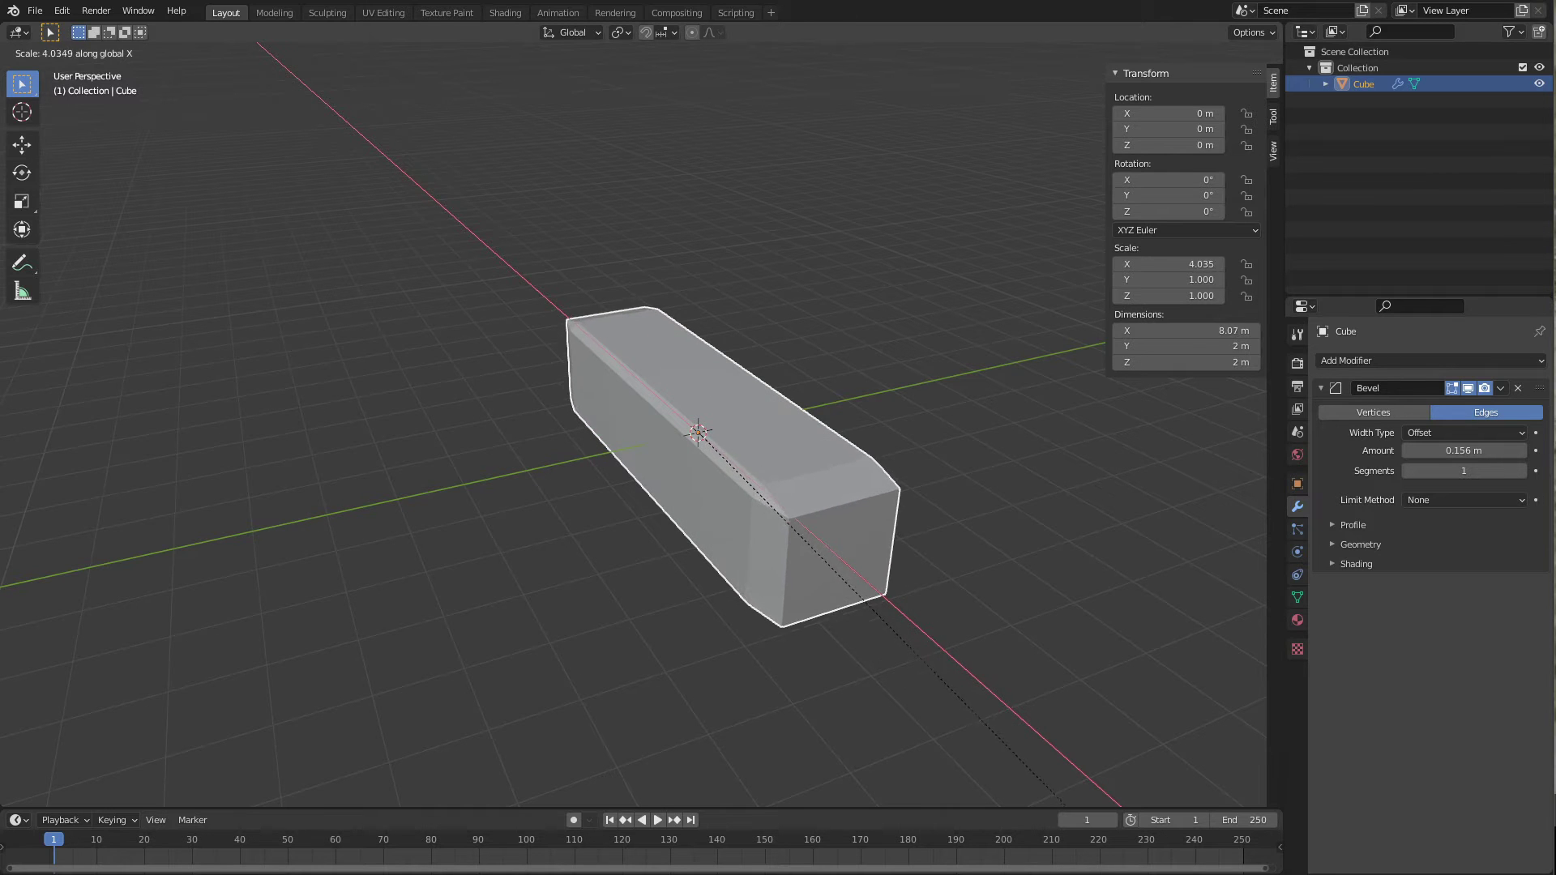
pyautogui.click(1005, 721)
# Scale the stretched block along the Y axis by about 4.215 to inspect its bevels, and undo that scaling.
pyautogui.moveTo(710, 528); pyautogui.dragTo(670, 575, button='middle')
pyautogui.press('s')
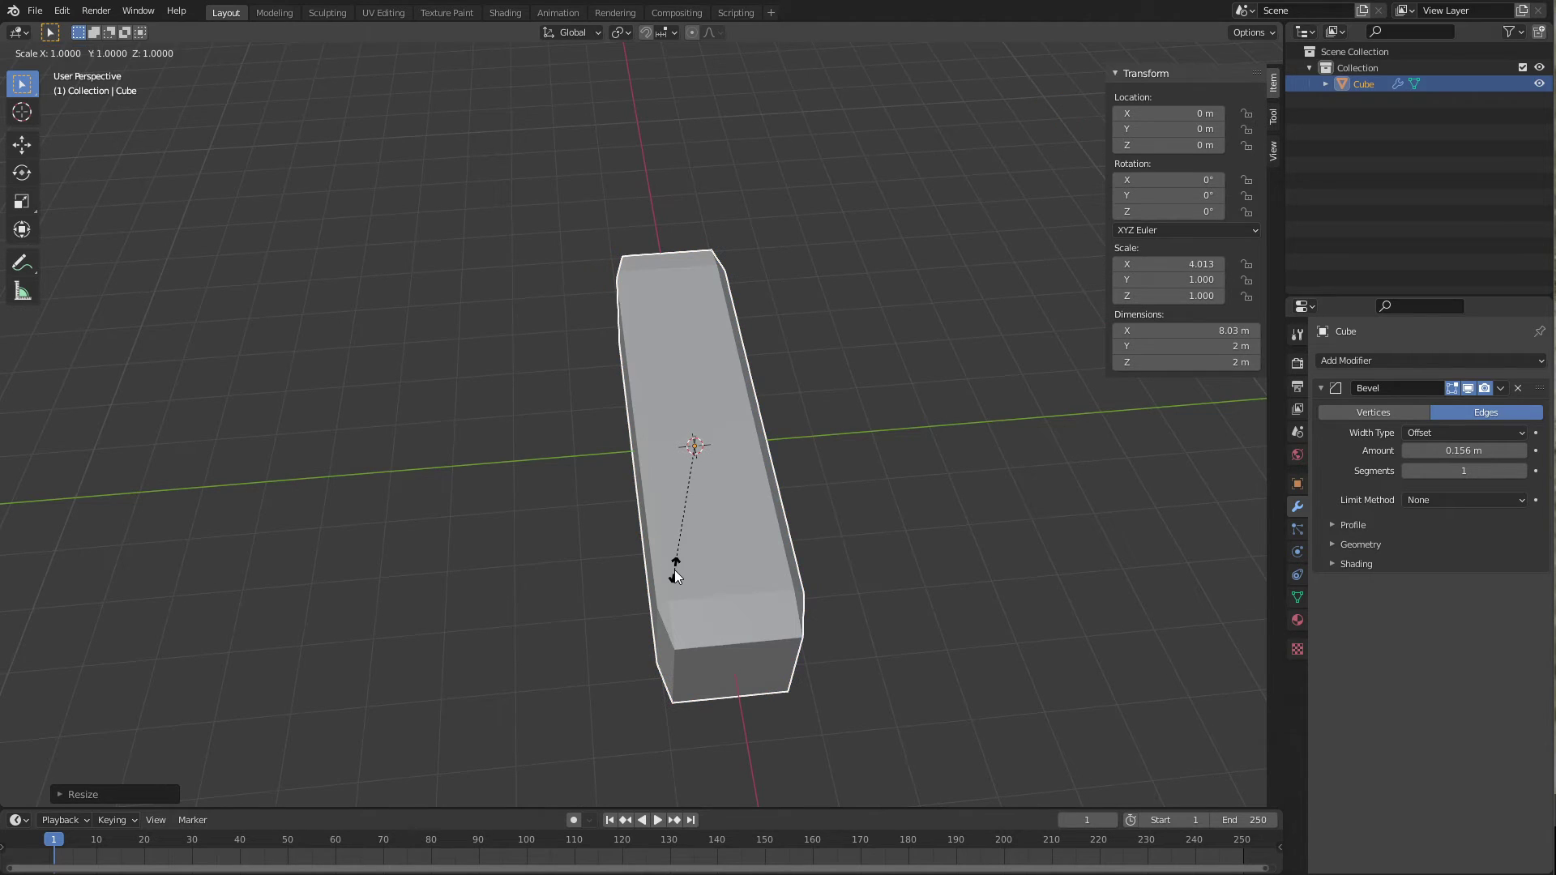
pyautogui.press('y')
pyautogui.click(267, 538)
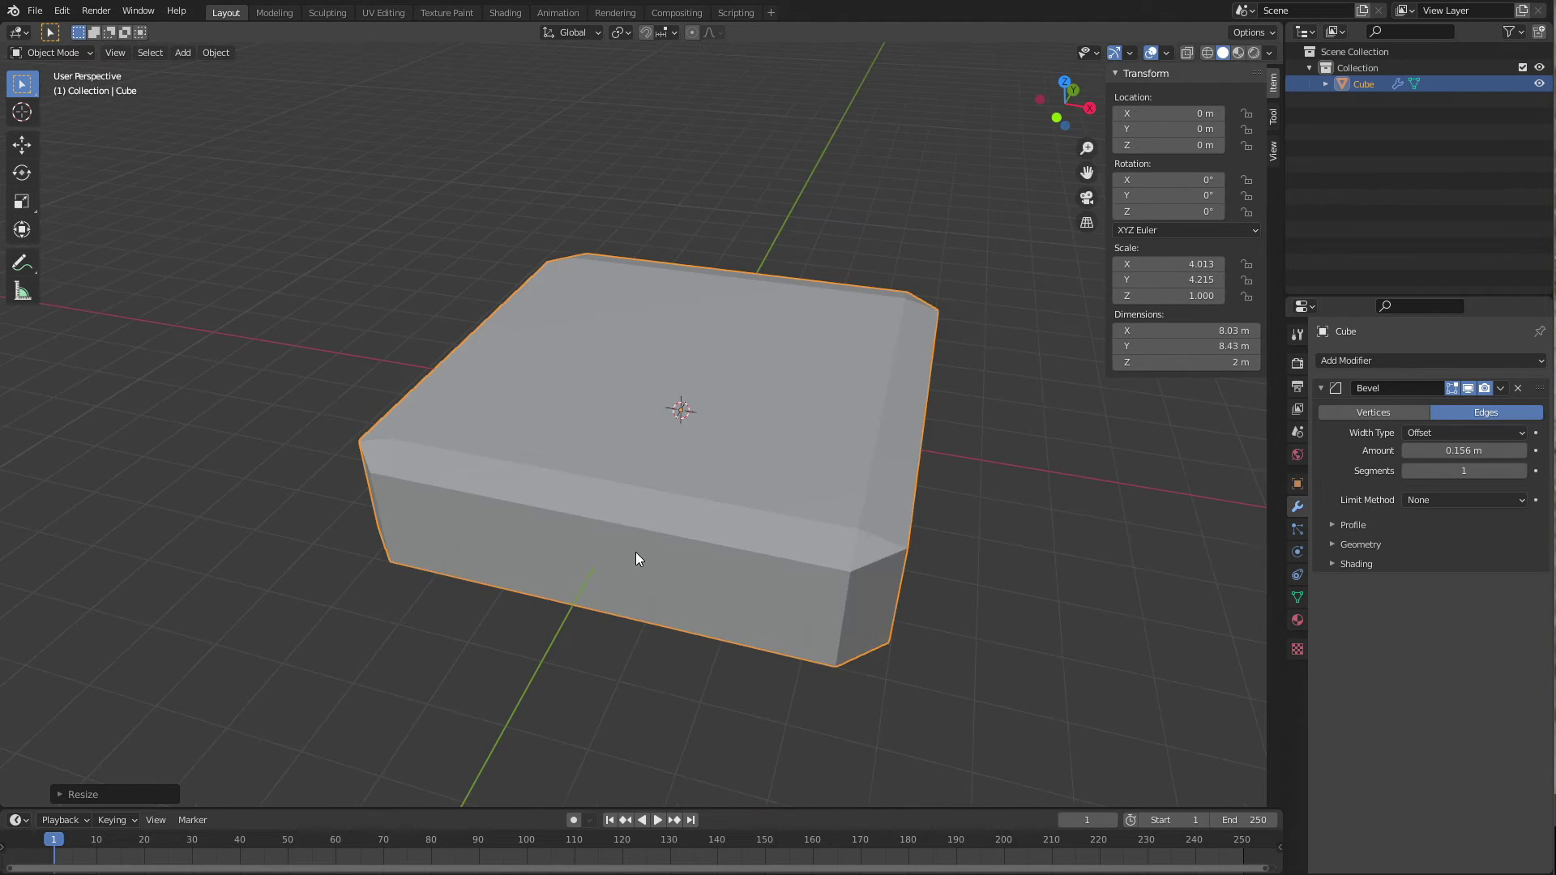
pyautogui.moveTo(635, 552); pyautogui.dragTo(557, 552, button='middle')
pyautogui.hotkey('ctrl', 'z')
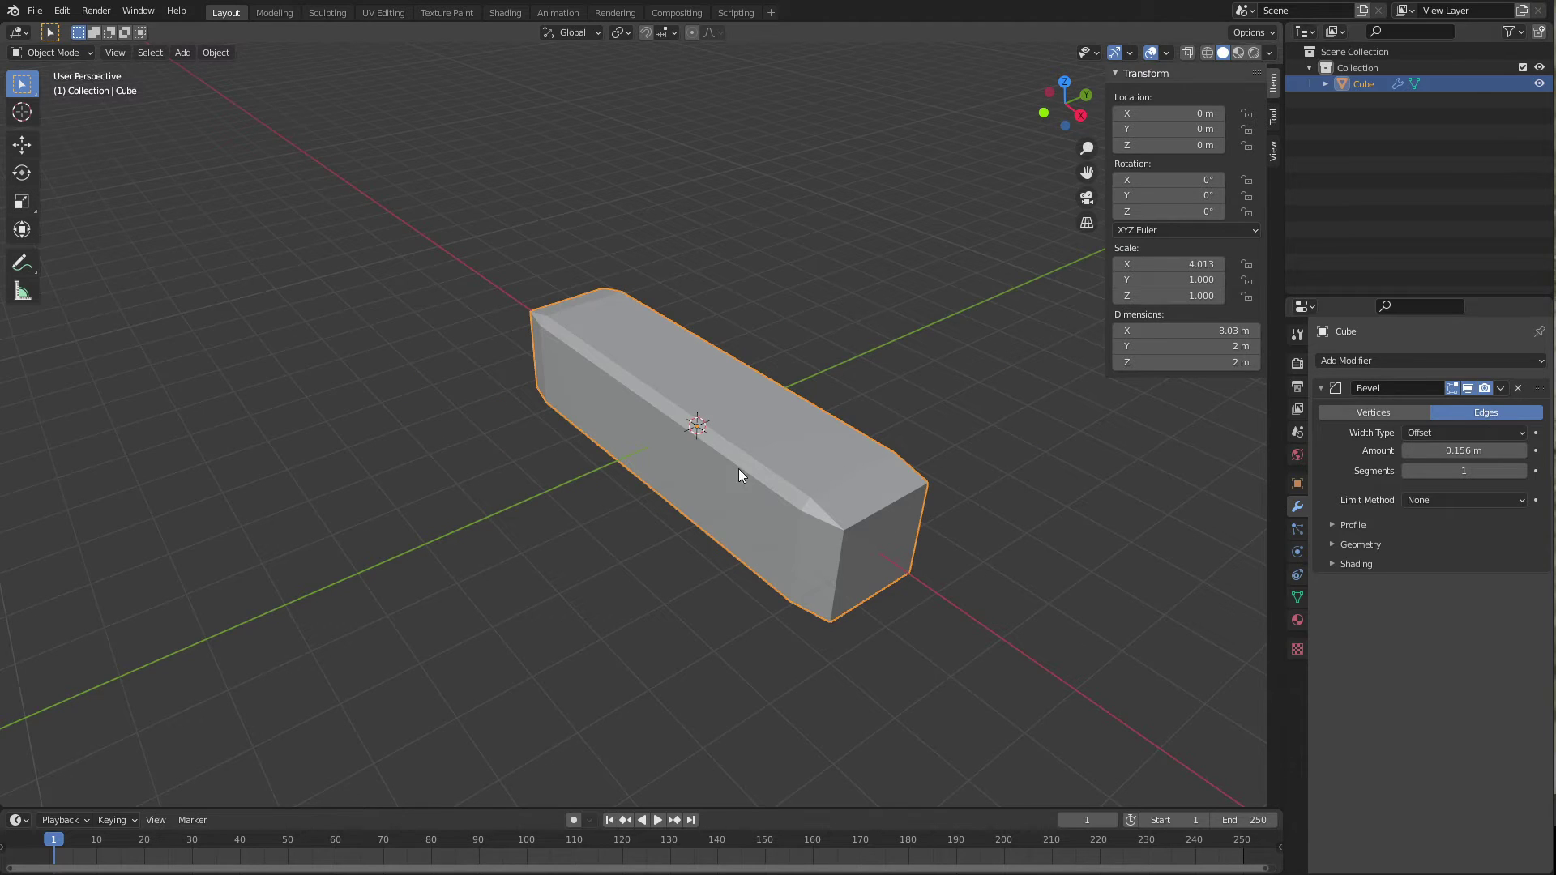
pyautogui.moveTo(737, 469); pyautogui.dragTo(891, 390, button='middle')
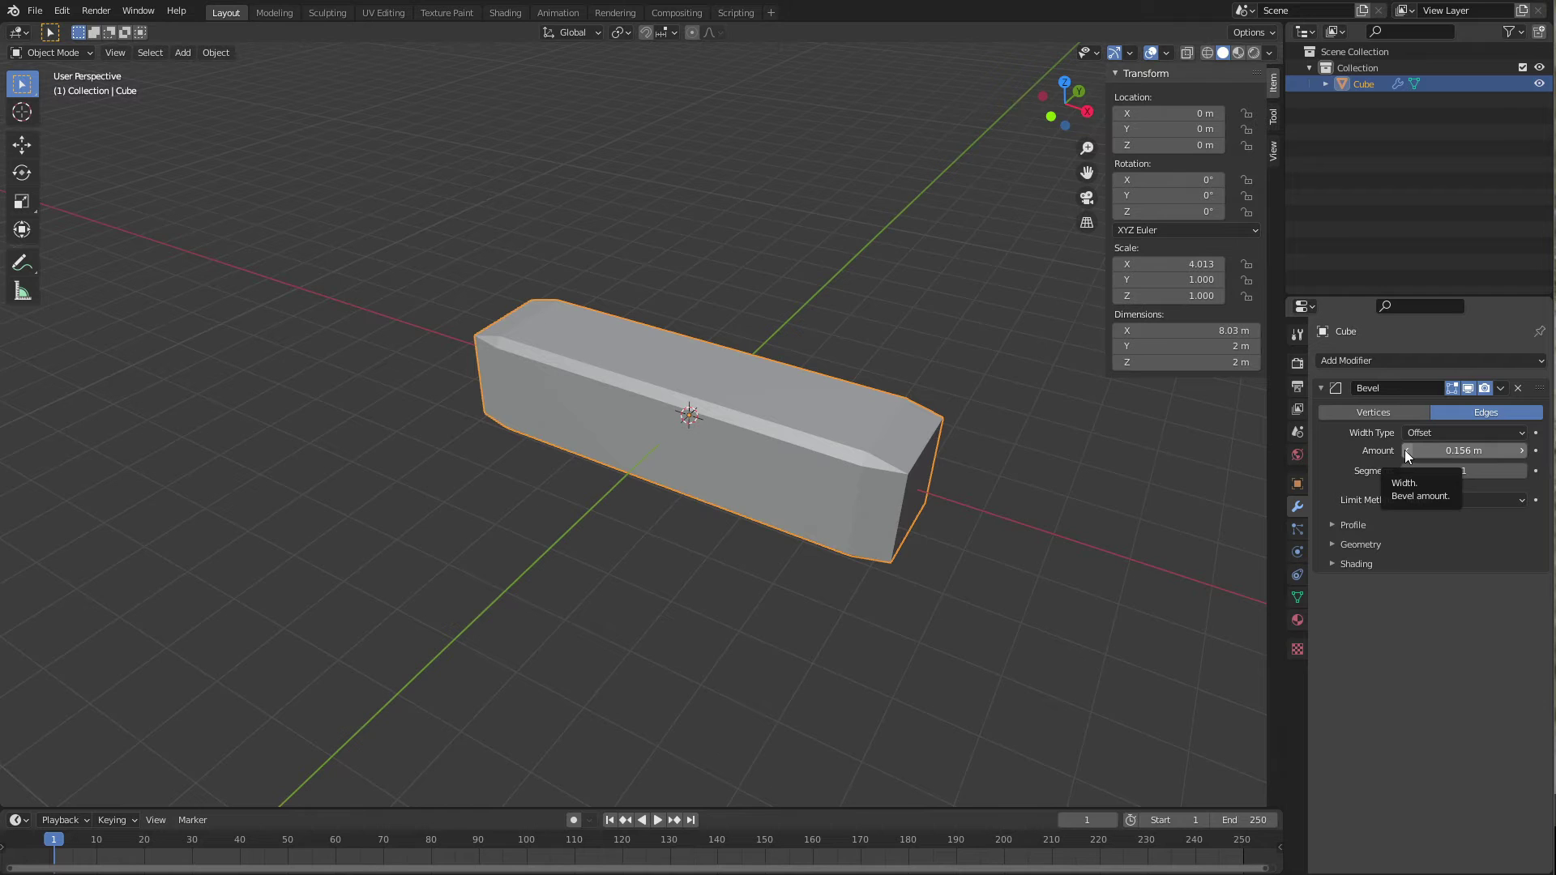
# Apply the scale of the stretched block so its bevel becomes even.
pyautogui.moveTo(888, 456); pyautogui.dragTo(675, 419, button='middle')
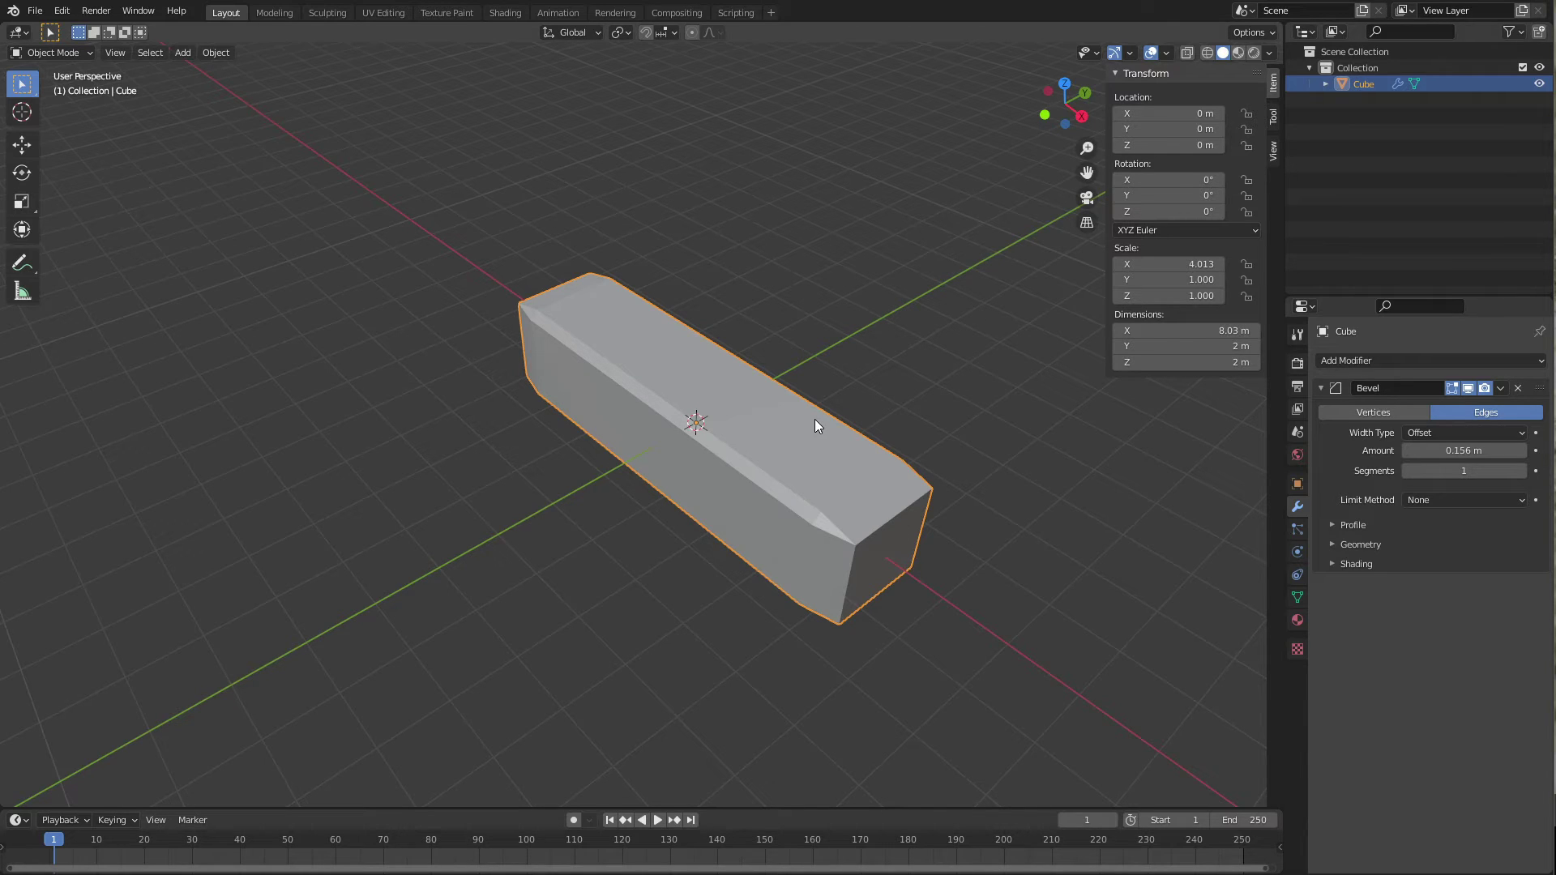
pyautogui.hotkey('ctrl', 'a')
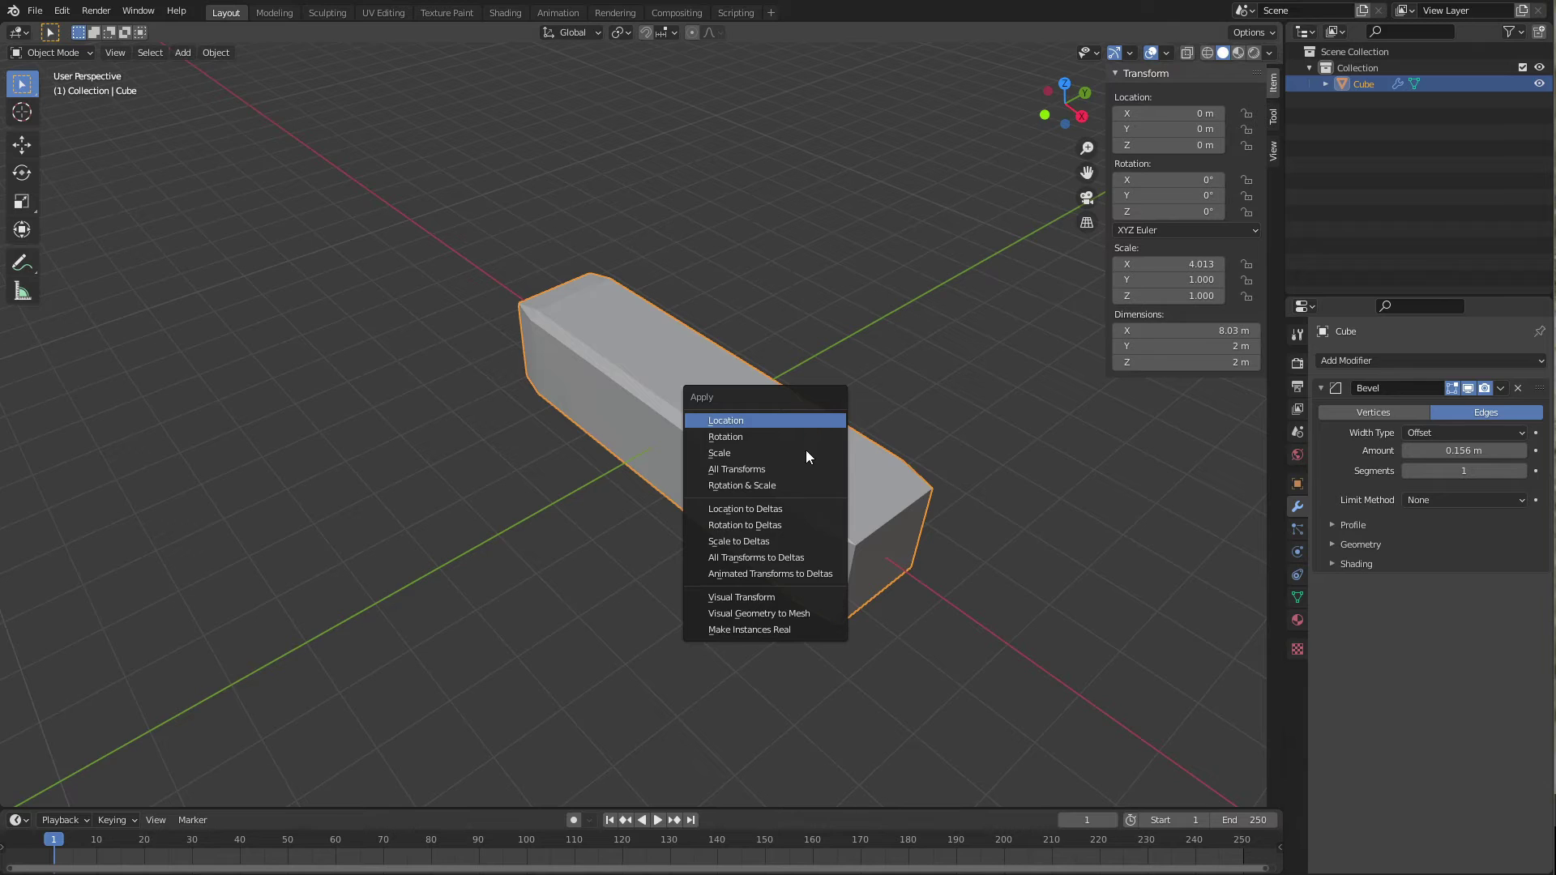
pyautogui.click(805, 452)
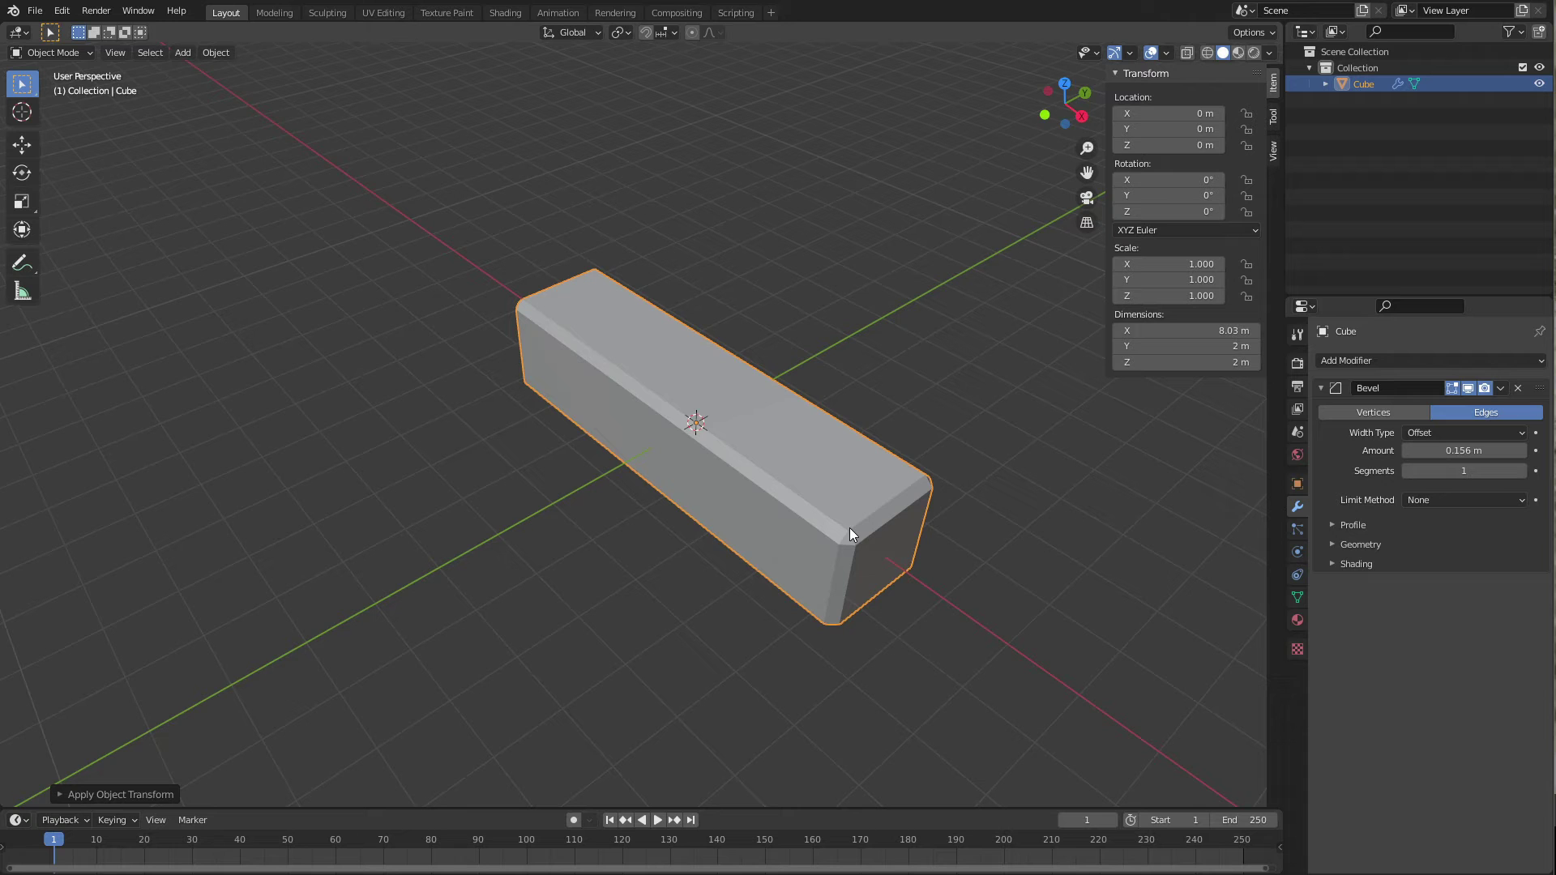
# Try scaling the block along the Y axis by about 3.36 to check its bevels, and cancel the scaling.
pyautogui.moveTo(711, 449); pyautogui.dragTo(780, 454, button='middle')
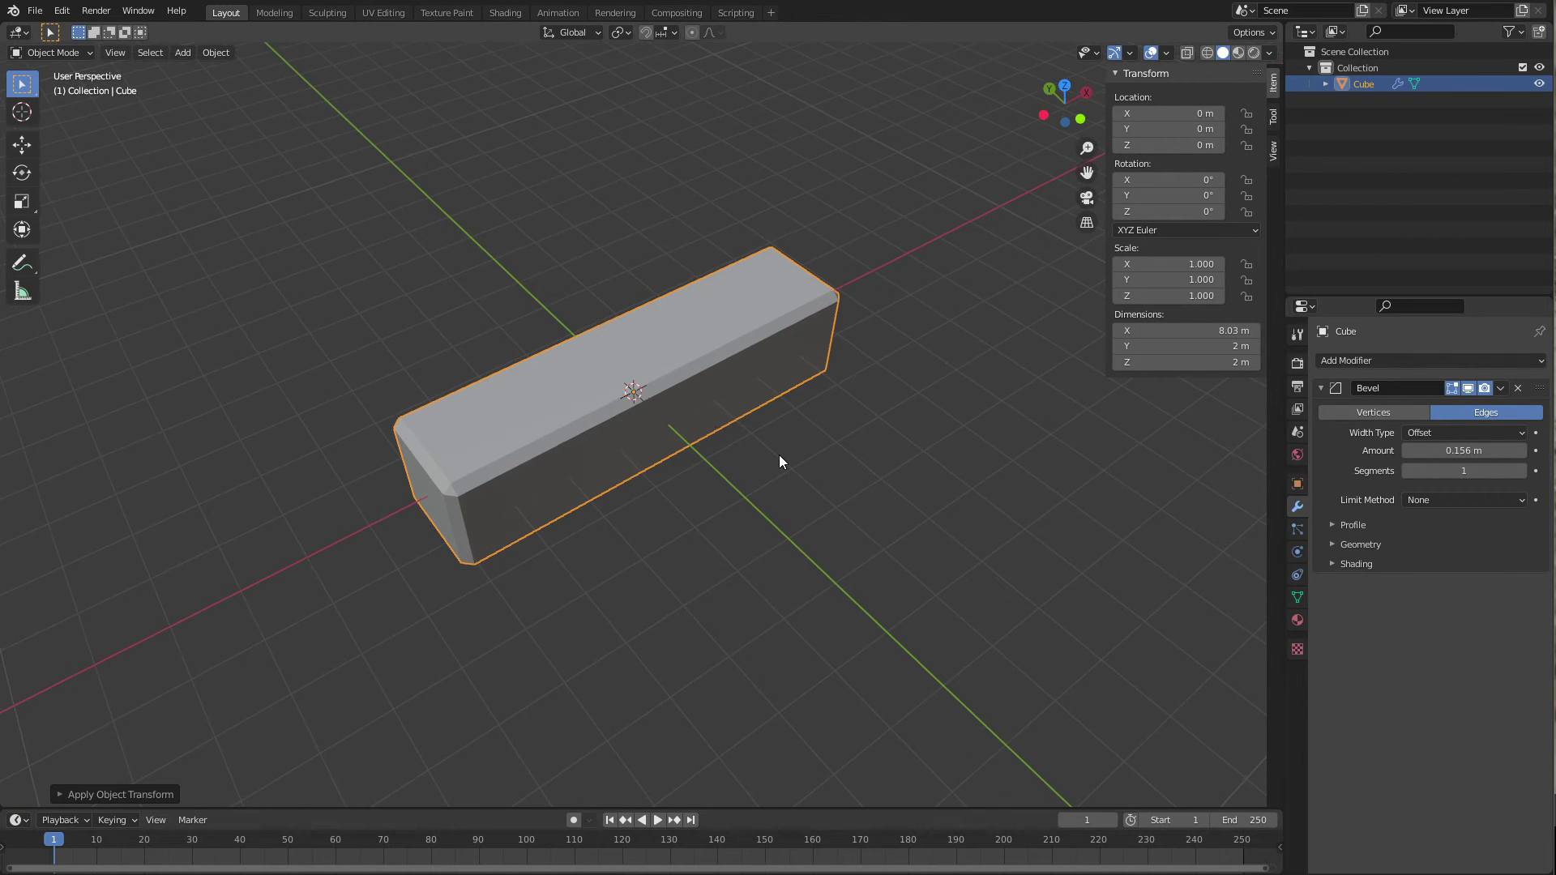
pyautogui.press('s')
pyautogui.press('y')
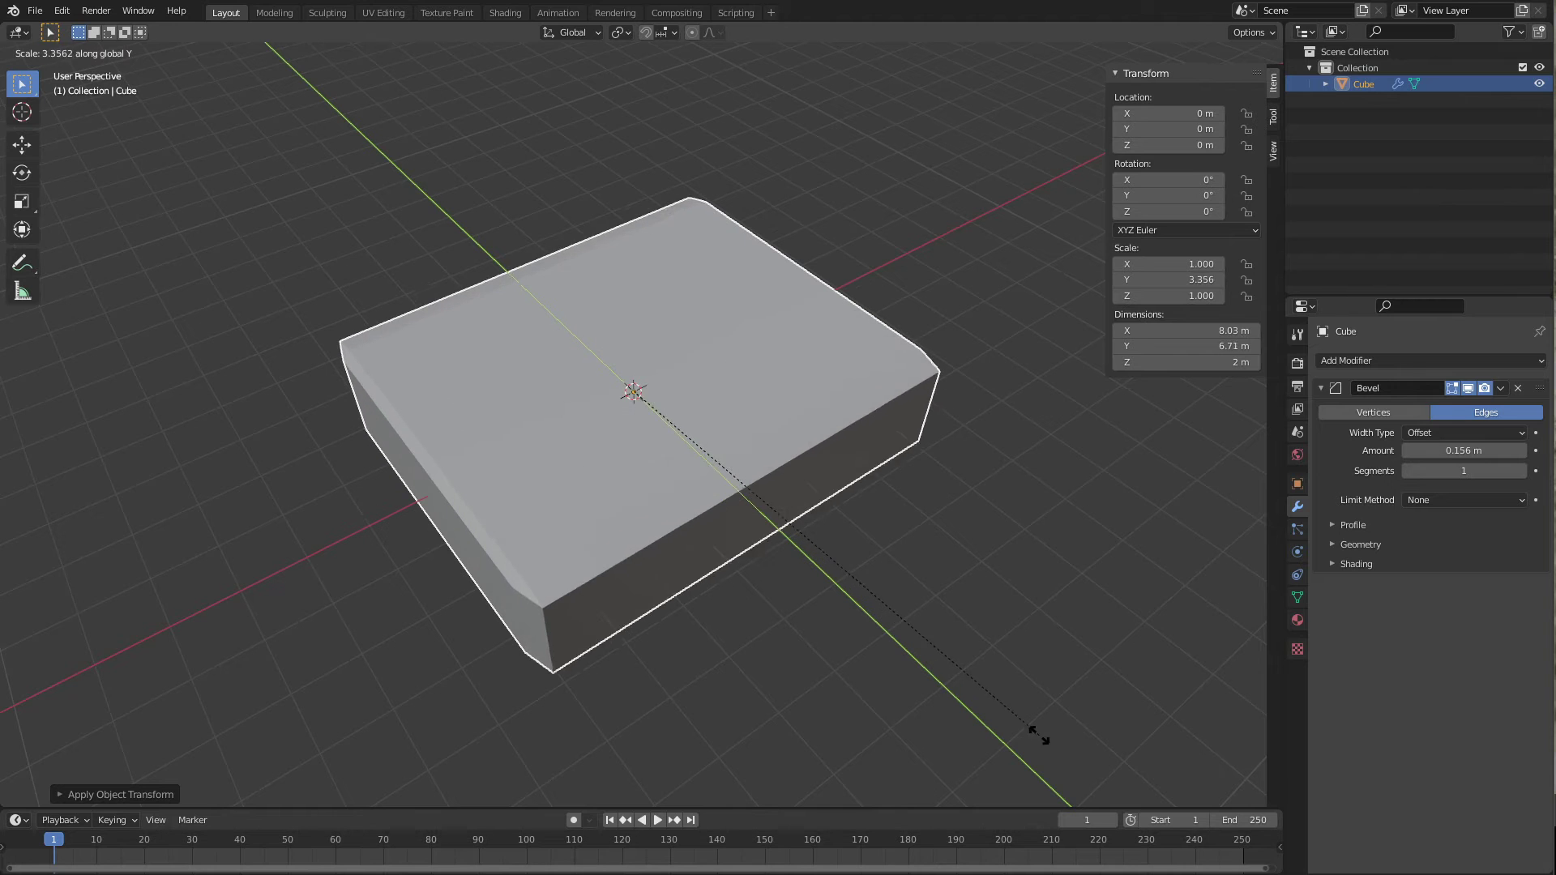
pyautogui.press('Escape')
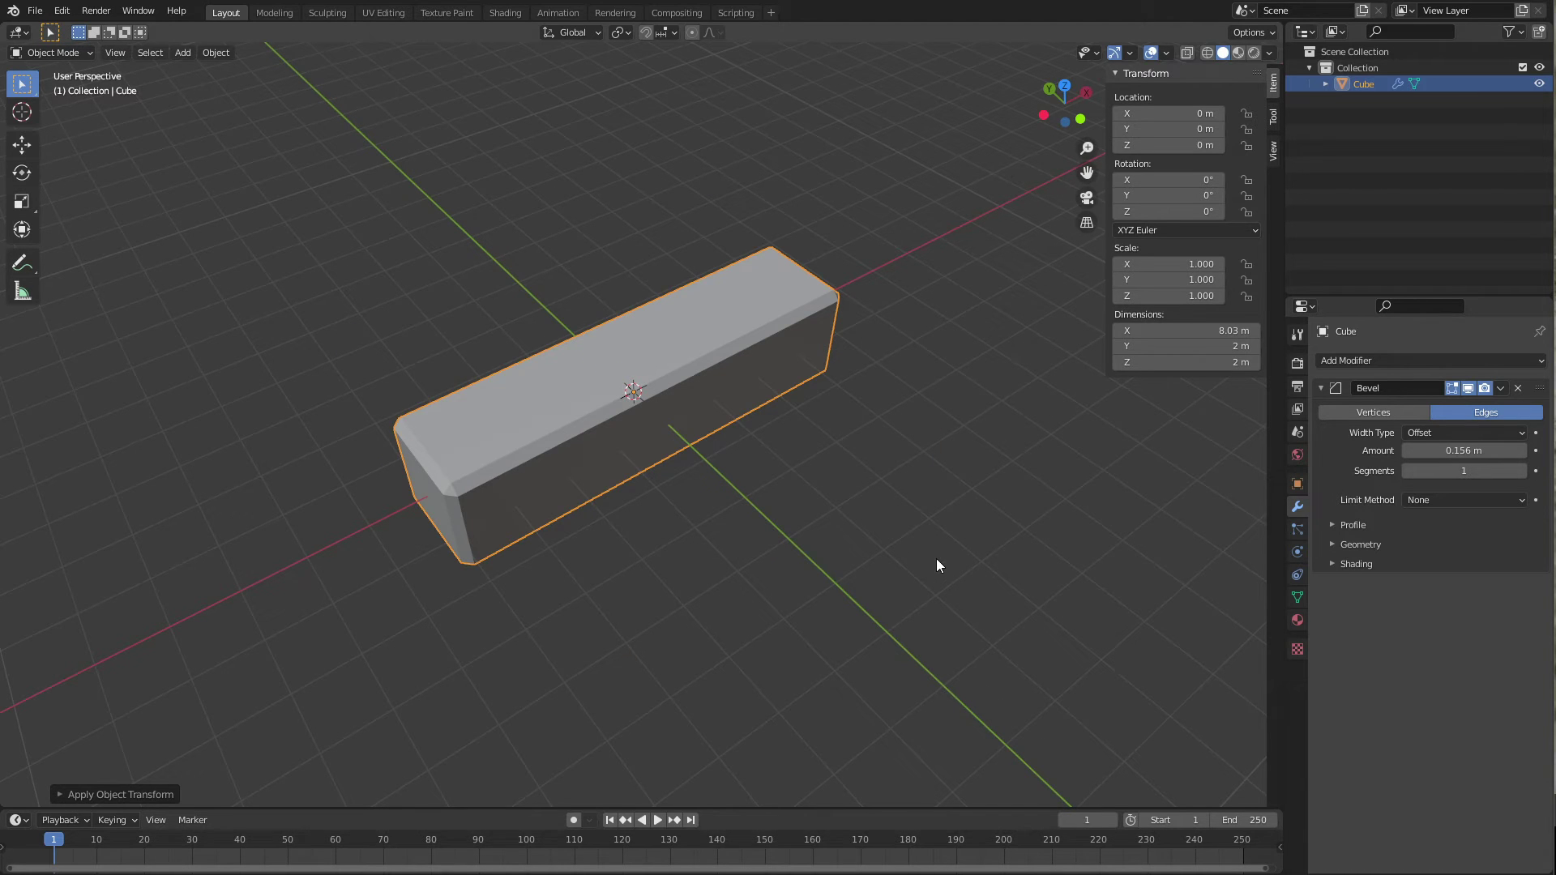
pyautogui.moveTo(930, 556); pyautogui.dragTo(754, 521, button='middle')
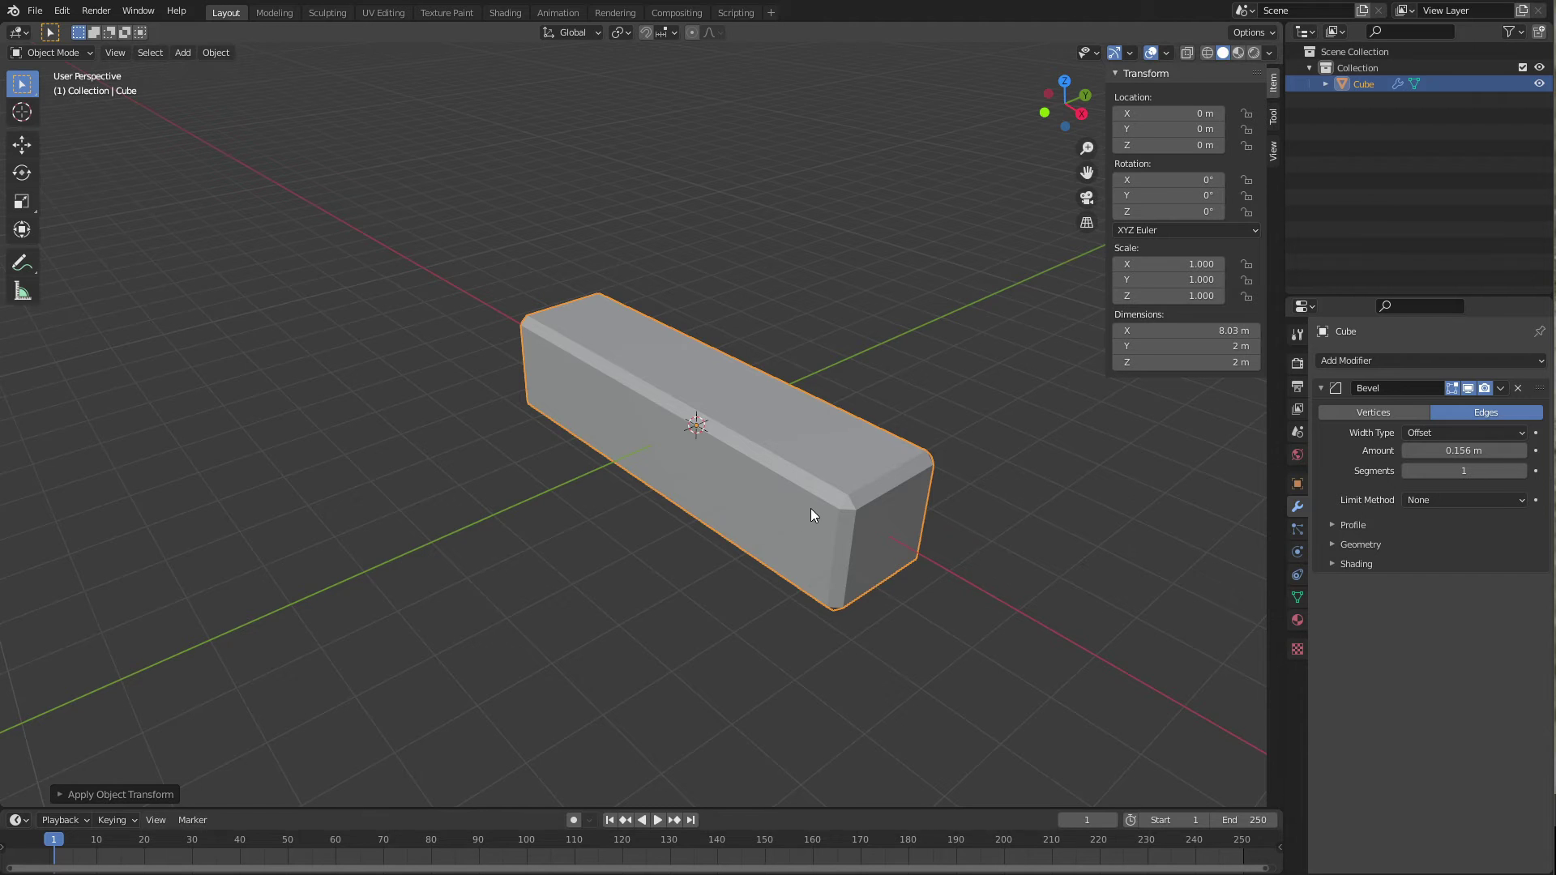
# Try enlarging the block uniformly, up to about 2.43 times, to check its bevels, and cancel the scaling.
pyautogui.press('s')
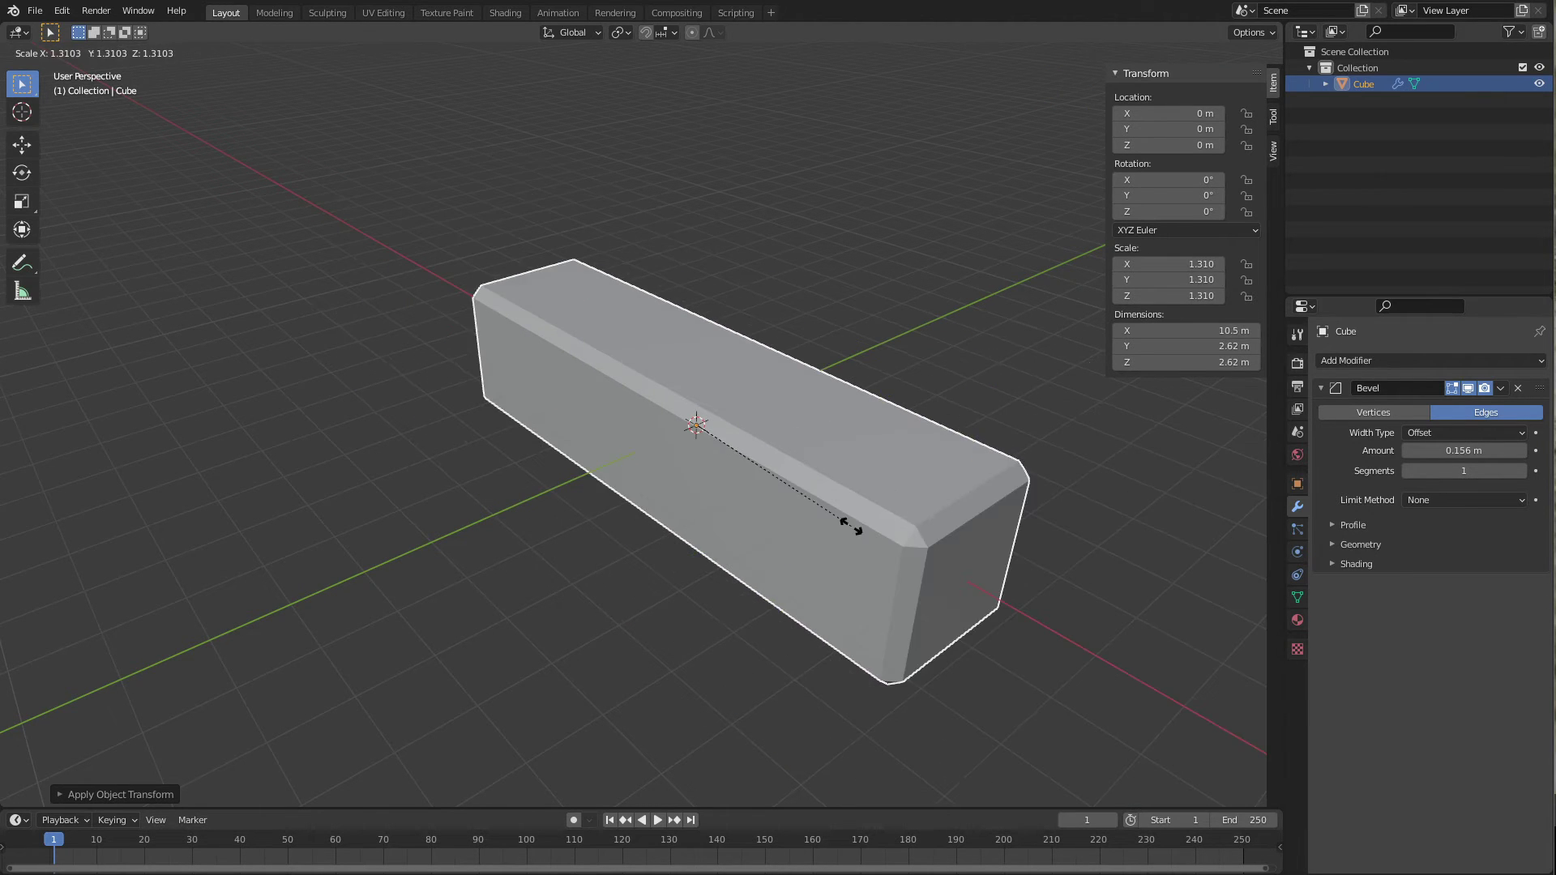
pyautogui.press('Escape')
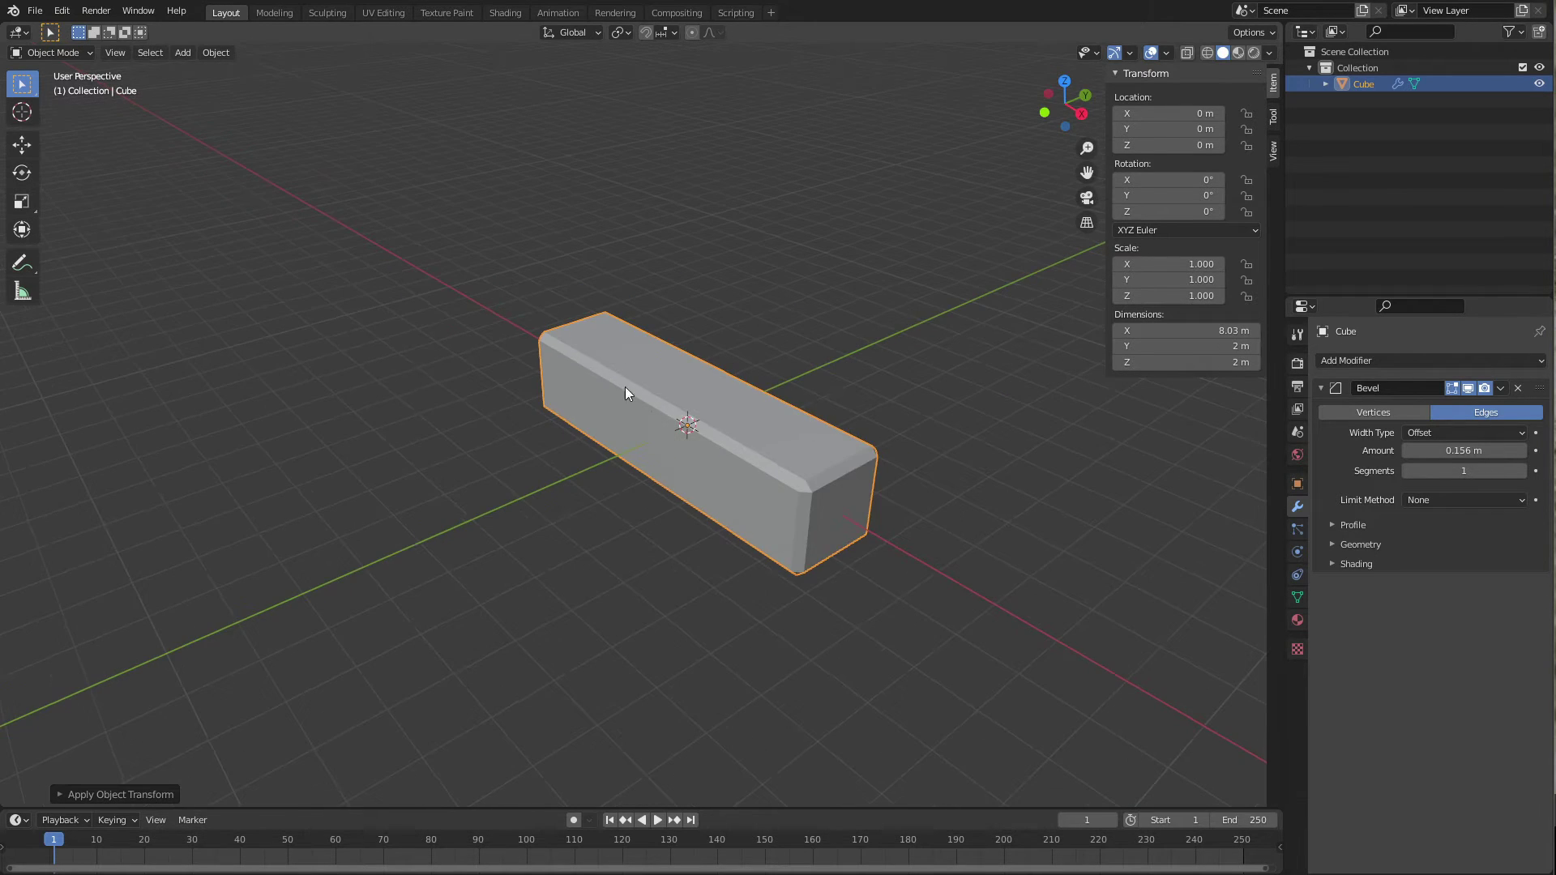
pyautogui.press('s')
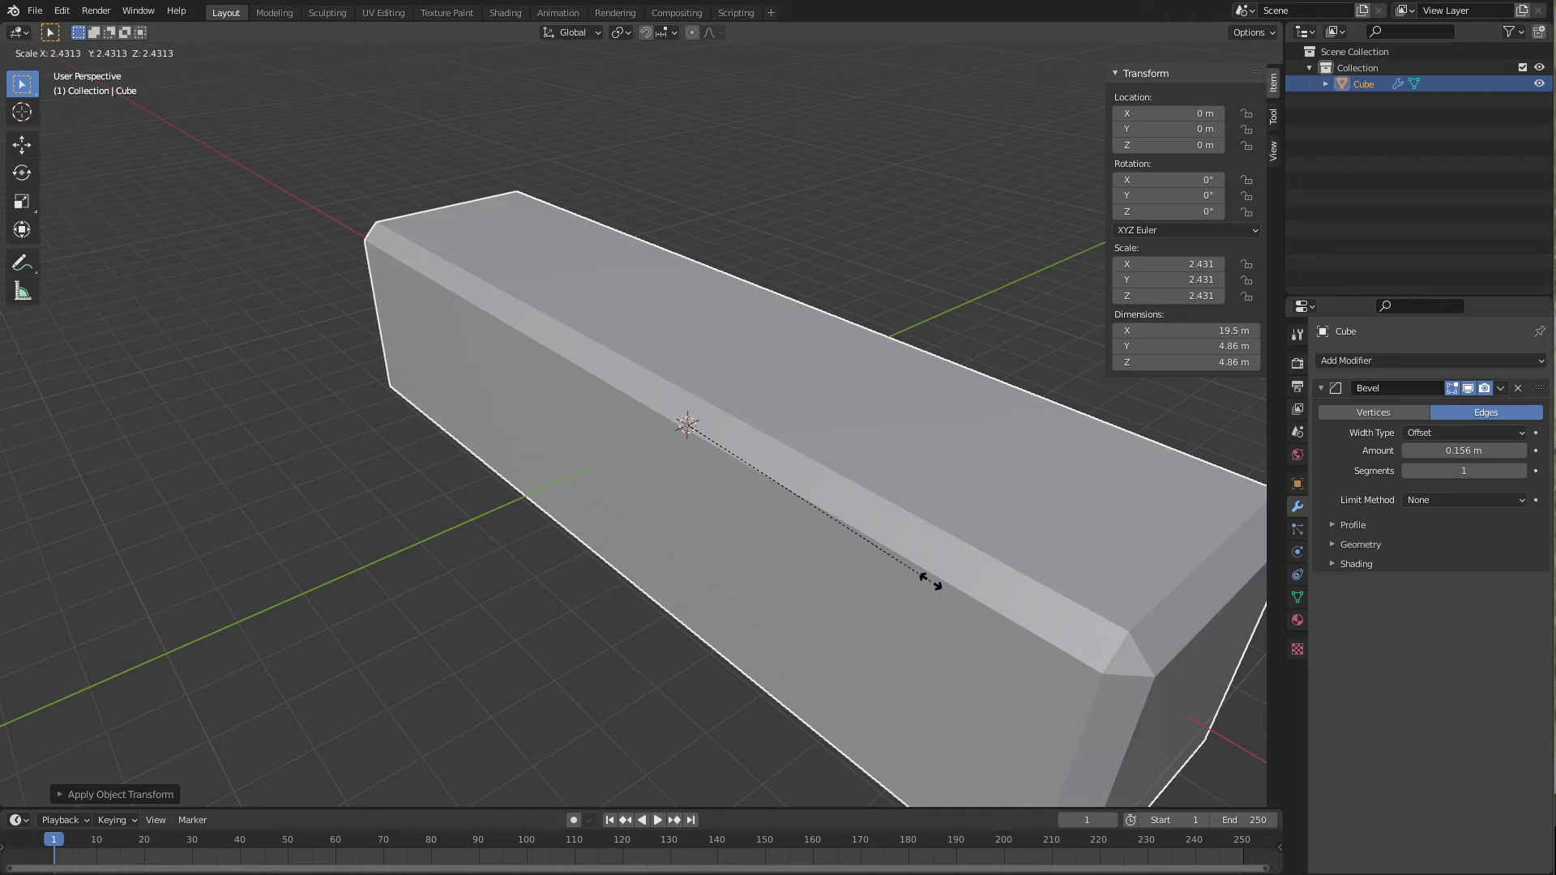
pyautogui.press('Escape')
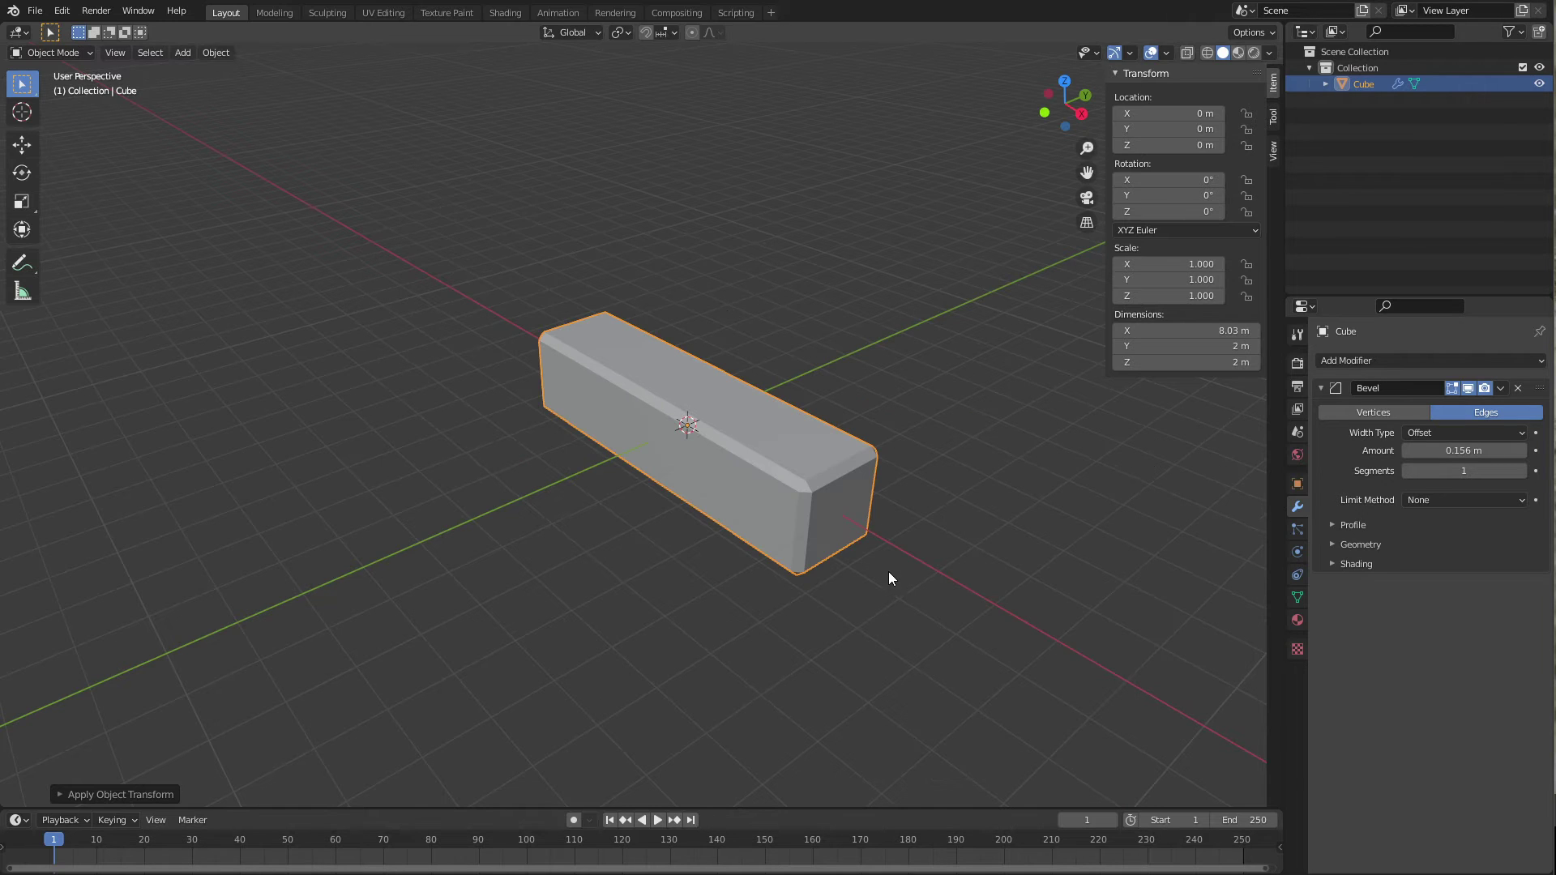
# Scale the block down uniformly to about 0.179 and set the Bevel modifier's amount to 0.1264 m.
pyautogui.press('s')
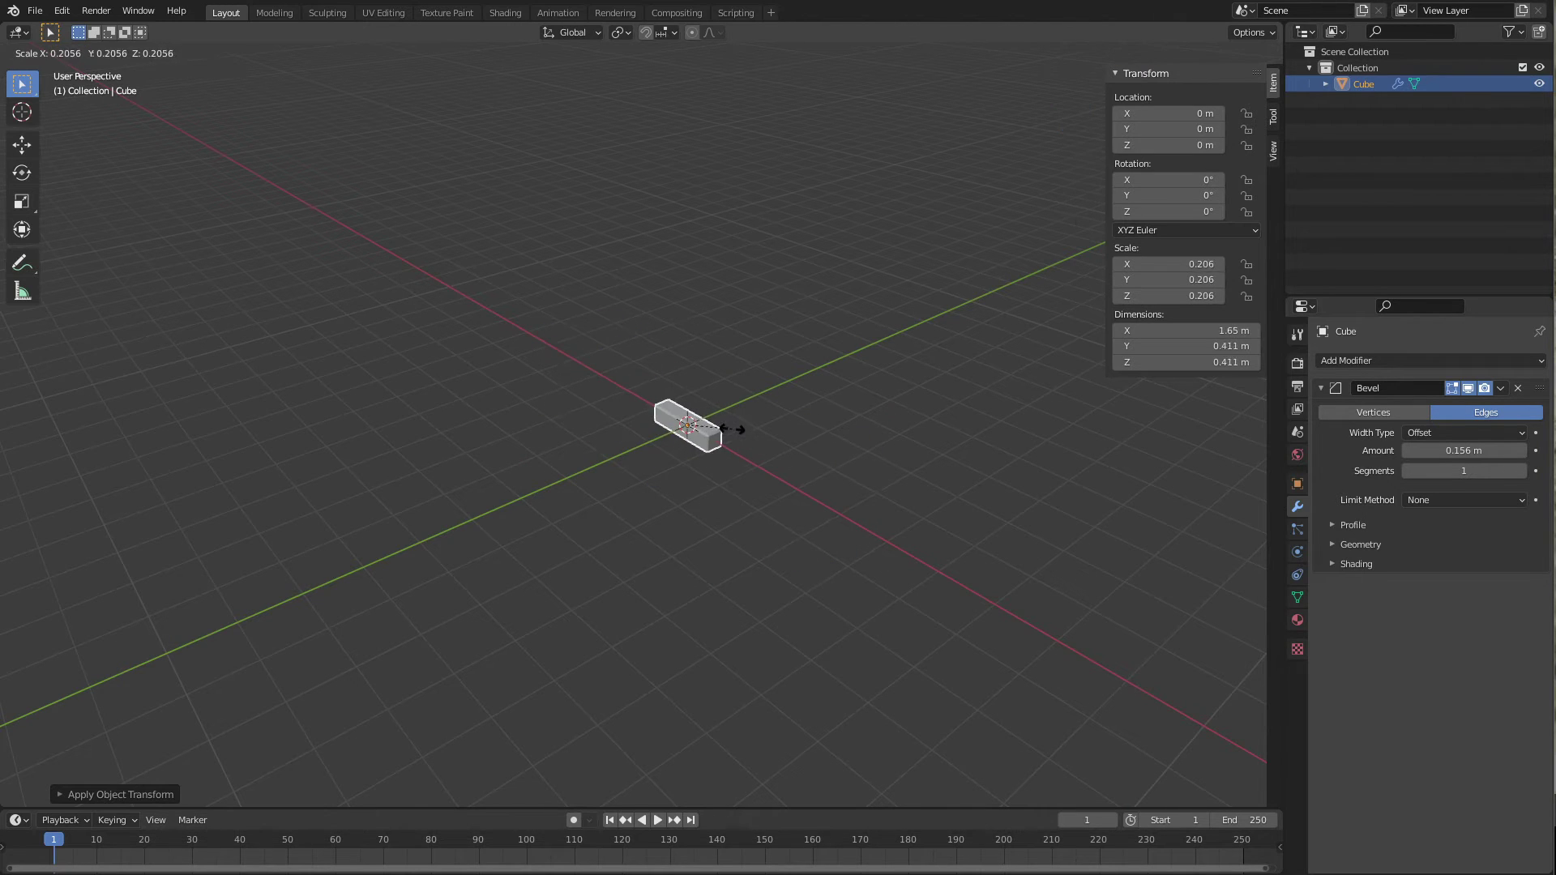
pyautogui.click(721, 521)
pyautogui.scroll(10, 719, 514)
pyautogui.scroll(-1, 706, 509)
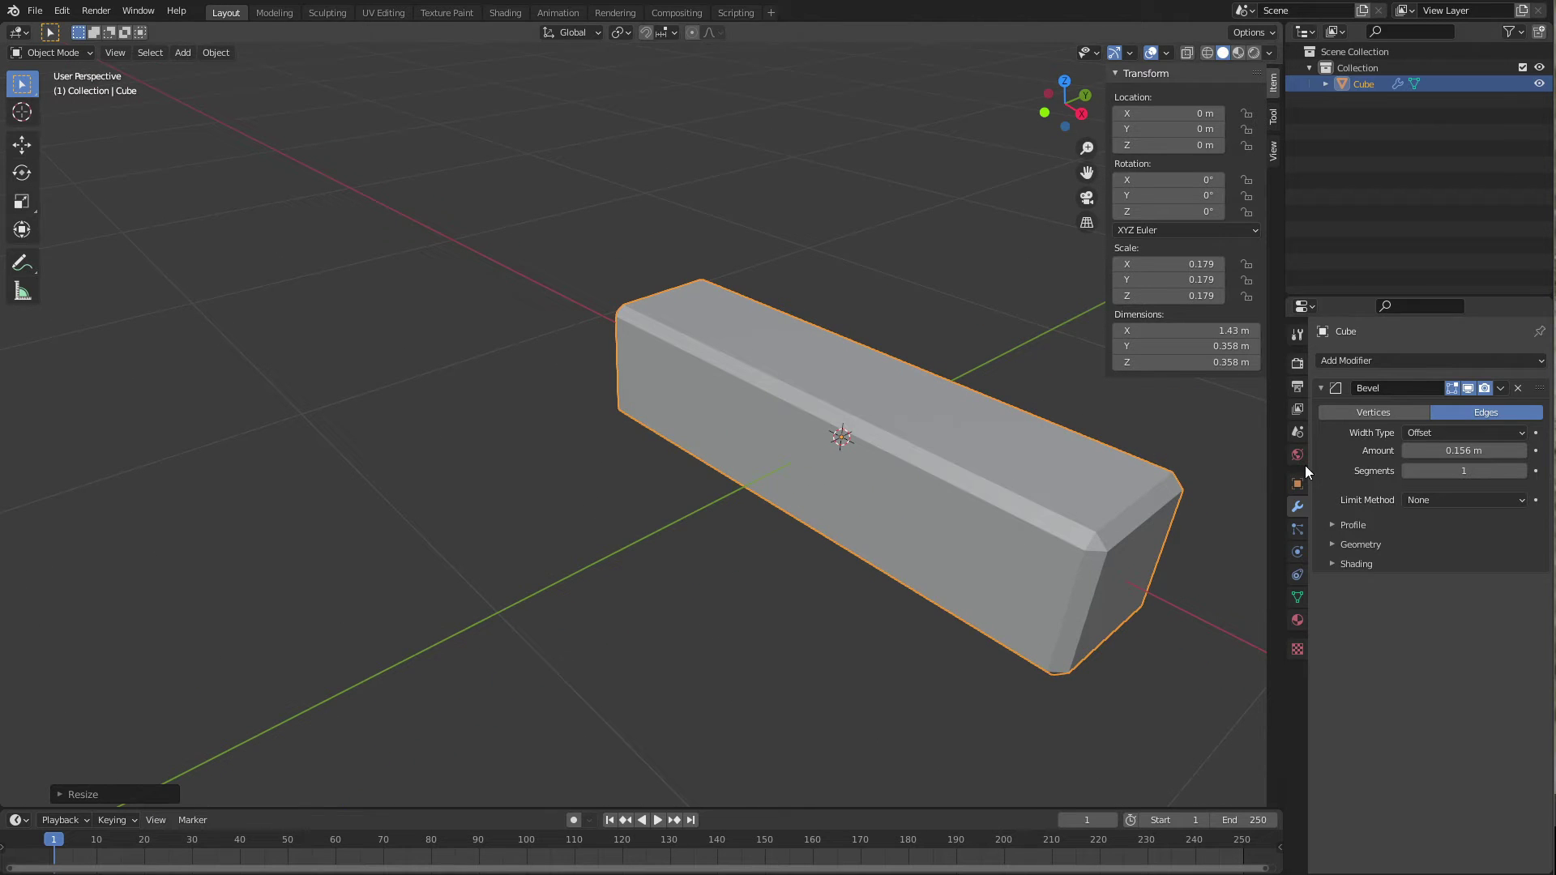
pyautogui.moveTo(1456, 449)
pyautogui.mouseDown()
pyautogui.moveTo(1495, 449)
pyautogui.moveTo(1425, 451)
pyautogui.moveTo(1454, 450)
pyautogui.mouseUp()
pyautogui.scroll(-4, 996, 516)
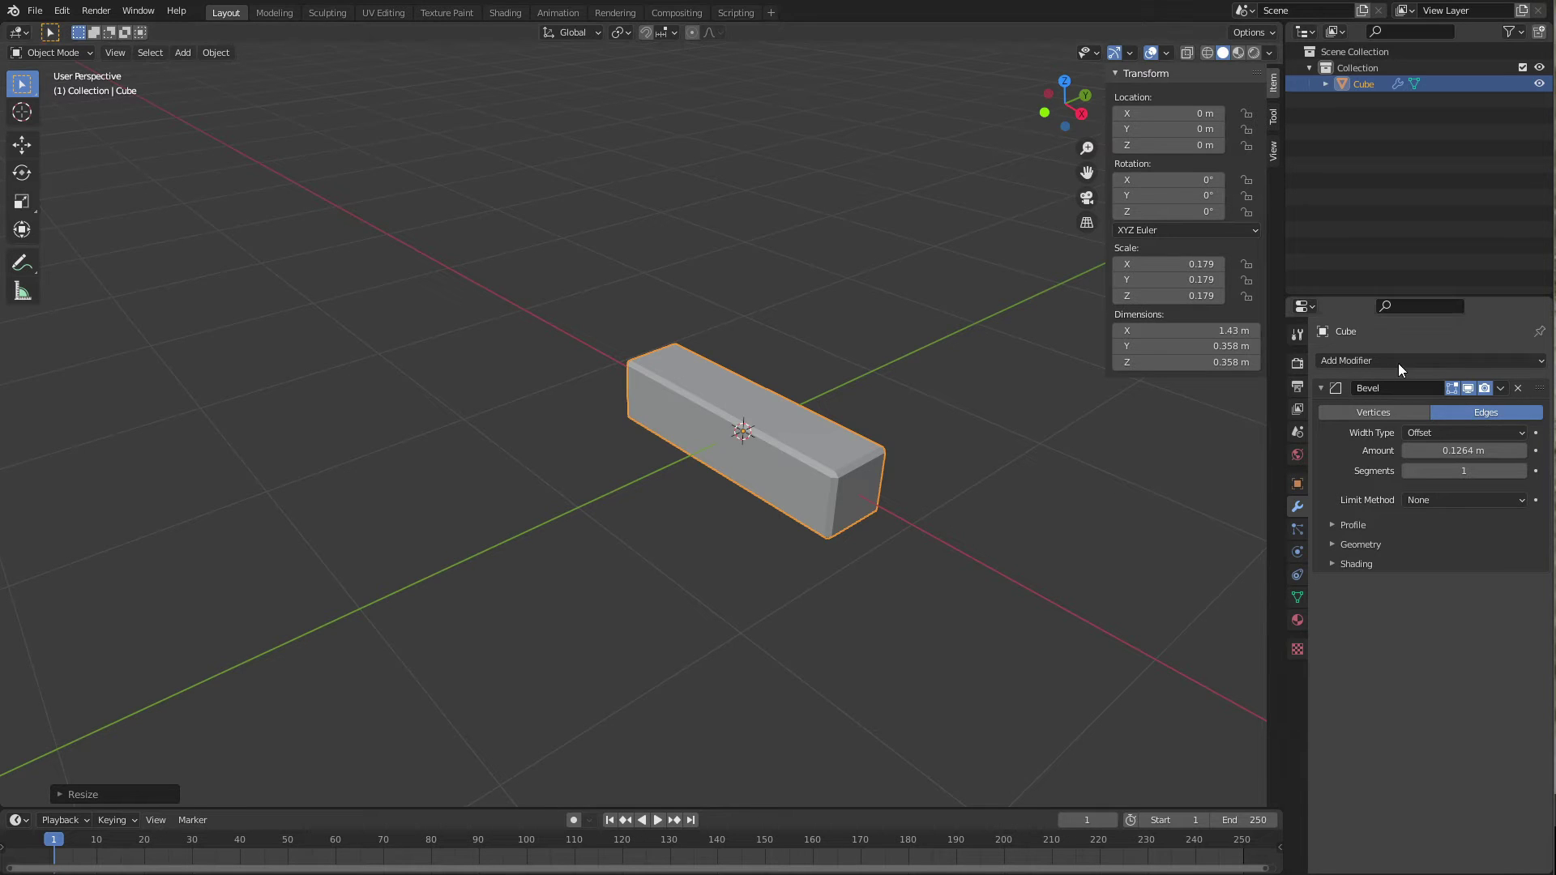
# Add an Array modifier to the block and move the Bevel modifier below it in the stack.
pyautogui.click(1373, 359)
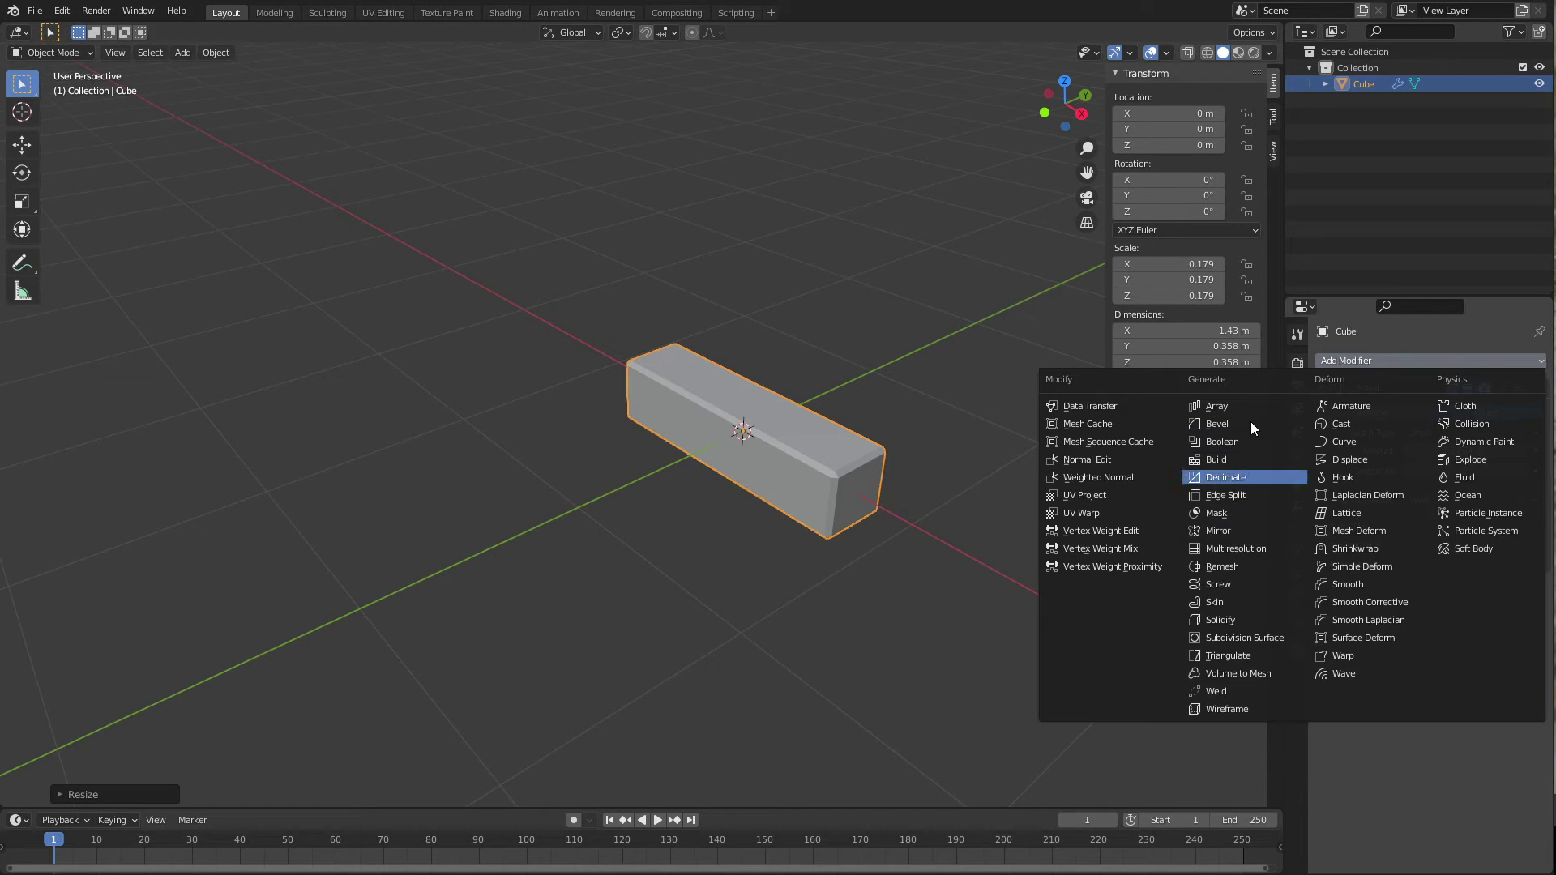
pyautogui.click(1251, 409)
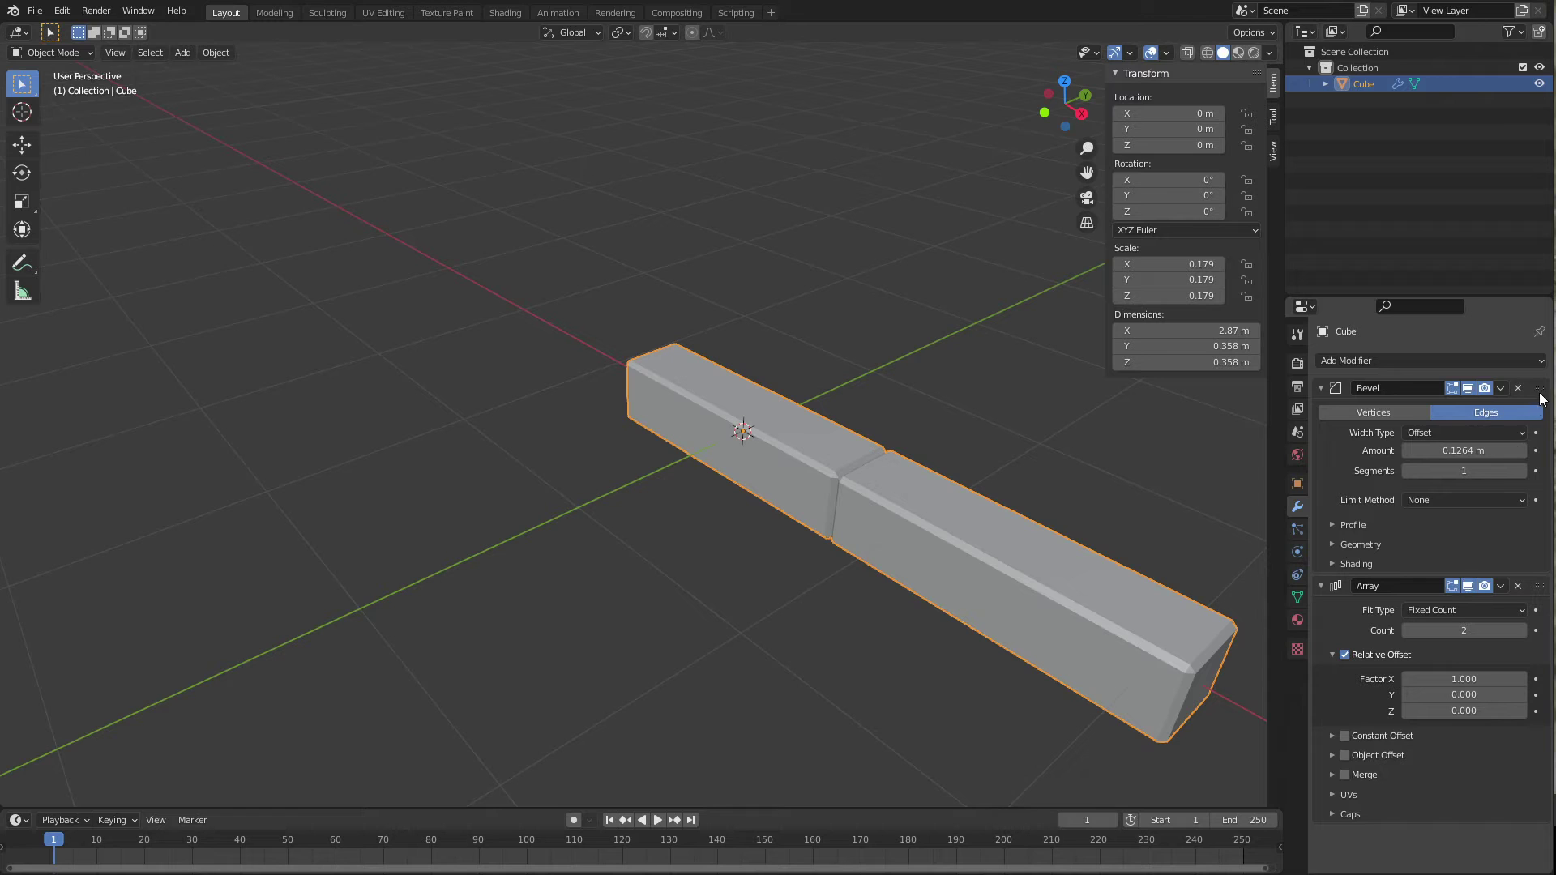
pyautogui.moveTo(1540, 394); pyautogui.dragTo(1517, 601)
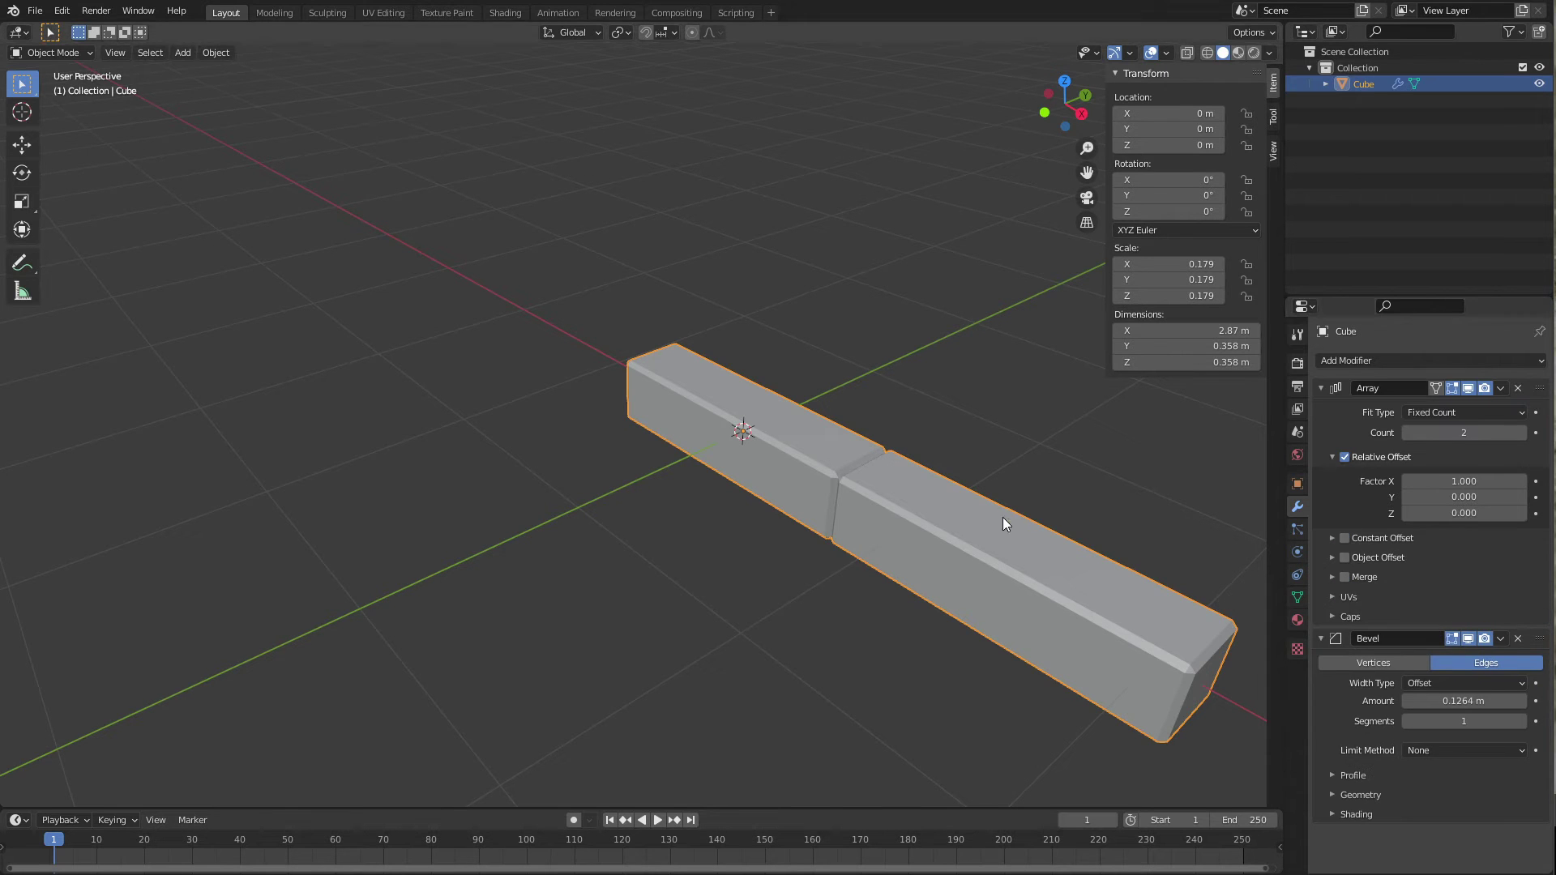
pyautogui.moveTo(722, 491); pyautogui.dragTo(759, 528, button='middle')
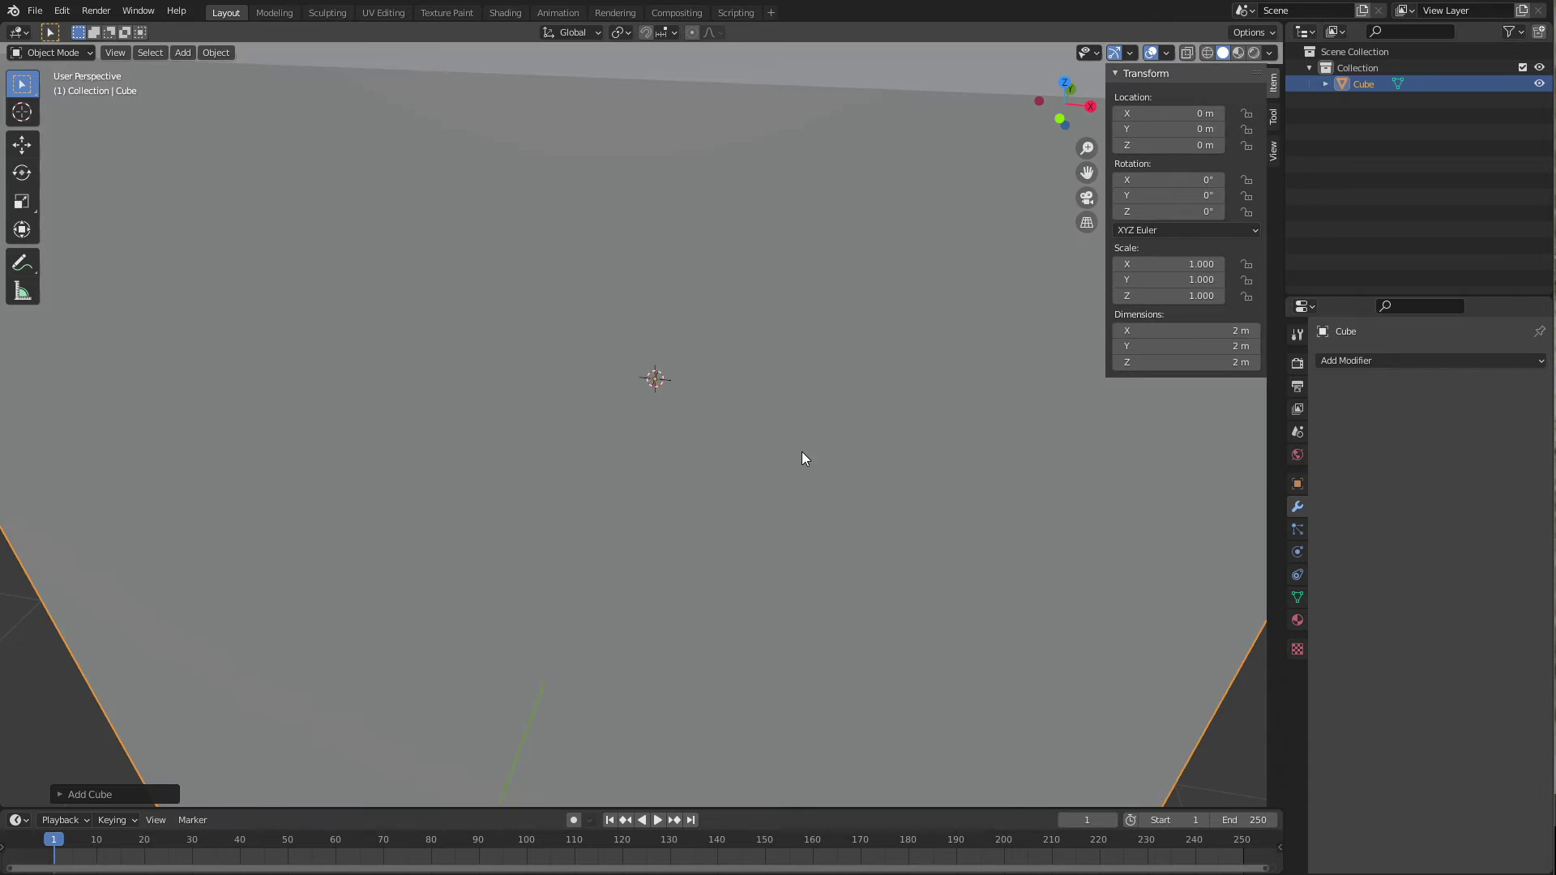
# Add a Bevel modifier to the new 2 m cube.
pyautogui.scroll(-6, 801, 451)
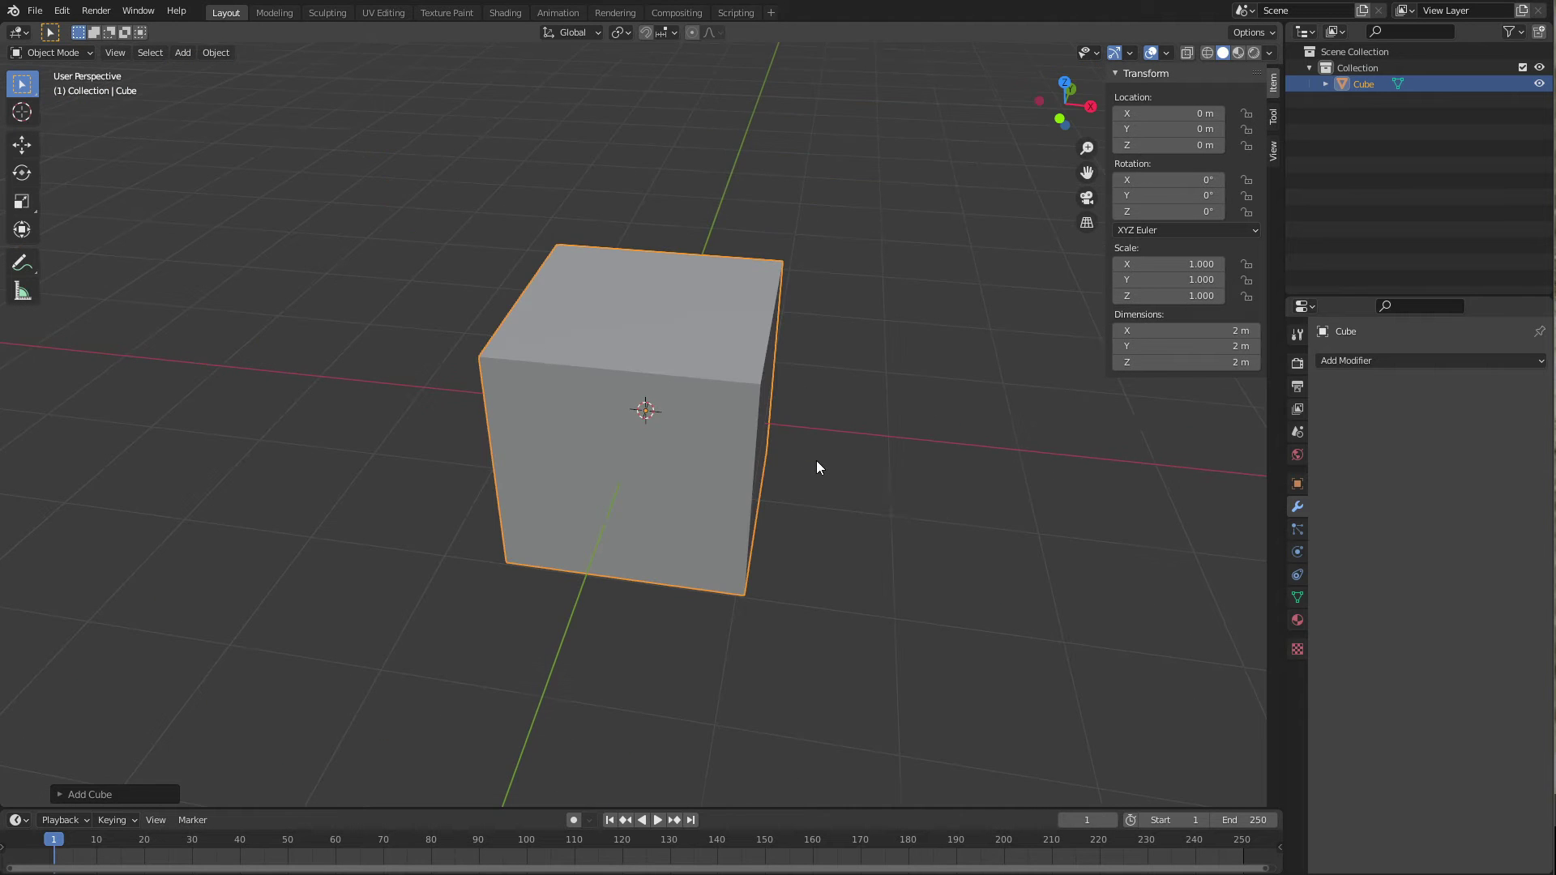
pyautogui.scroll(-3, 807, 483)
pyautogui.moveTo(810, 480); pyautogui.dragTo(814, 483, button='middle')
pyautogui.scroll(3, 814, 482)
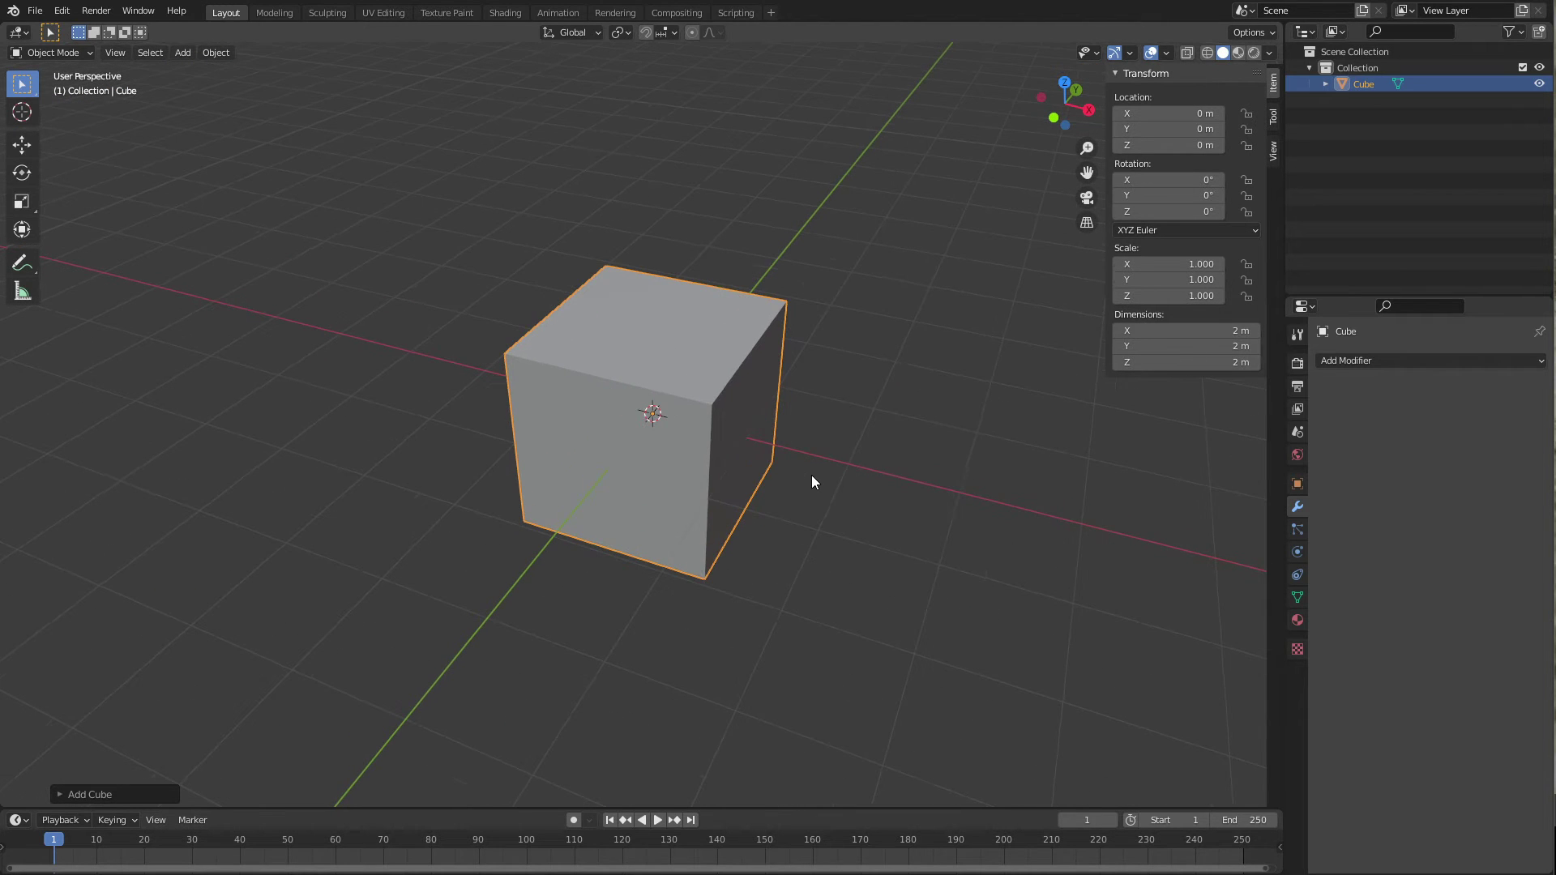
pyautogui.click(1359, 359)
pyautogui.click(1252, 425)
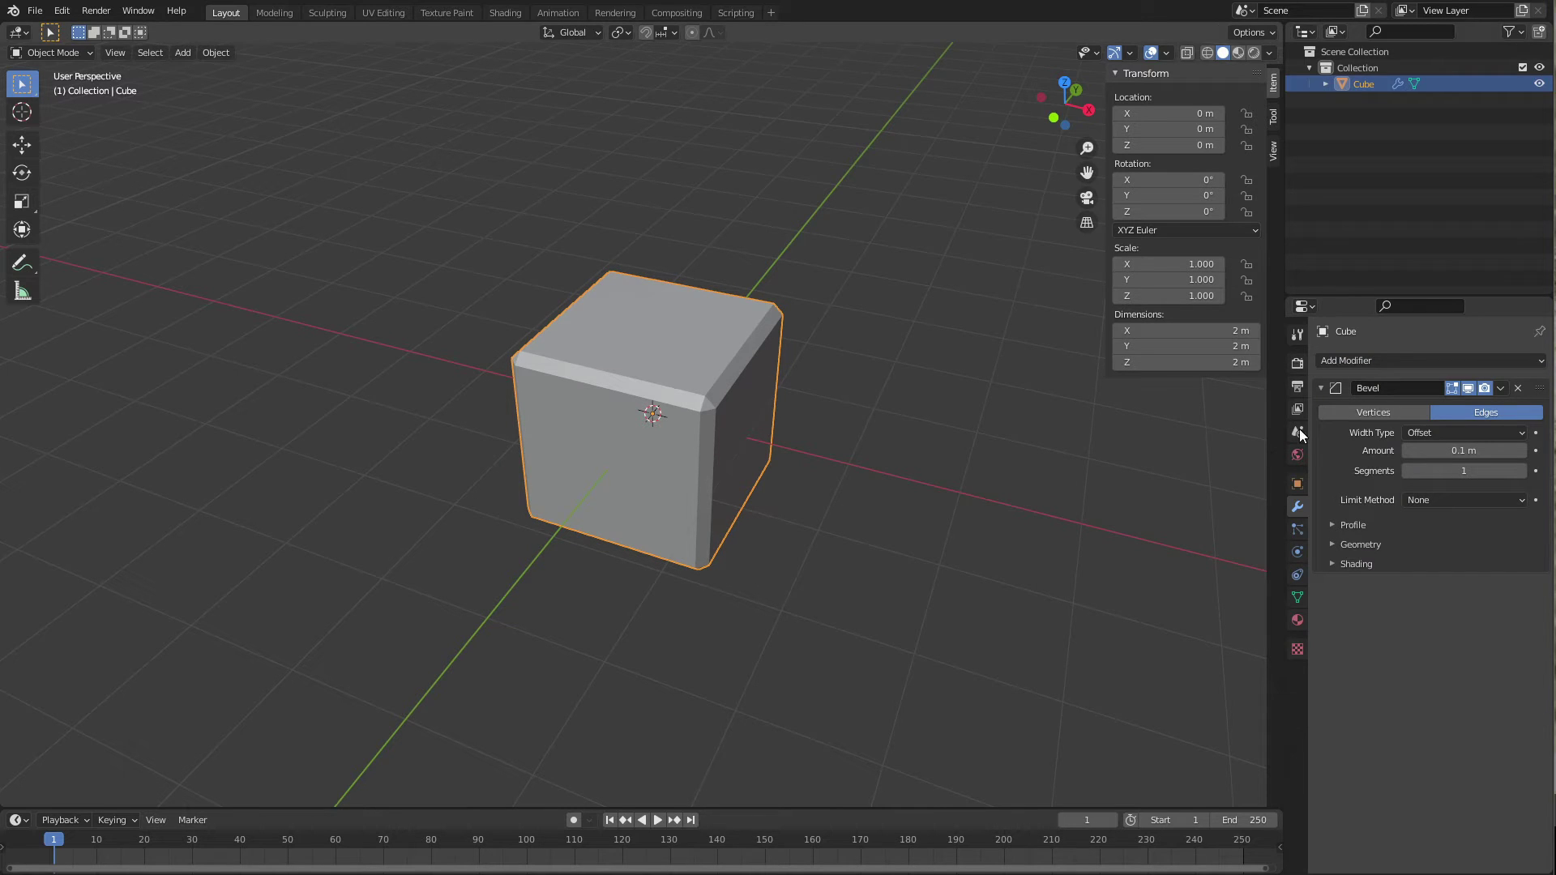
# Add an Array modifier to the beveled cube and set its relative offset factor X to 1.288.
pyautogui.click(1353, 358)
pyautogui.click(1248, 406)
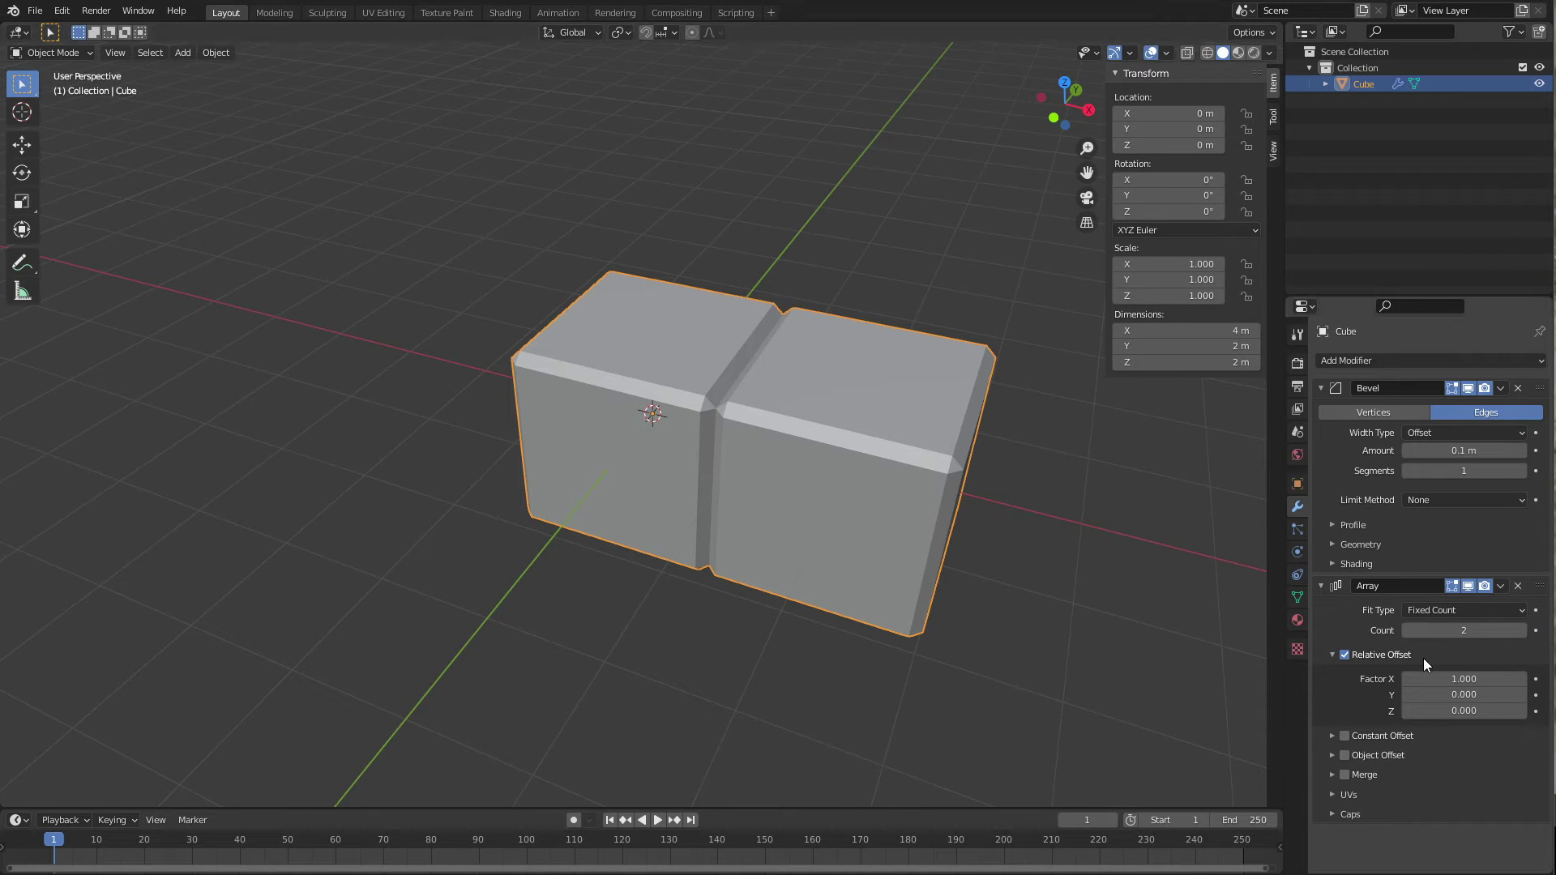
pyautogui.moveTo(1434, 679); pyautogui.dragTo(1450, 672)
pyautogui.scroll(-1, 993, 458)
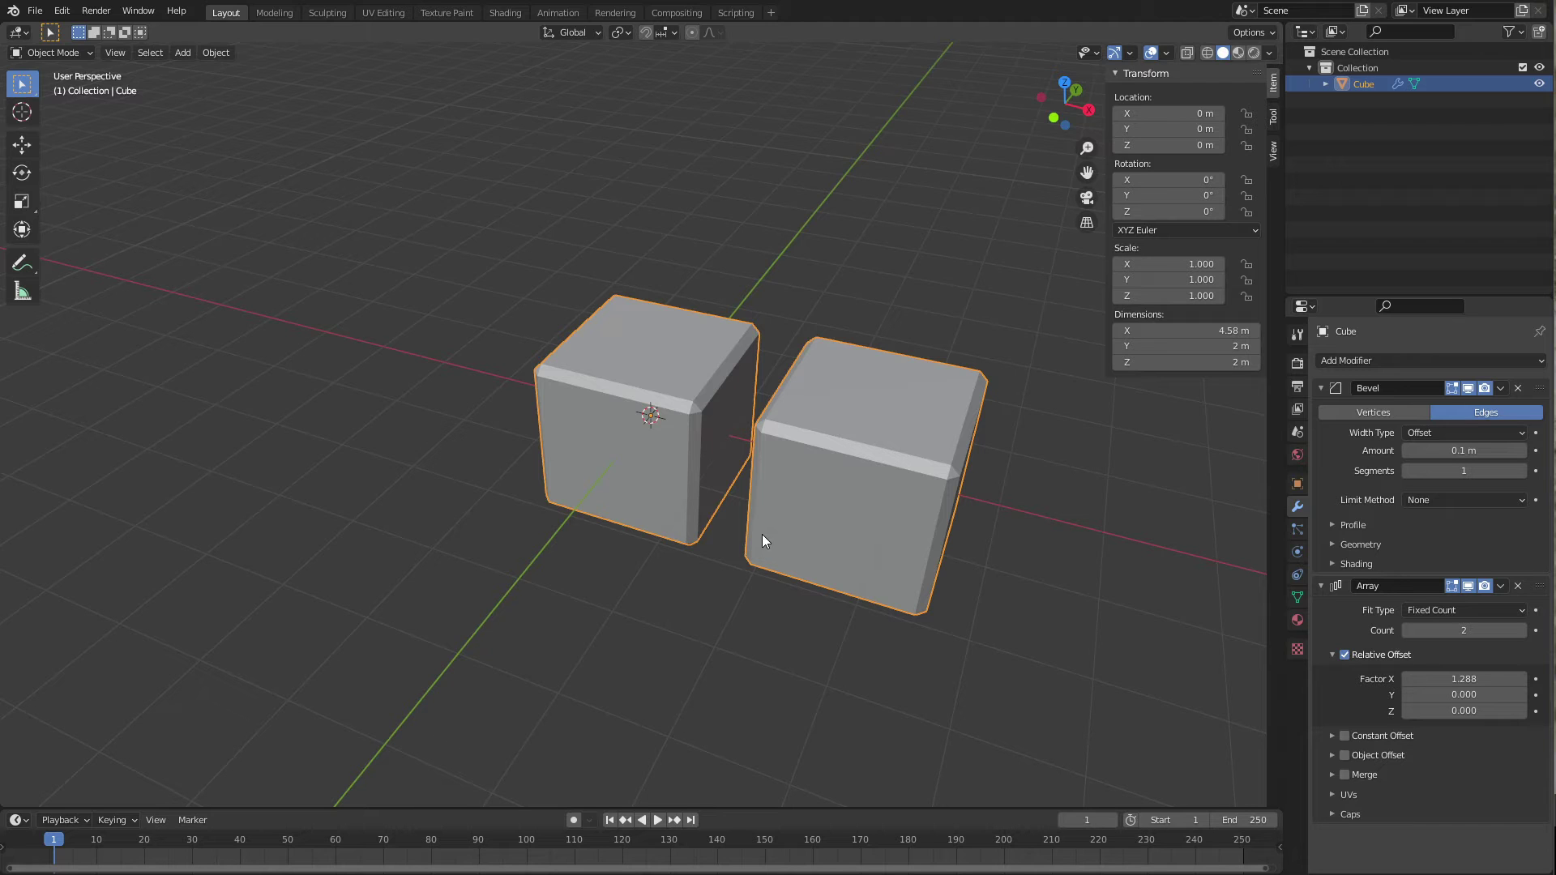
# Set the Array modifier's count to 6.
pyautogui.moveTo(772, 556); pyautogui.dragTo(791, 503, button='middle')
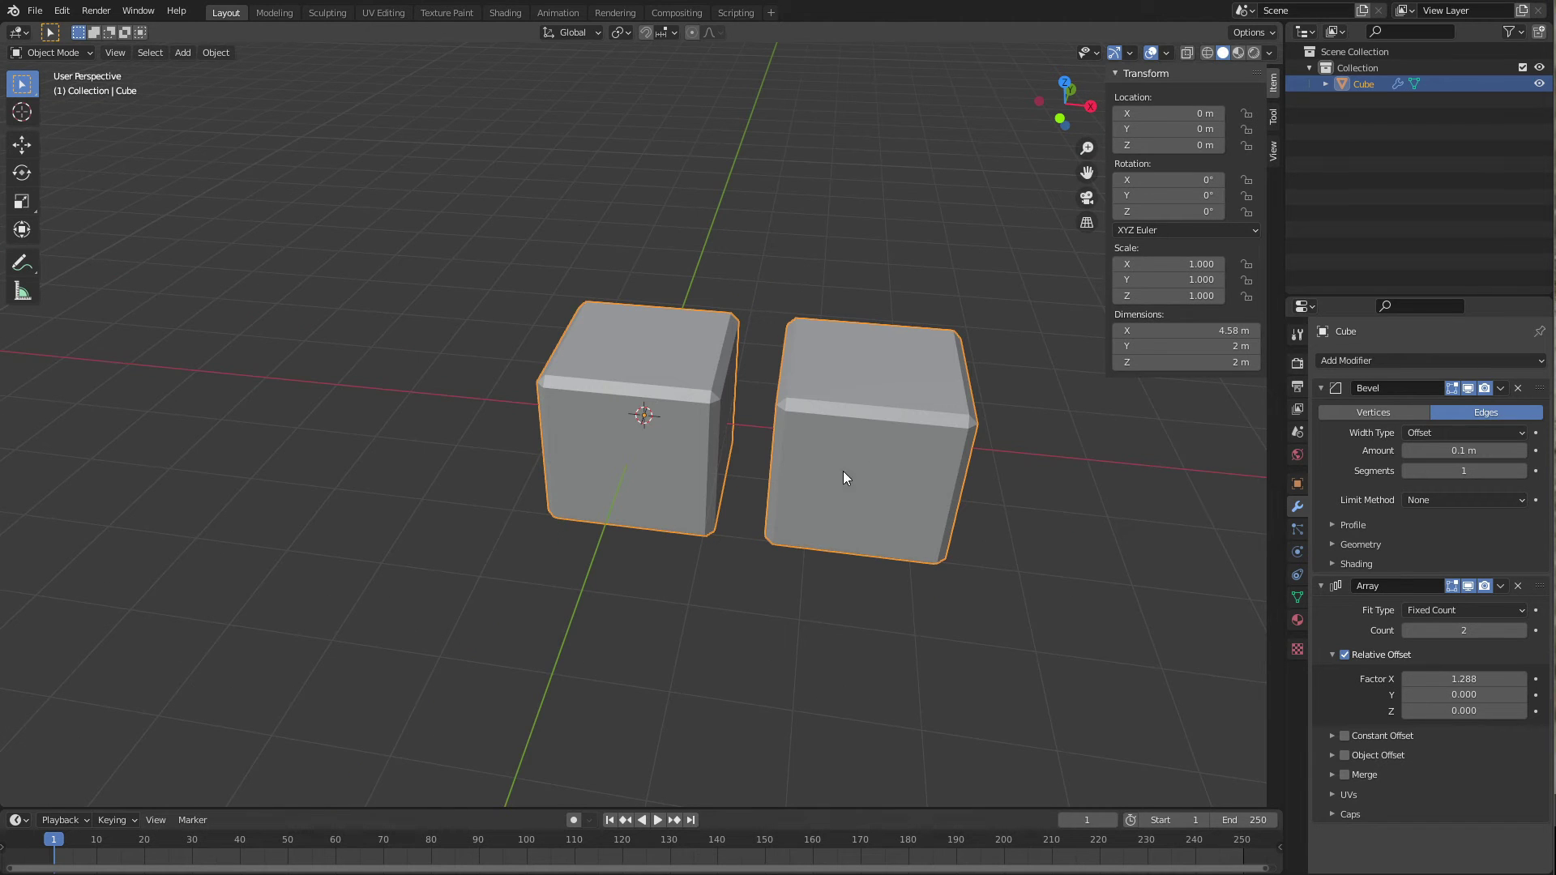
pyautogui.click(1464, 630)
pyautogui.write('6')
pyautogui.press('Return')
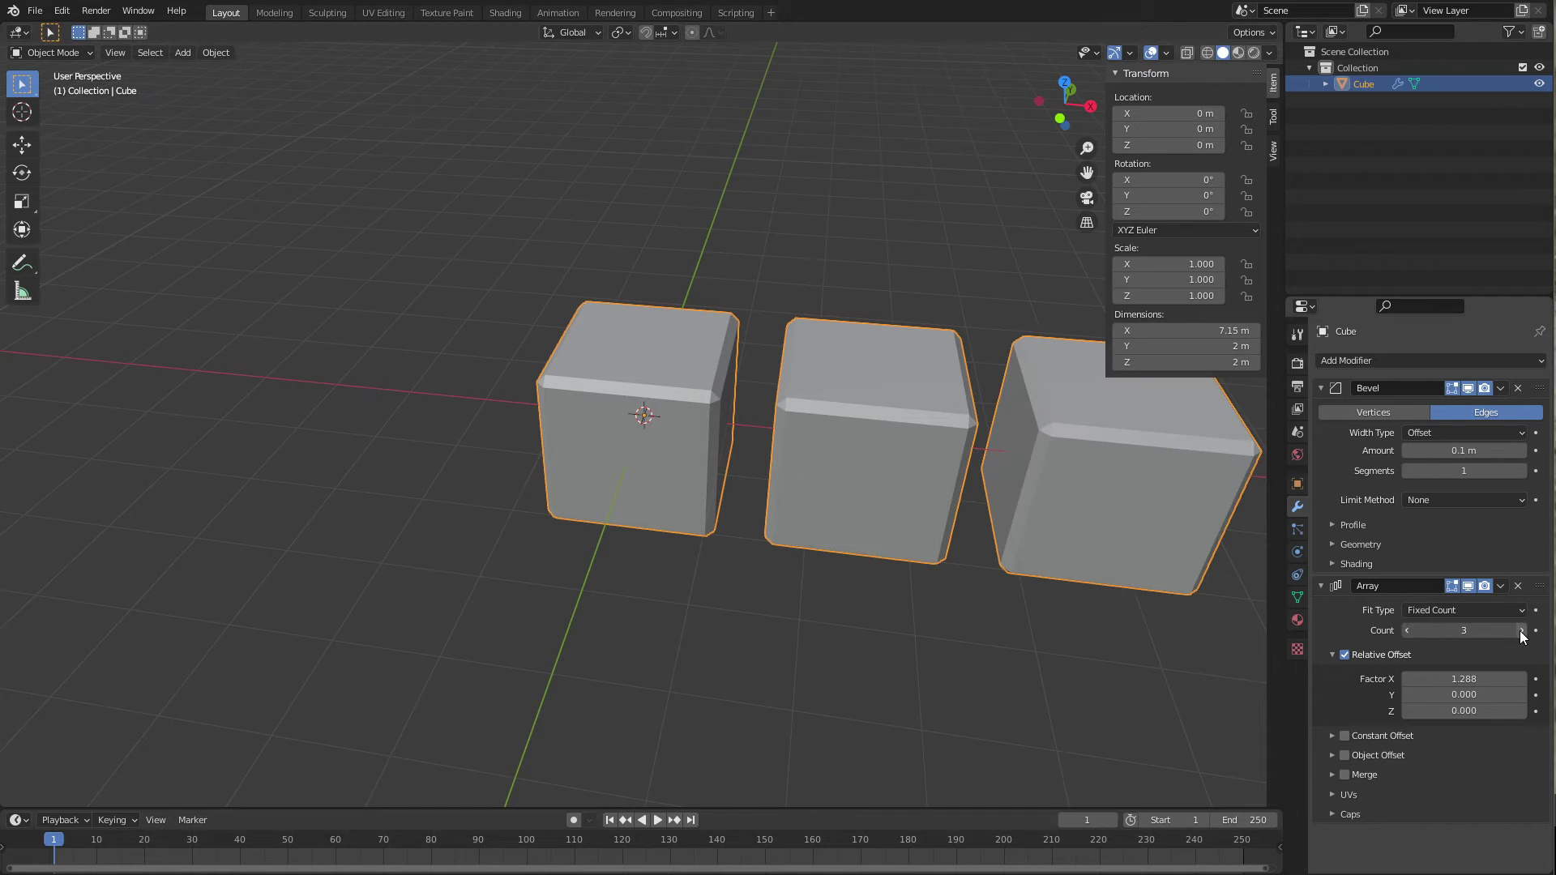
pyautogui.scroll(-5, 959, 470)
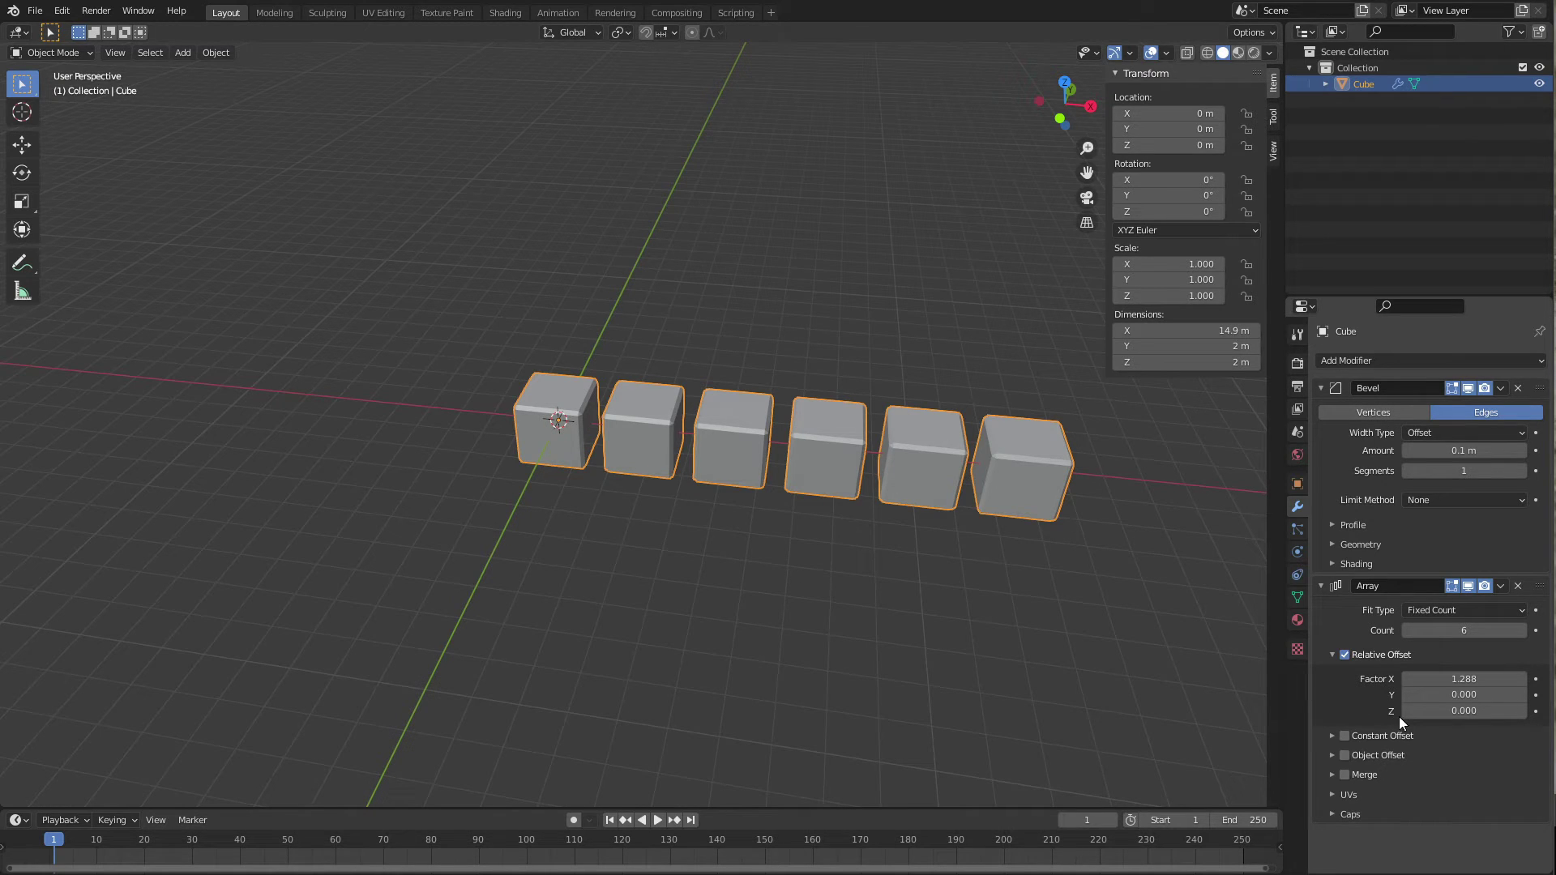
# Enable Object Offset in the Array modifier and add a Plain Axes empty at the origin.
pyautogui.click(1346, 756)
pyautogui.click(1332, 754)
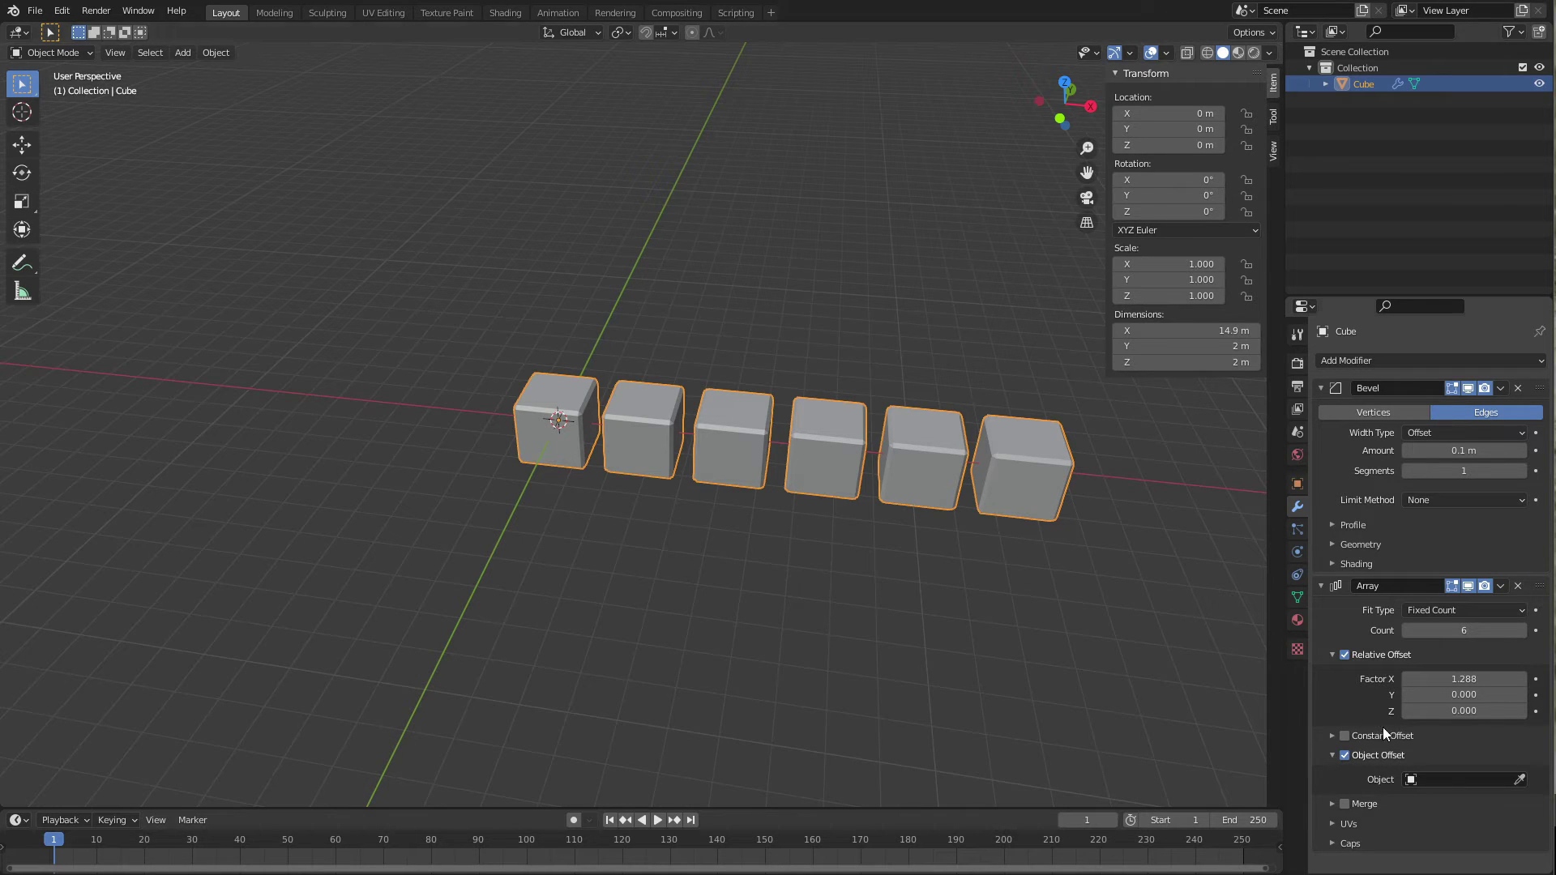
pyautogui.hotkey('shift', 'a')
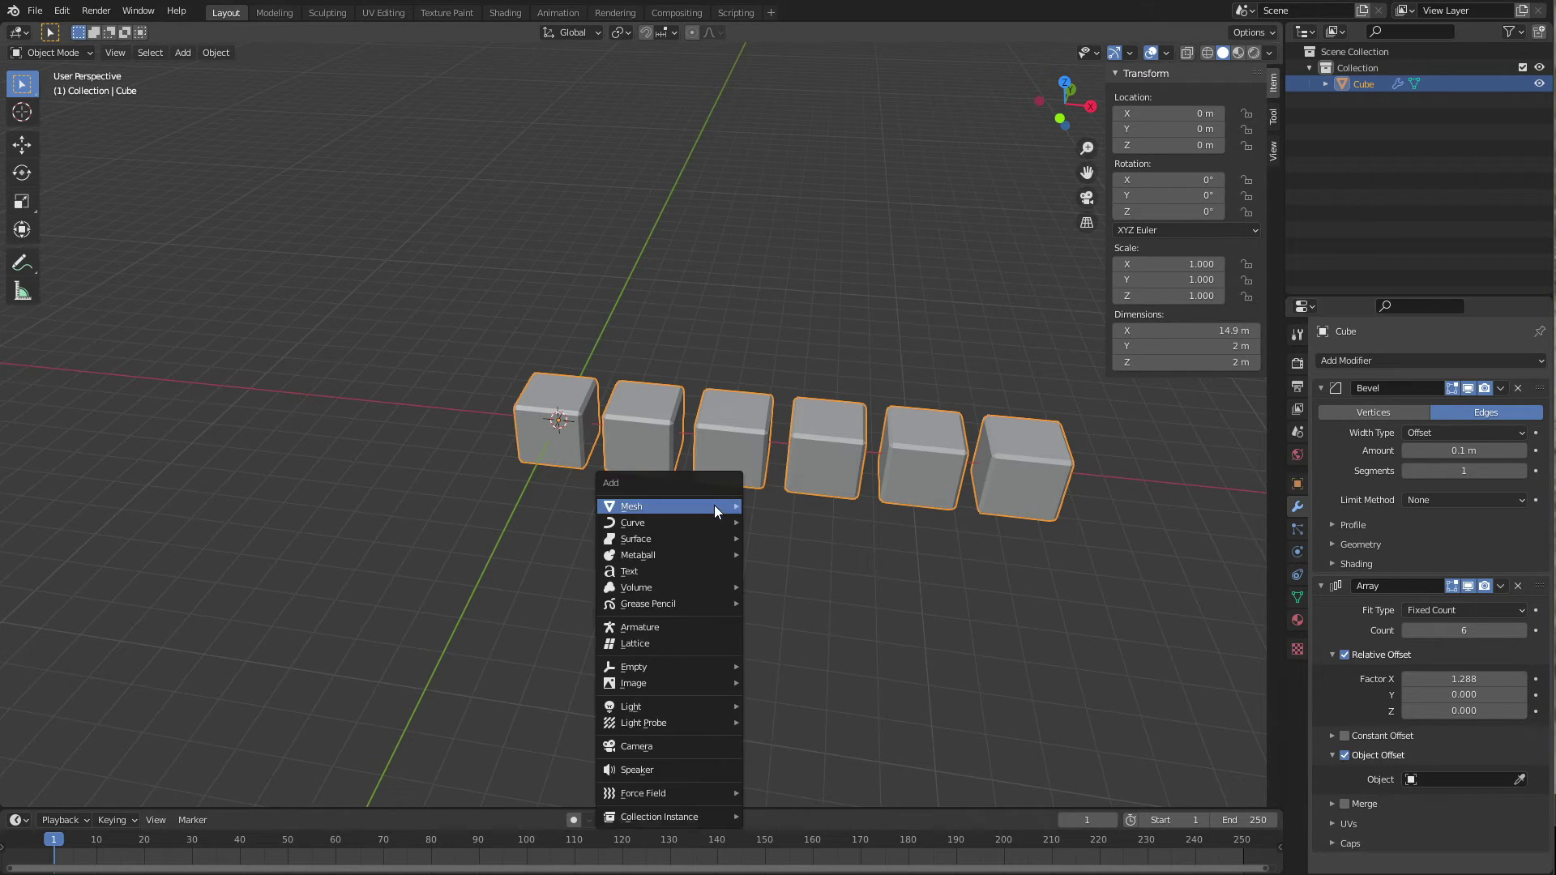
pyautogui.moveTo(672, 666)
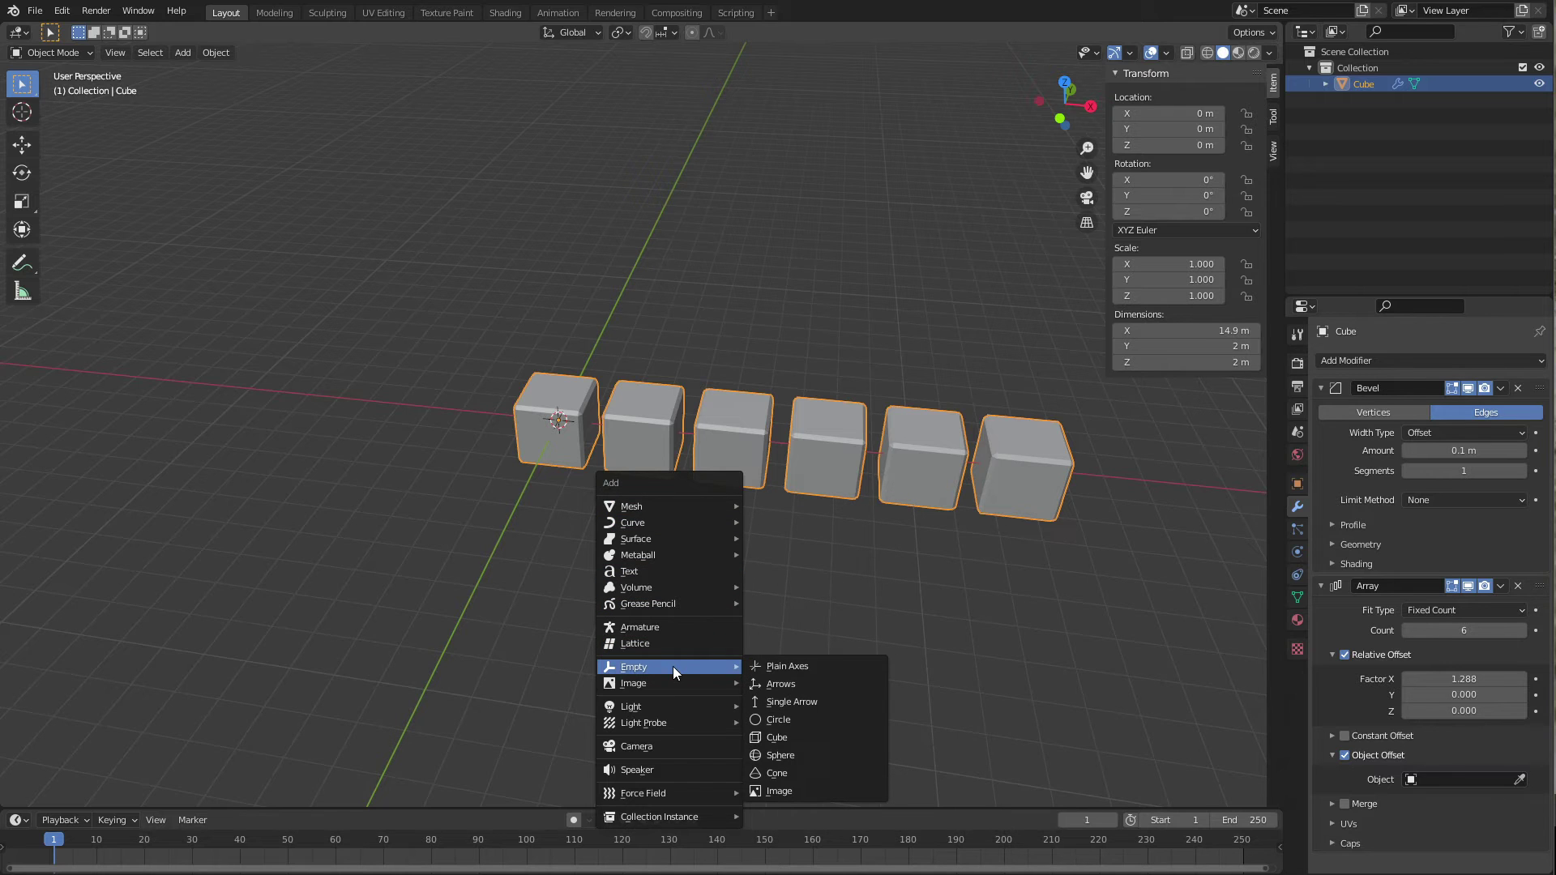
pyautogui.click(795, 674)
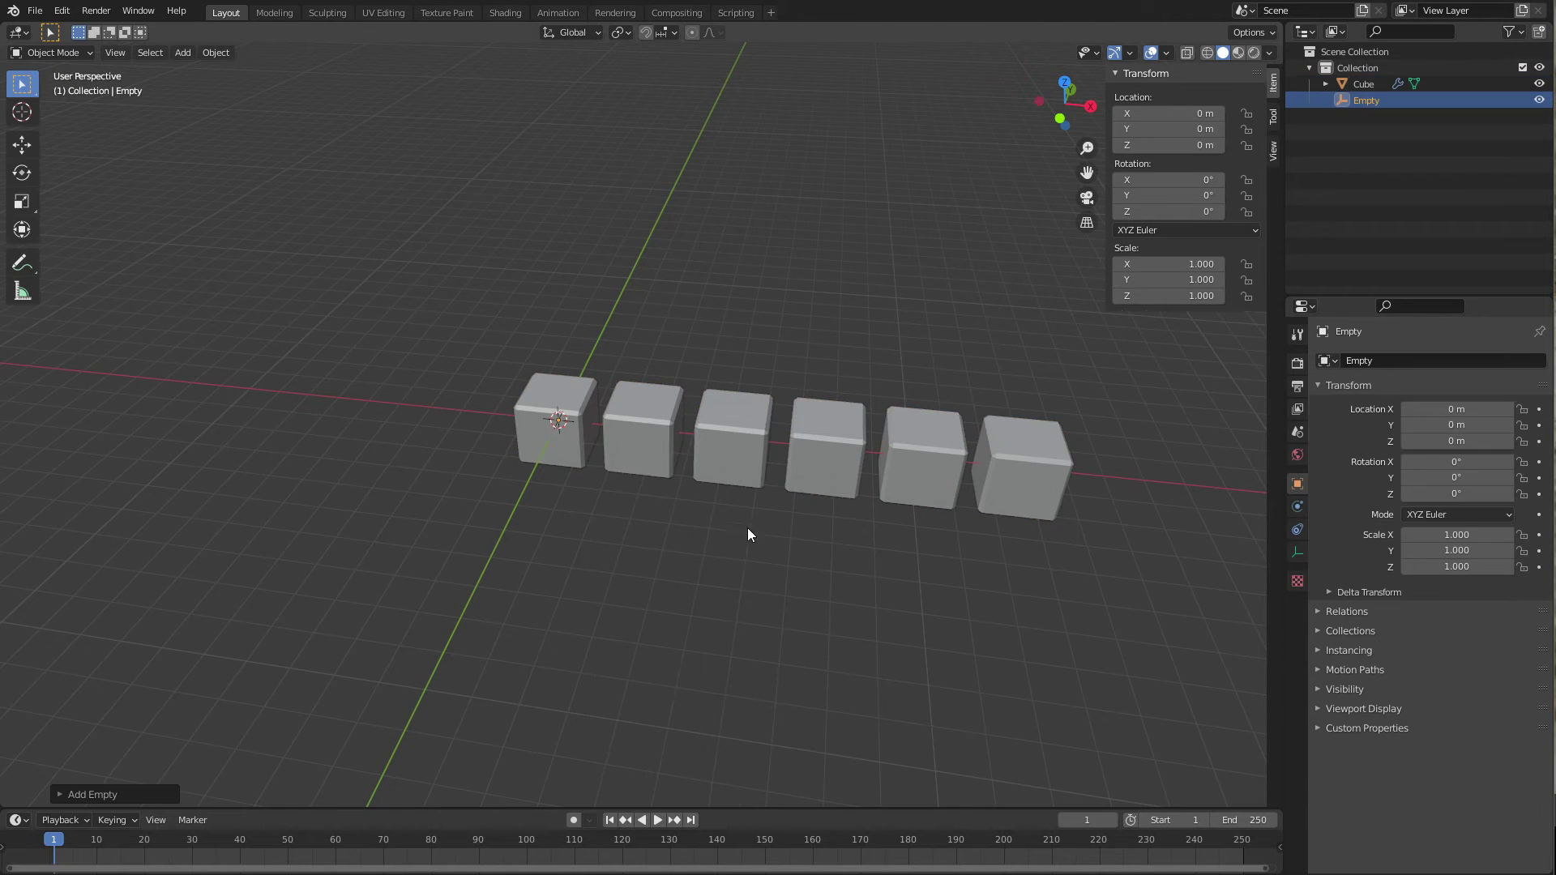
# Set the empty's display size to 6.4 m.
pyautogui.moveTo(658, 453); pyautogui.dragTo(648, 474, button='middle')
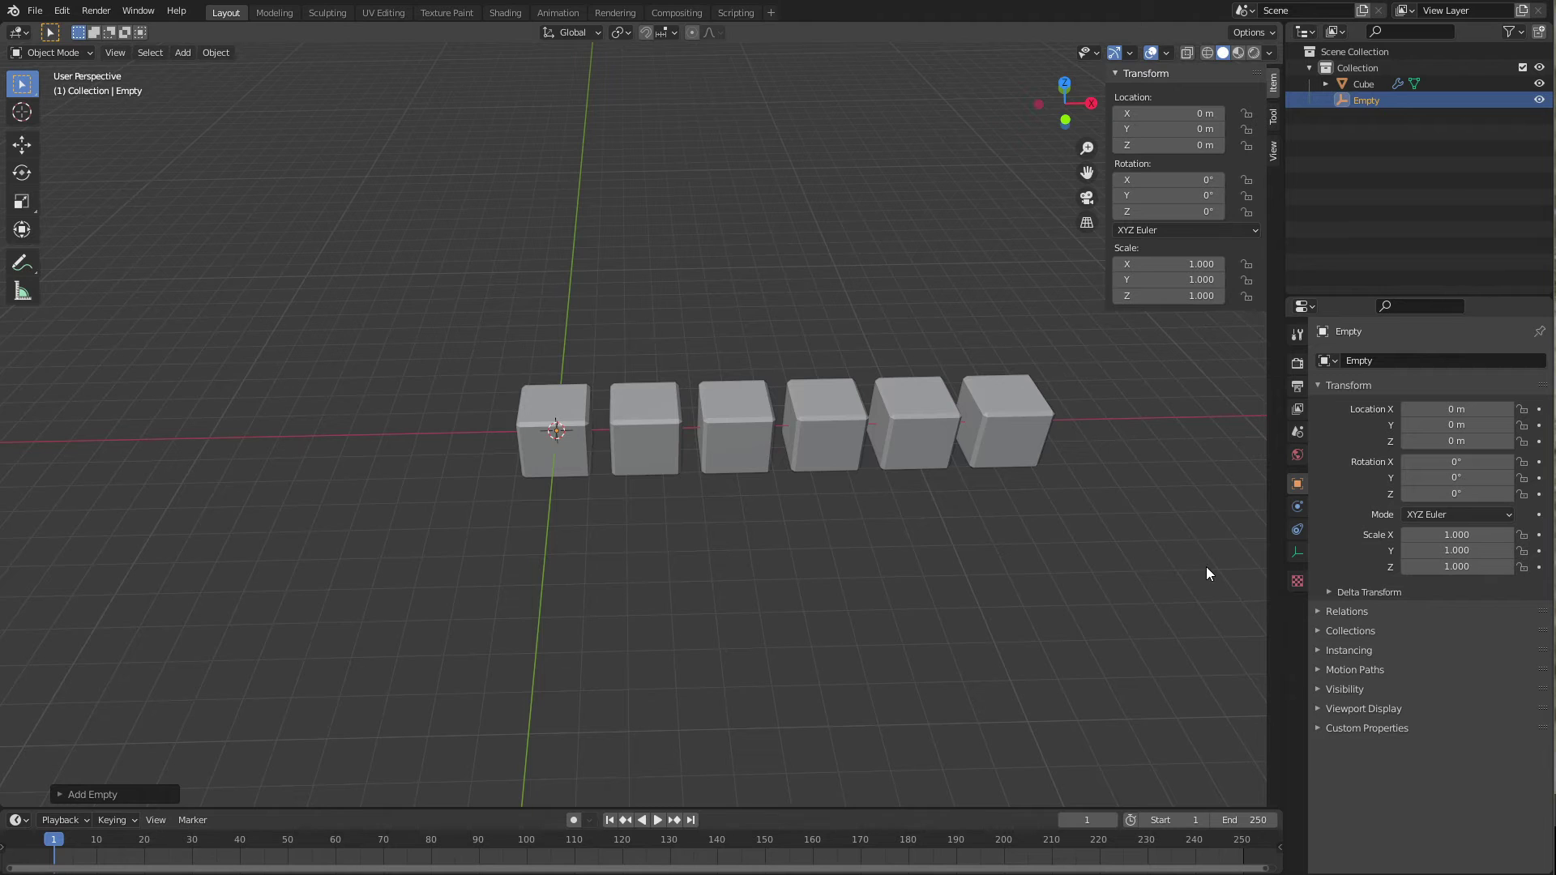
pyautogui.click(1297, 552)
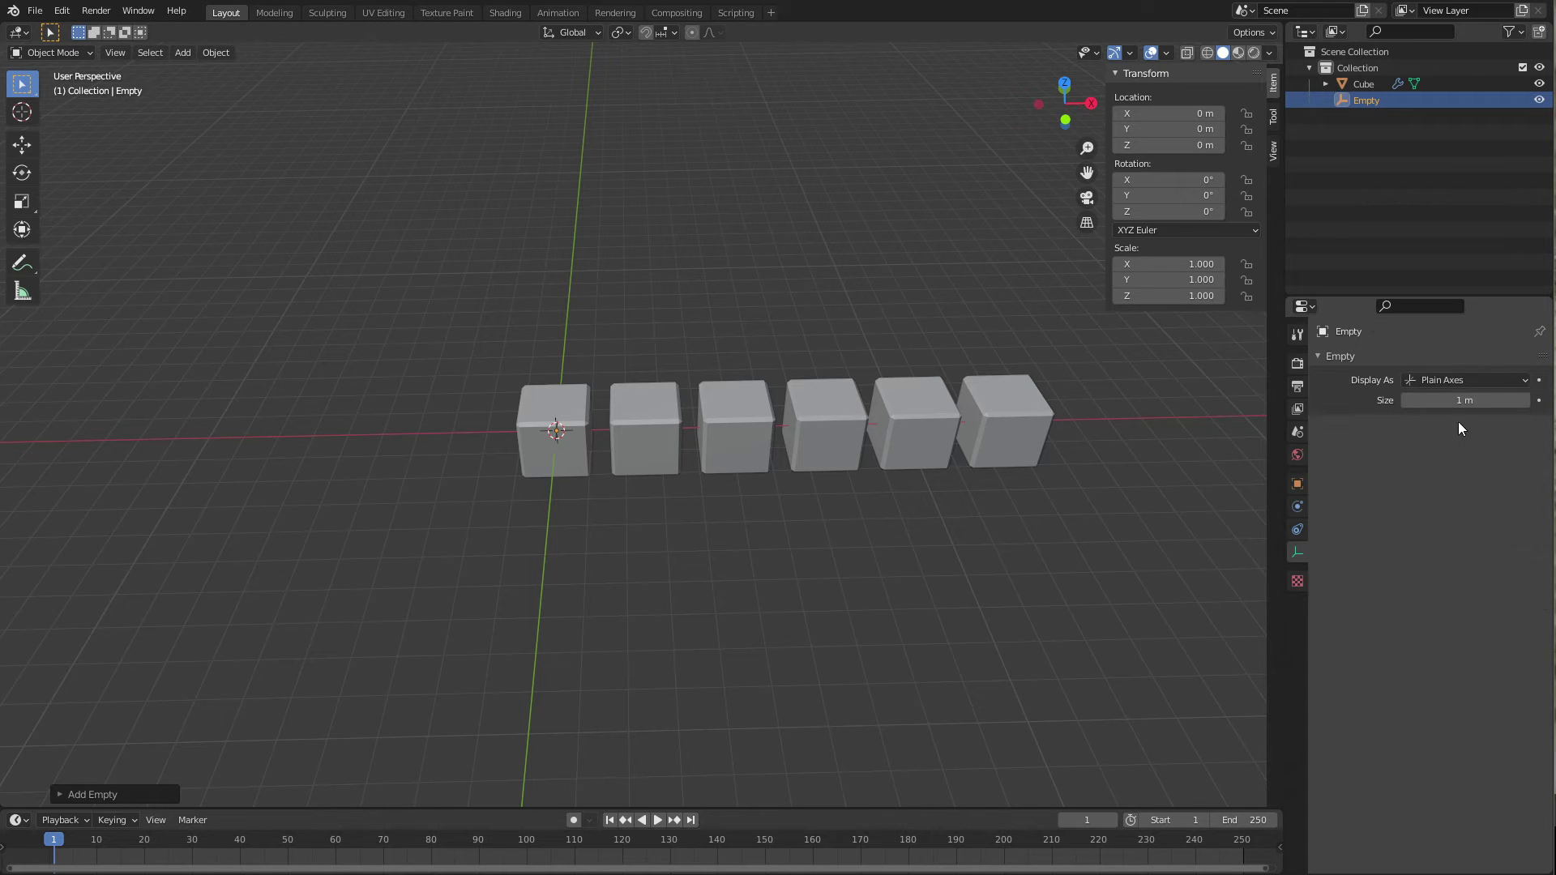
pyautogui.moveTo(1464, 401)
pyautogui.mouseDown()
pyautogui.moveTo(1524, 400)
pyautogui.moveTo(1493, 400)
pyautogui.mouseUp()
pyautogui.moveTo(999, 454); pyautogui.dragTo(609, 381, button='middle')
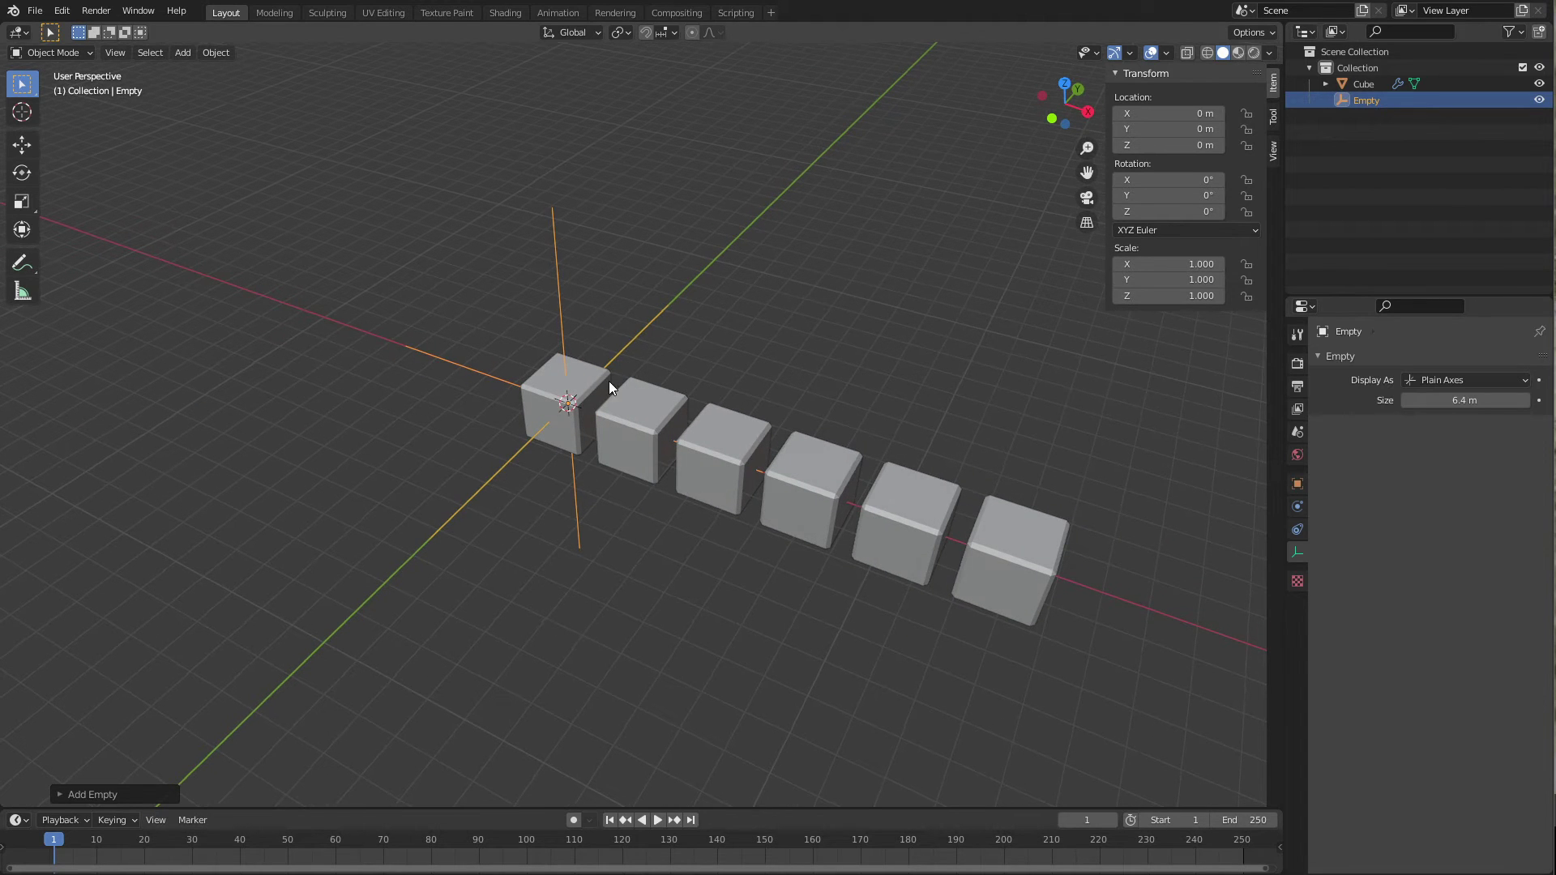
# Set the cube's Array relative offset factor X to 1.488 and assign the empty as its offset object.
pyautogui.click(600, 383)
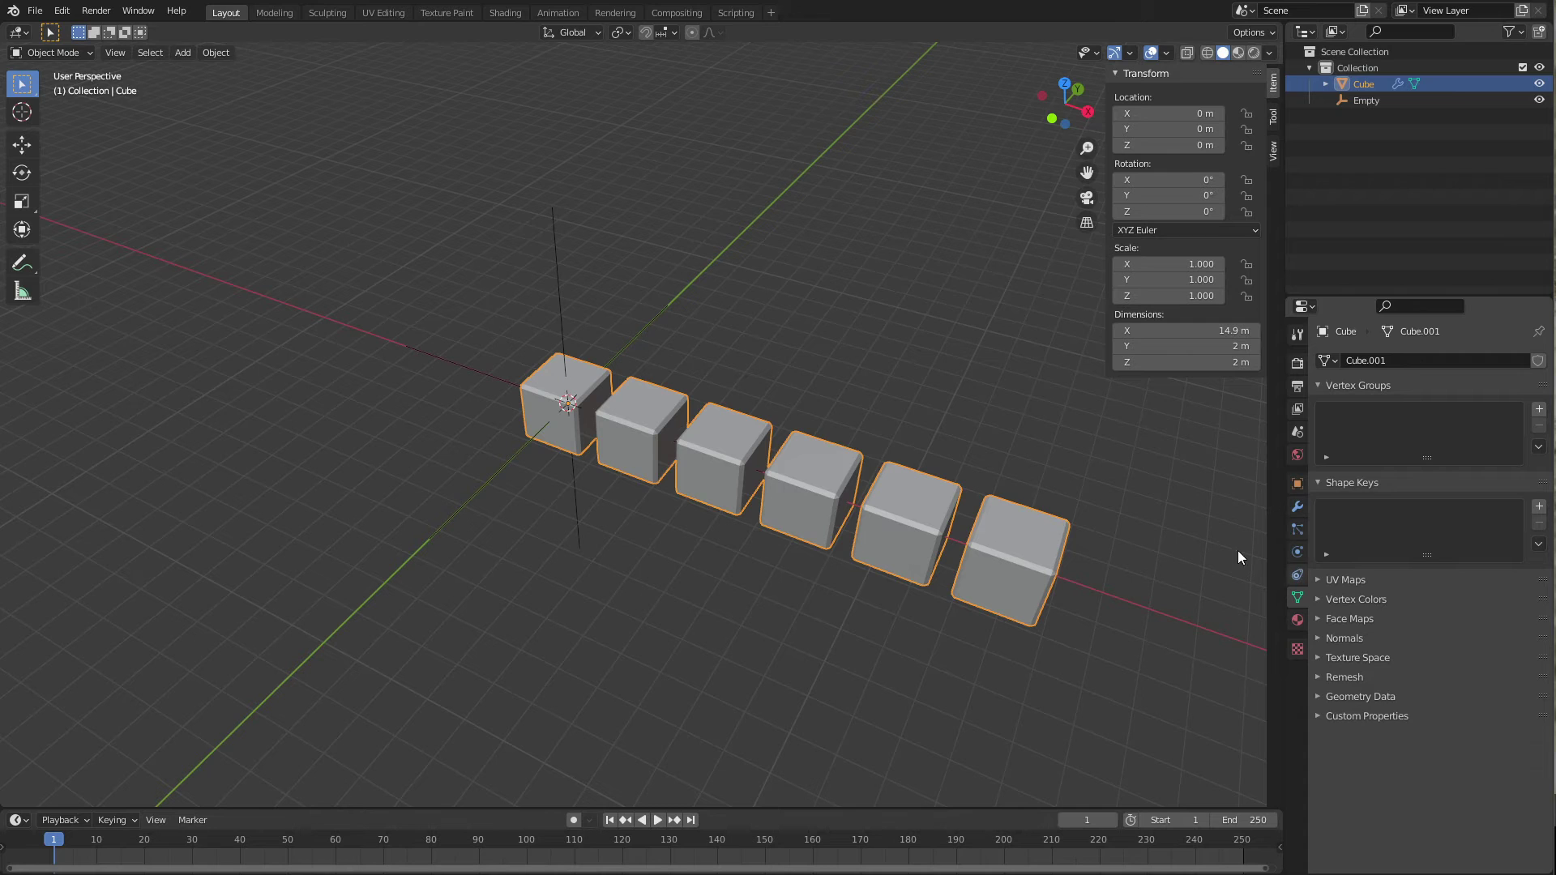
pyautogui.click(1297, 506)
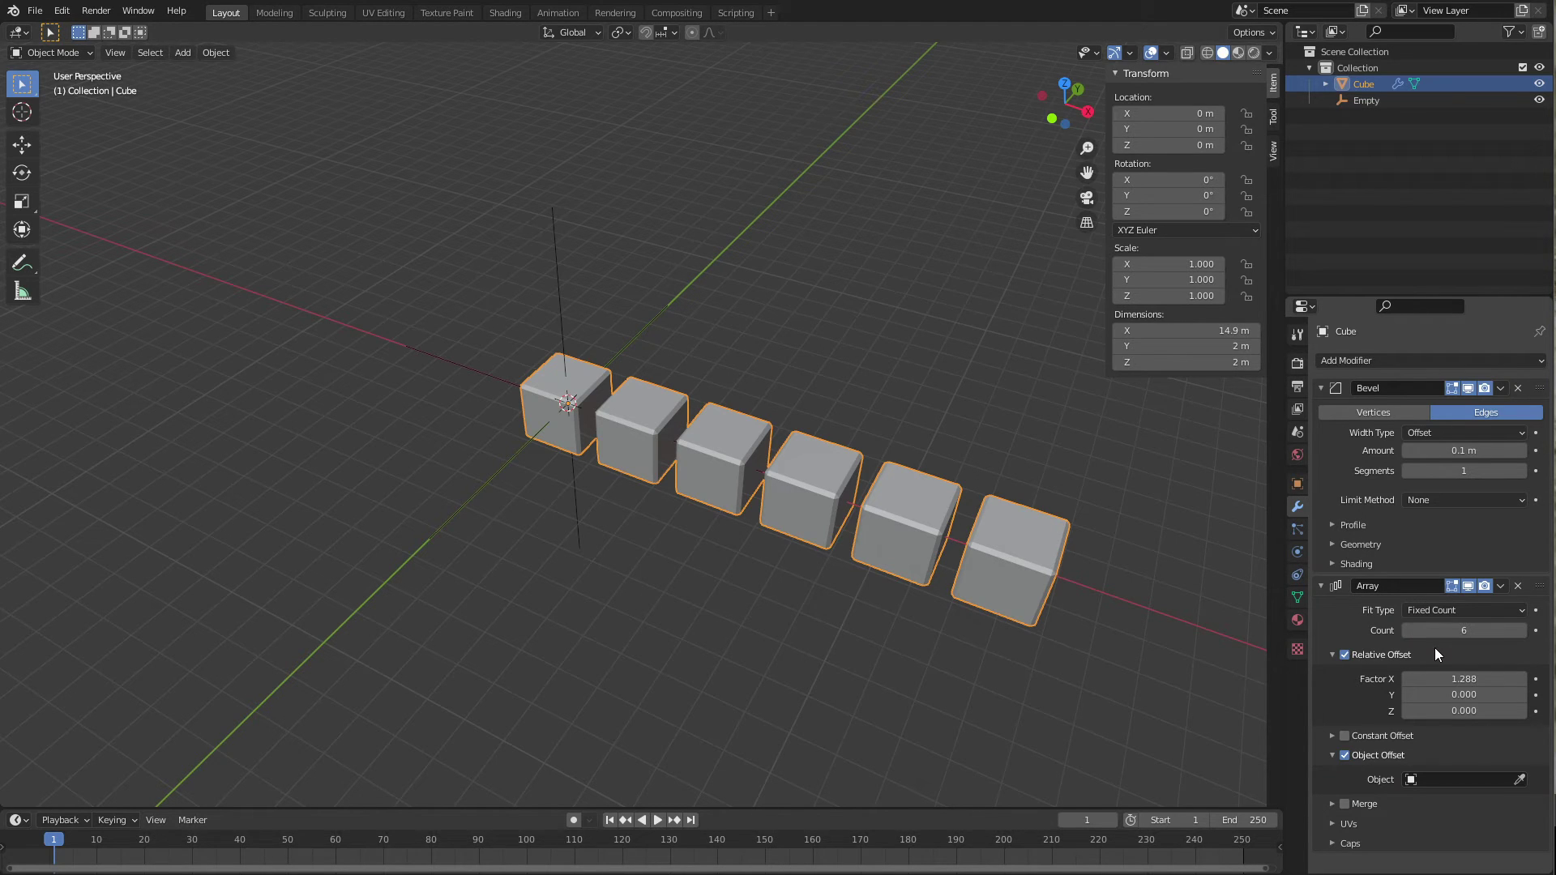
pyautogui.moveTo(1443, 679); pyautogui.dragTo(1478, 669)
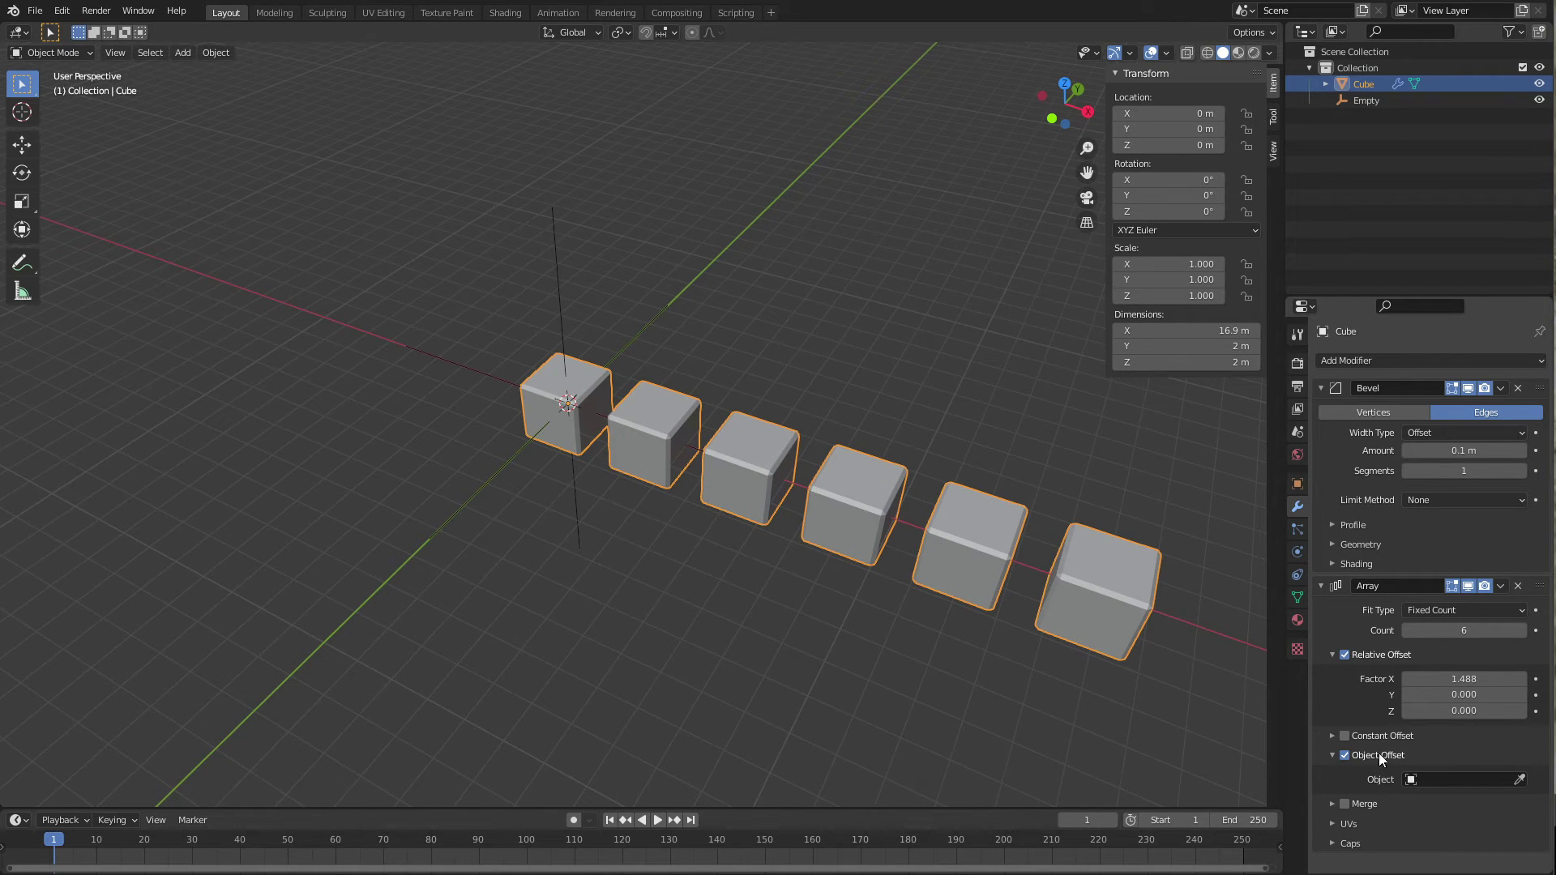
pyautogui.click(1519, 779)
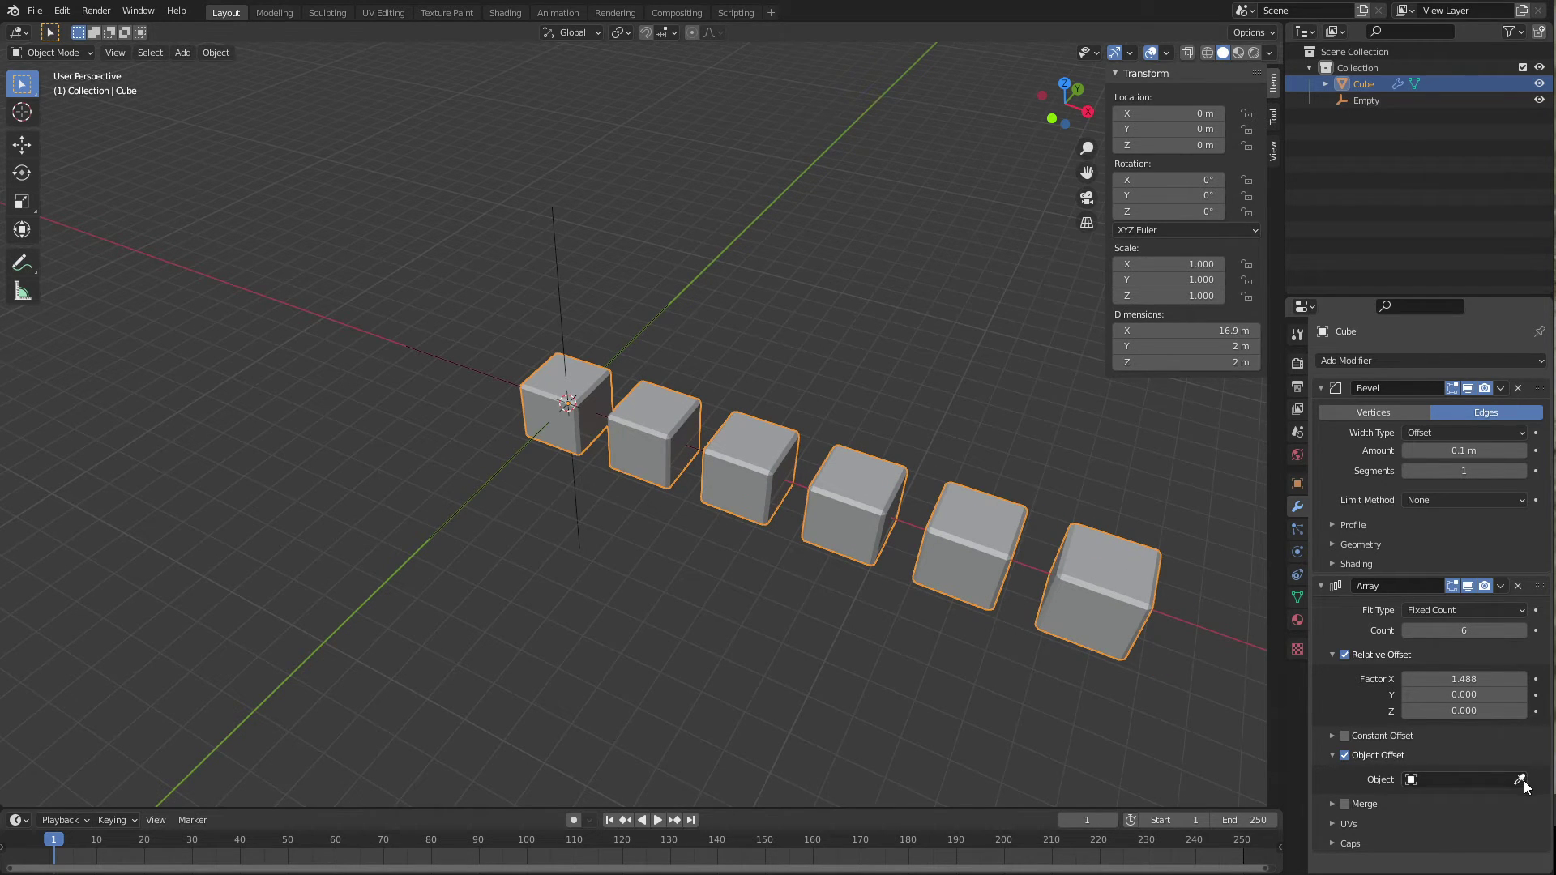
pyautogui.click(567, 261)
pyautogui.click(556, 259)
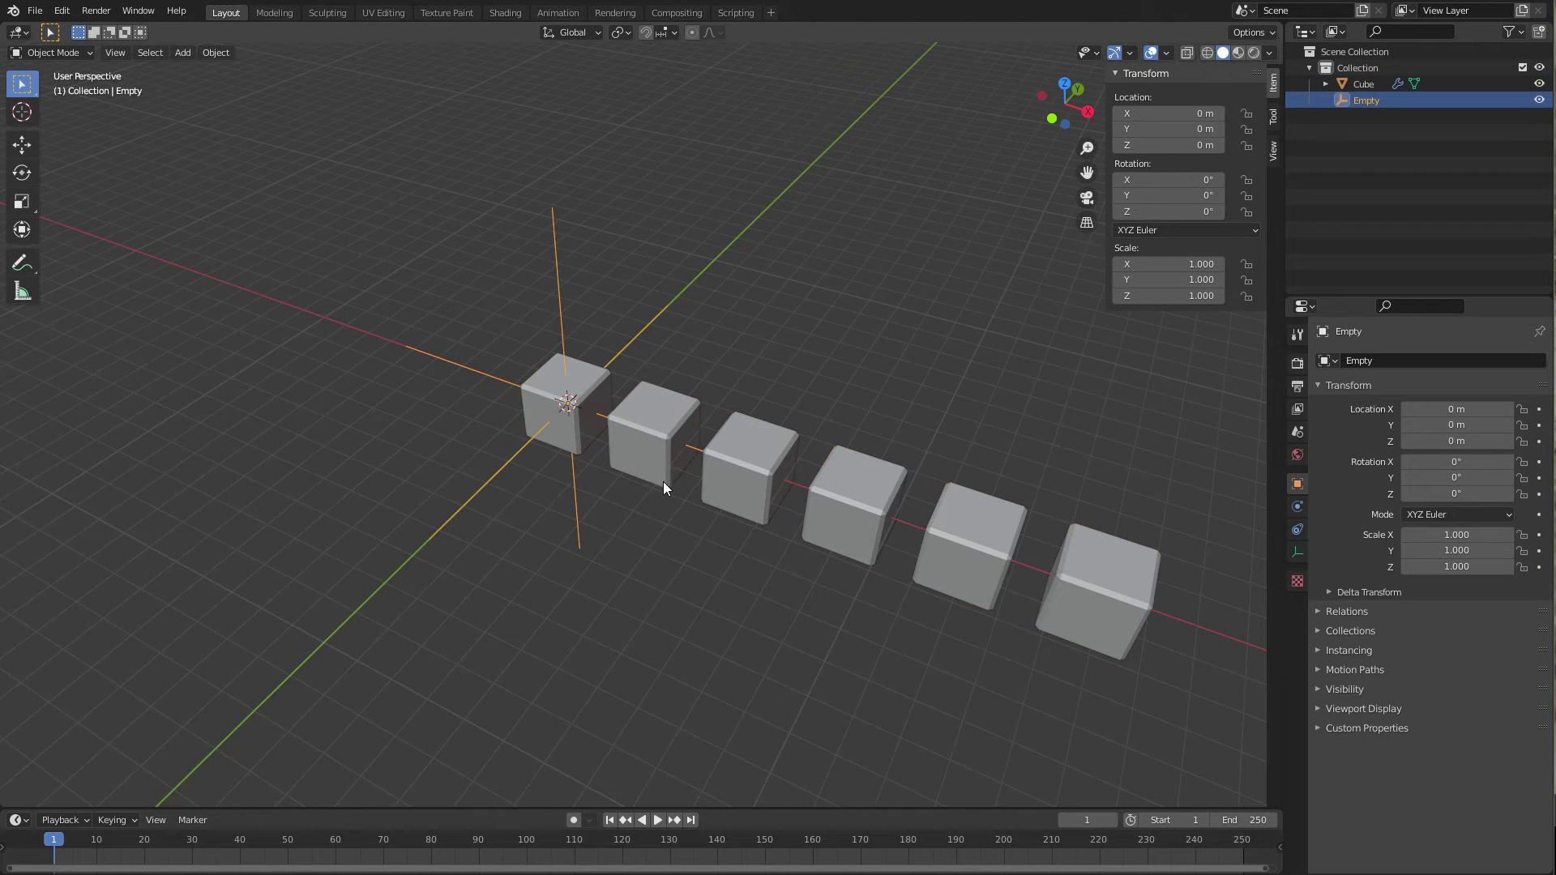
# Rotate the empty about -34.2° around the global Z axis to curve the array of cubes.
pyautogui.click(562, 412)
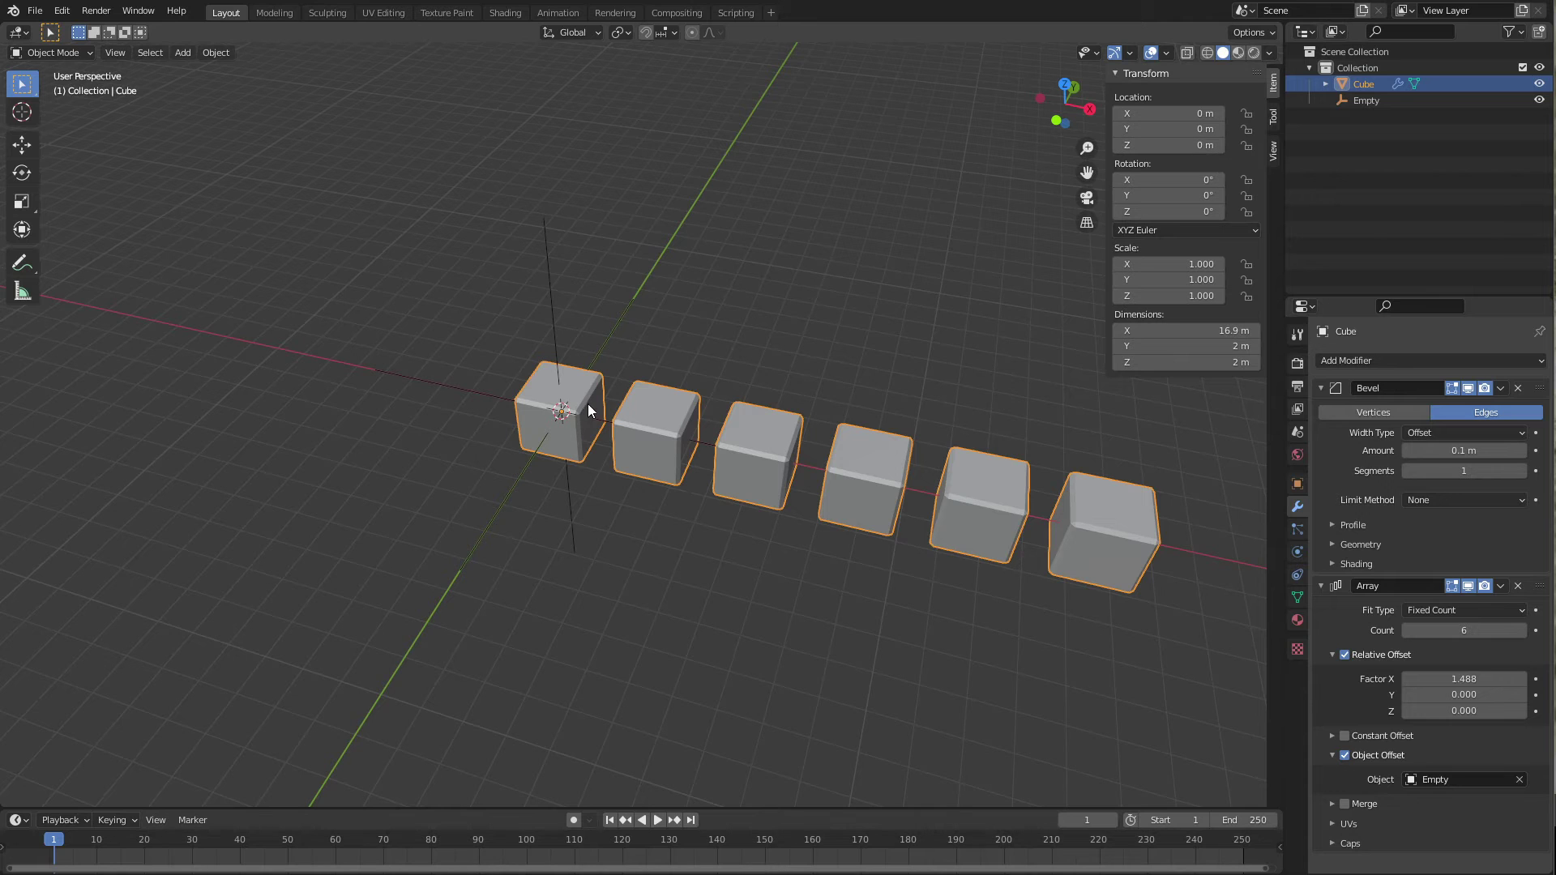
pyautogui.click(547, 314)
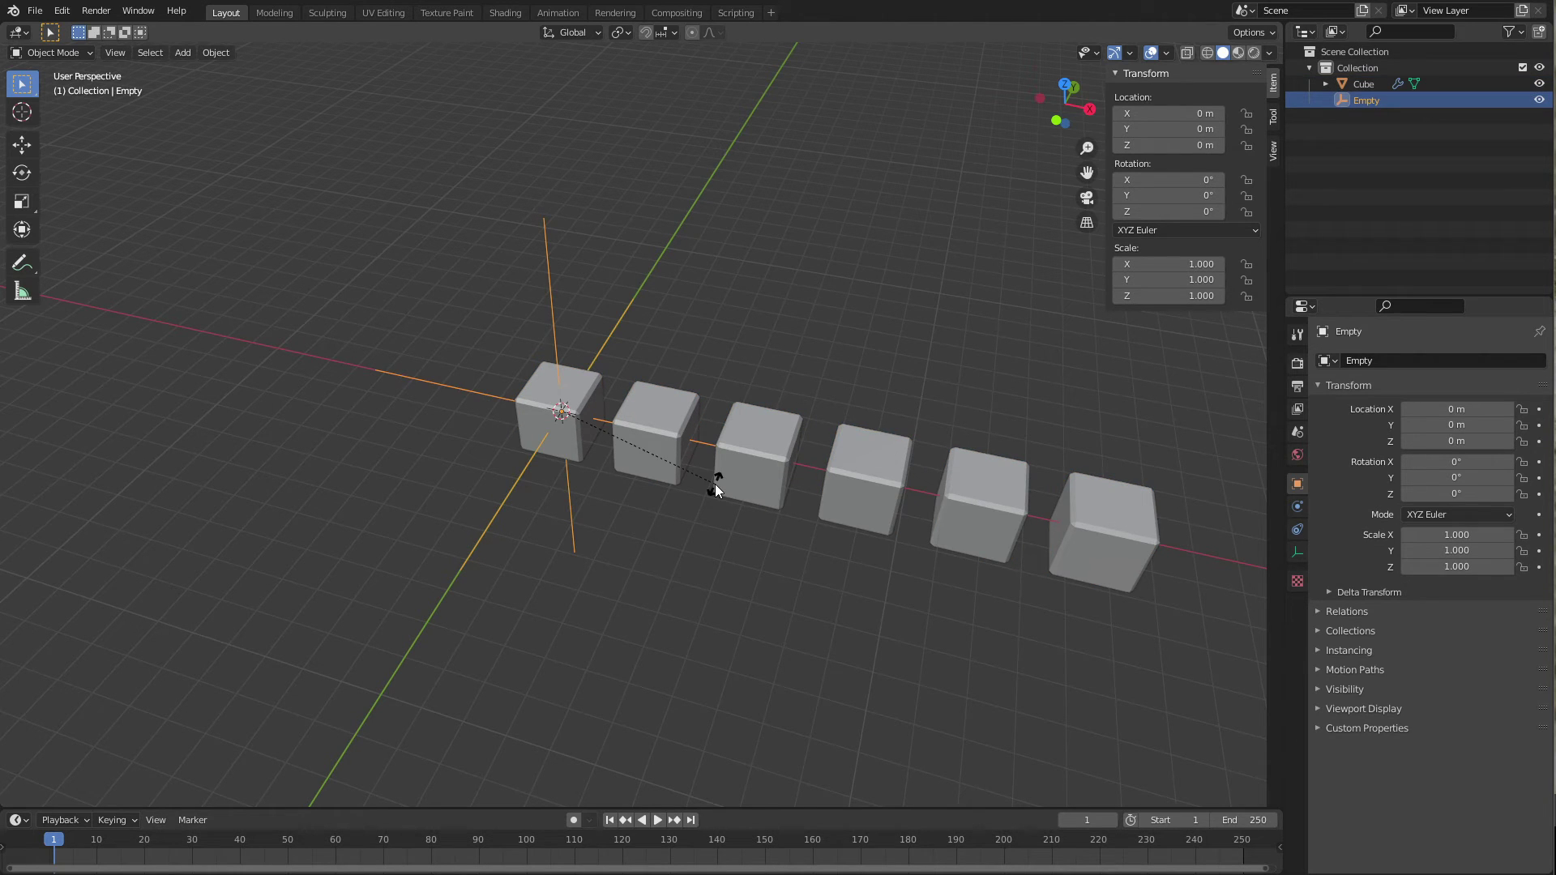
pyautogui.press('r')
pyautogui.press('z')
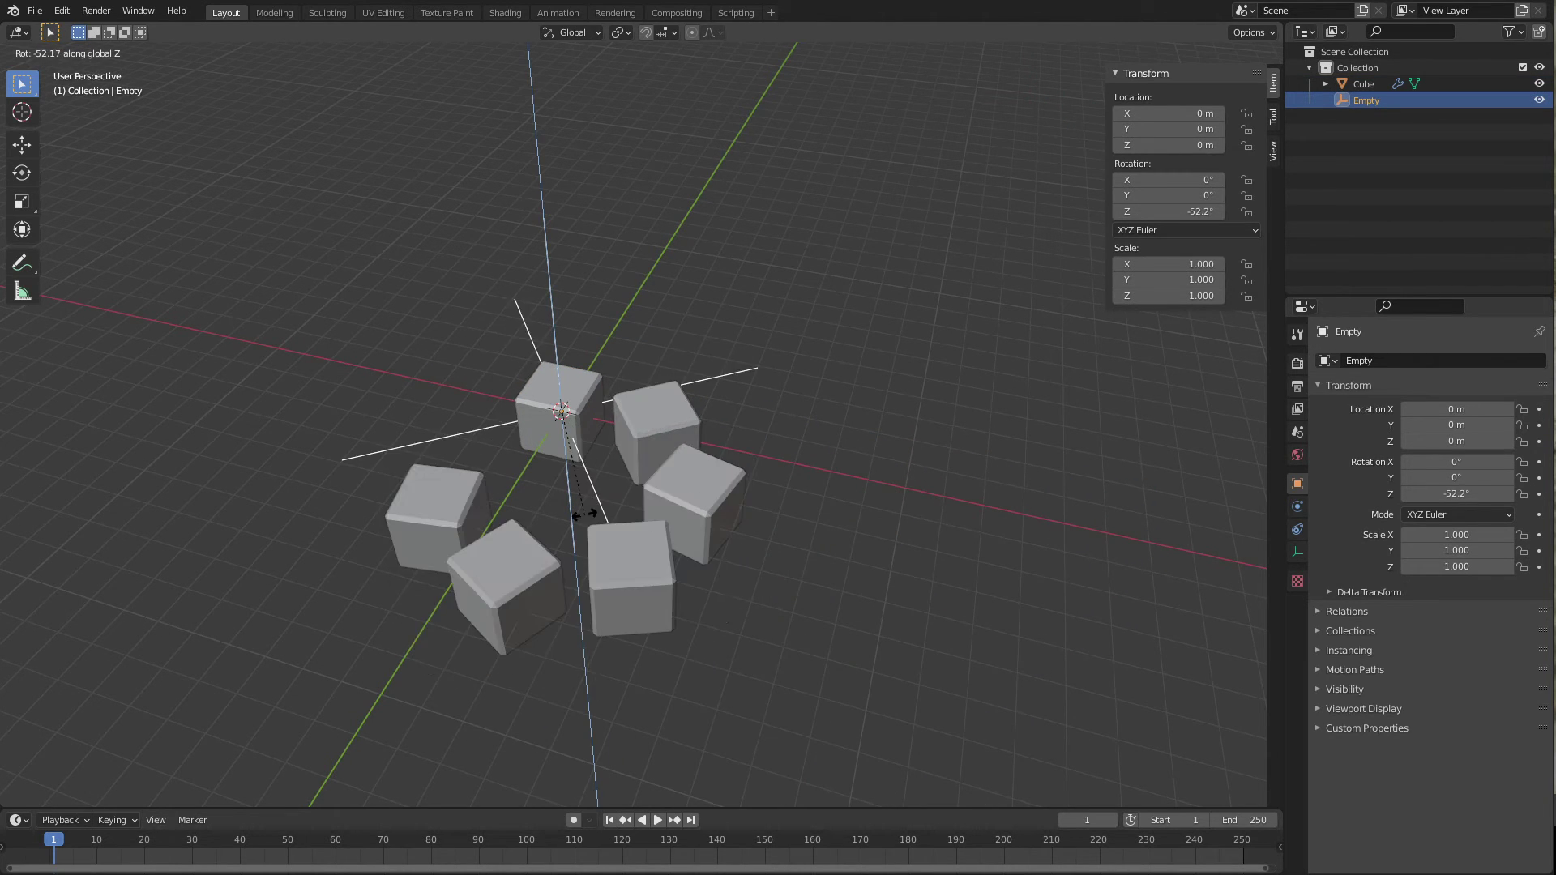
pyautogui.click(602, 500)
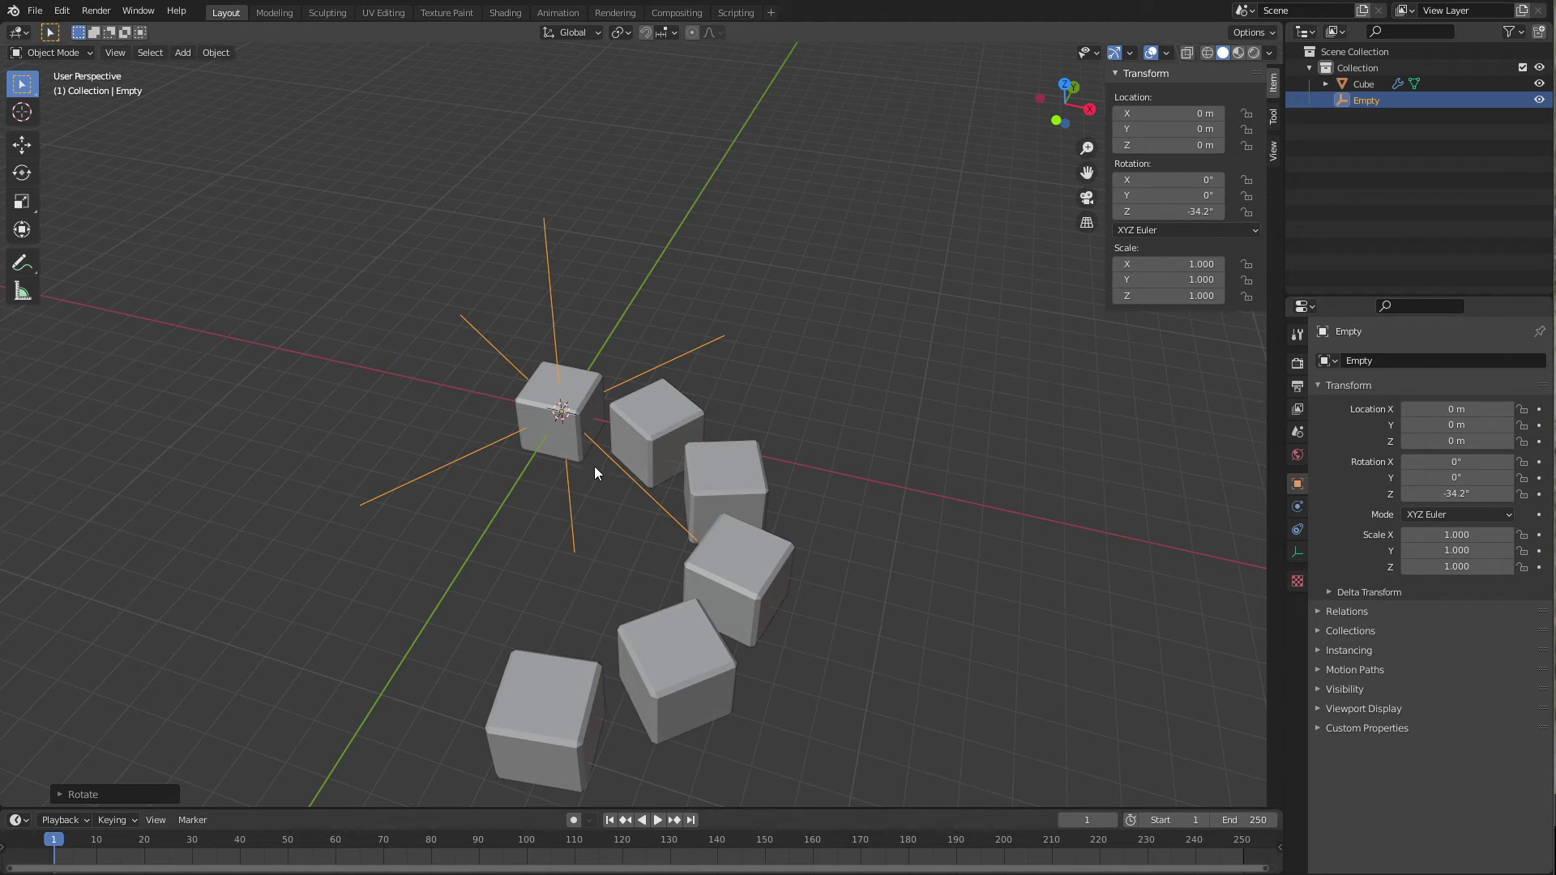
# Scale the empty down uniformly to about 0.765 so the array copies shrink progressively.
pyautogui.moveTo(573, 490); pyautogui.dragTo(638, 500, button='middle')
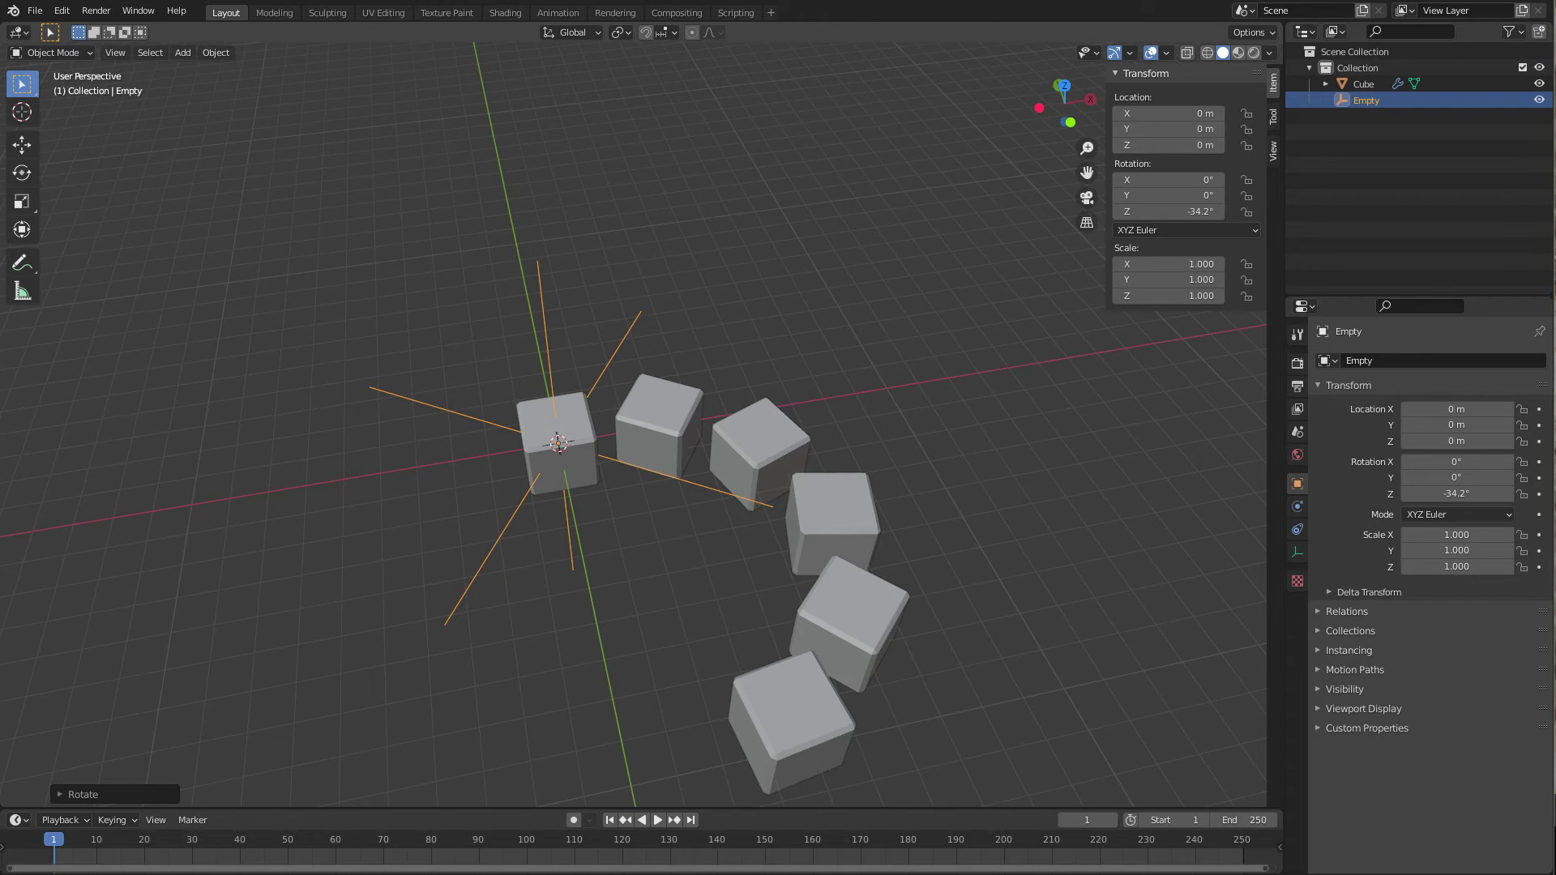
pyautogui.press('s')
pyautogui.click(777, 590)
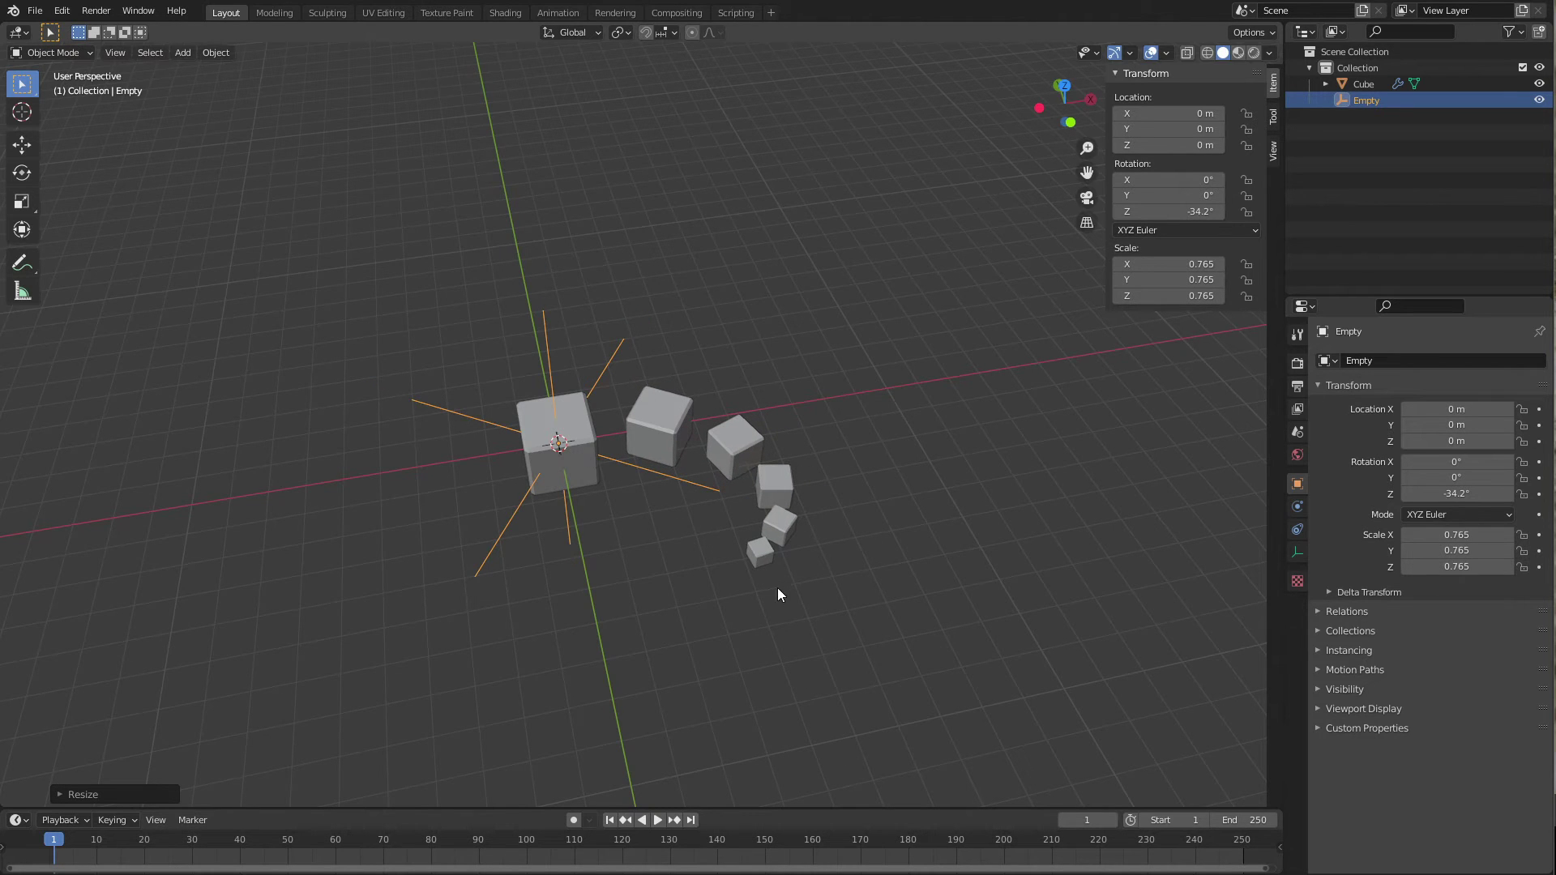
# Move the cube's Bevel modifier below the Array modifier in the stack.
pyautogui.scroll(4, 805, 616)
pyautogui.scroll(-2, 769, 572)
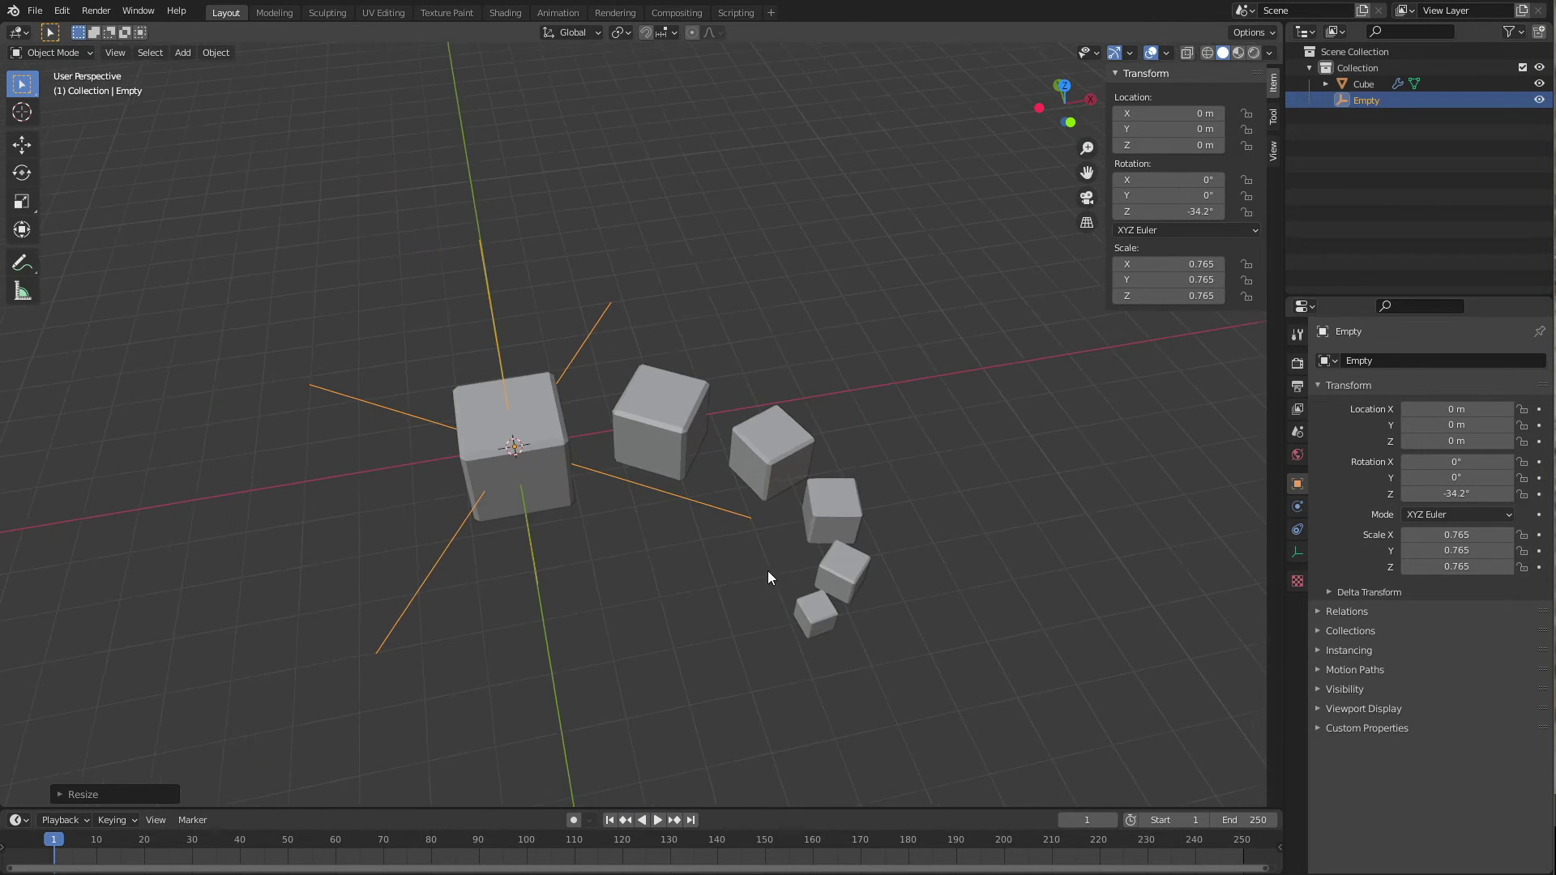
pyautogui.scroll(1, 765, 543)
pyautogui.scroll(4, 765, 543)
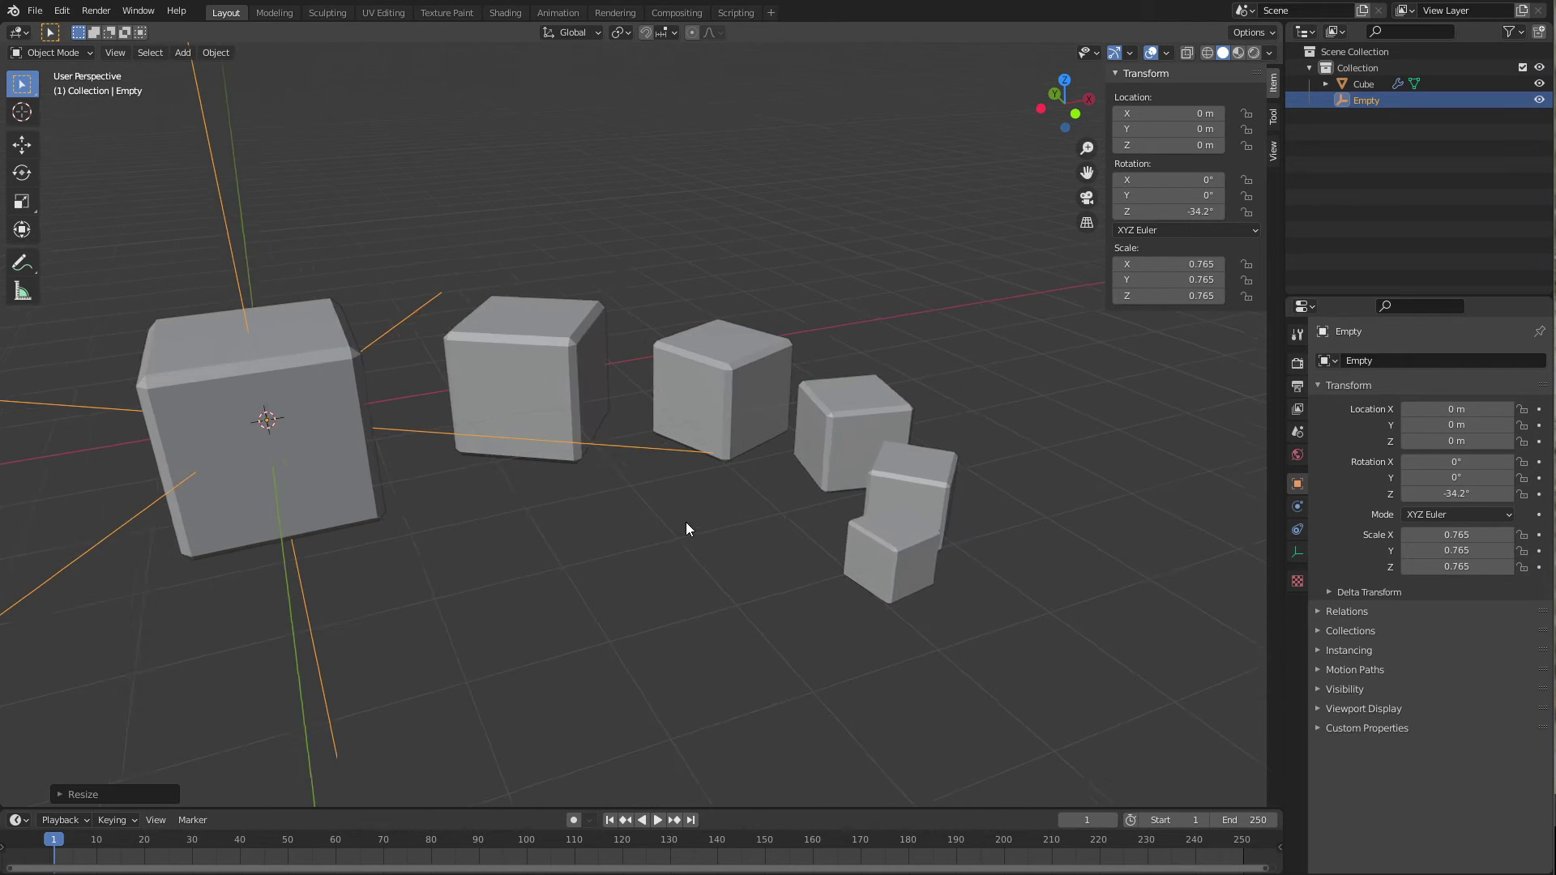
pyautogui.moveTo(683, 531); pyautogui.dragTo(590, 437, button='middle')
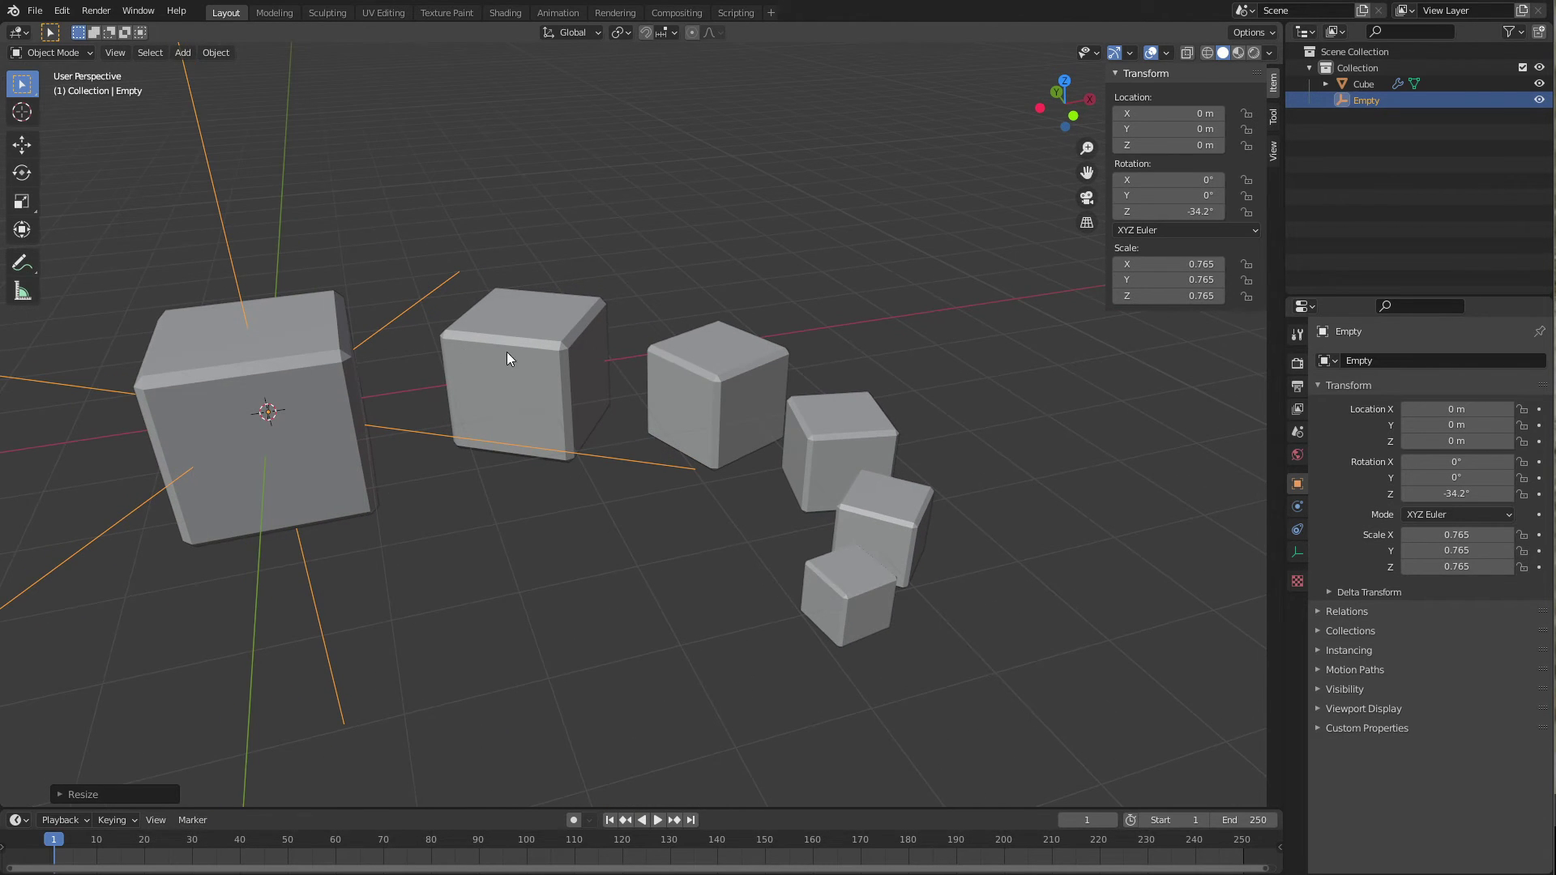
pyautogui.click(702, 405)
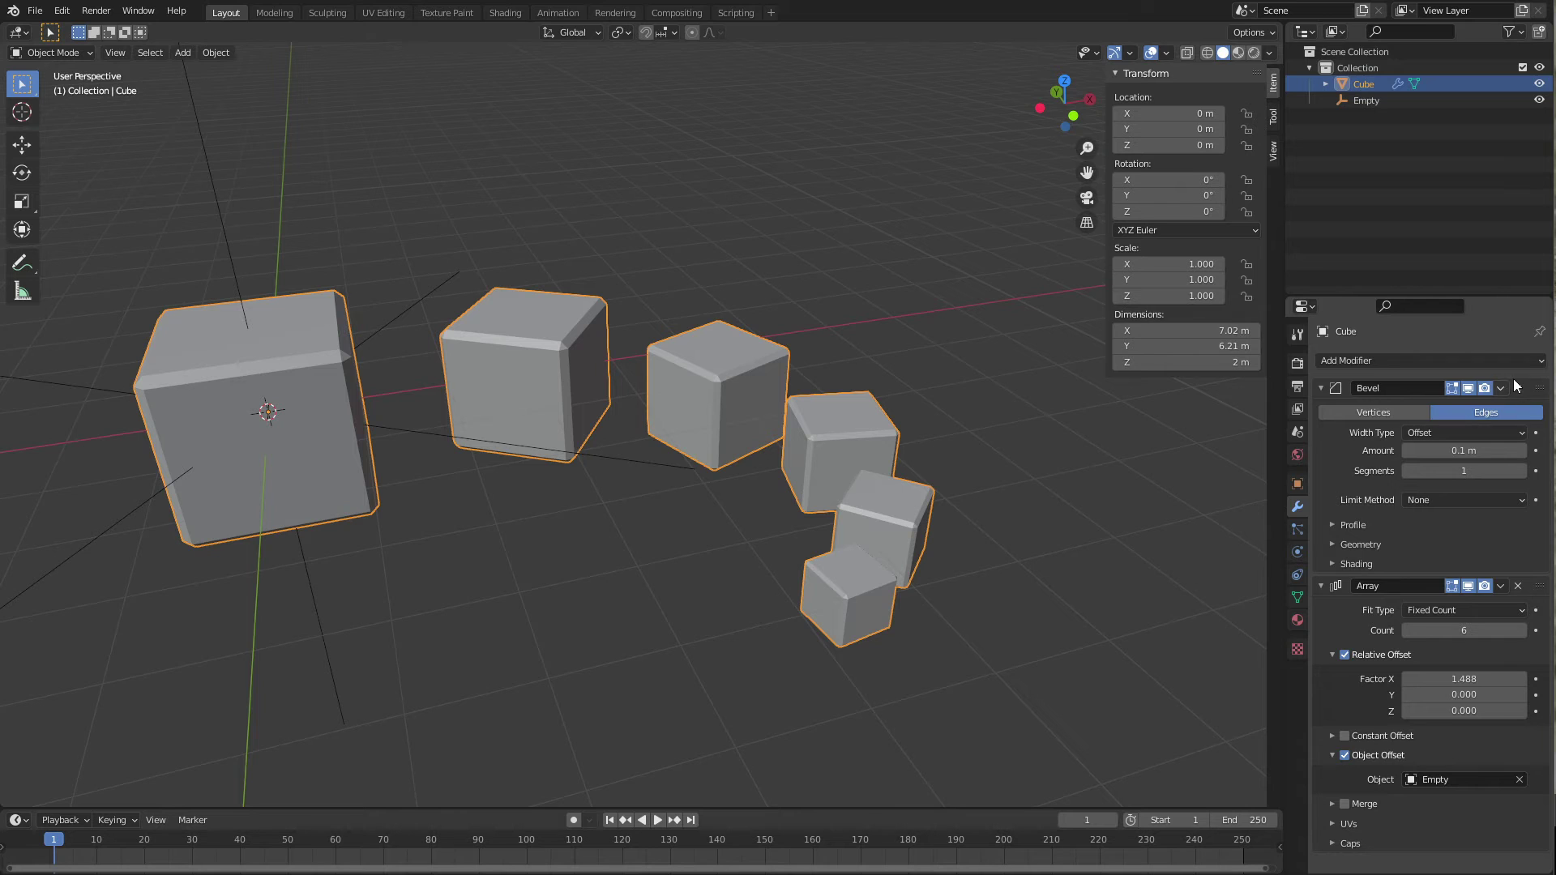
pyautogui.moveTo(1542, 397); pyautogui.dragTo(1524, 737)
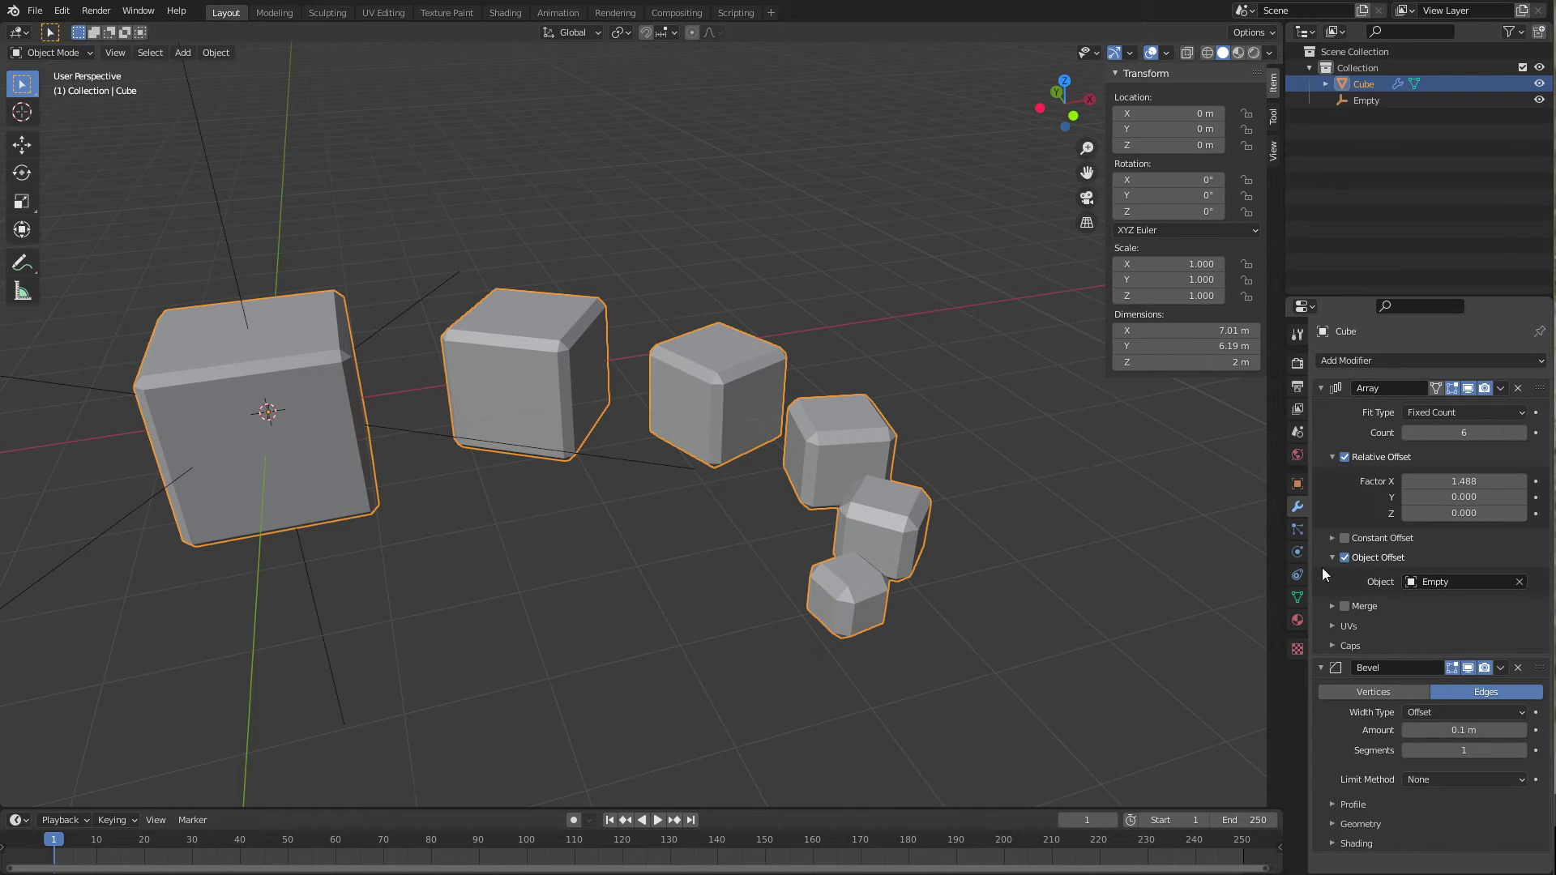
# Scale the empty further down to about 0.684 on all axes.
pyautogui.click(435, 322)
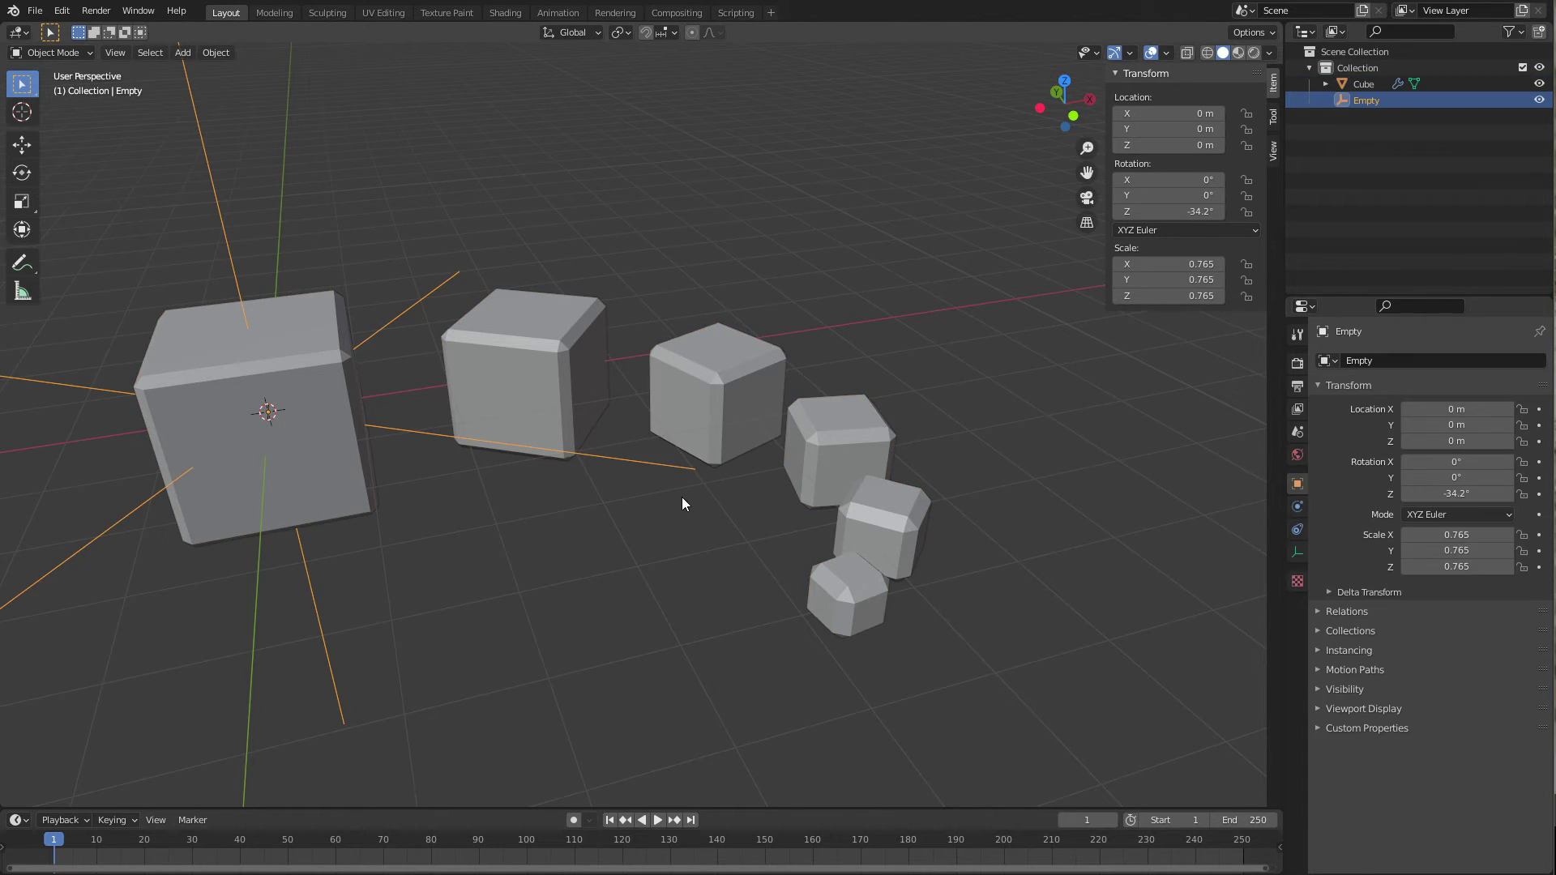
pyautogui.press('s')
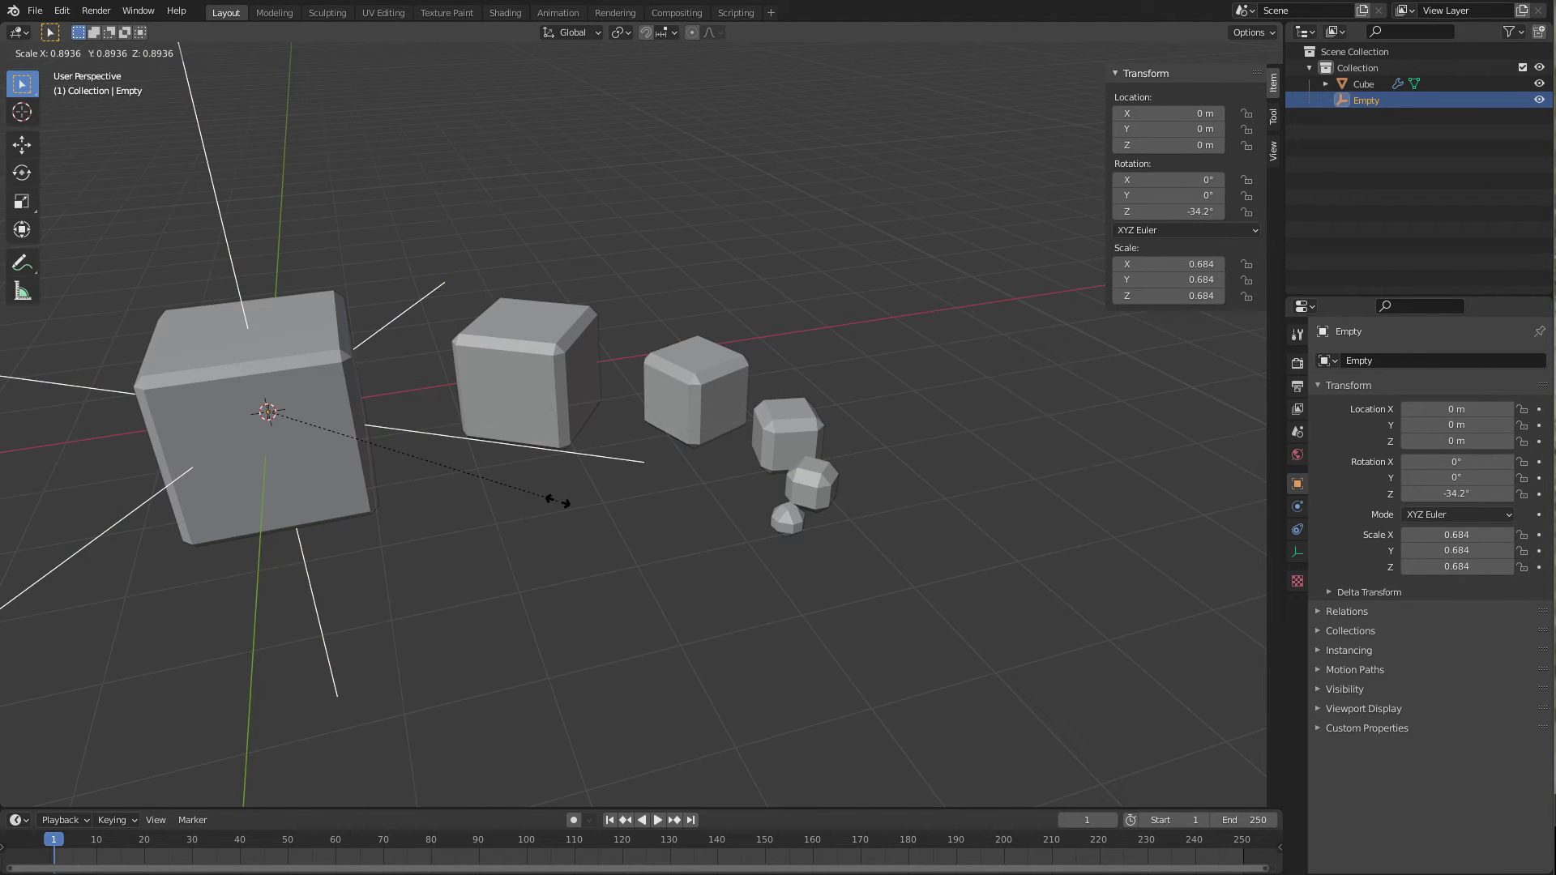
pyautogui.click(559, 503)
# Move the cube's Bevel modifier back above the Array modifier in the stack.
pyautogui.click(535, 421)
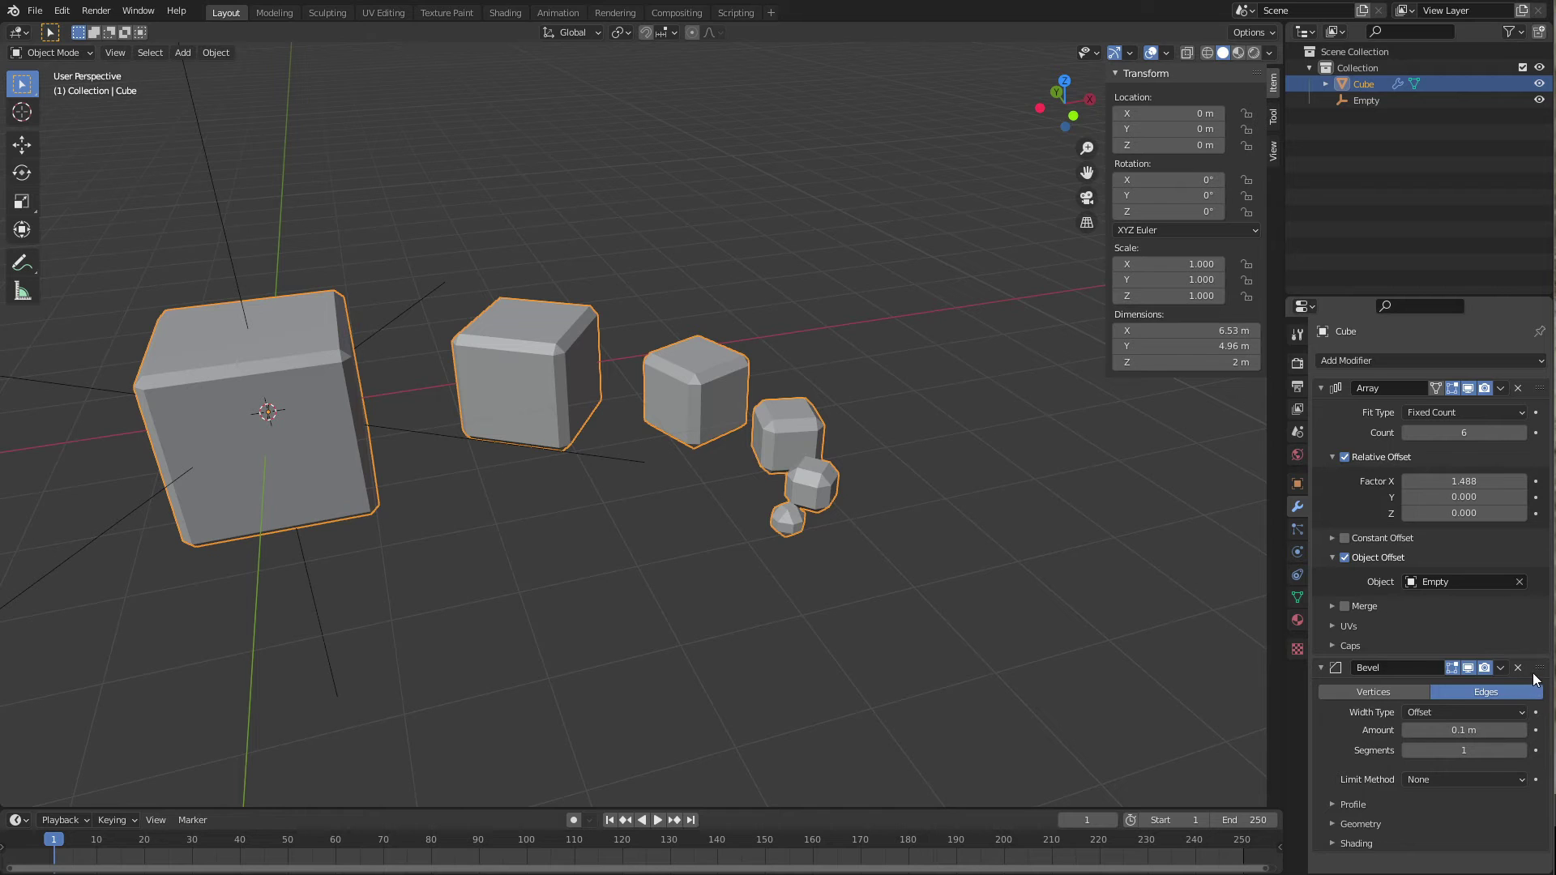
pyautogui.moveTo(1534, 673); pyautogui.dragTo(1493, 363)
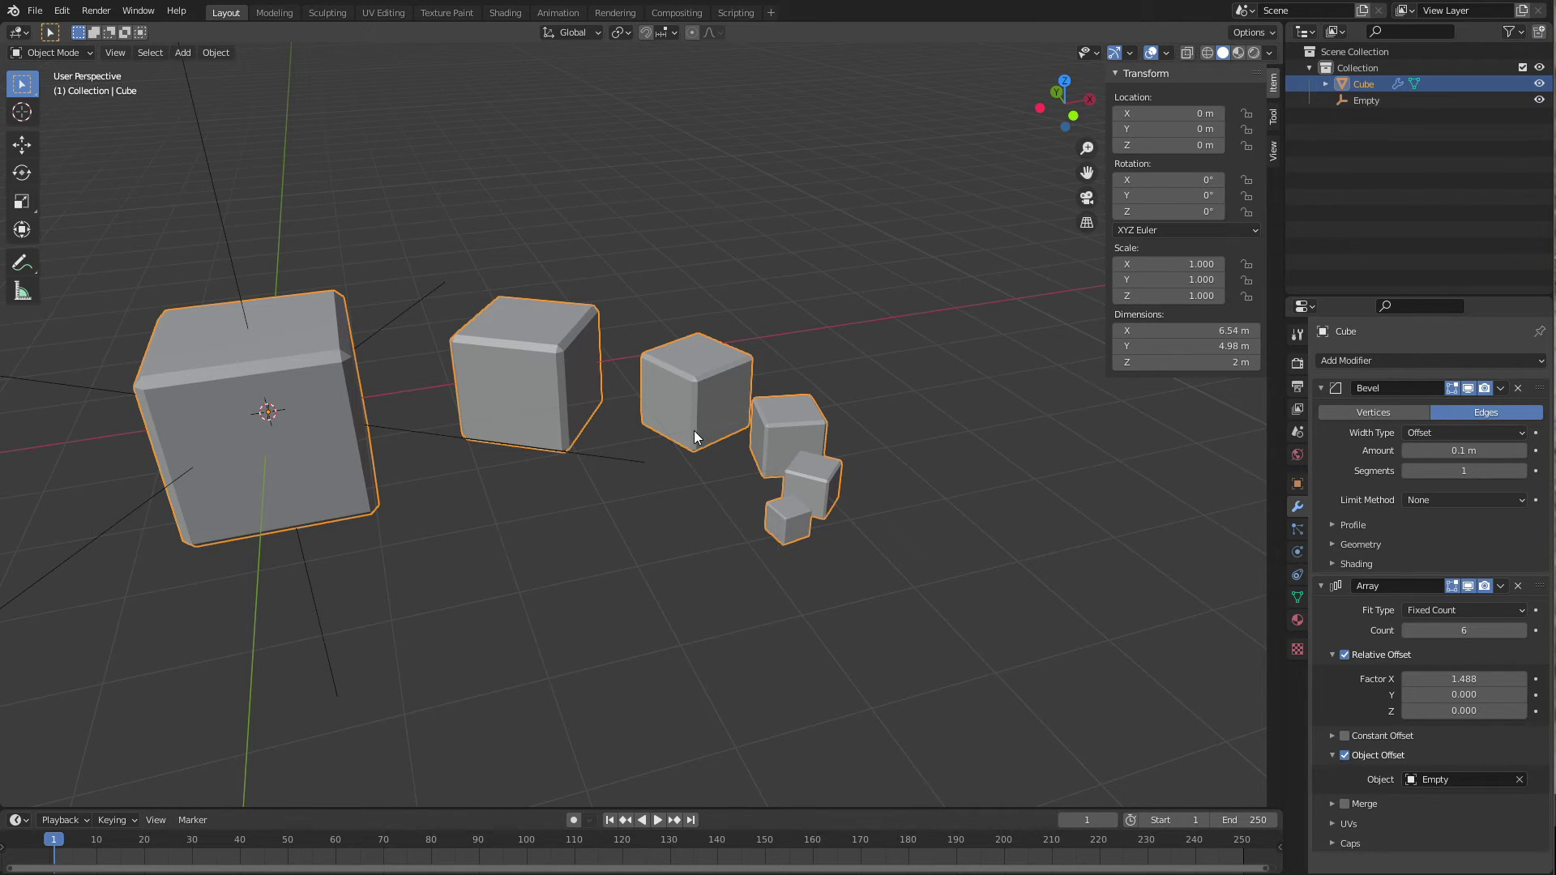
pyautogui.scroll(-3, 638, 444)
pyautogui.scroll(2, 735, 399)
# Delete the arrayed cube and add a Monkey mesh at the origin.
pyautogui.press('x')
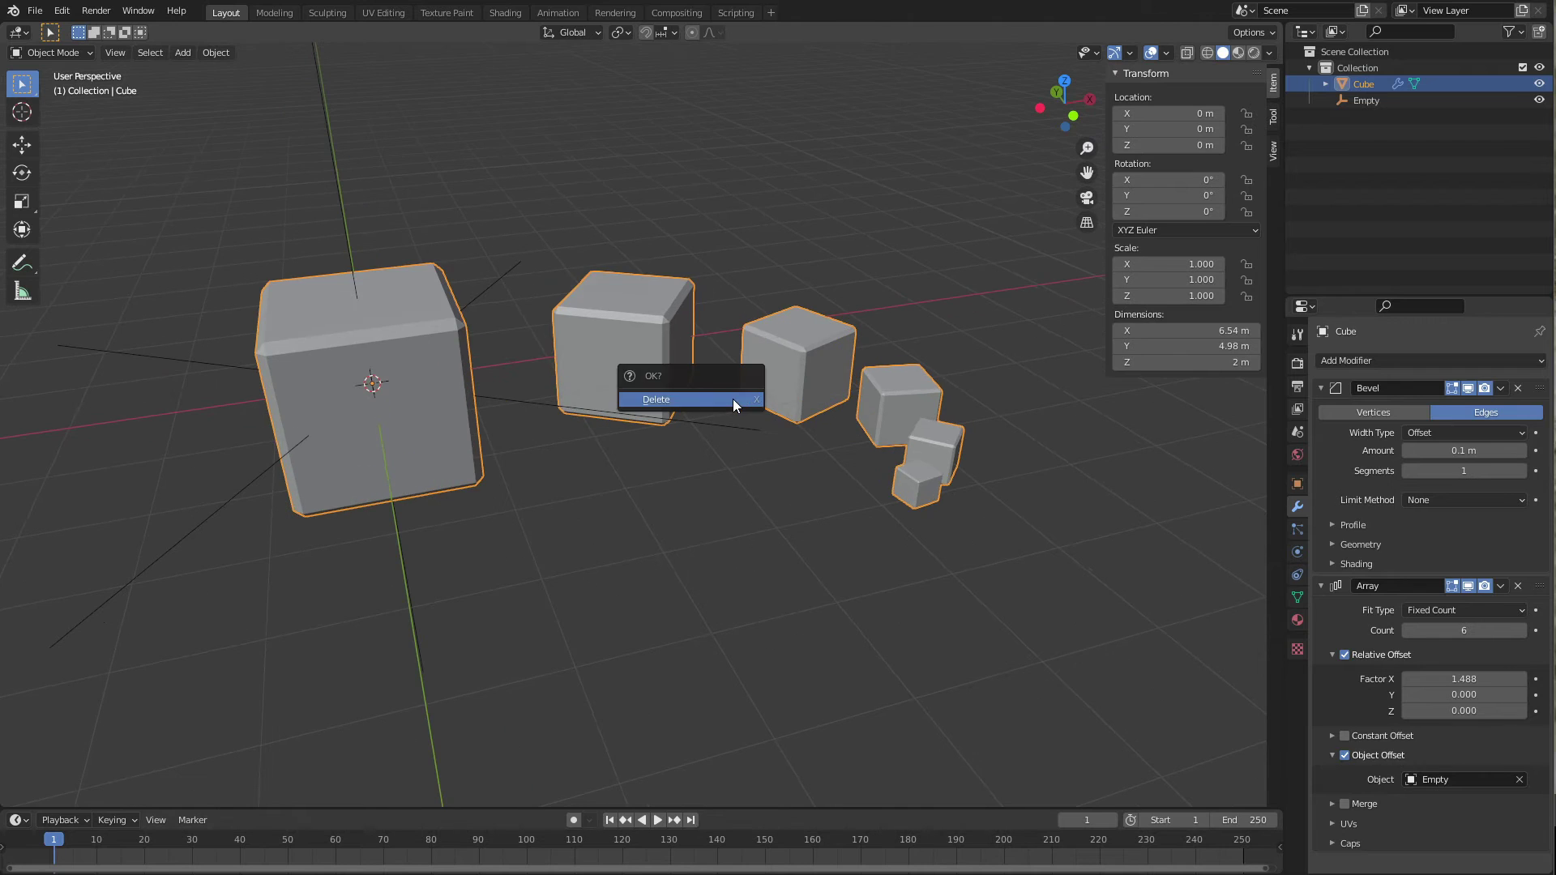
pyautogui.click(734, 400)
pyautogui.hotkey('shift', 'a')
pyautogui.moveTo(608, 249)
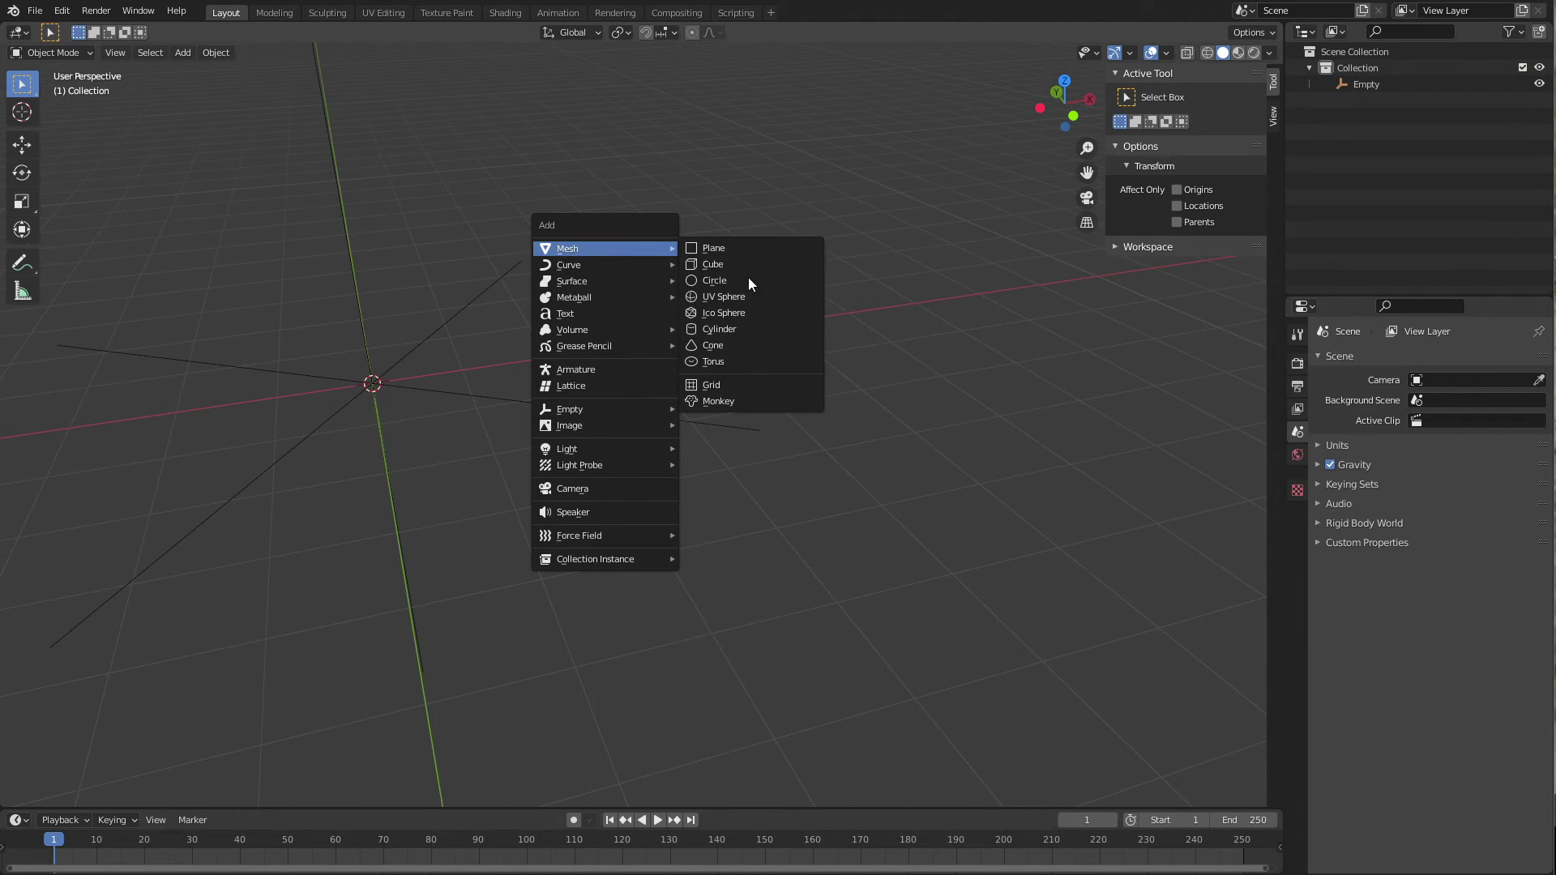
pyautogui.click(739, 398)
# Apply smooth shading to the monkey head.
pyautogui.scroll(-3, 611, 399)
pyautogui.scroll(5, 600, 372)
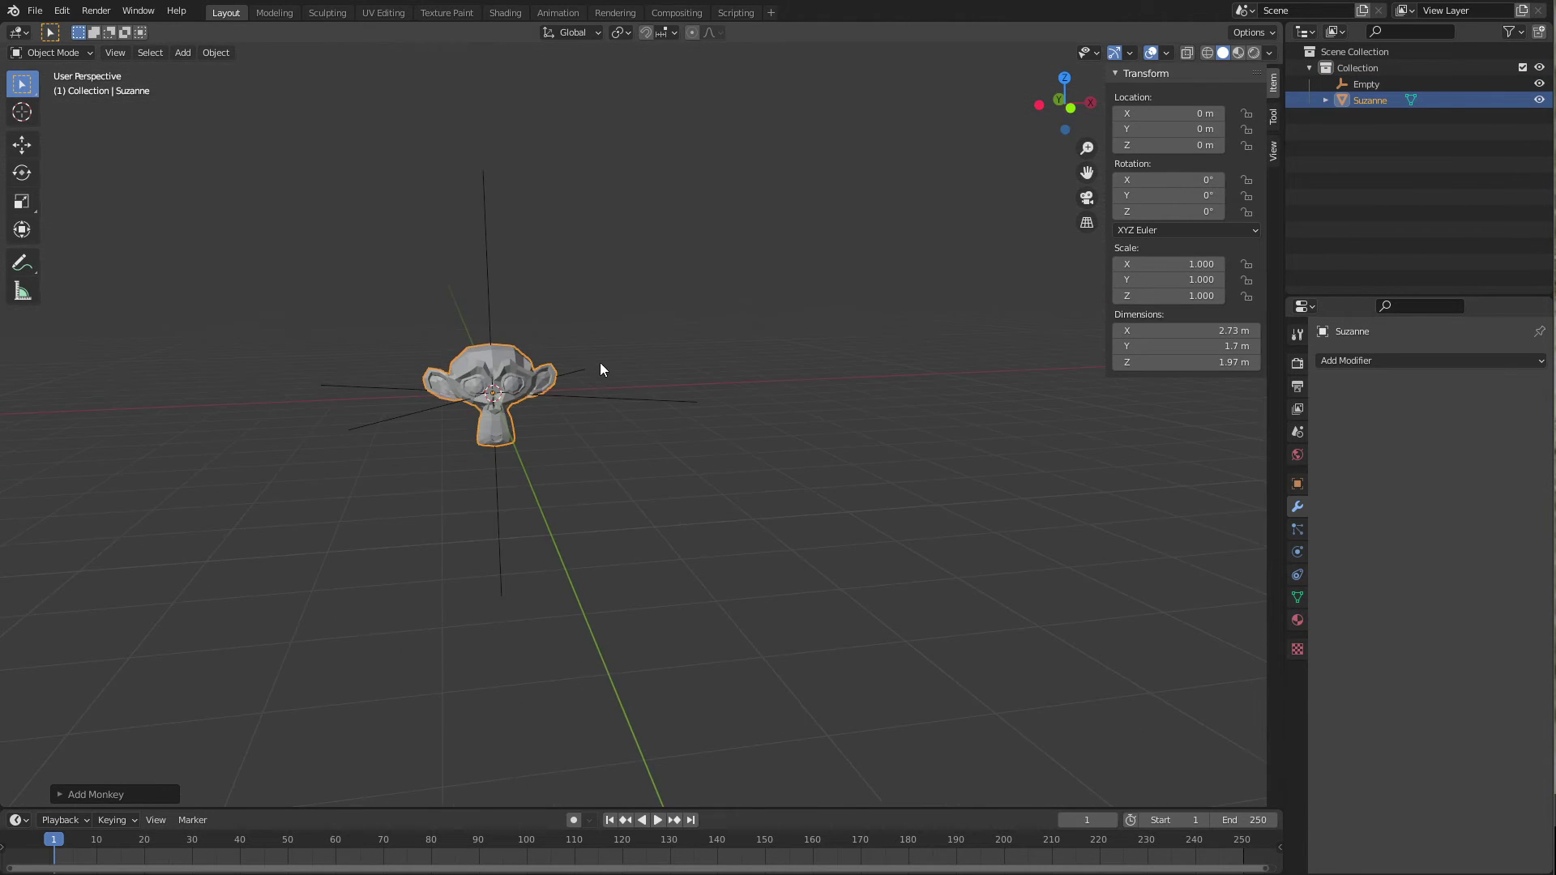
pyautogui.keyDown('shift'); pyautogui.moveTo(585, 388); pyautogui.dragTo(671, 431, button='middle'); pyautogui.keyUp('shift')
pyautogui.rightClick(669, 433)
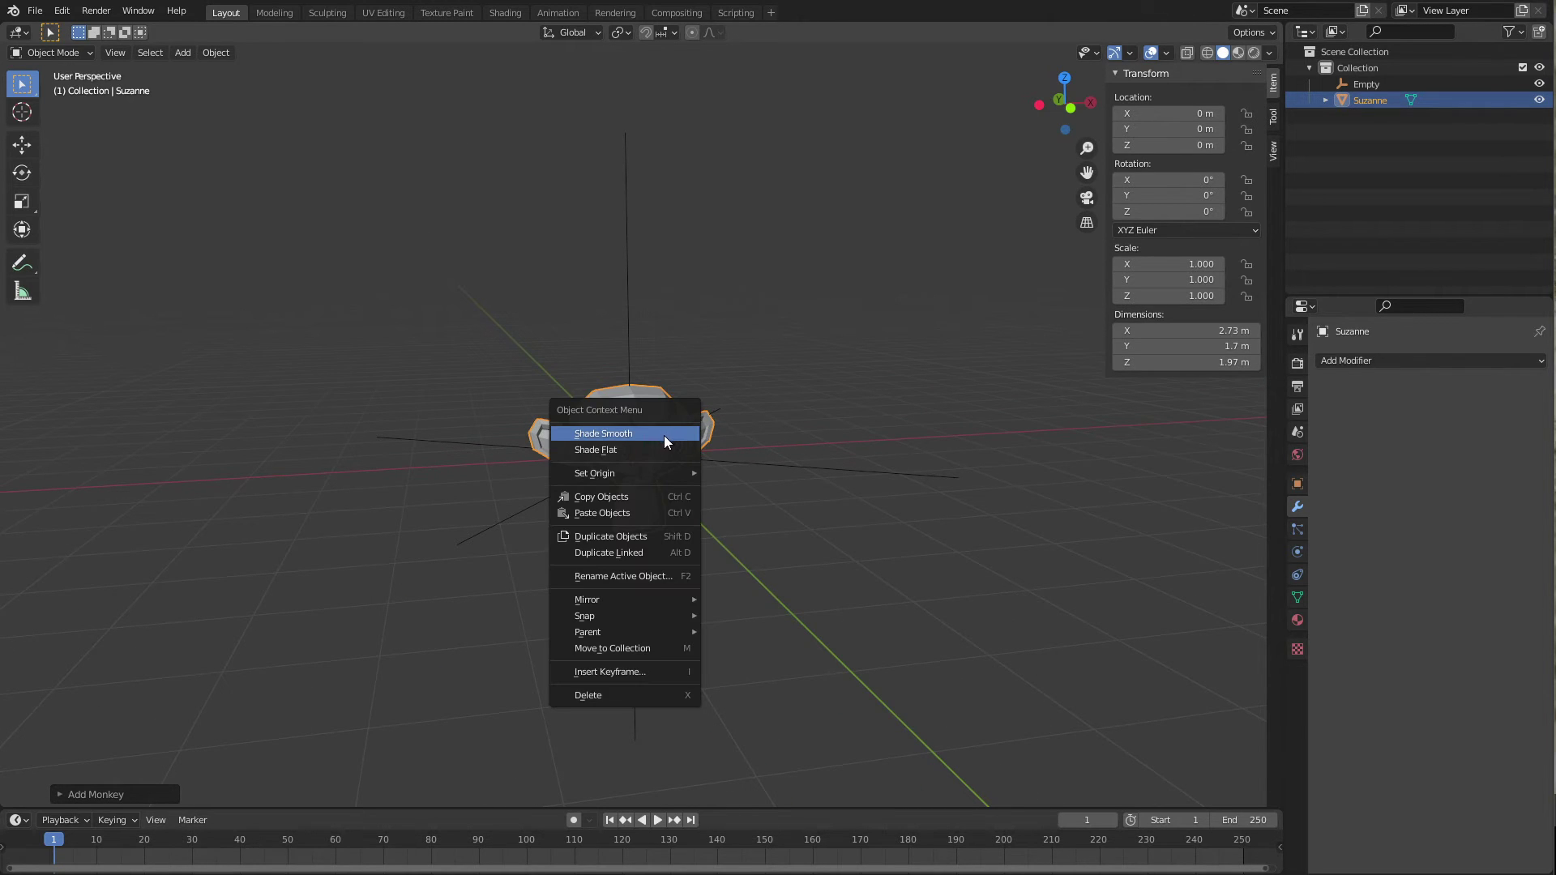
pyautogui.click(653, 433)
pyautogui.scroll(3, 616, 437)
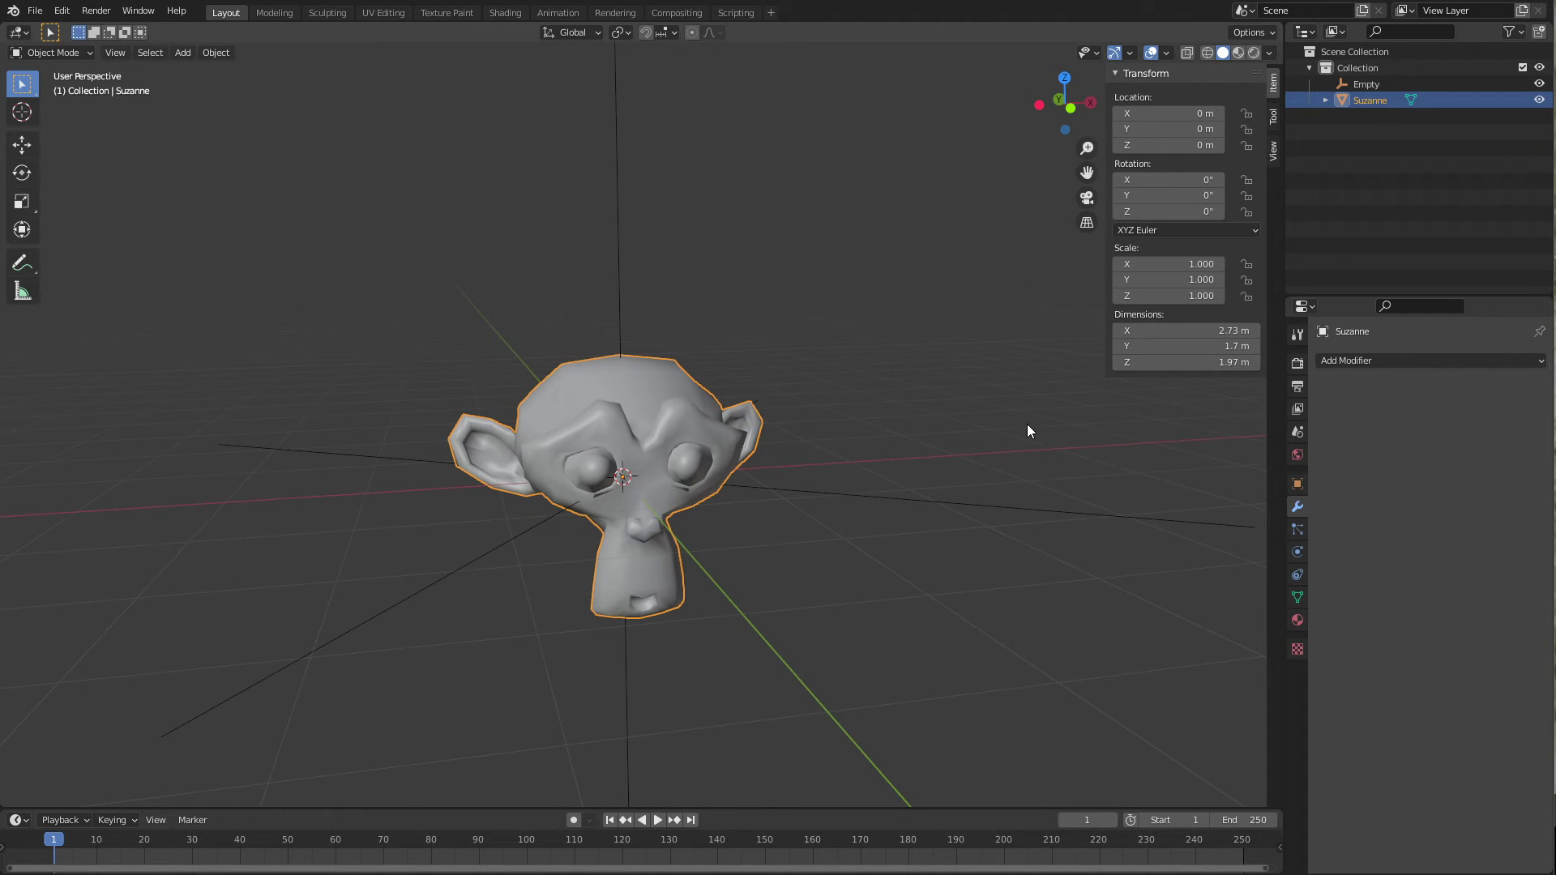
# Add a Mask modifier to the monkey and create a new vertex group in its mesh data.
pyautogui.click(1355, 362)
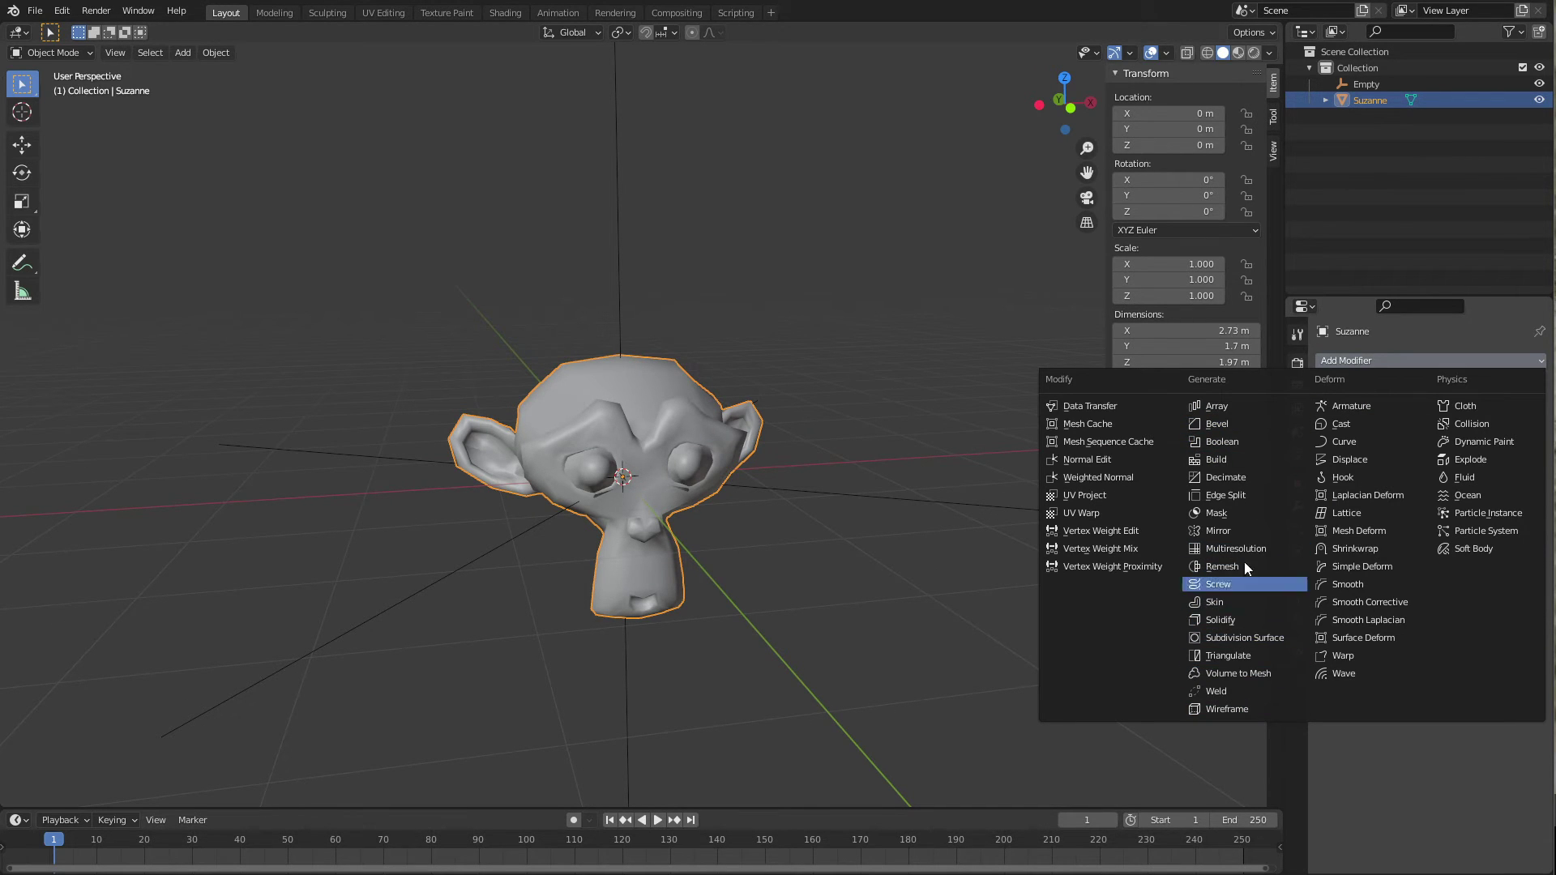
pyautogui.click(1252, 513)
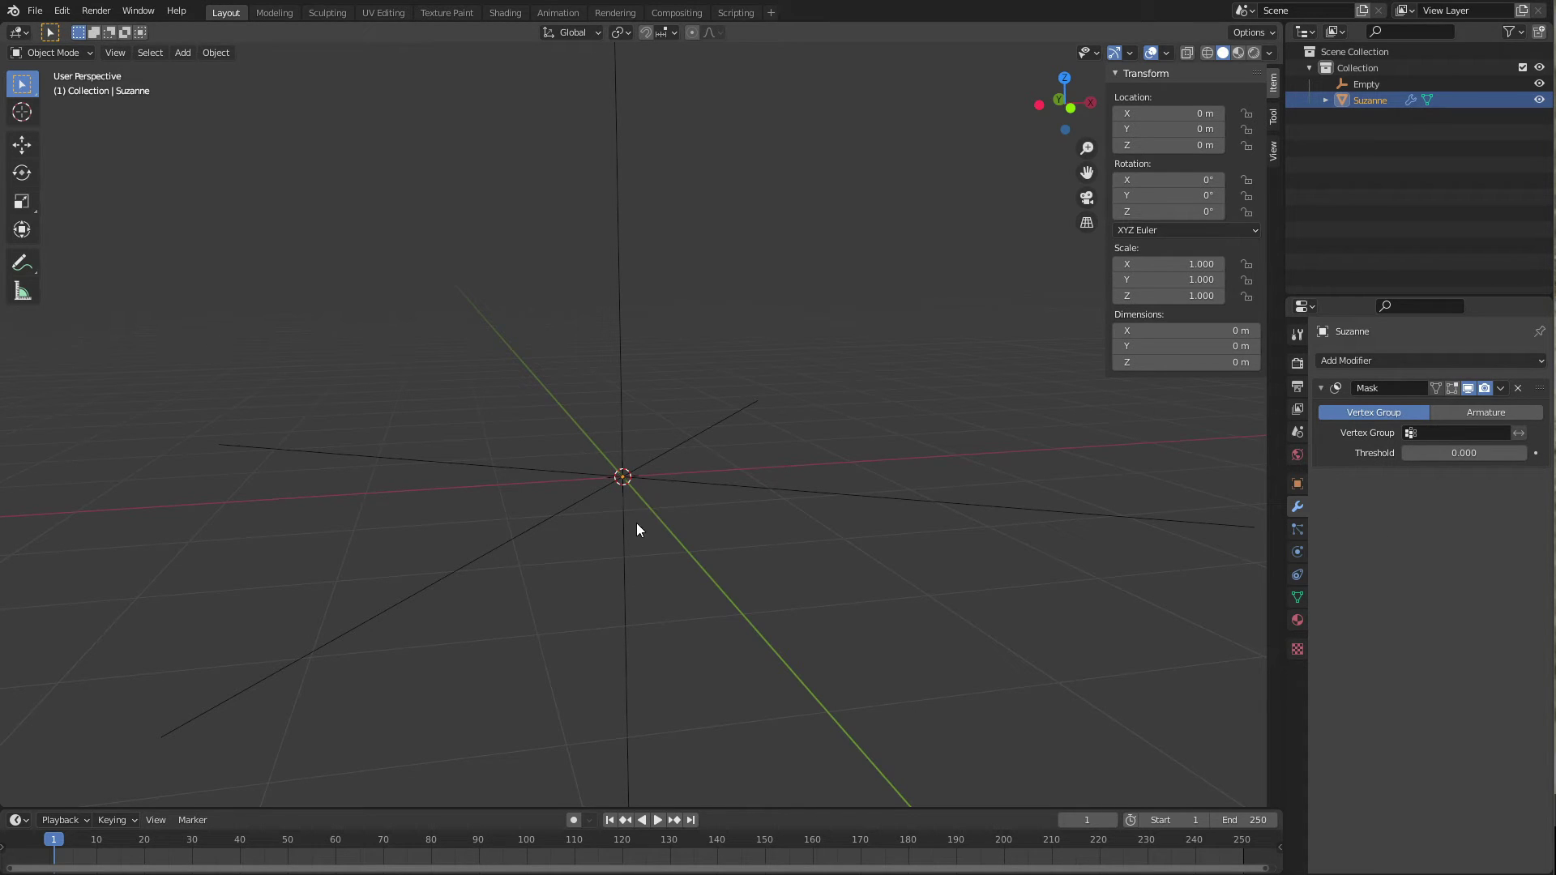
pyautogui.click(1297, 597)
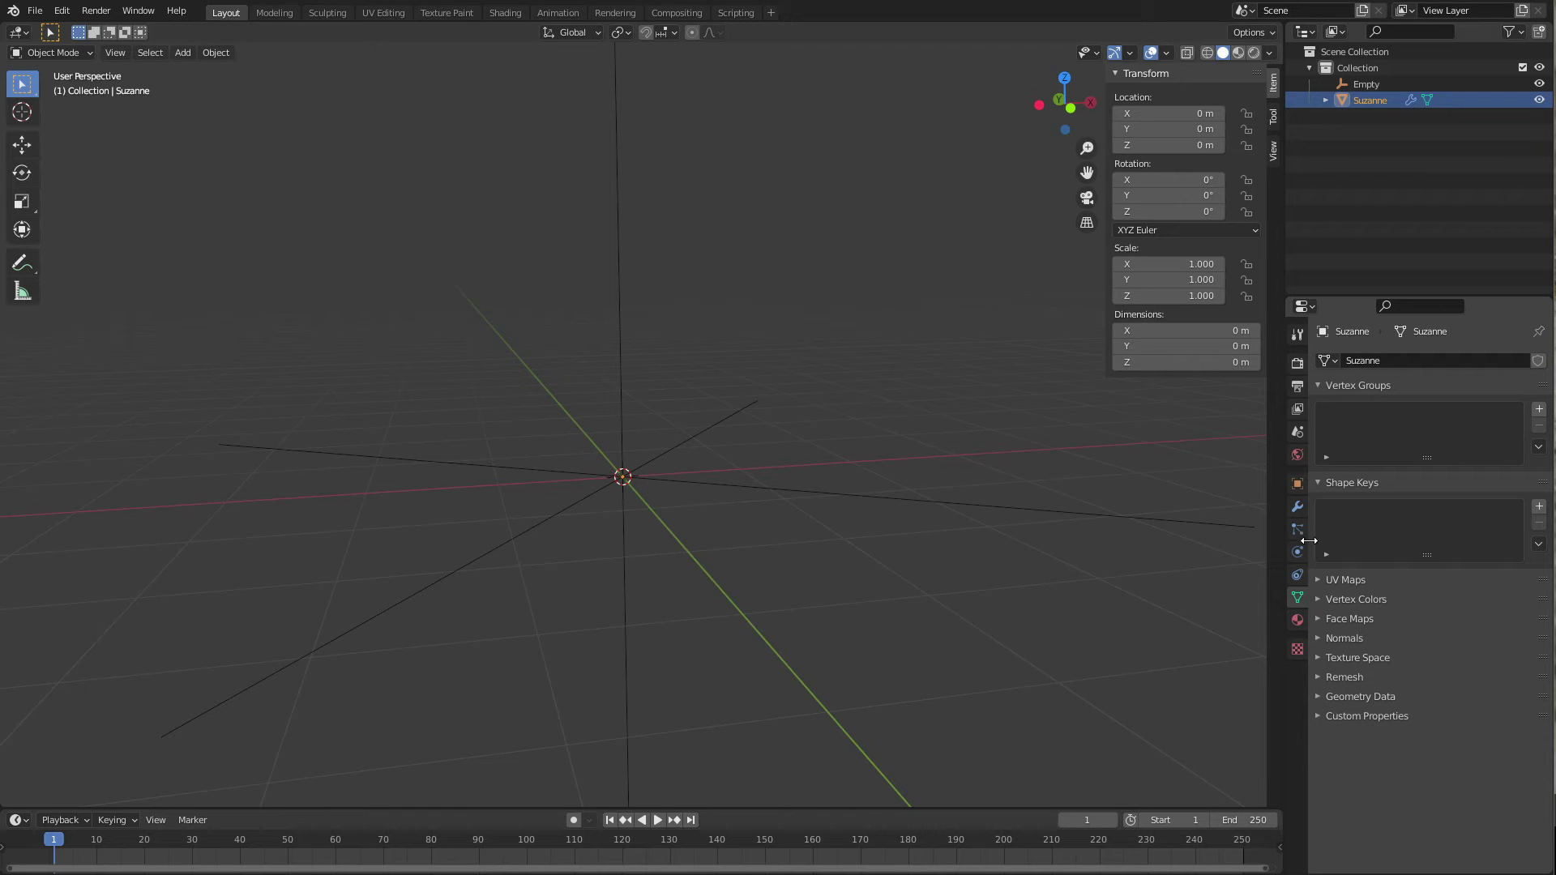
pyautogui.click(1538, 410)
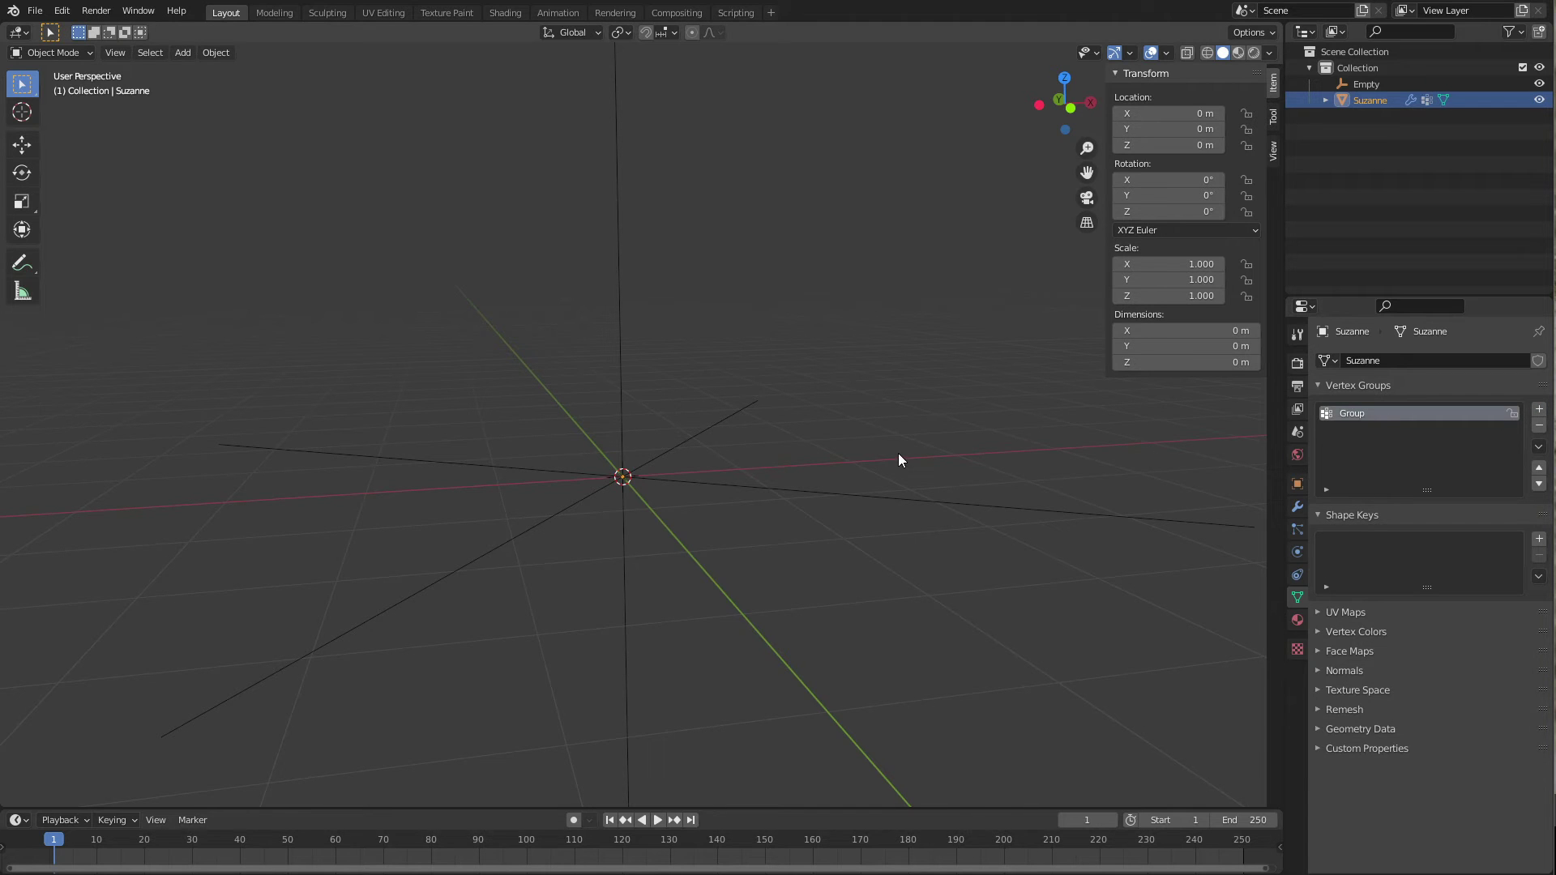
# In Edit Mode, select only the monkey's two eyeballs, assign them to the vertex group at weight 1.000, and return to Object Mode.
pyautogui.press('Tab')
pyautogui.press('Tab')
pyautogui.press('Tab')
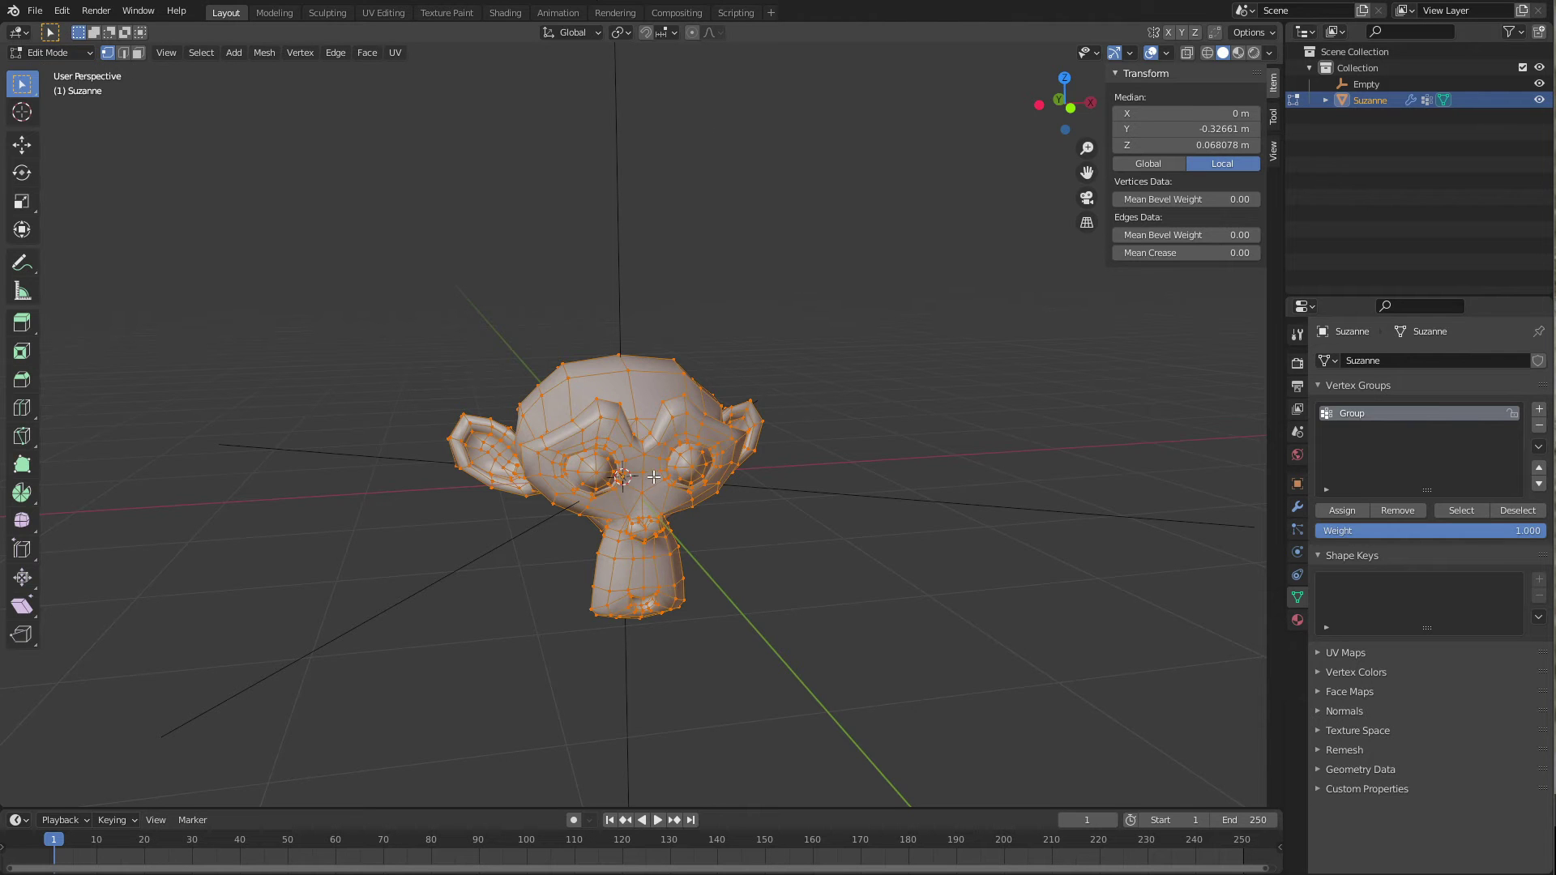
pyautogui.scroll(2, 644, 502)
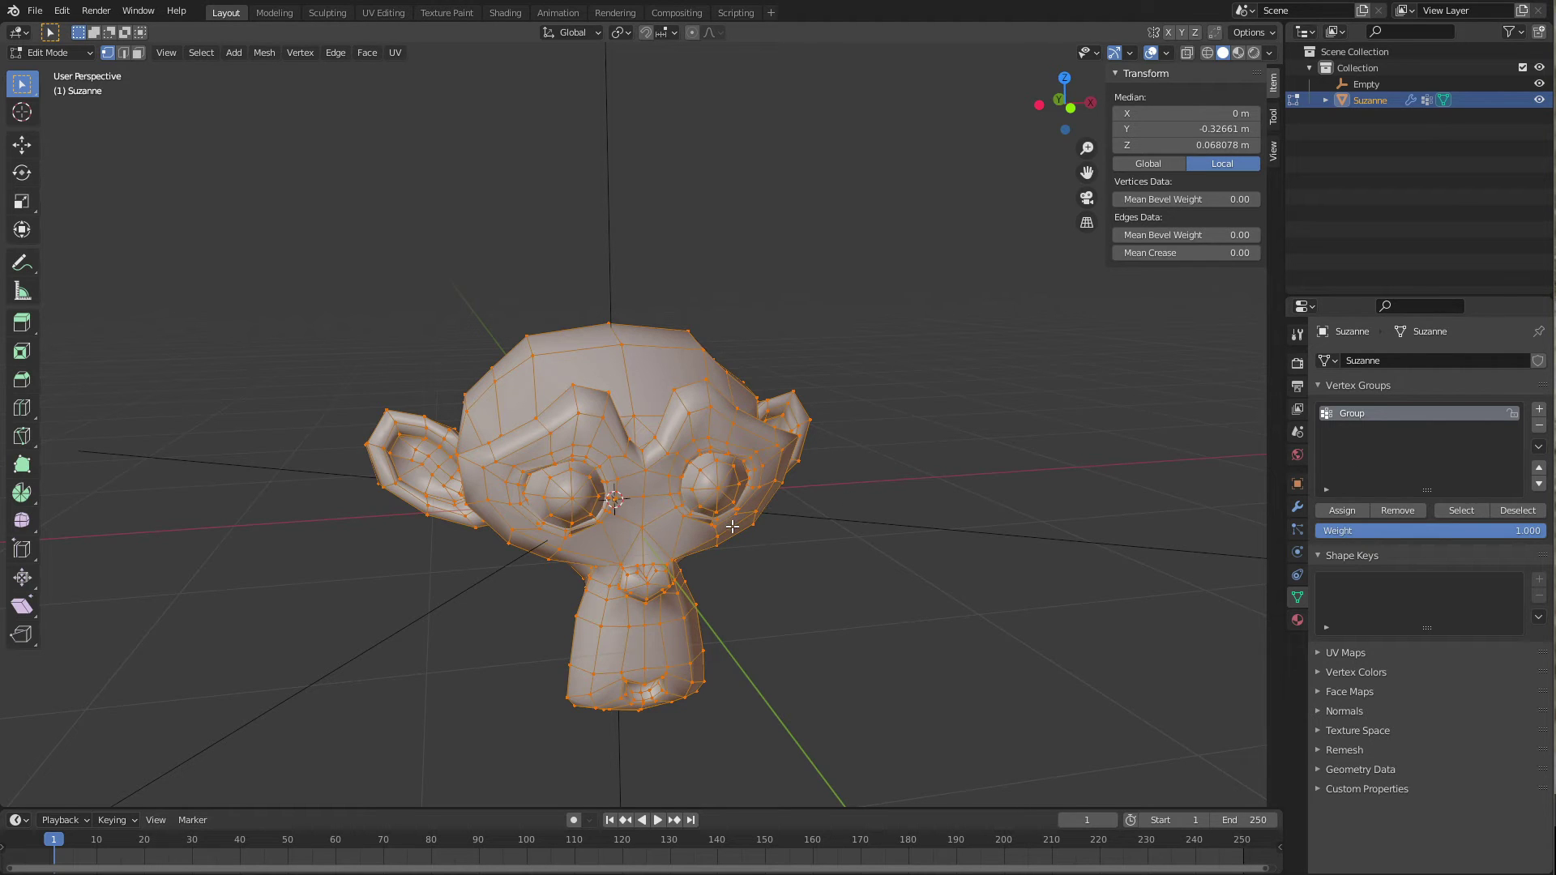
pyautogui.hotkey('alt', 'a')
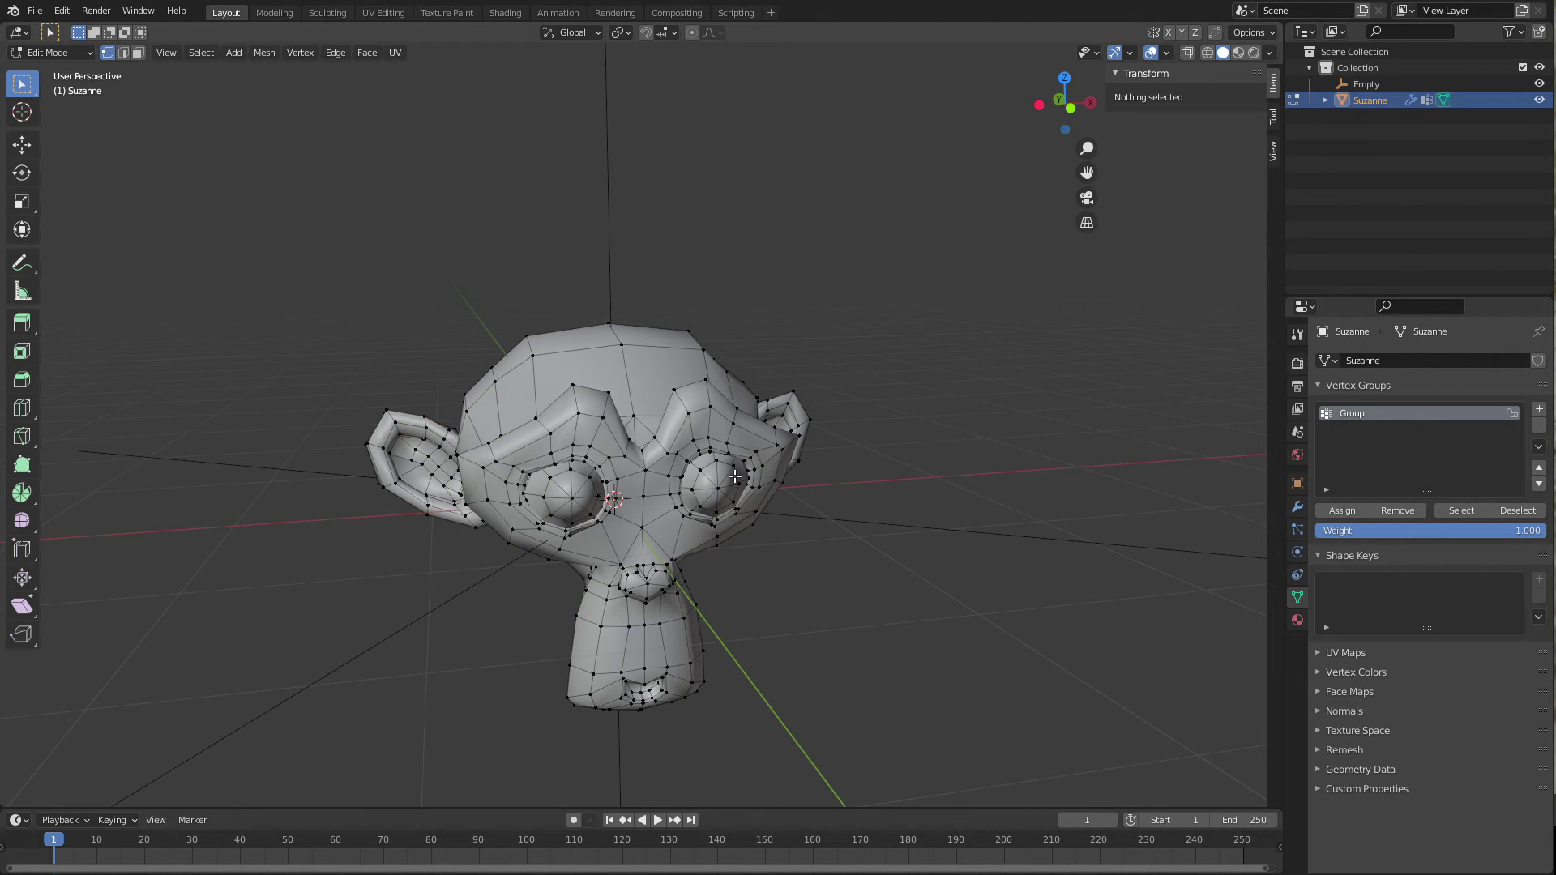
pyautogui.press('l')
pyautogui.press('l')
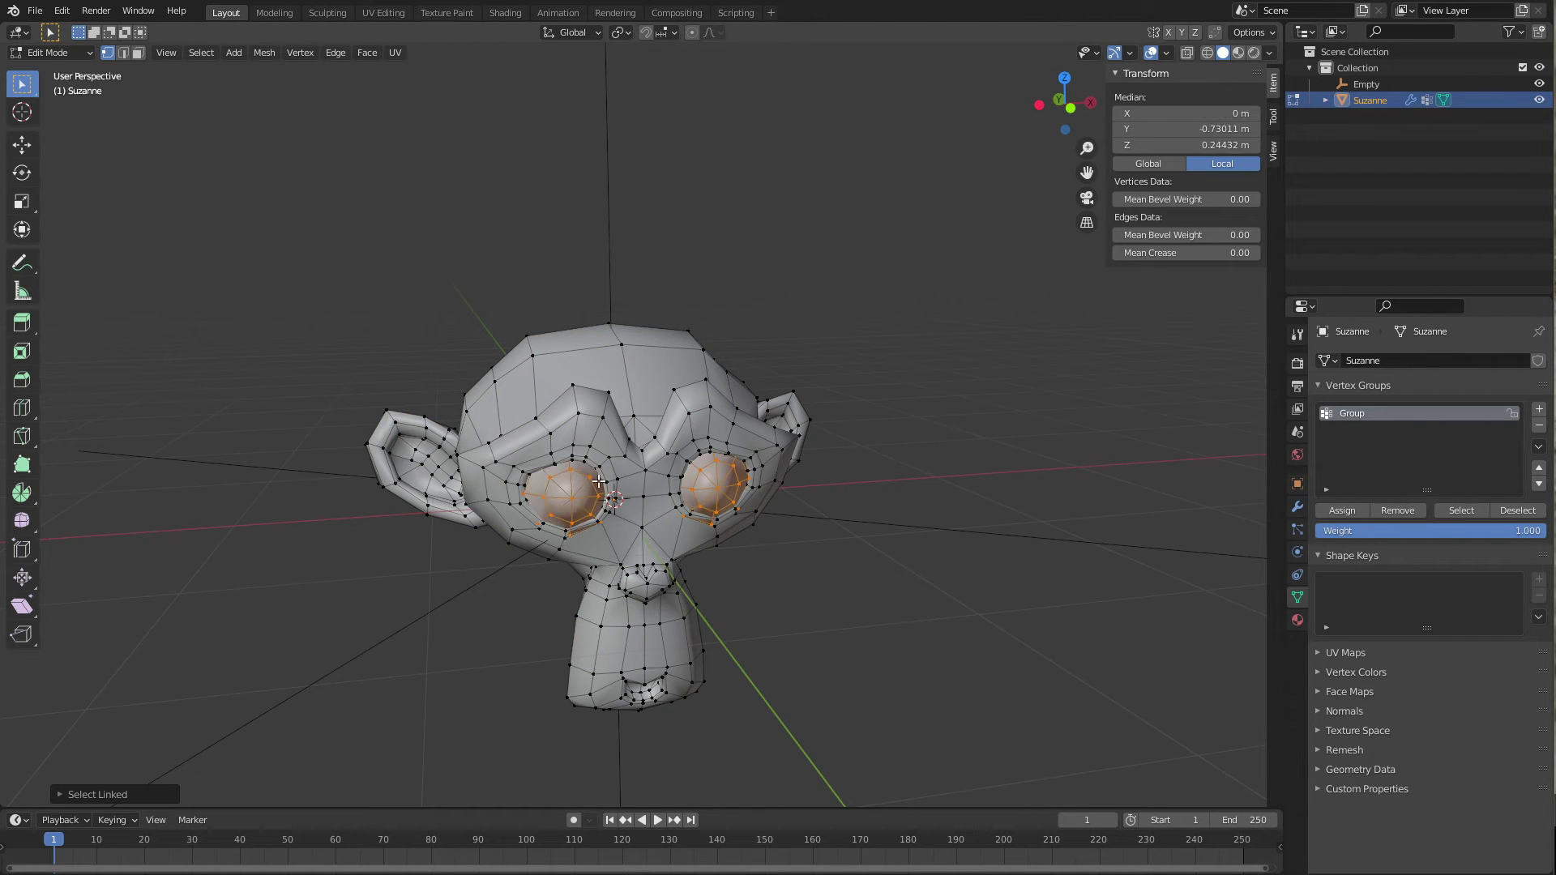
pyautogui.click(1349, 508)
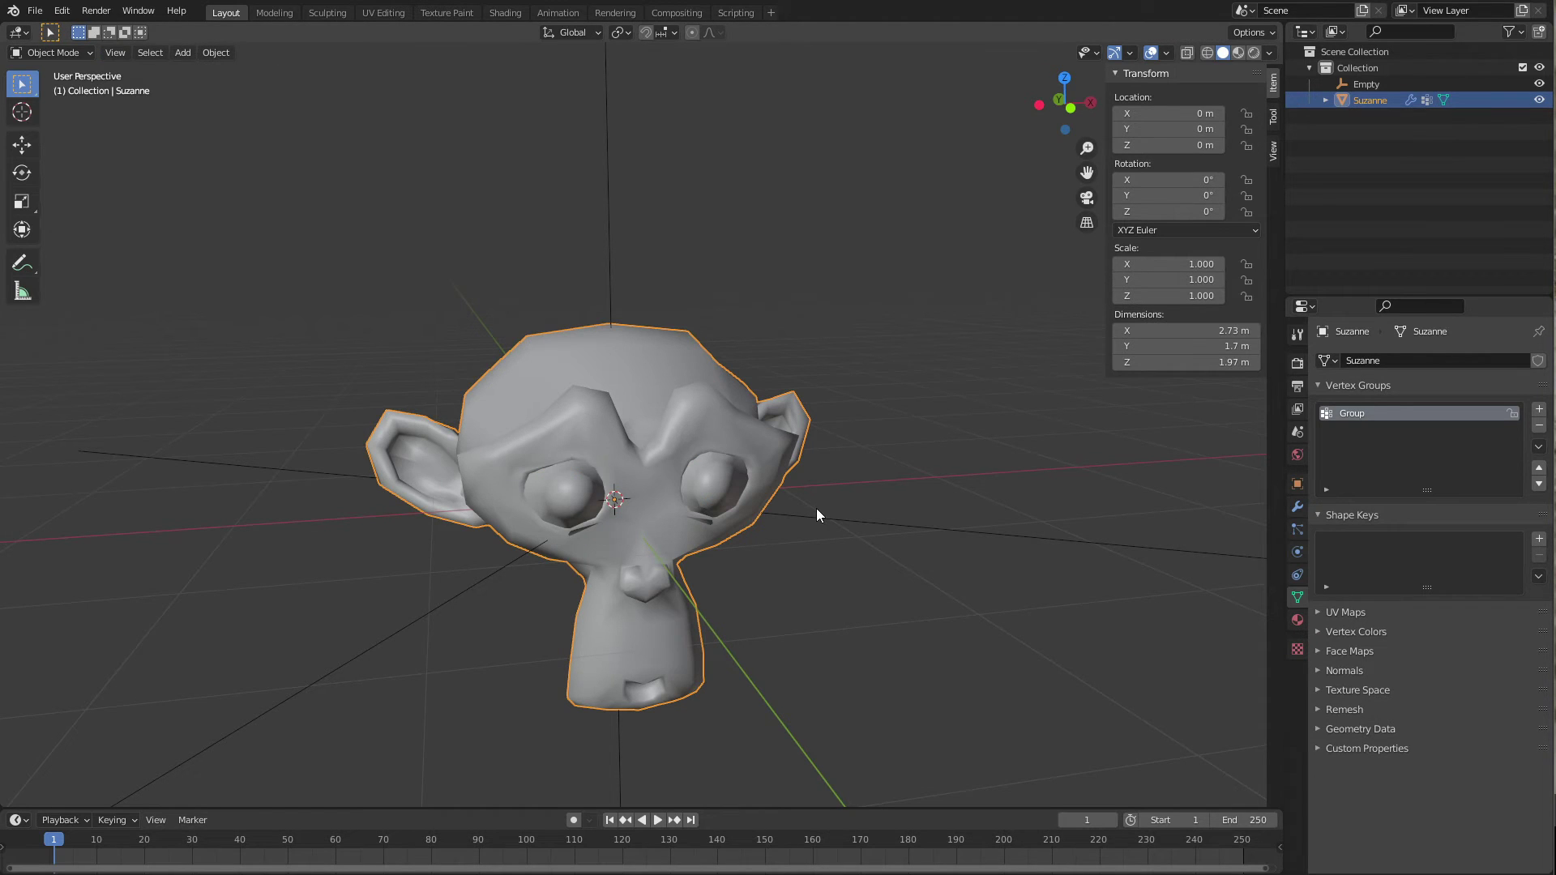
pyautogui.press('Tab')
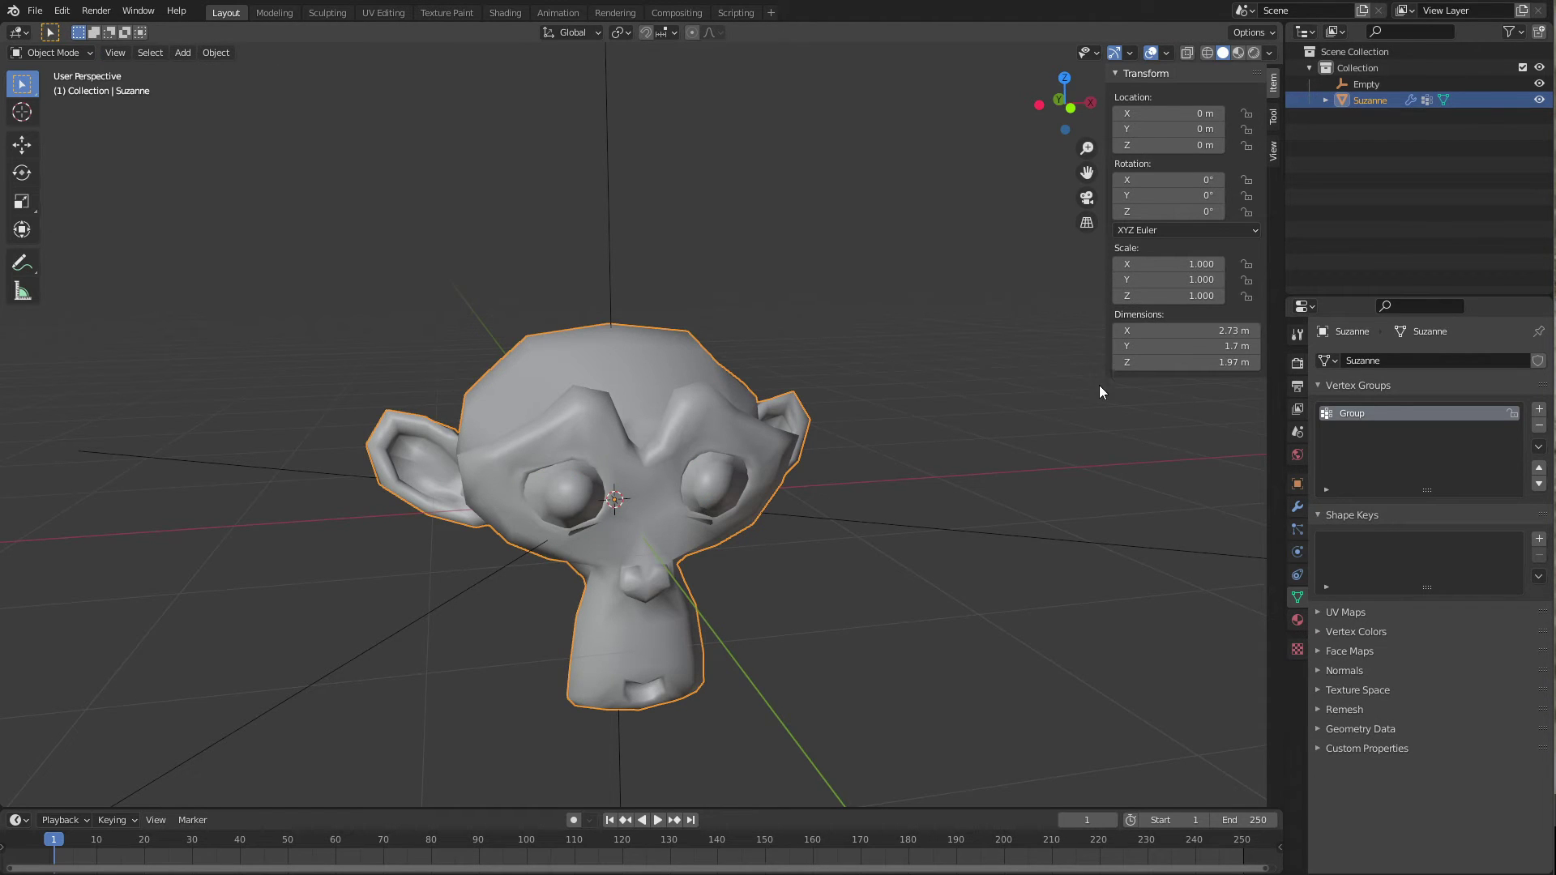
# Set the Mask modifier's vertex group to Group and invert the mask to hide the monkey's eyeballs.
pyautogui.click(1297, 506)
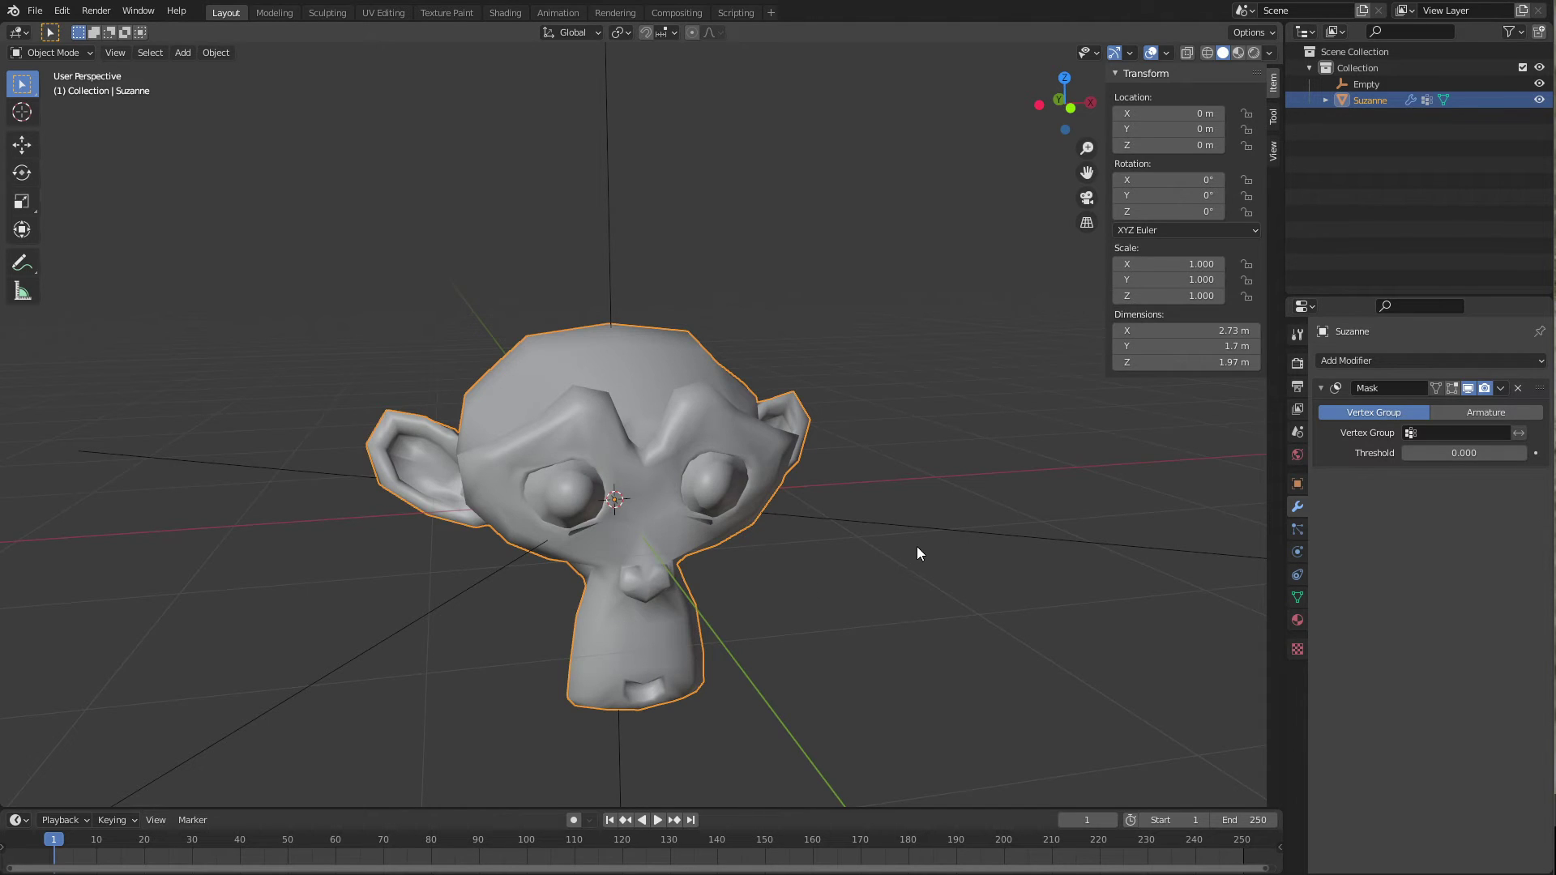
pyautogui.press('Tab')
pyautogui.press('Tab')
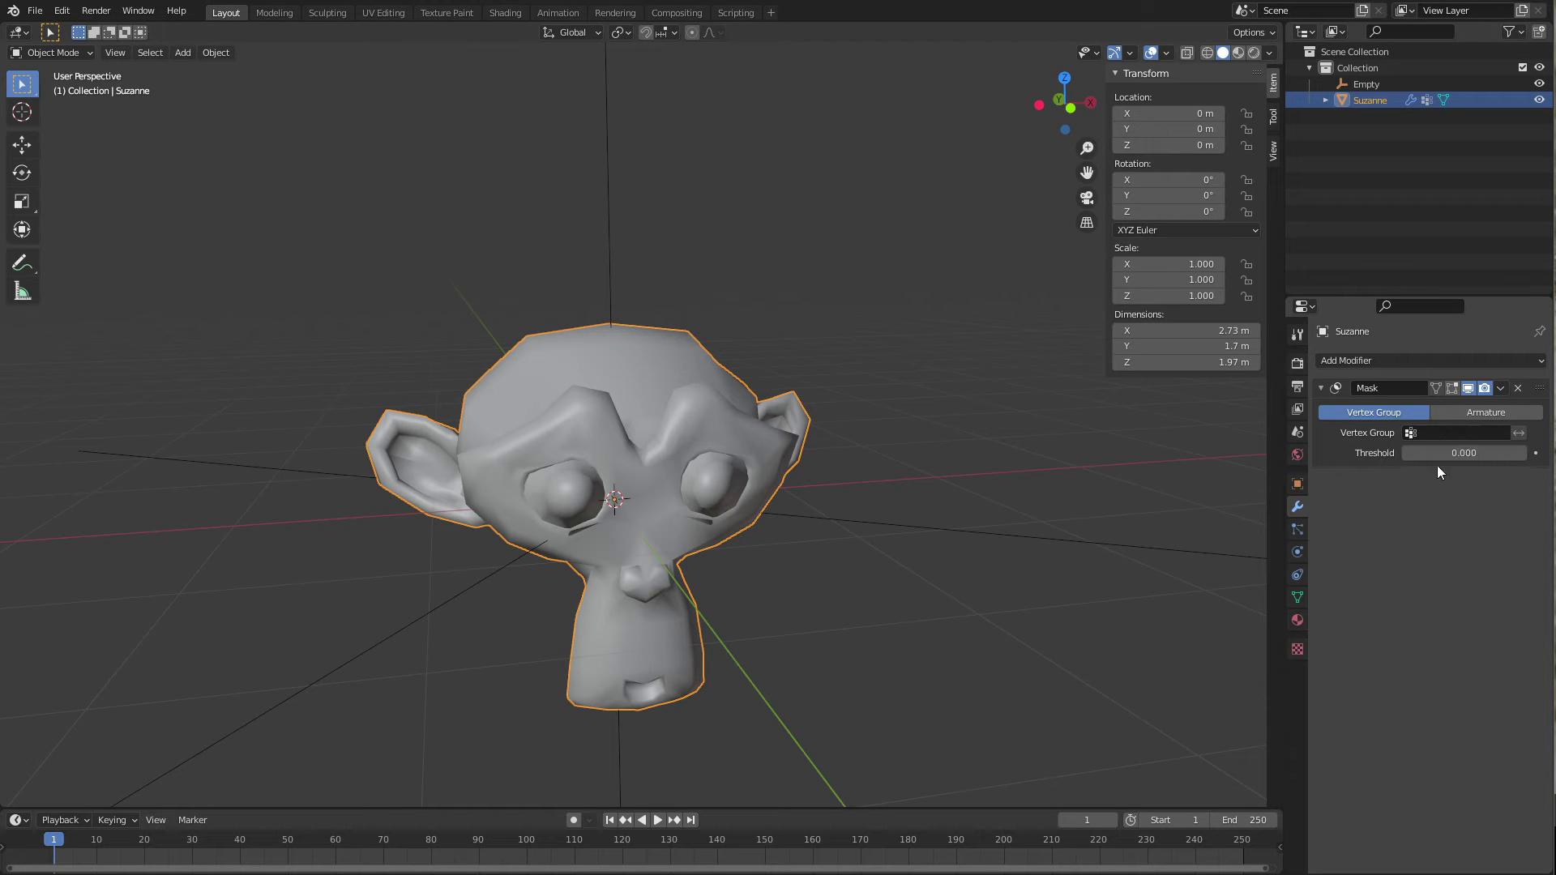
pyautogui.click(1448, 432)
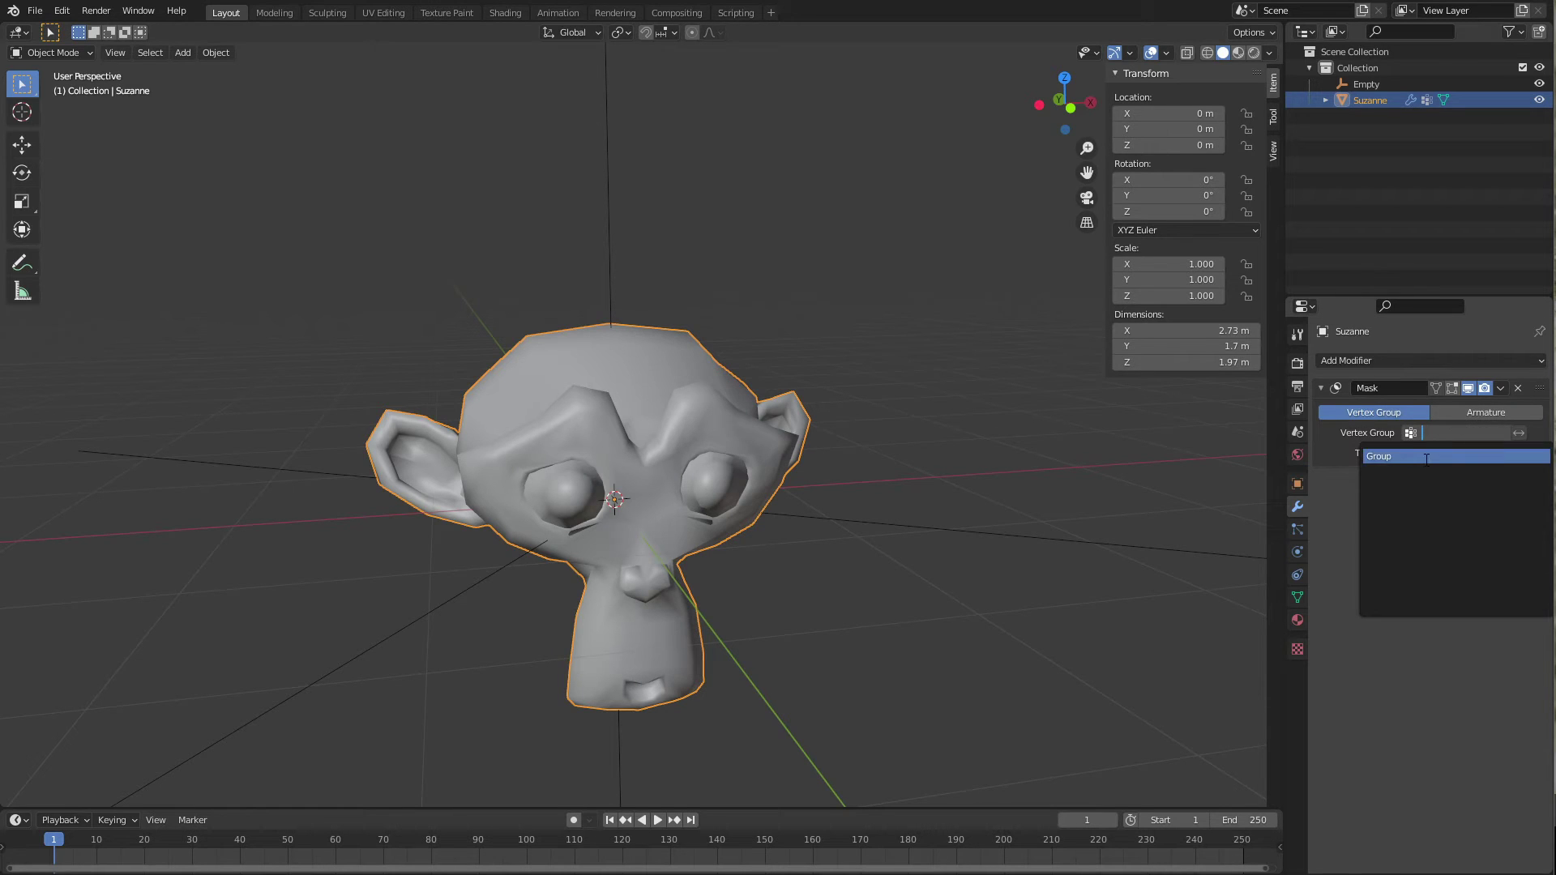
pyautogui.click(1427, 456)
pyautogui.click(1297, 598)
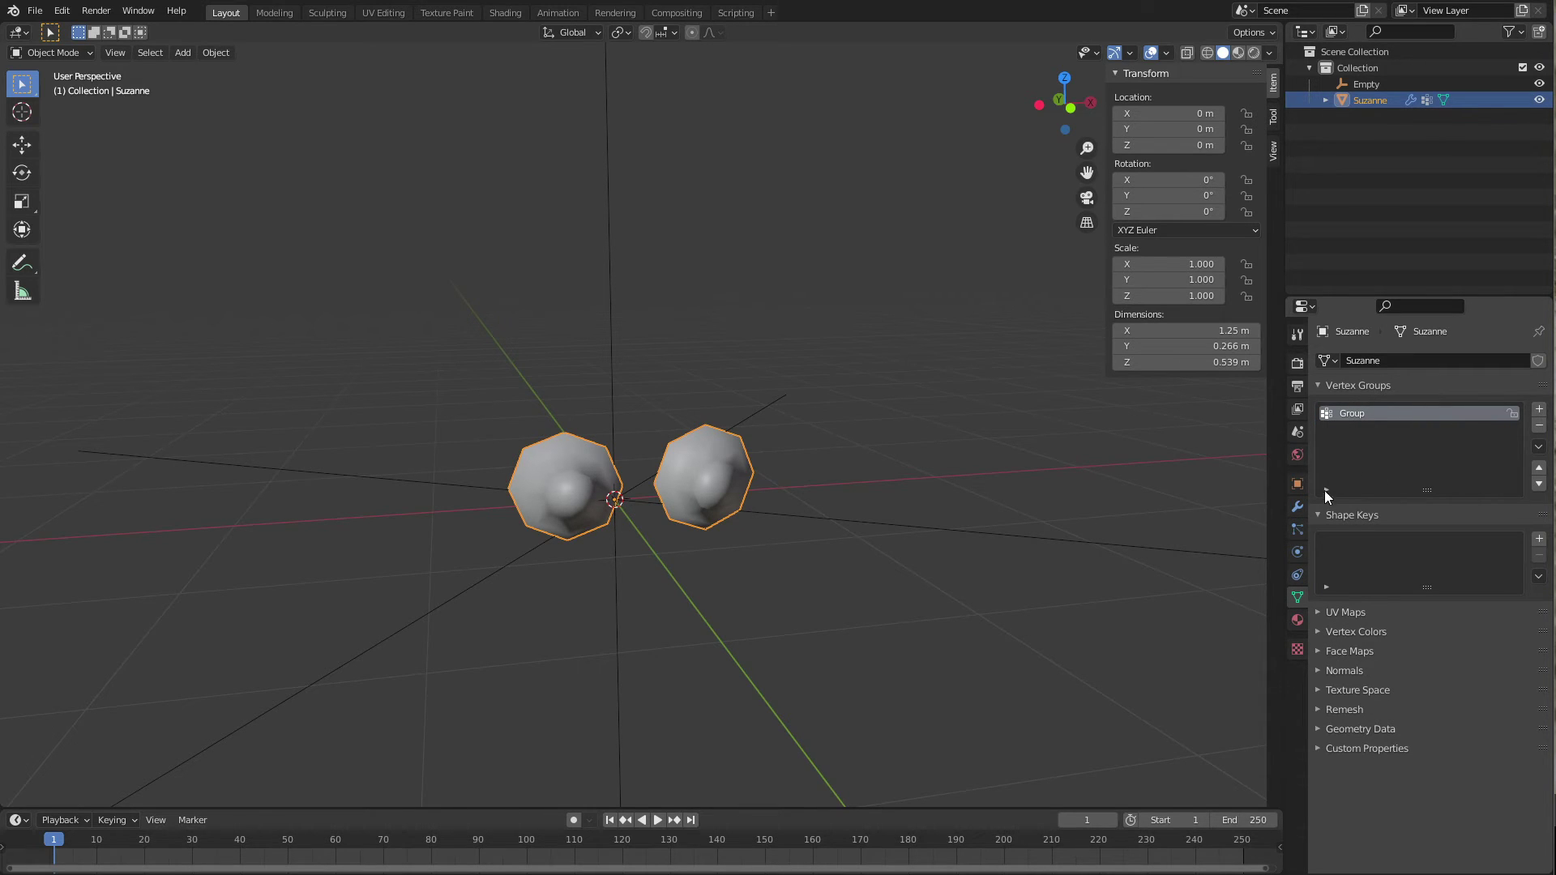
pyautogui.click(1298, 507)
pyautogui.click(1427, 432)
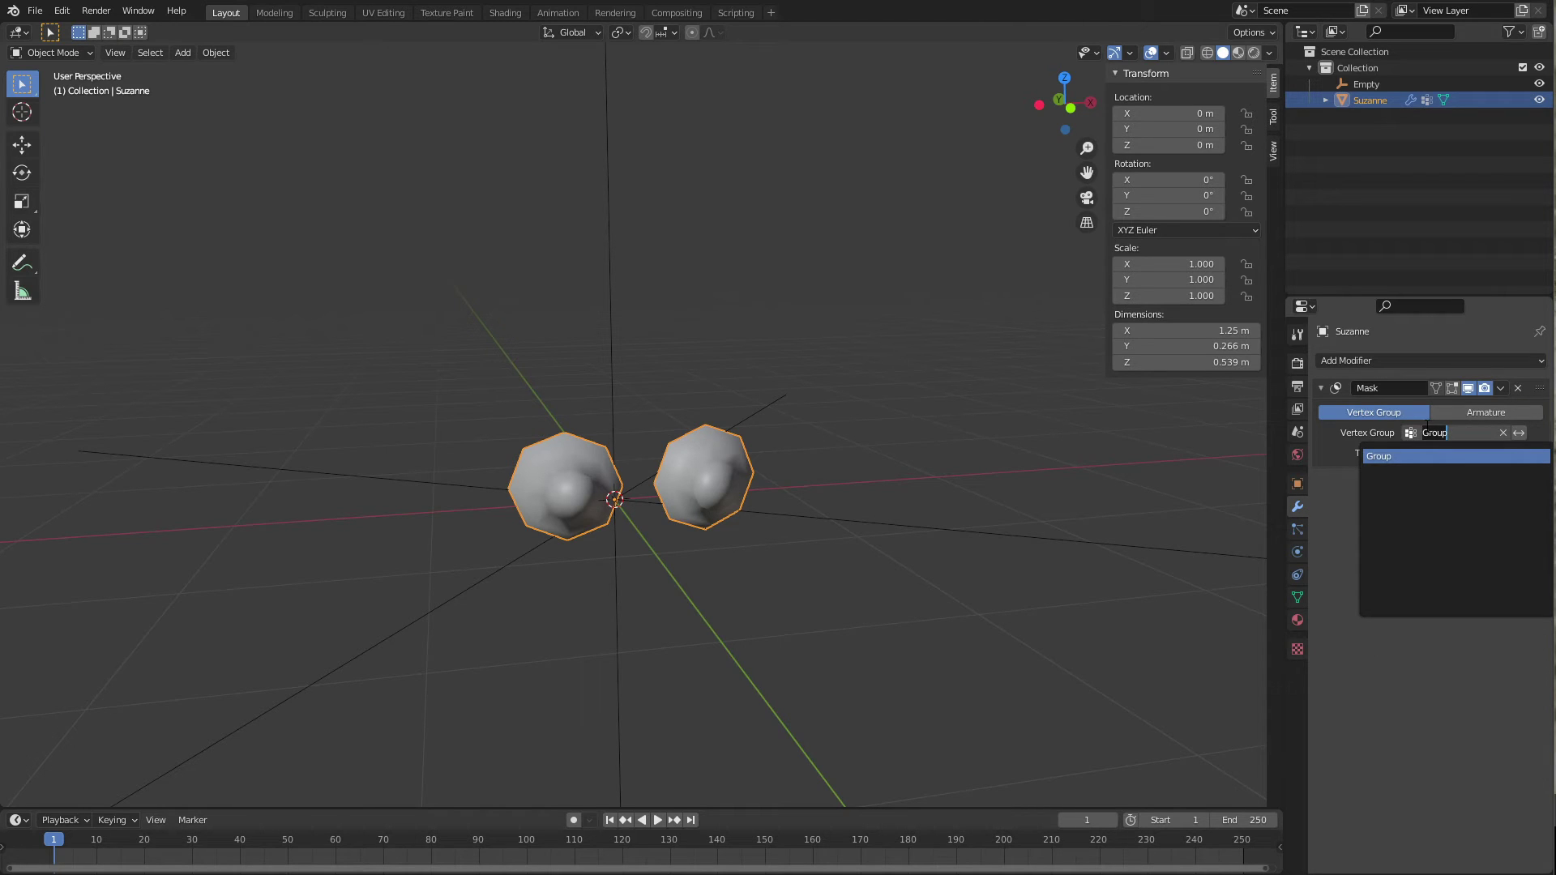
pyautogui.click(1398, 456)
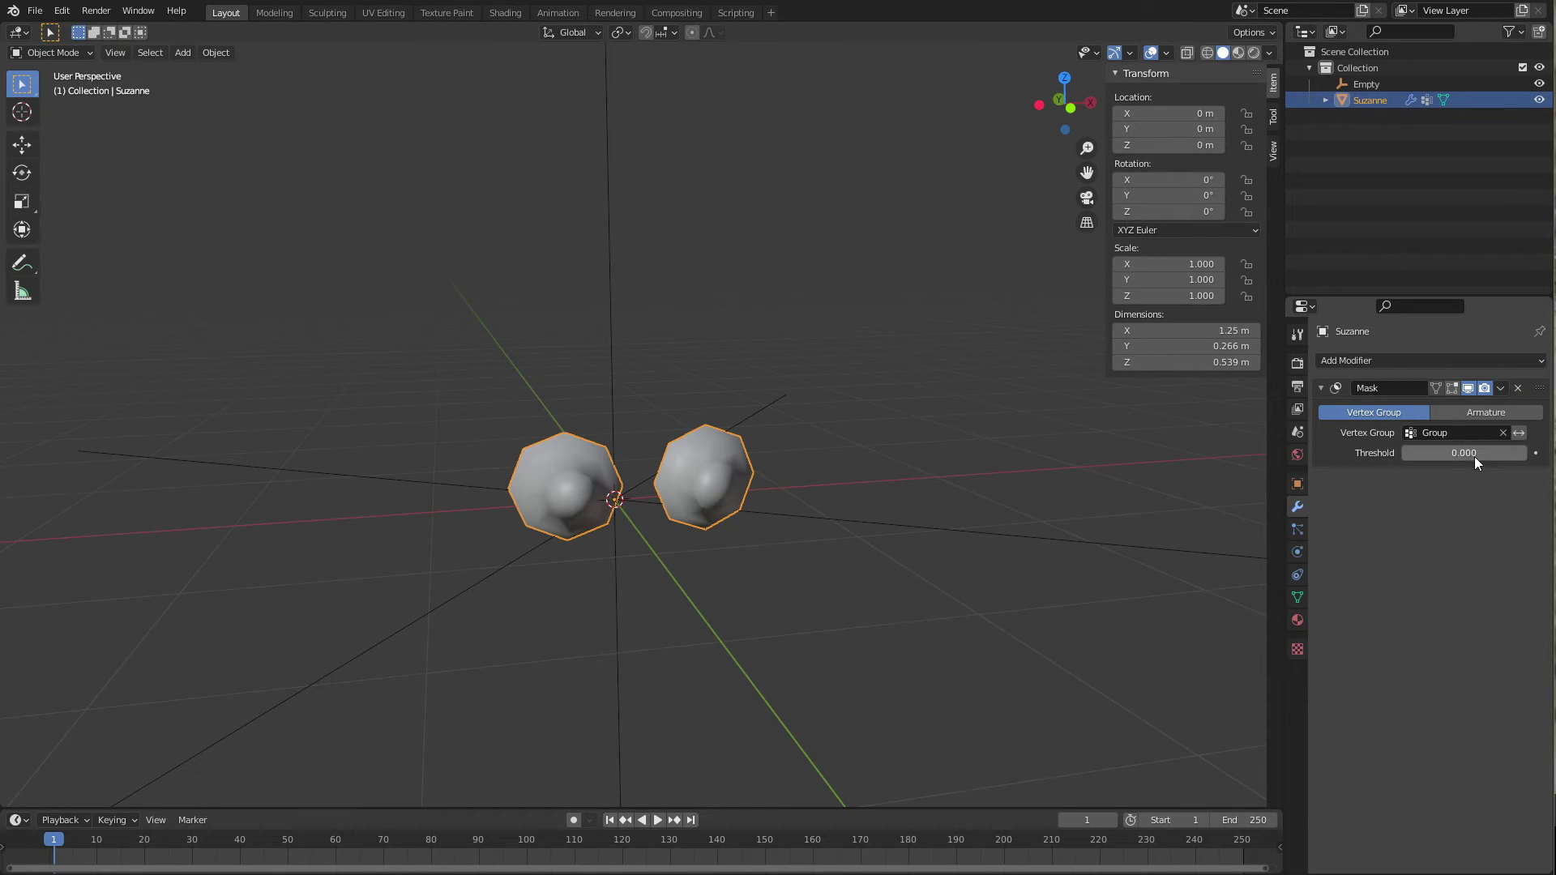
pyautogui.click(1519, 432)
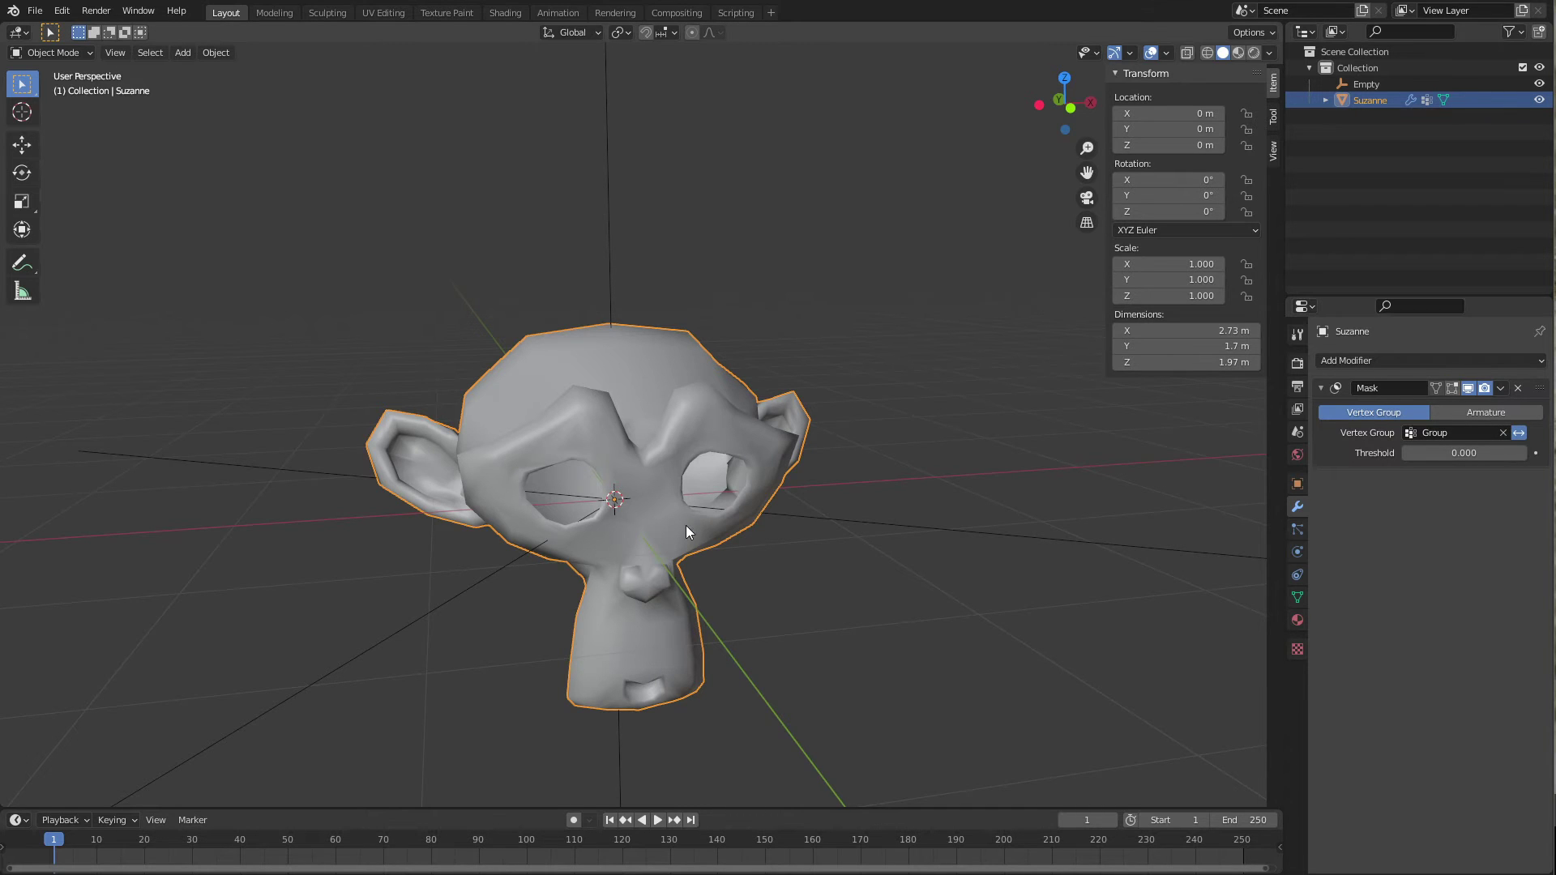
pyautogui.moveTo(686, 525); pyautogui.dragTo(689, 478, button='middle')
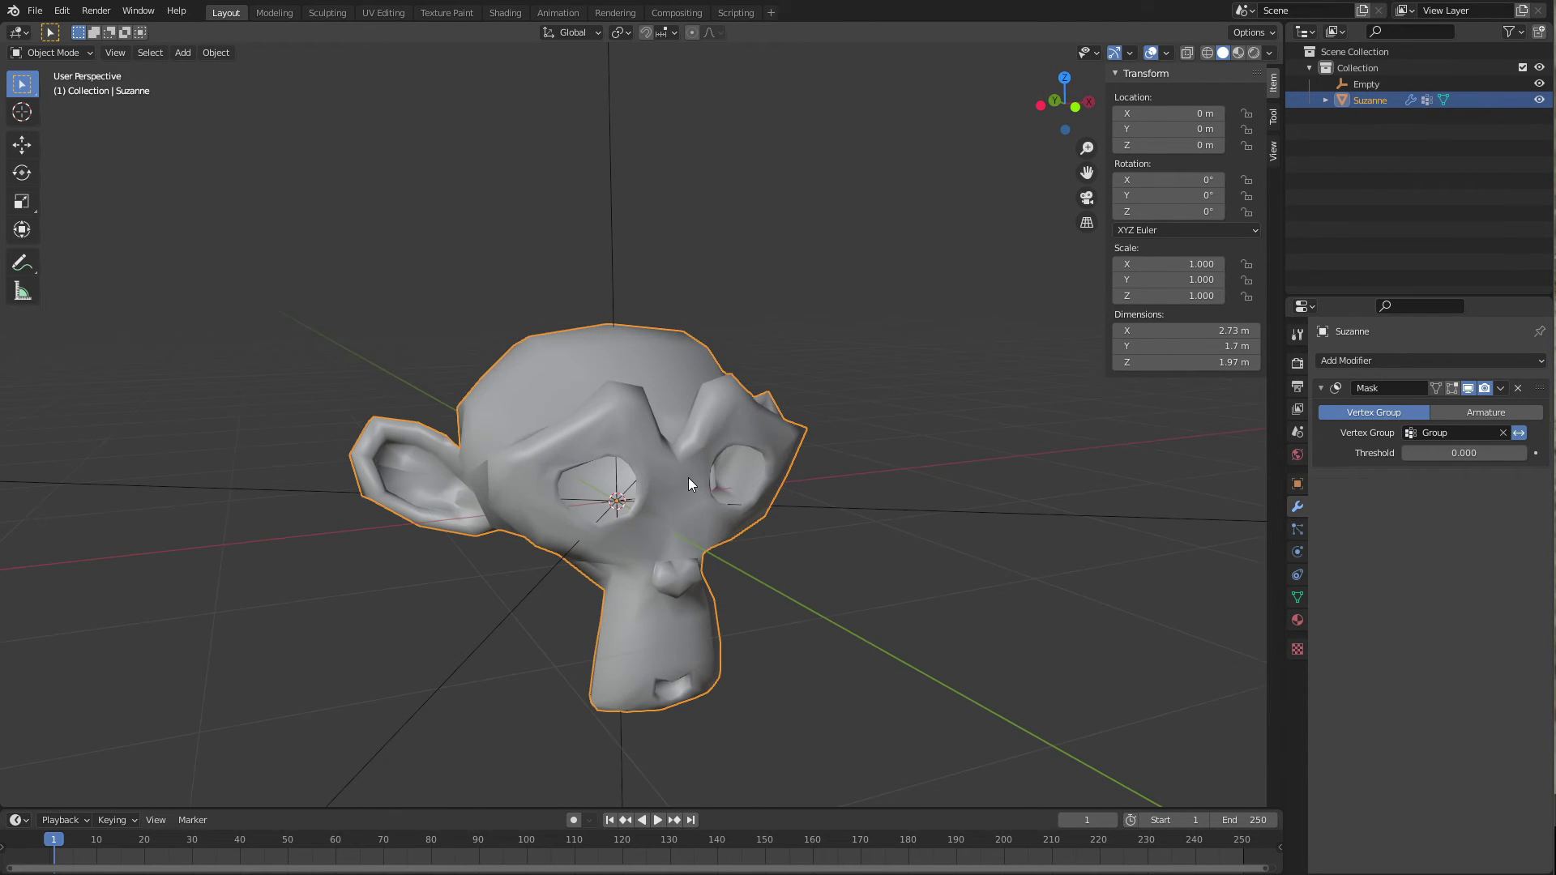
# In Edit Mode, select only three vertices across the monkey's upper forehead, assign them to the vertex group at weight 1.000, and return to Object Mode.
pyautogui.click(1298, 597)
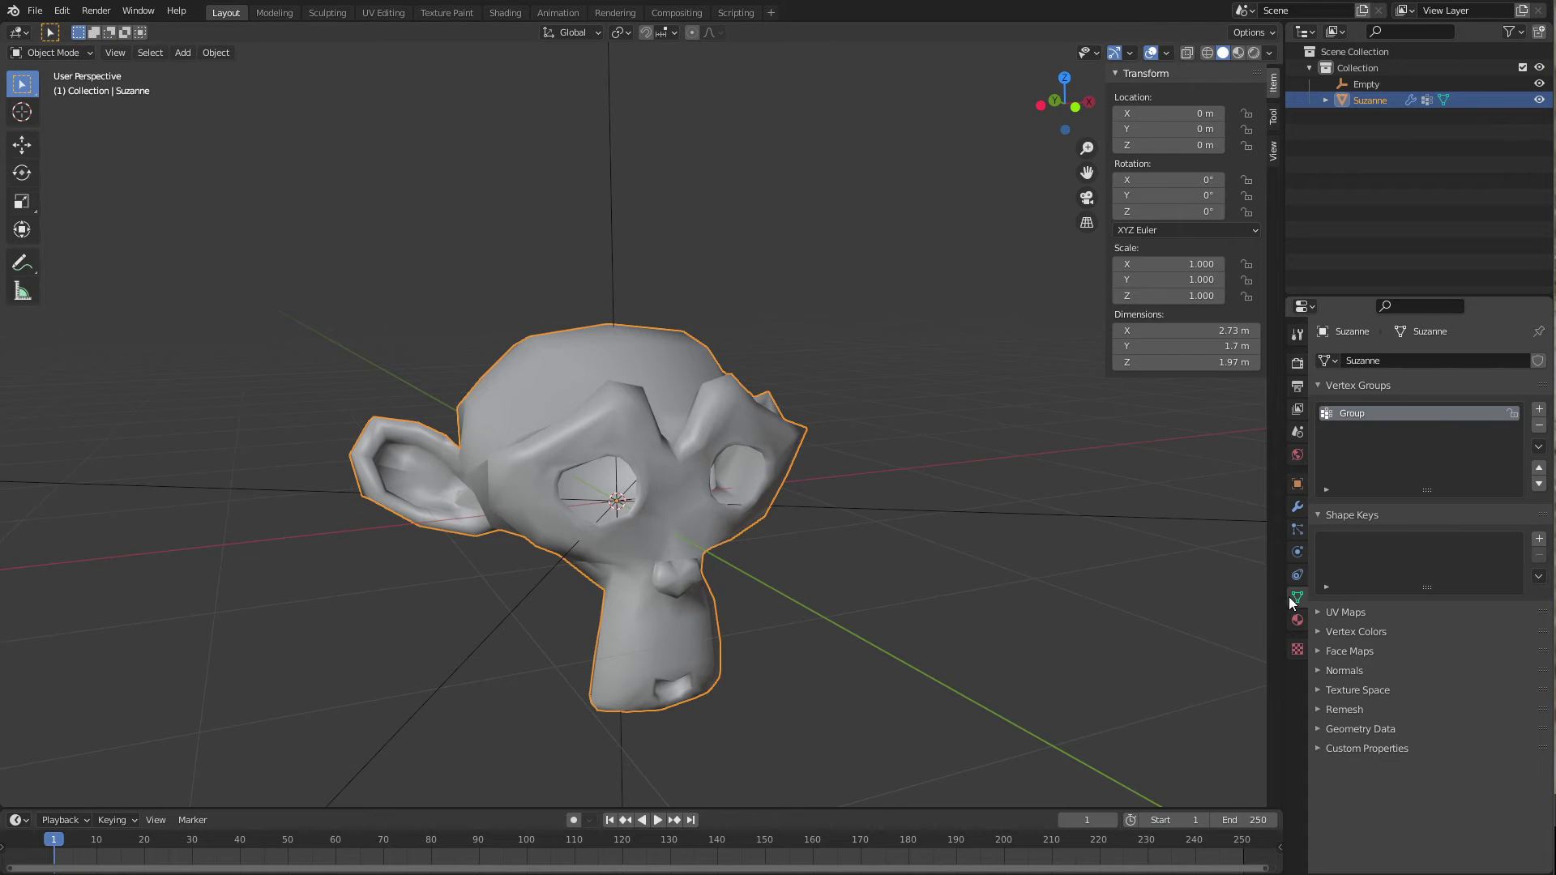
pyautogui.press('Tab')
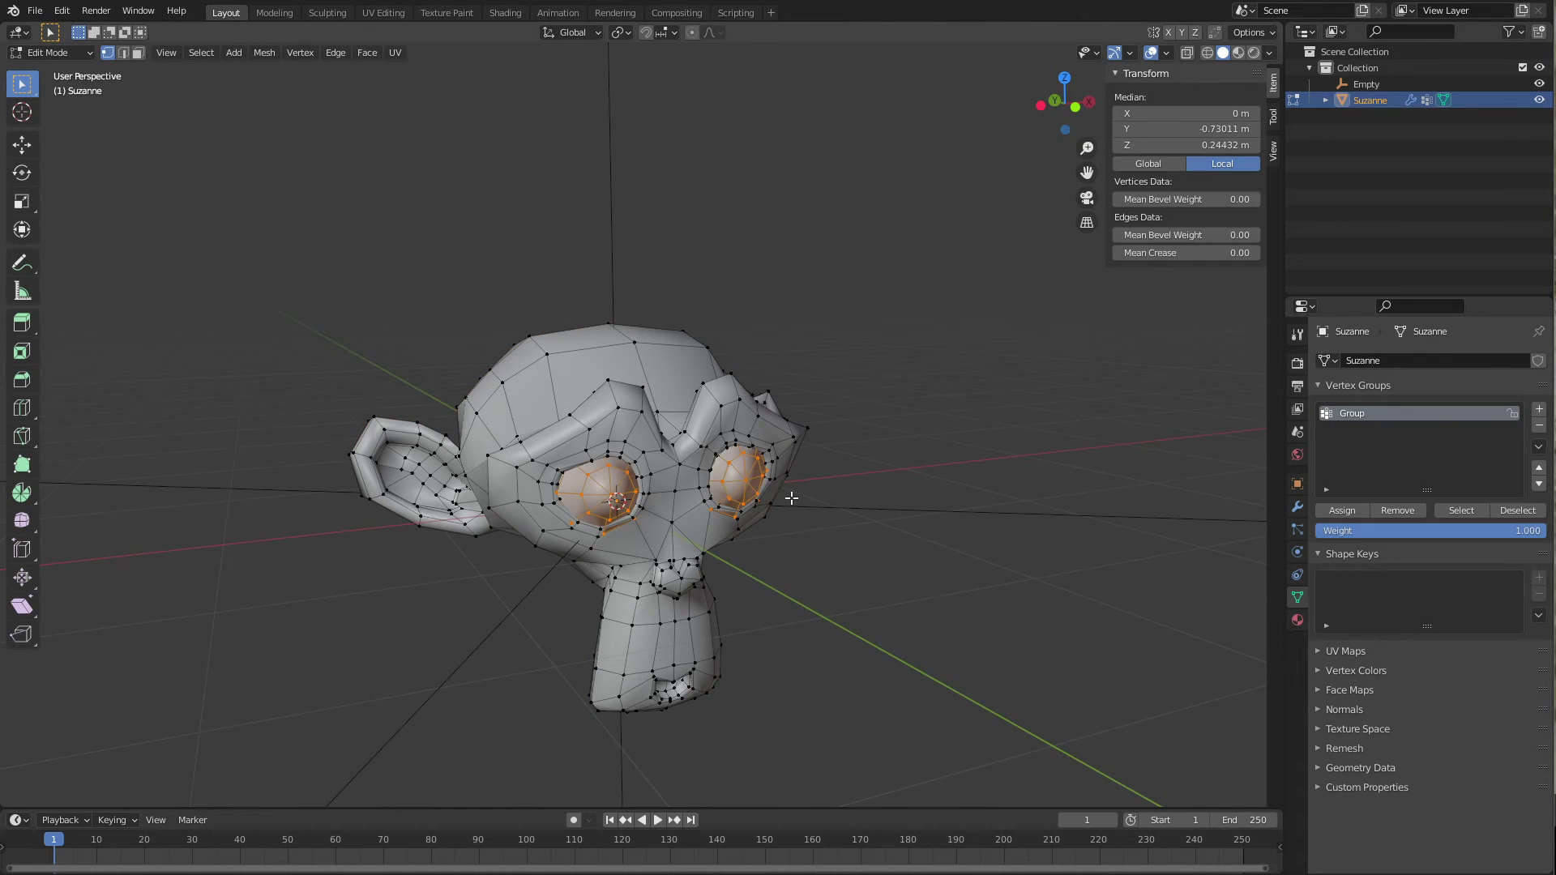
pyautogui.hotkey('alt', 'a')
pyautogui.click(547, 354)
pyautogui.keyDown('shift'); pyautogui.click(634, 343); pyautogui.keyUp('shift')
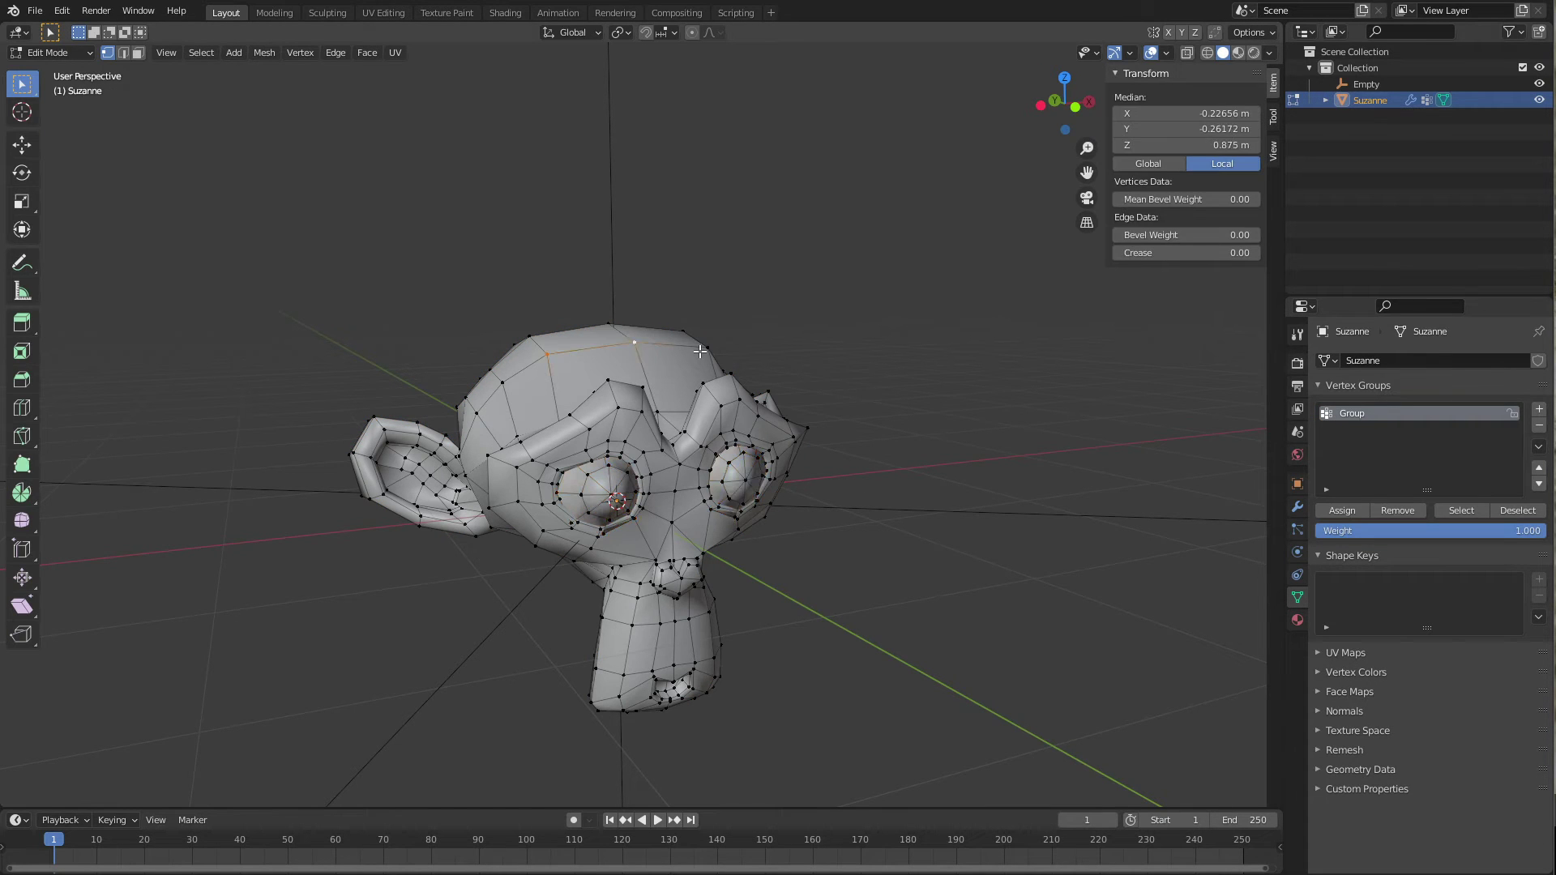
pyautogui.keyDown('shift'); pyautogui.click(707, 347); pyautogui.keyUp('shift')
pyautogui.click(1339, 509)
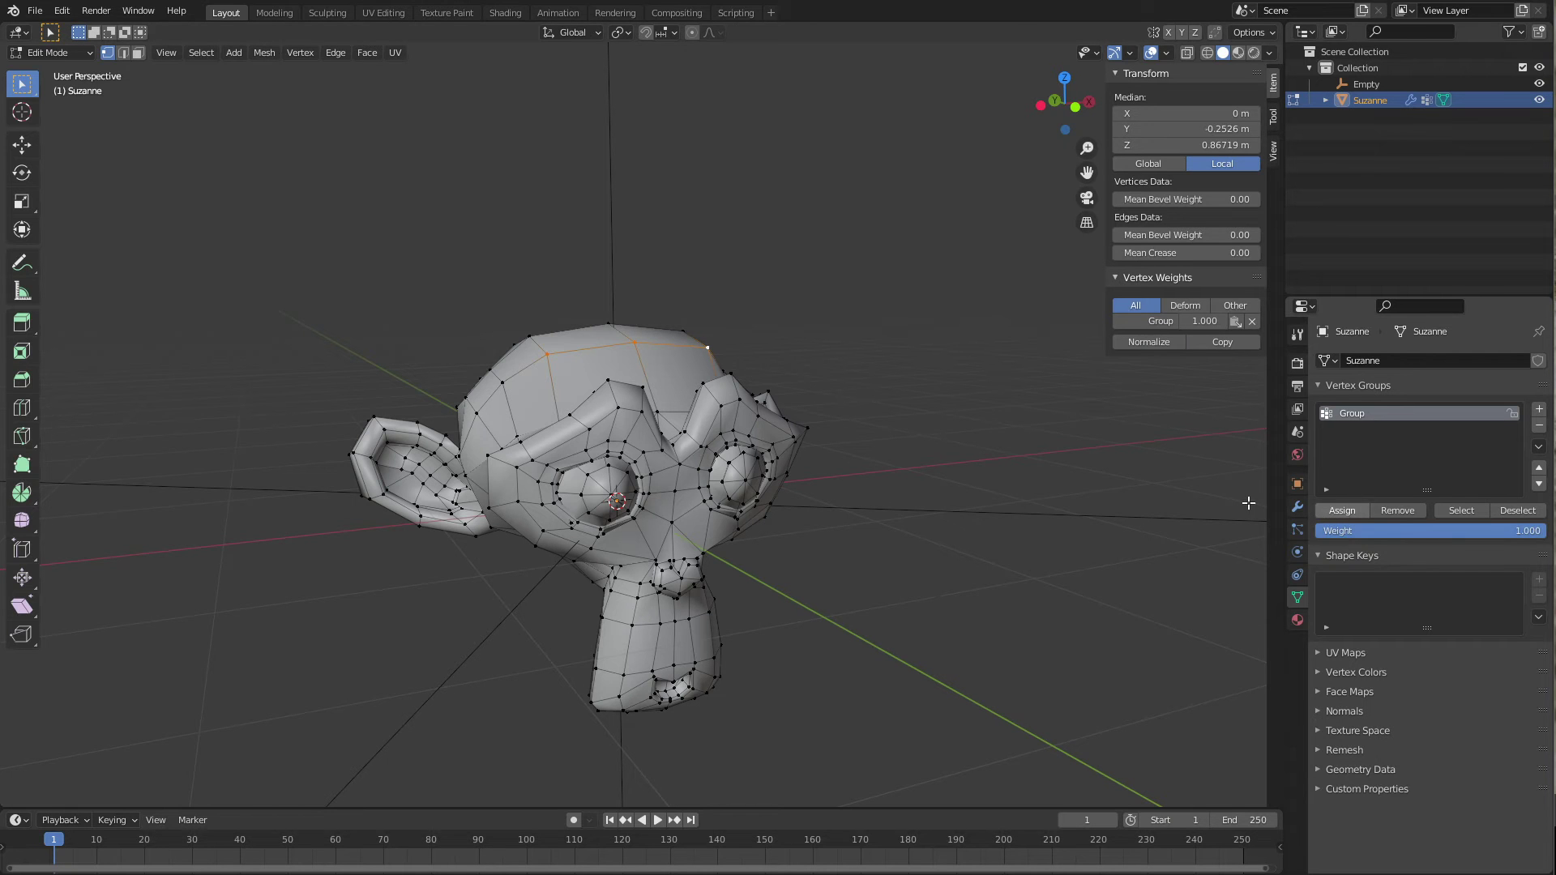
pyautogui.press('Tab')
pyautogui.moveTo(731, 390); pyautogui.dragTo(755, 440, button='middle')
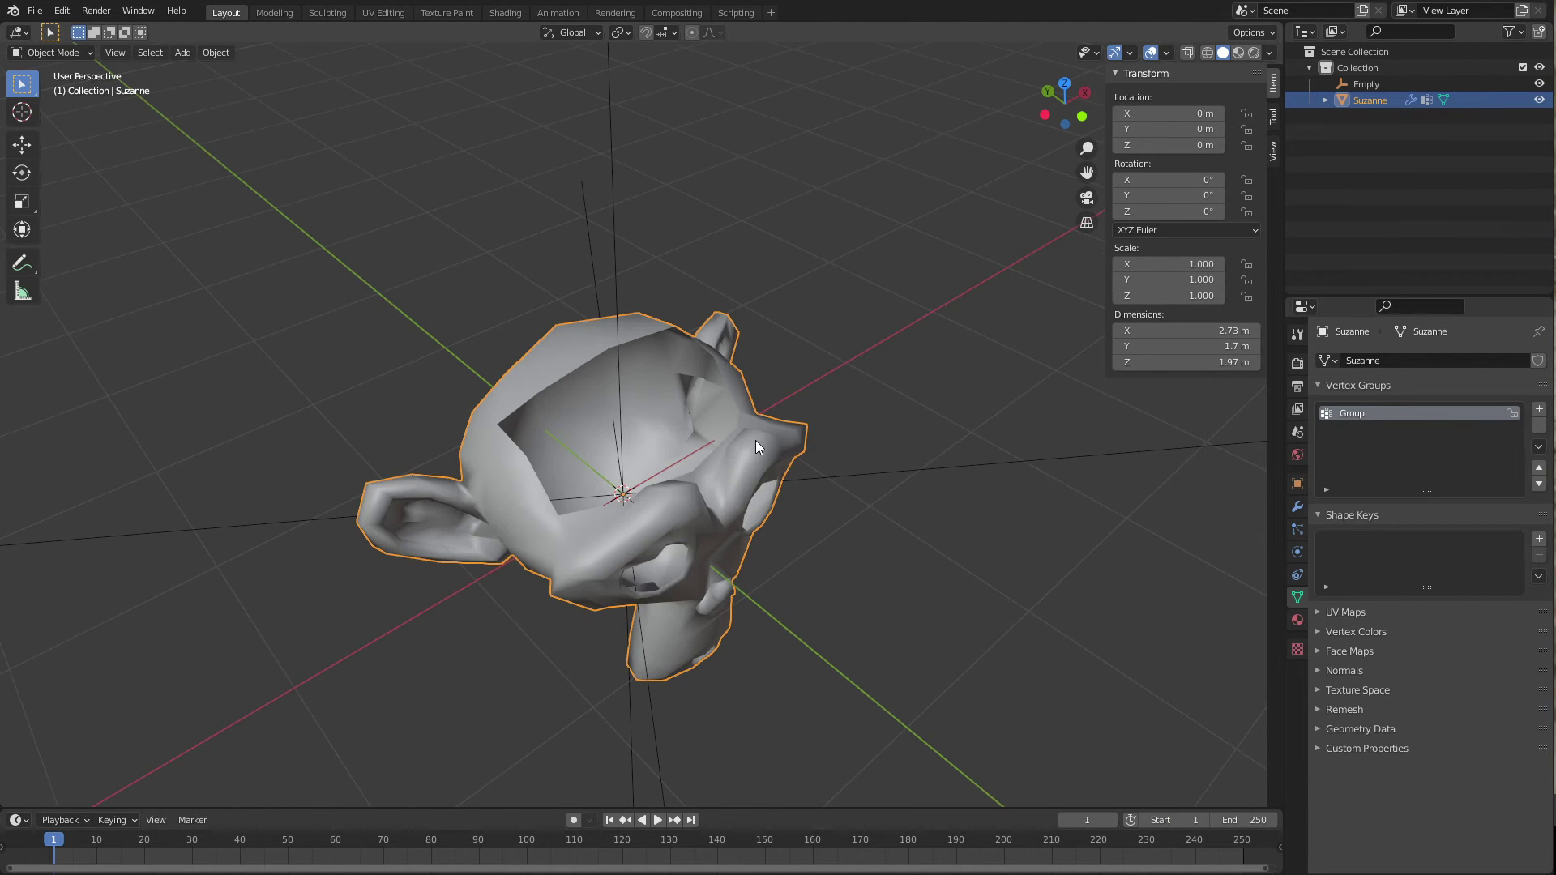
pyautogui.moveTo(918, 535); pyautogui.dragTo(882, 500, button='middle')
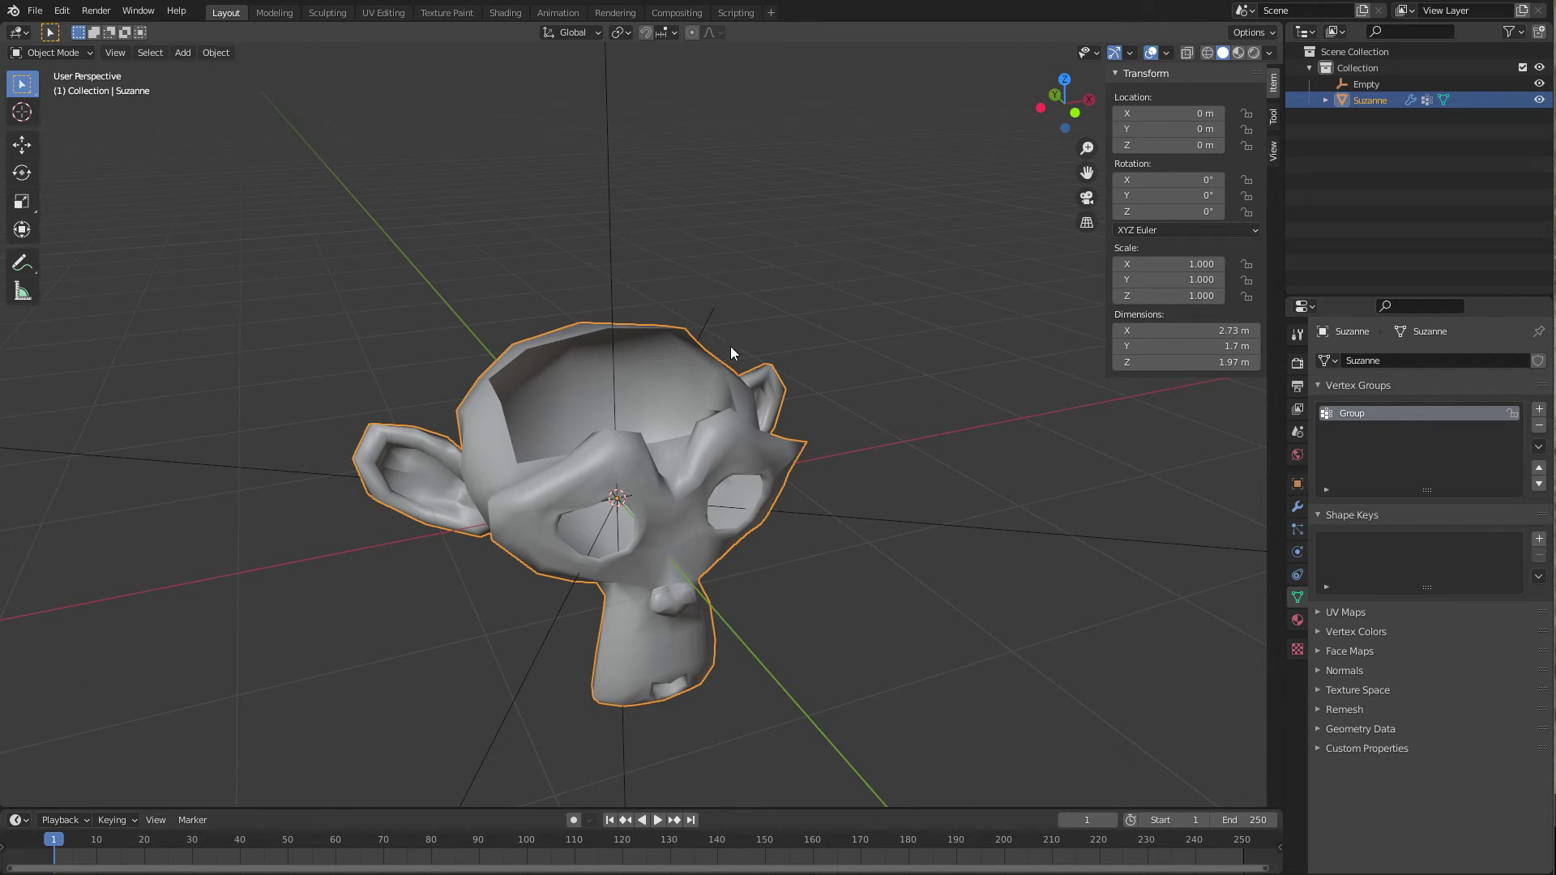
# Delete the masked monkey head and add a cube mesh at the origin.
pyautogui.scroll(-5, 761, 480)
pyautogui.moveTo(741, 476); pyautogui.dragTo(727, 434, button='middle')
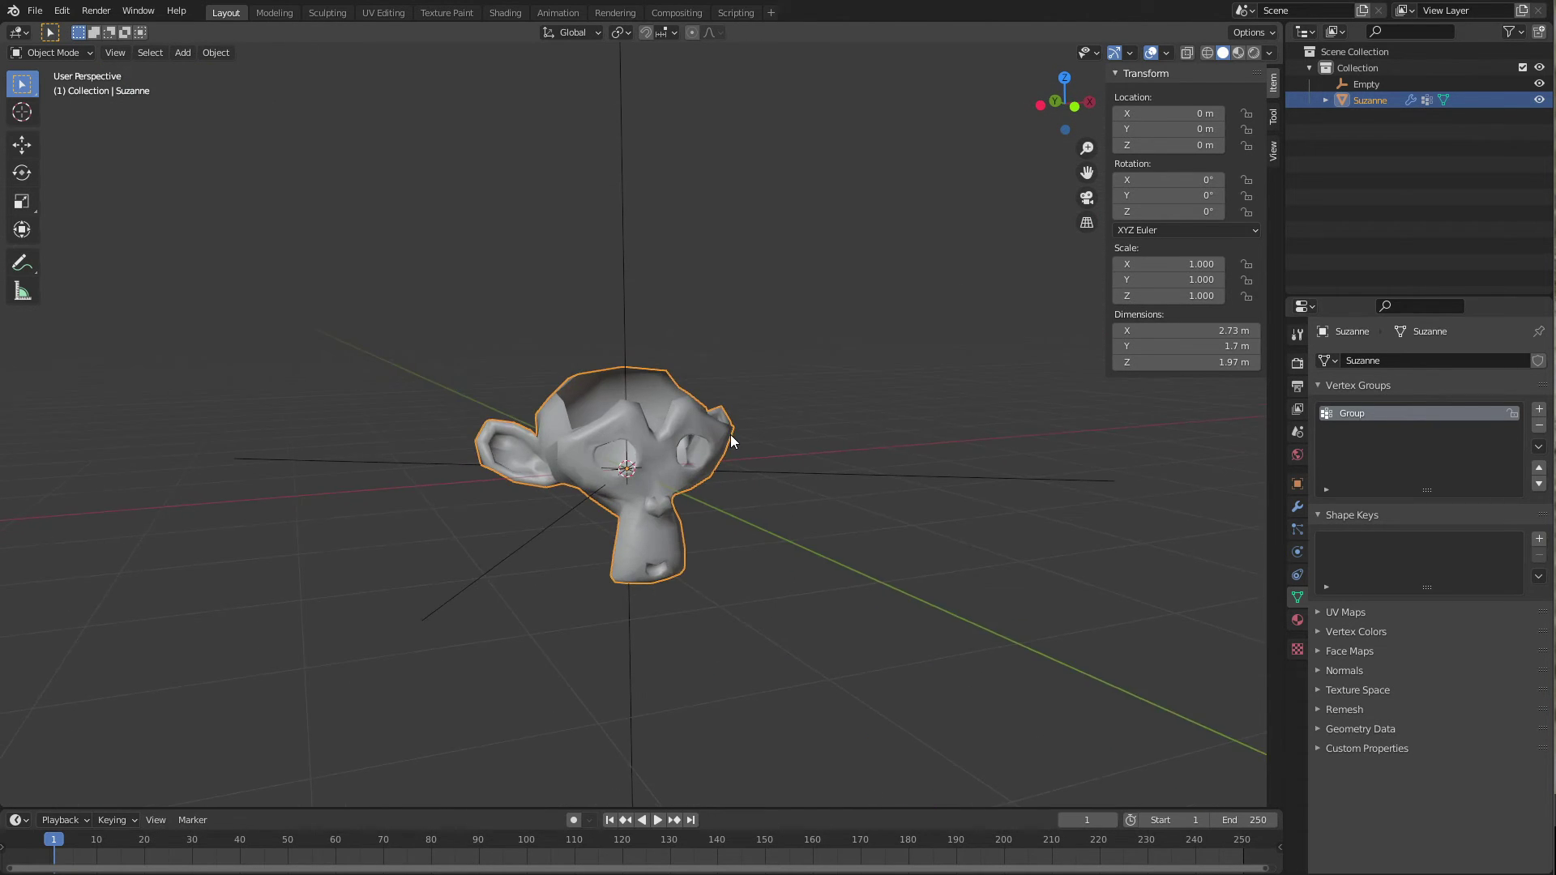
pyautogui.press('Delete')
pyautogui.hotkey('shift', 'a')
pyautogui.moveTo(723, 433)
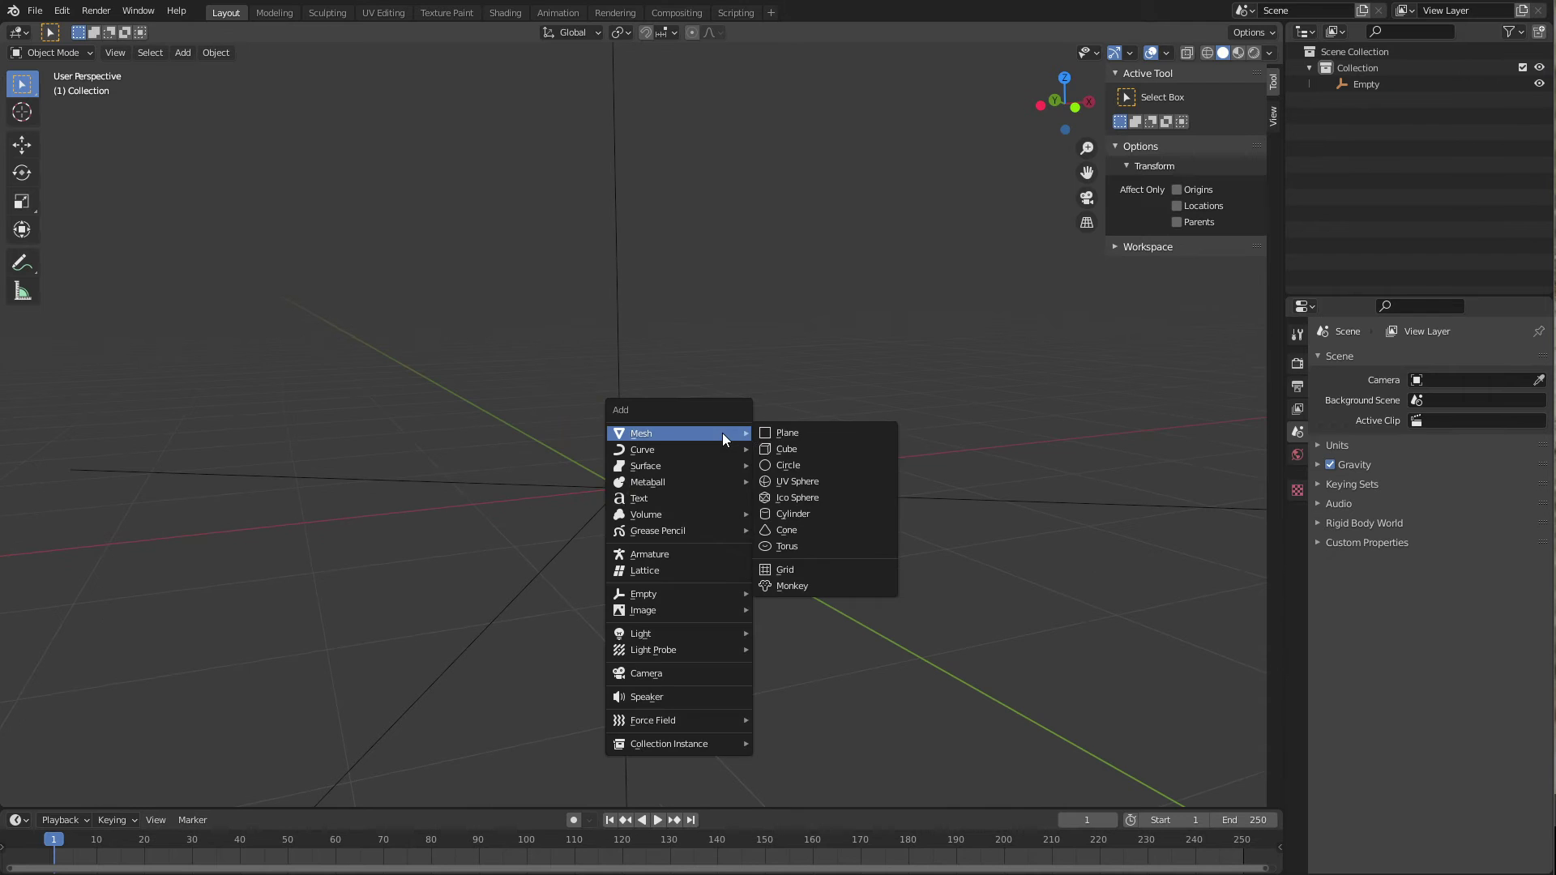
pyautogui.click(805, 449)
pyautogui.scroll(-3, 721, 388)
pyautogui.moveTo(762, 377); pyautogui.dragTo(820, 418, button='middle')
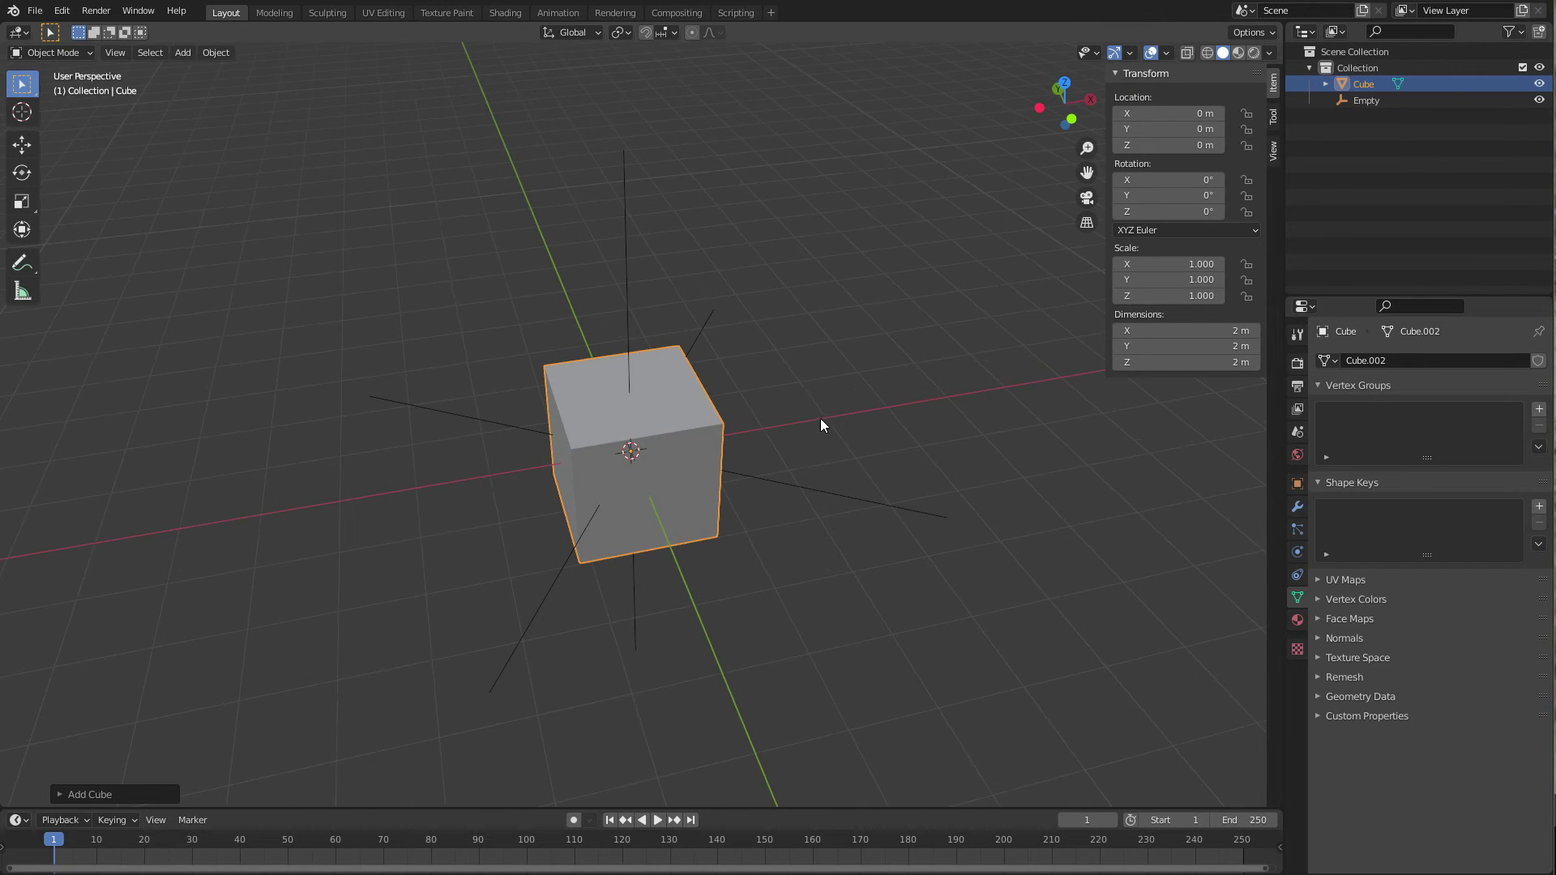
pyautogui.scroll(2, 820, 418)
# Add a Bevel modifier to the cube with an amount of about 0.0556 m.
pyautogui.click(1297, 507)
pyautogui.click(1388, 360)
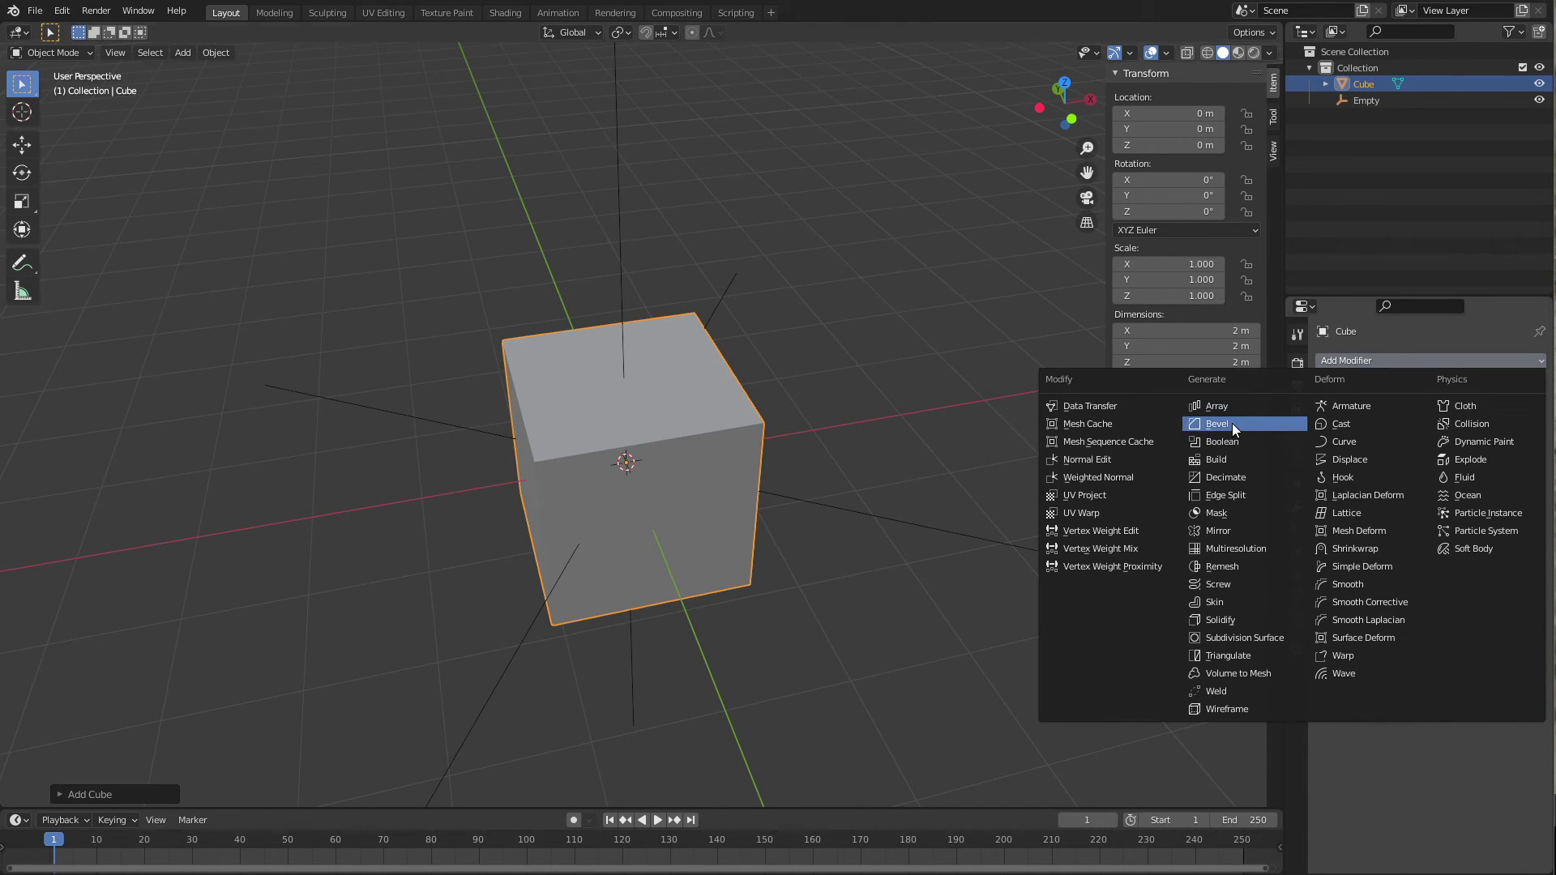
pyautogui.click(1232, 423)
pyautogui.moveTo(1452, 442); pyautogui.dragTo(1420, 443)
# Add an Array modifier to the cube with a count of 8 and a relative offset factor X of 1.200.
pyautogui.click(1420, 362)
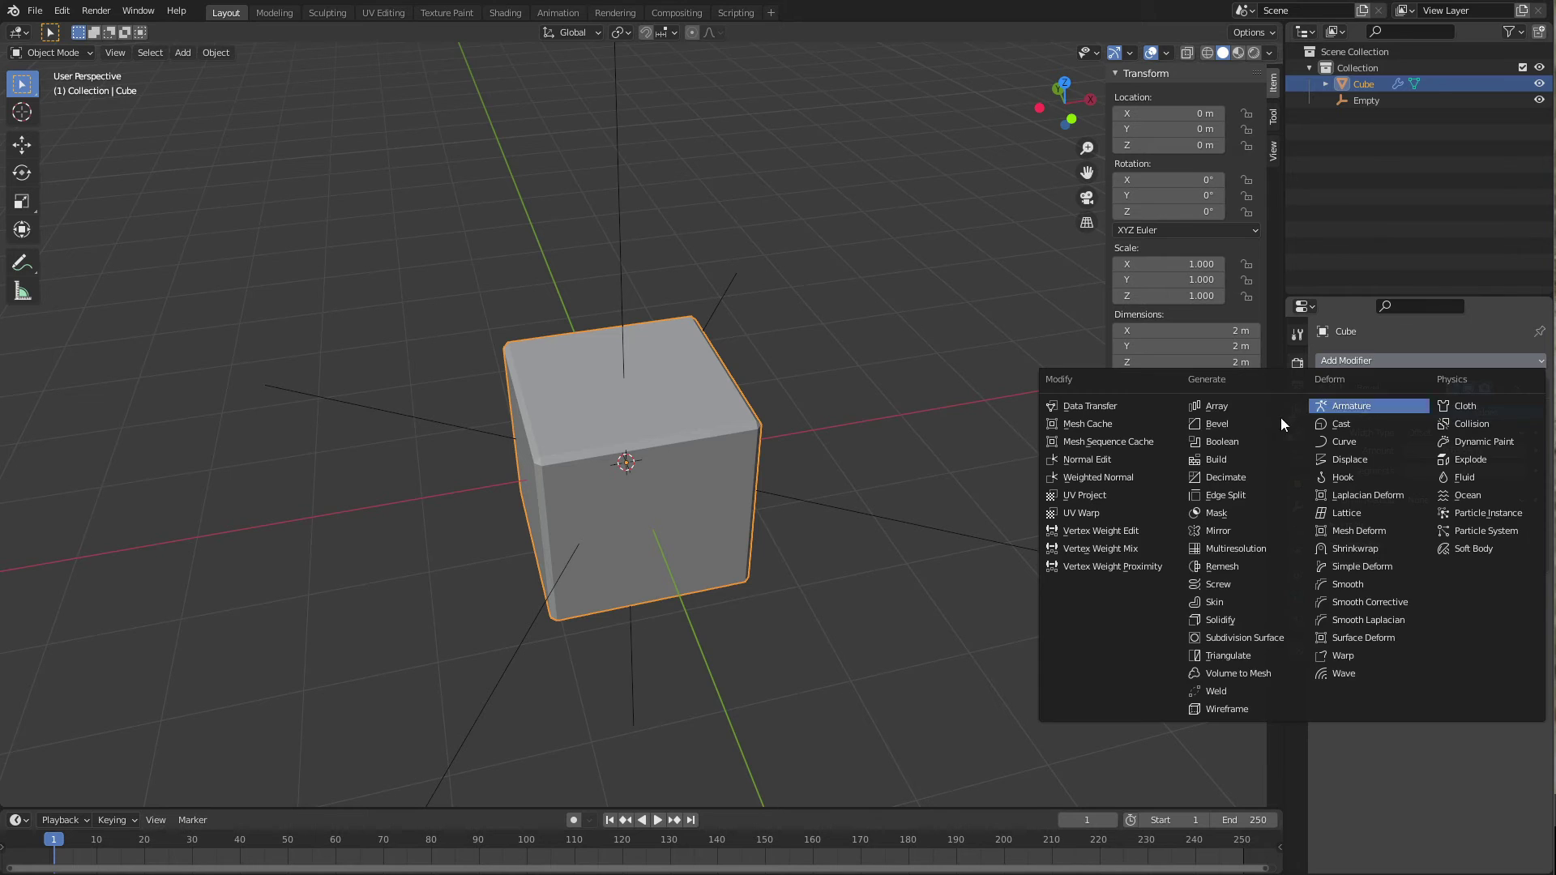
pyautogui.click(1208, 406)
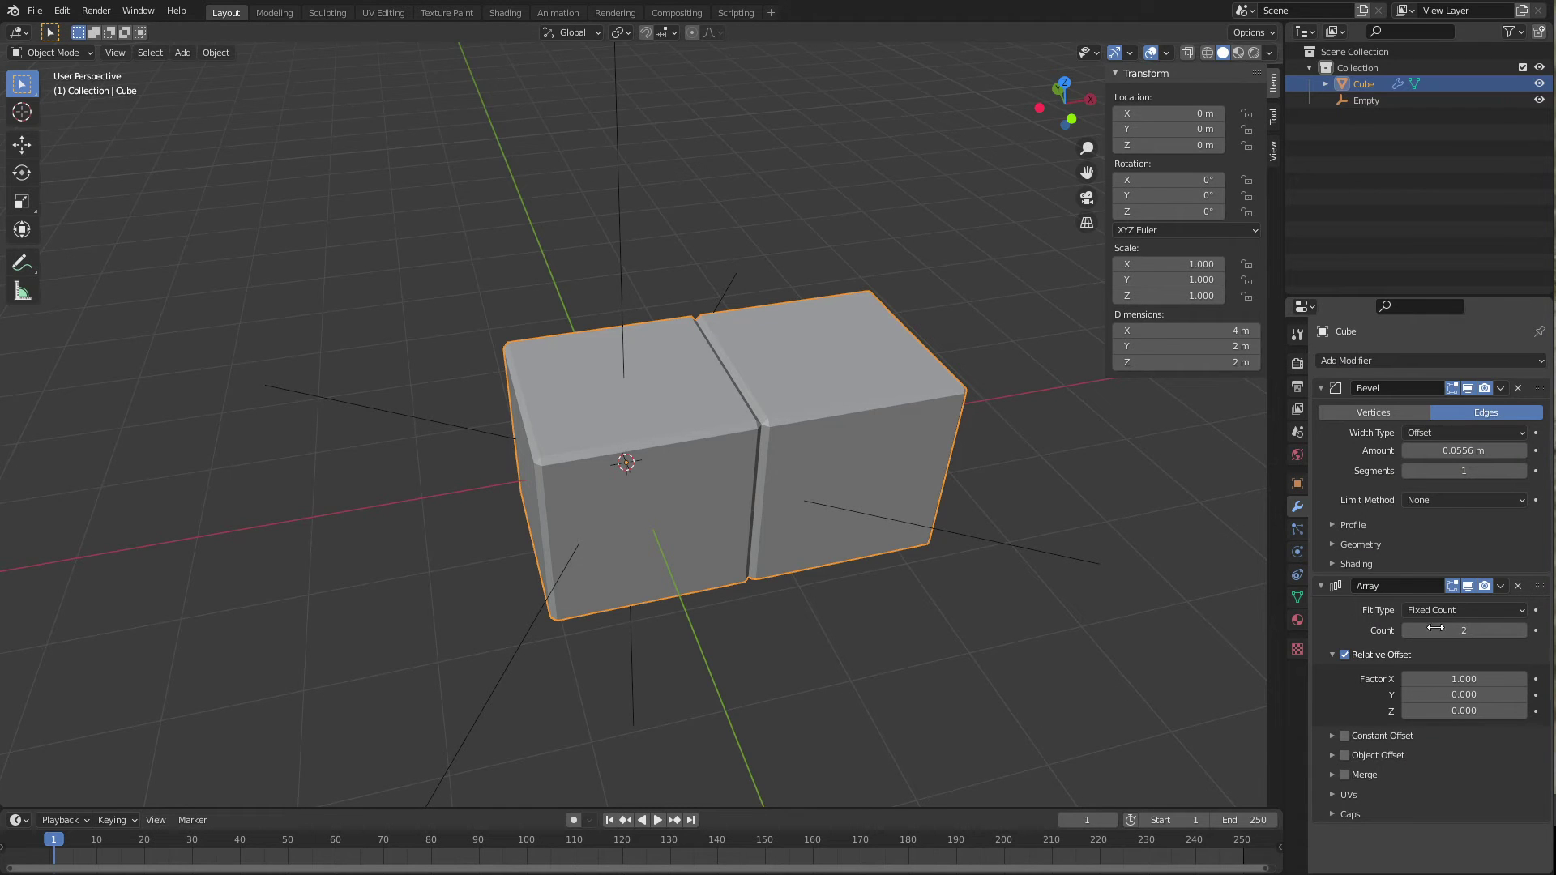
pyautogui.moveTo(1475, 624); pyautogui.dragTo(1503, 624)
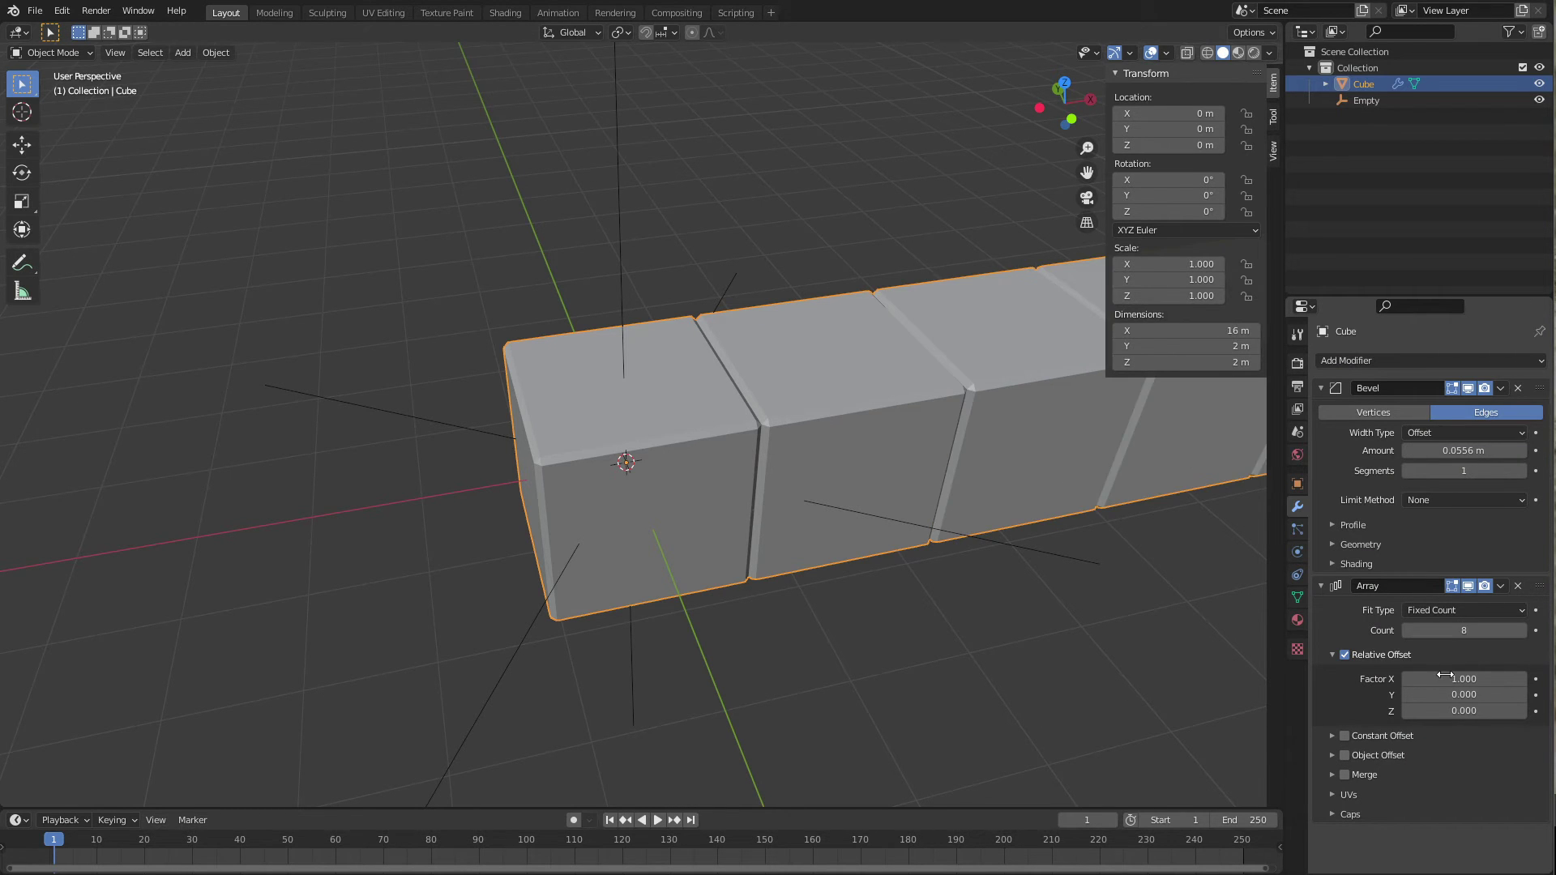
pyautogui.moveTo(1459, 679); pyautogui.dragTo(1443, 678)
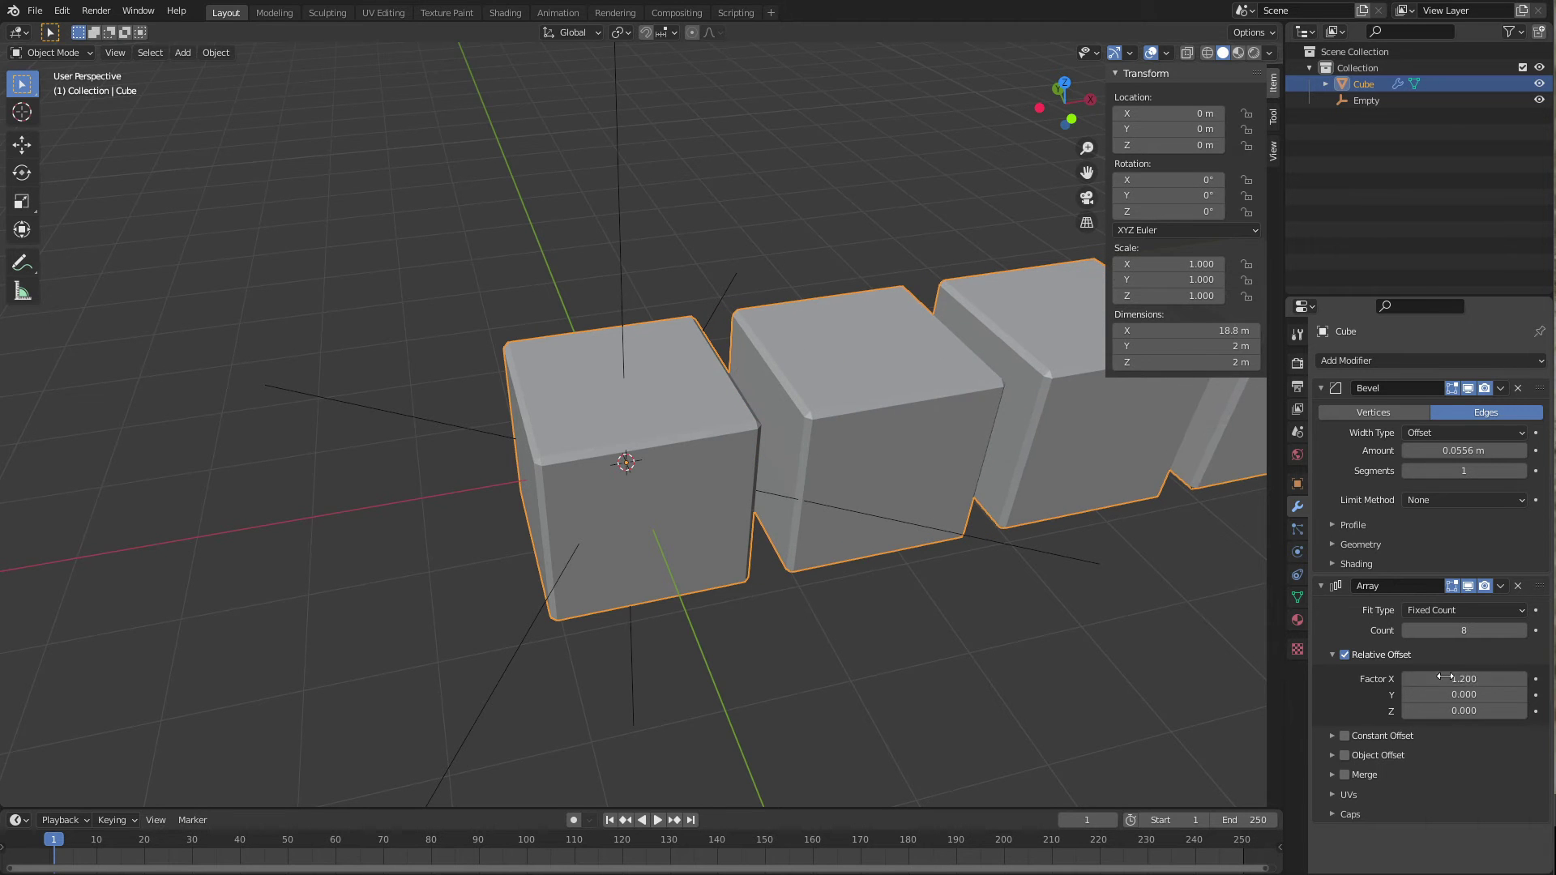
pyautogui.moveTo(859, 494); pyautogui.dragTo(767, 499, button='middle')
pyautogui.scroll(-3, 922, 528)
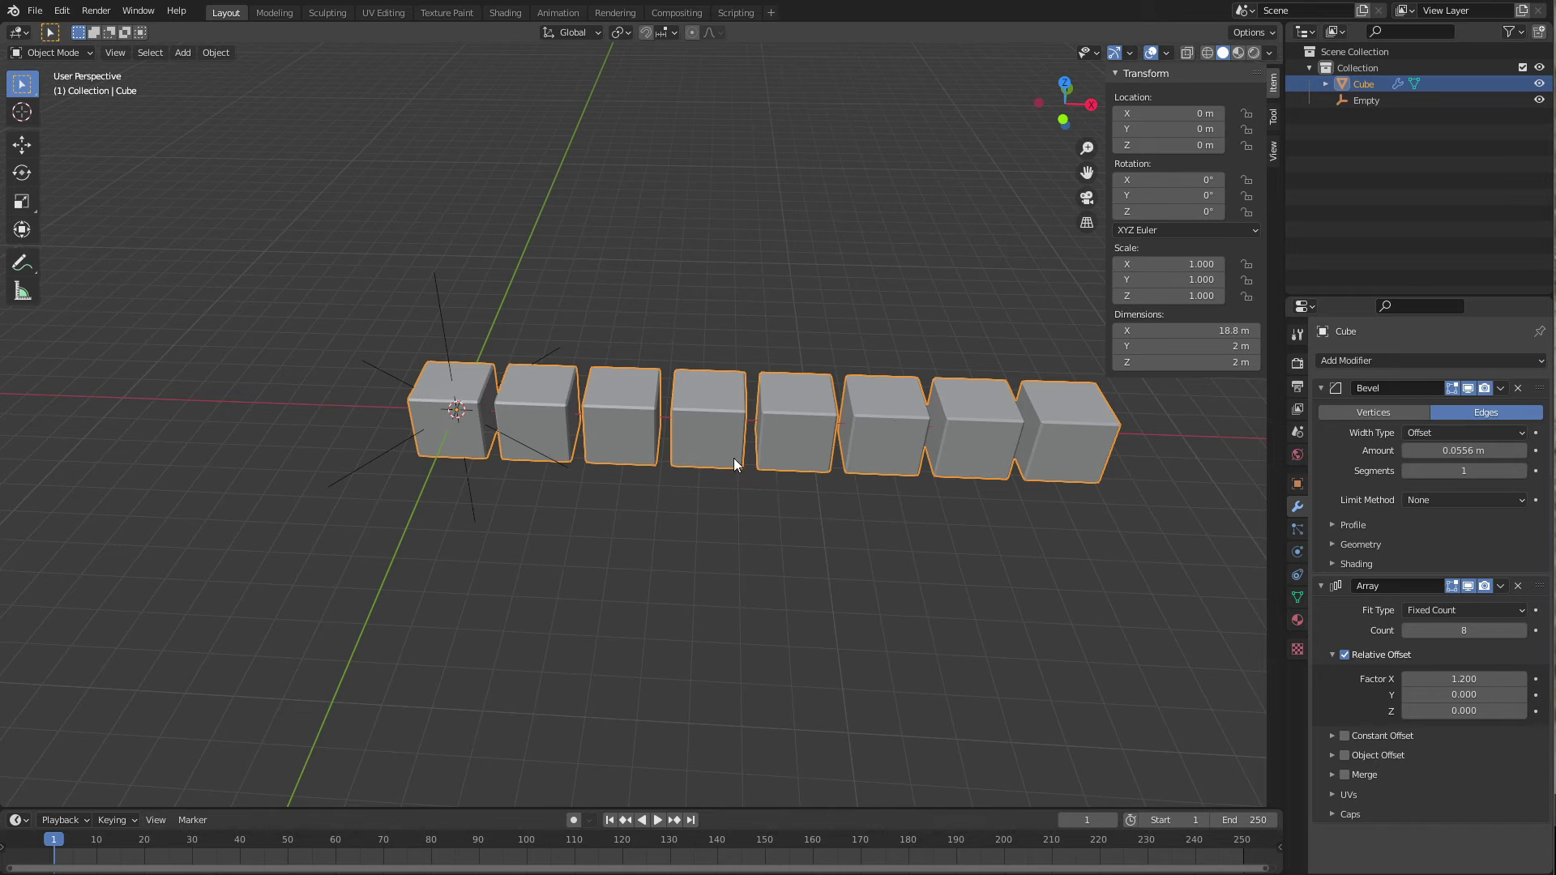
# Add a Bezier curve at the origin and switch the viewport to wireframe shading.
pyautogui.hotkey('shift', 'a')
pyautogui.moveTo(688, 427)
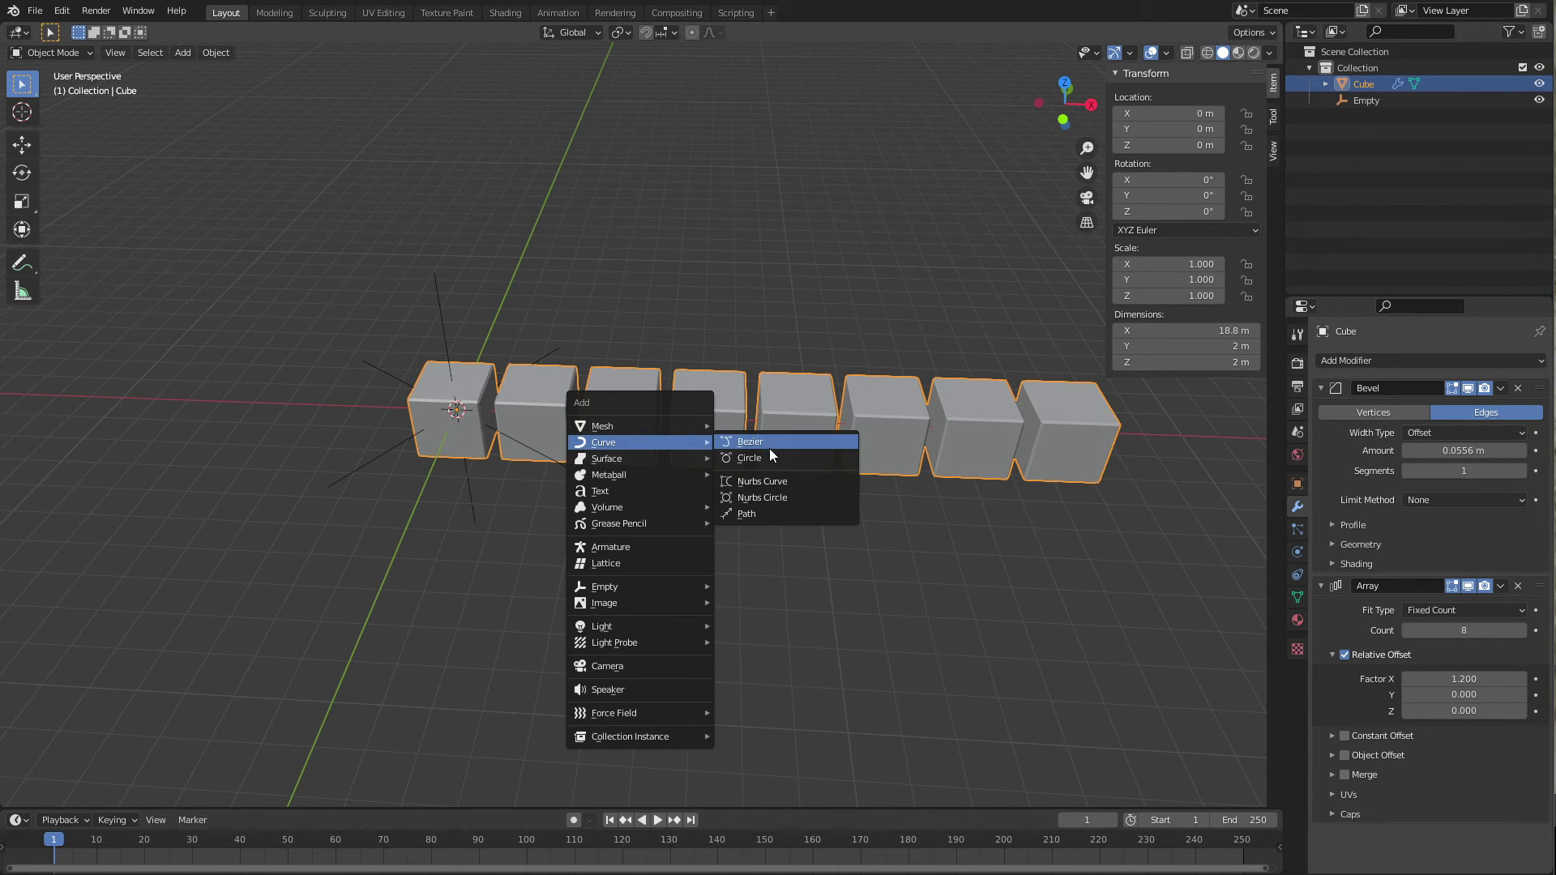
pyautogui.click(761, 444)
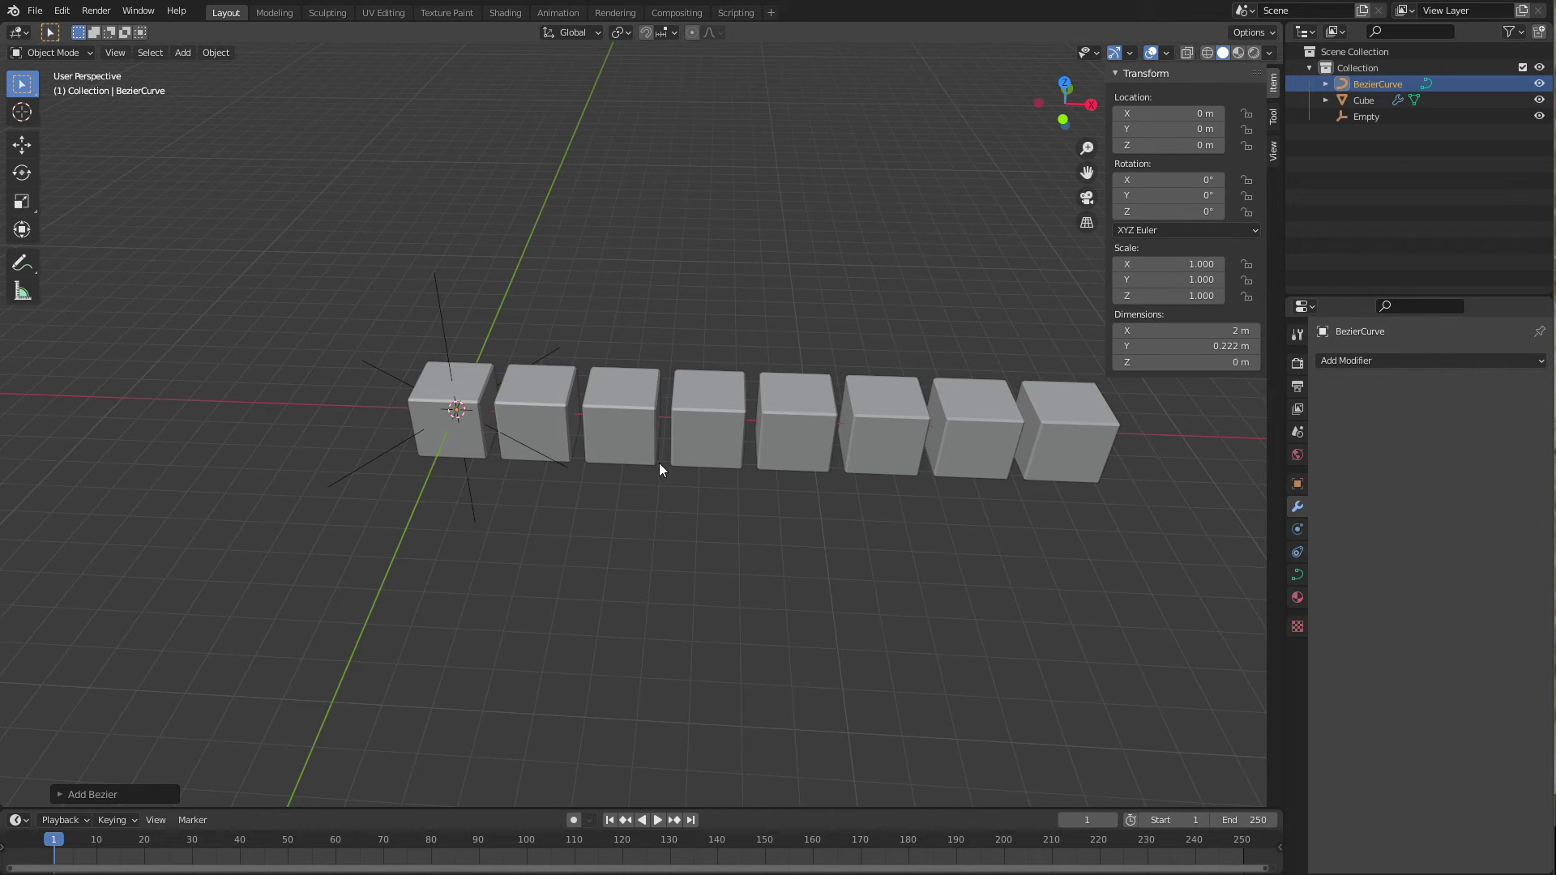
pyautogui.hotkey('shift', 'z')
pyautogui.scroll(4, 547, 468)
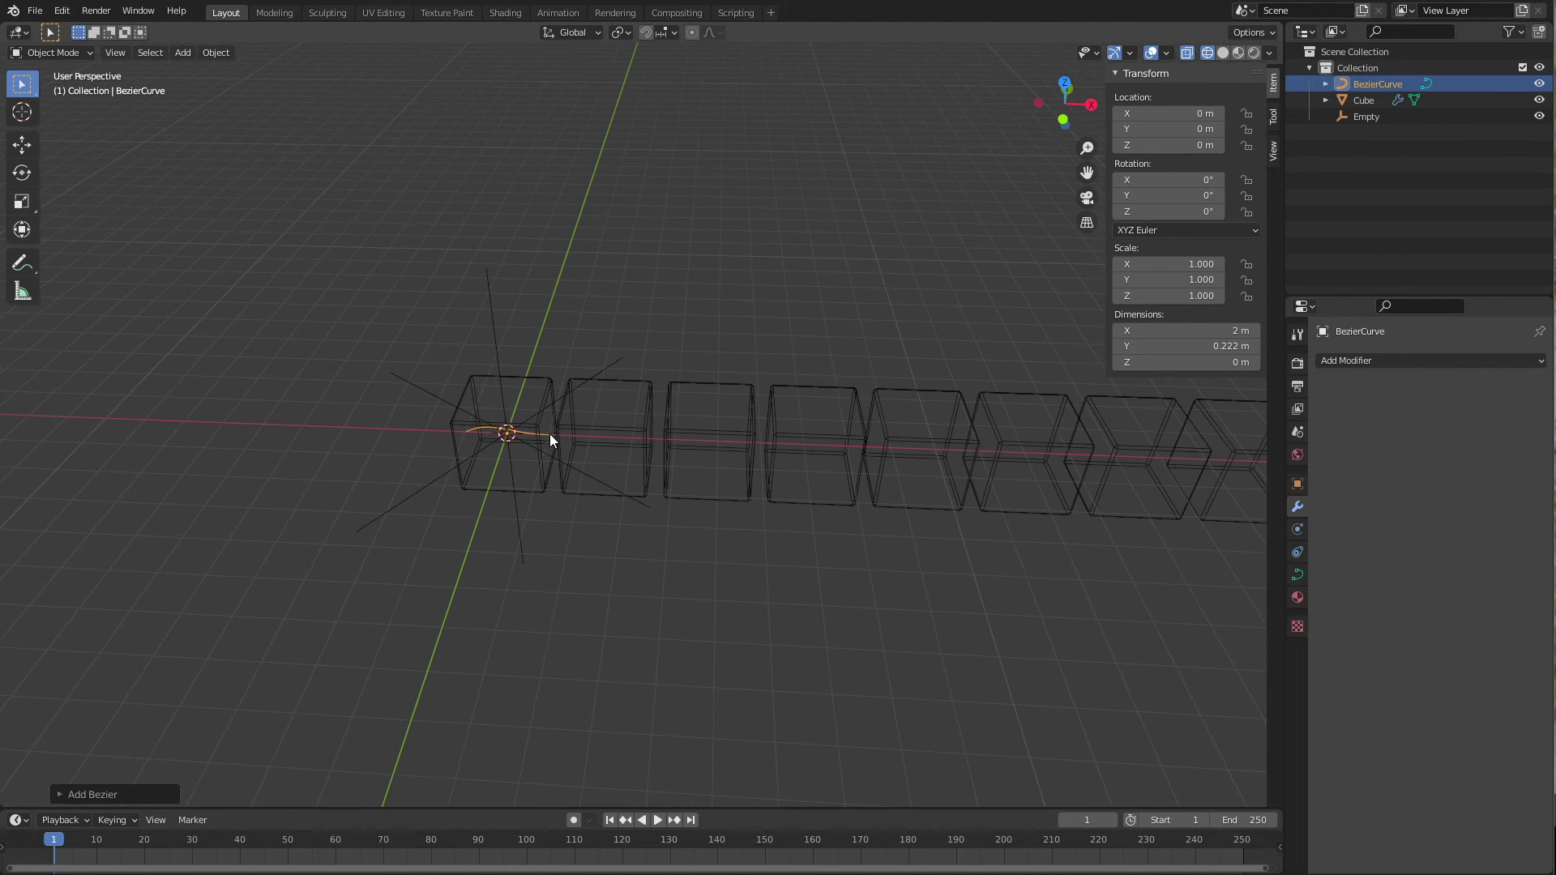
# Scale the cube array down to about 0.227 and the Bezier curve up to about 2.538.
pyautogui.click(658, 449)
pyautogui.press('s')
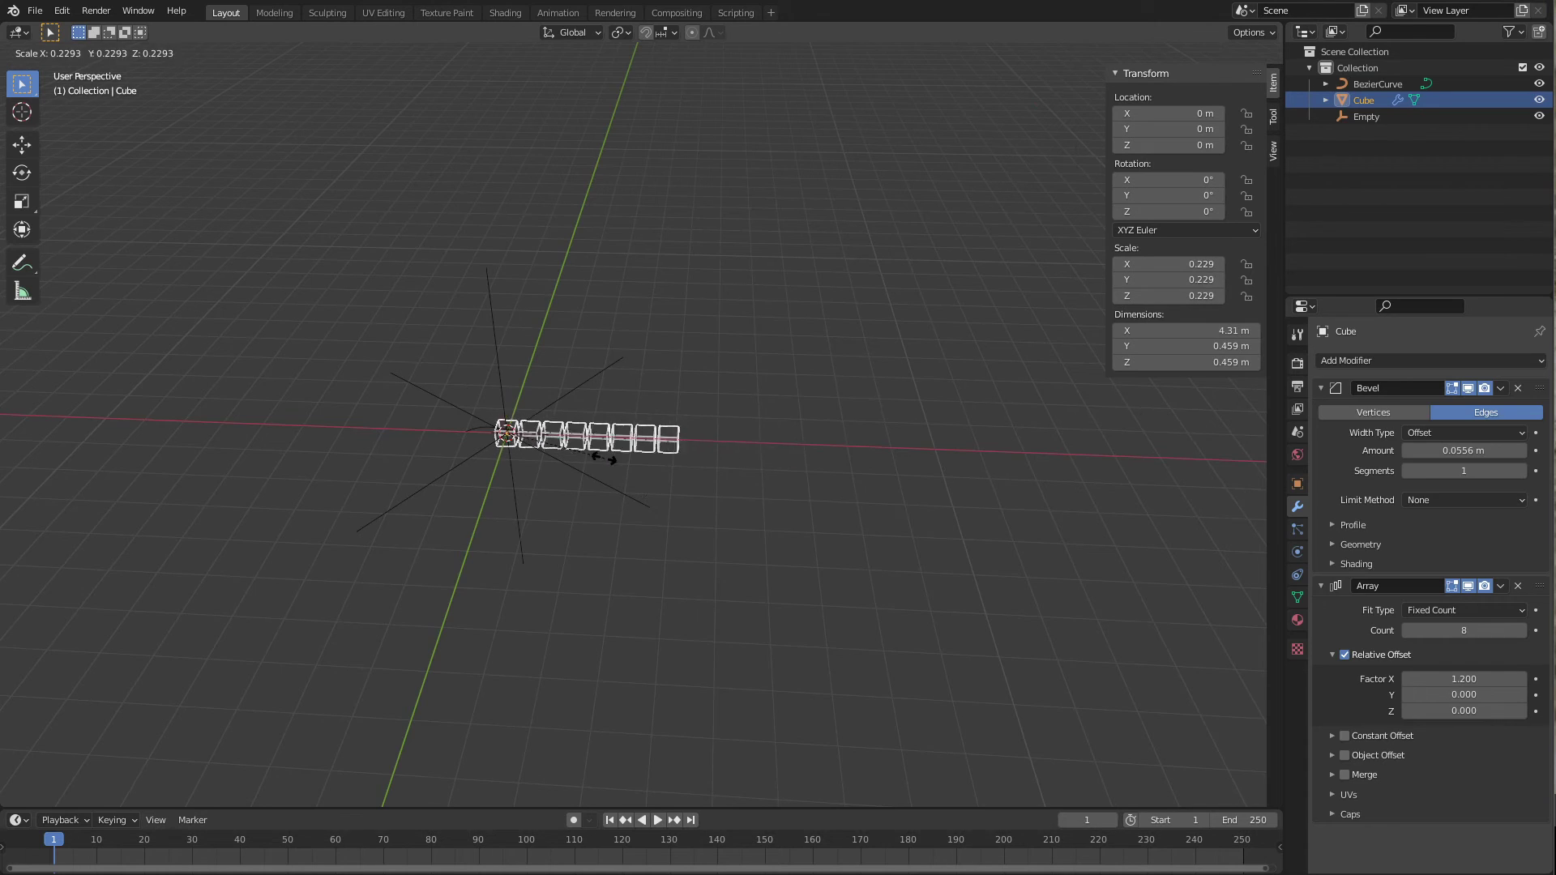
pyautogui.click(604, 458)
pyautogui.scroll(3, 722, 523)
pyautogui.press('s')
pyautogui.click(675, 456)
# Move the cube array along the X axis to about -2.33 m, at the start of the curve.
pyautogui.click(758, 459)
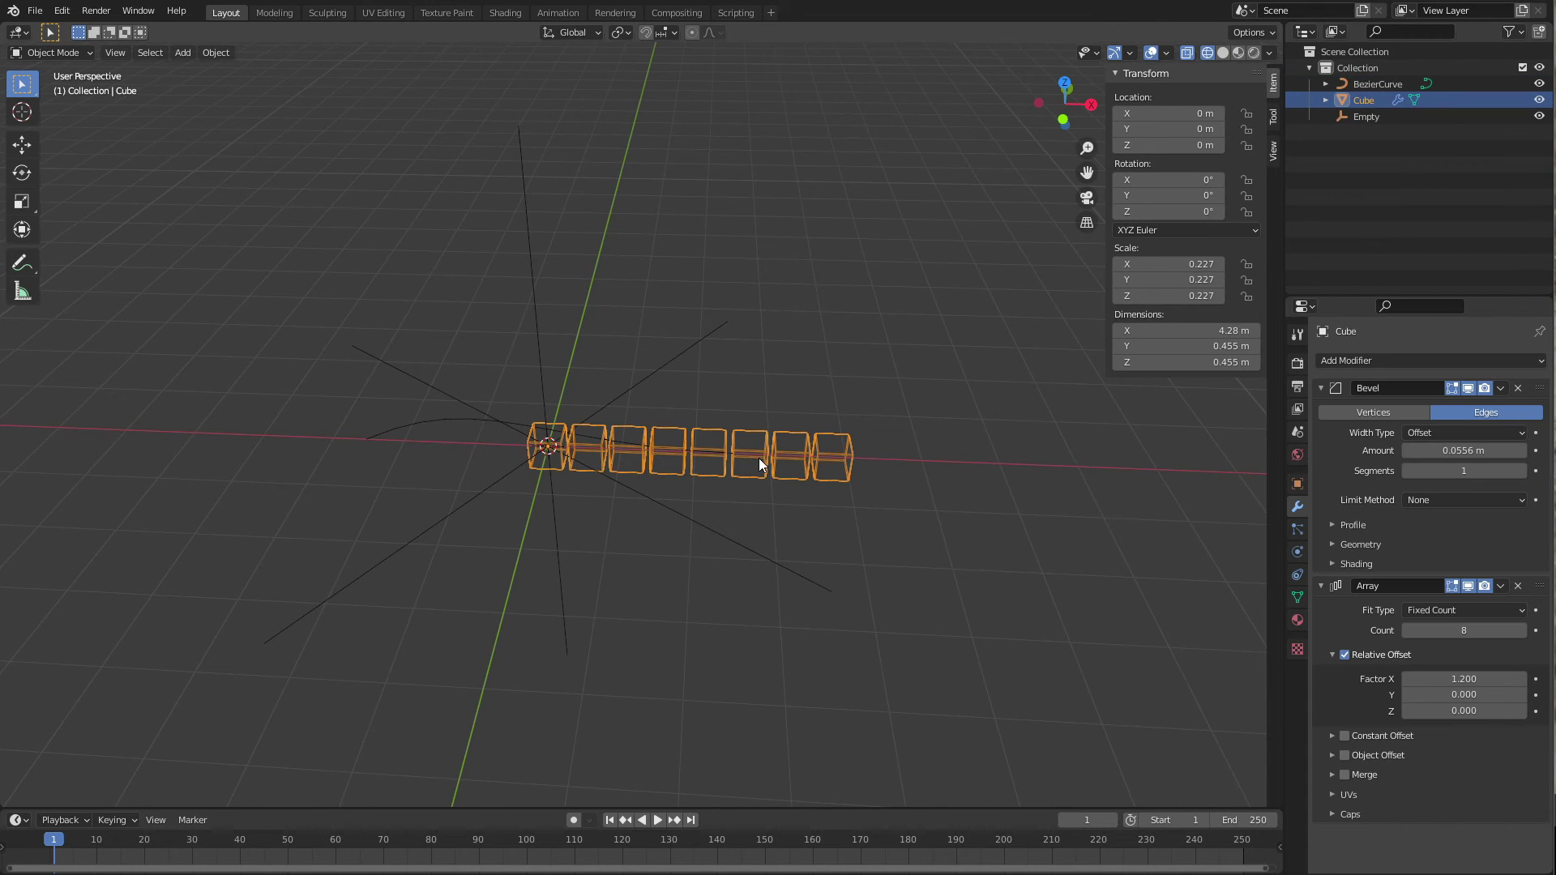
pyautogui.moveTo(750, 491); pyautogui.dragTo(751, 494, button='middle')
pyautogui.press('g')
pyautogui.press('z')
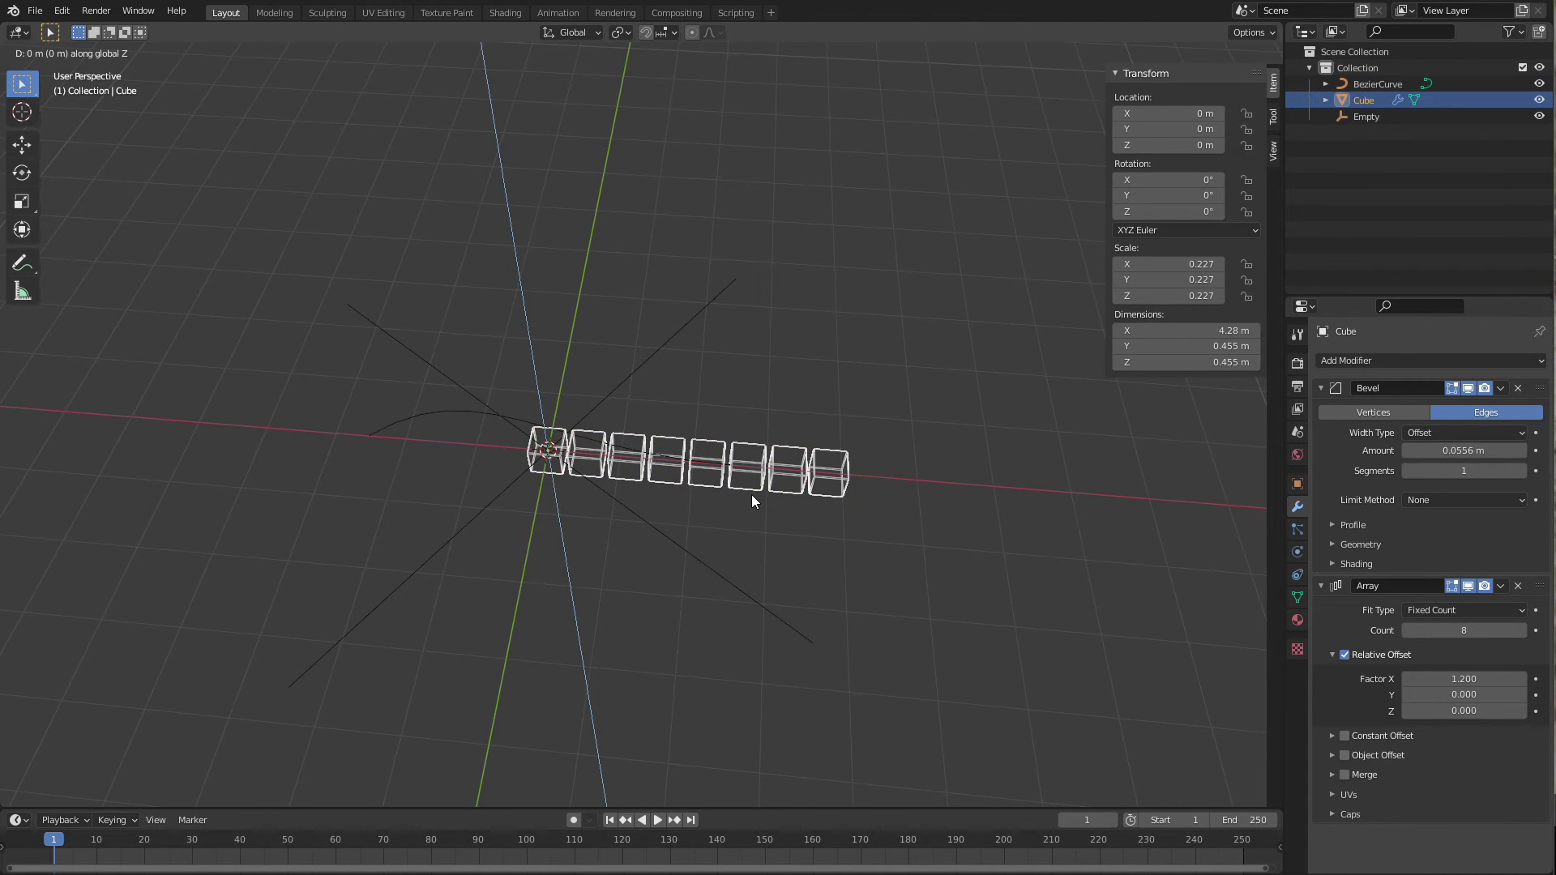
pyautogui.press('x')
pyautogui.click(567, 438)
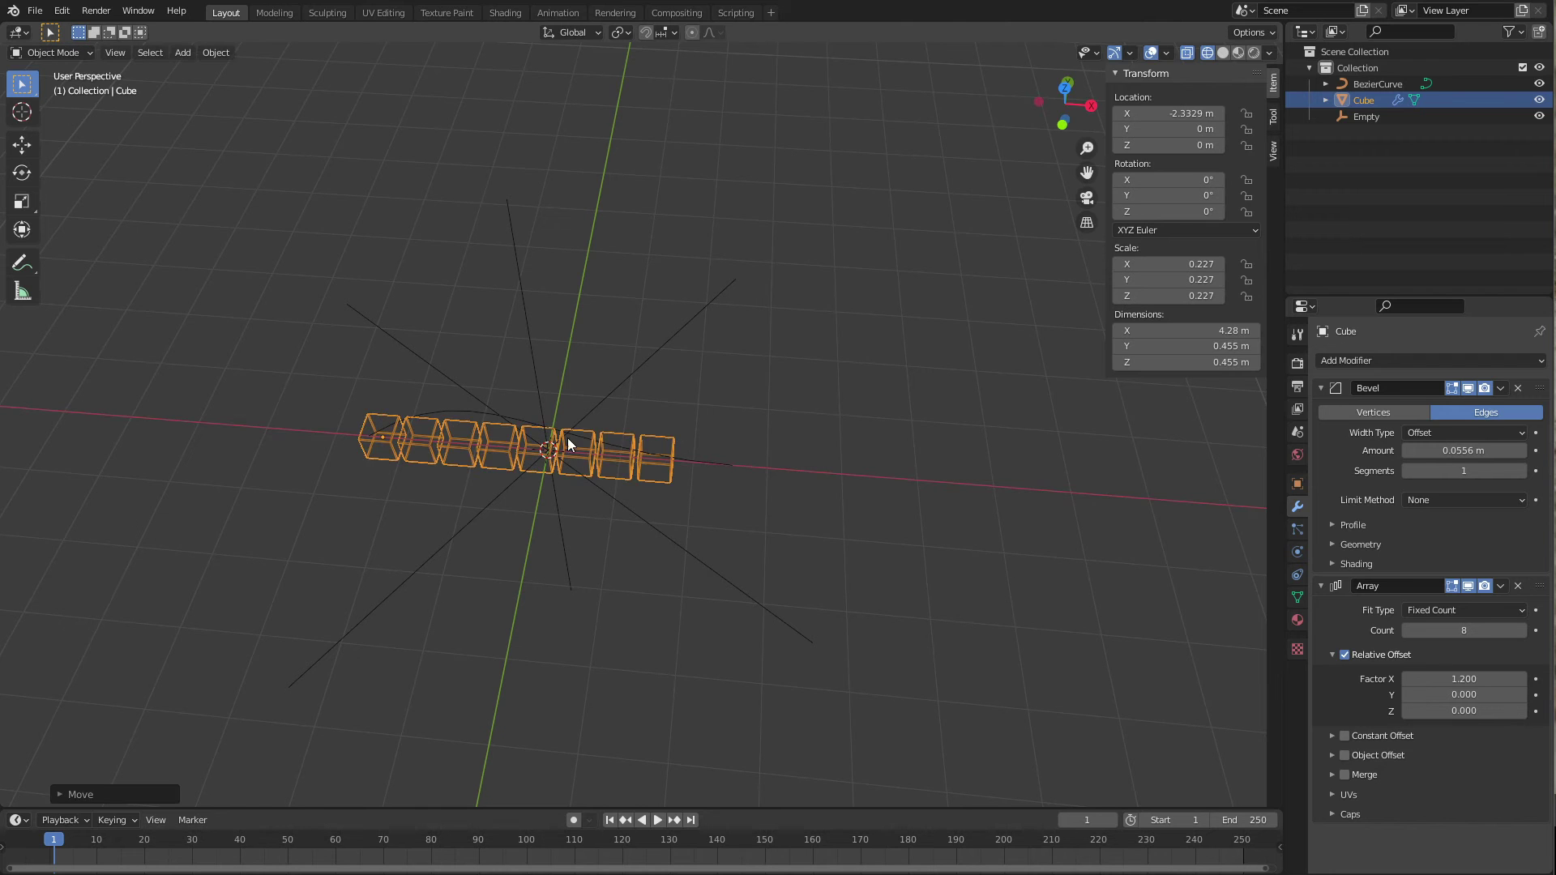
# Delete the empty from the scene.
pyautogui.click(541, 376)
pyautogui.press('x')
pyautogui.click(542, 376)
# Add a Wave modifier to the Bezier curve and play the animation.
pyautogui.click(544, 436)
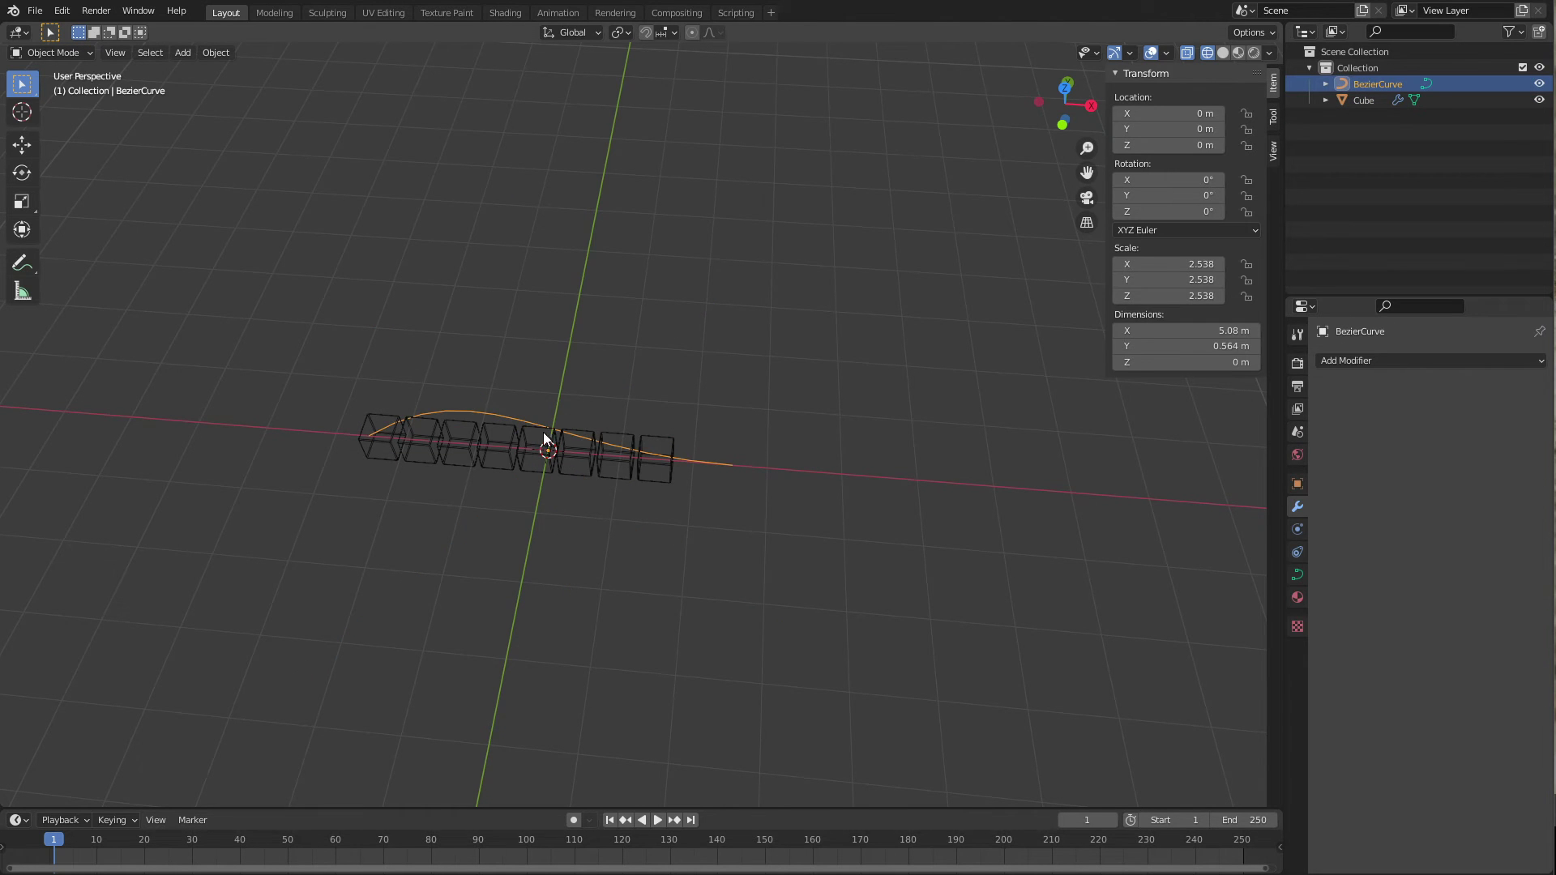
pyautogui.moveTo(593, 474); pyautogui.dragTo(660, 514, button='middle')
pyautogui.scroll(2, 660, 514)
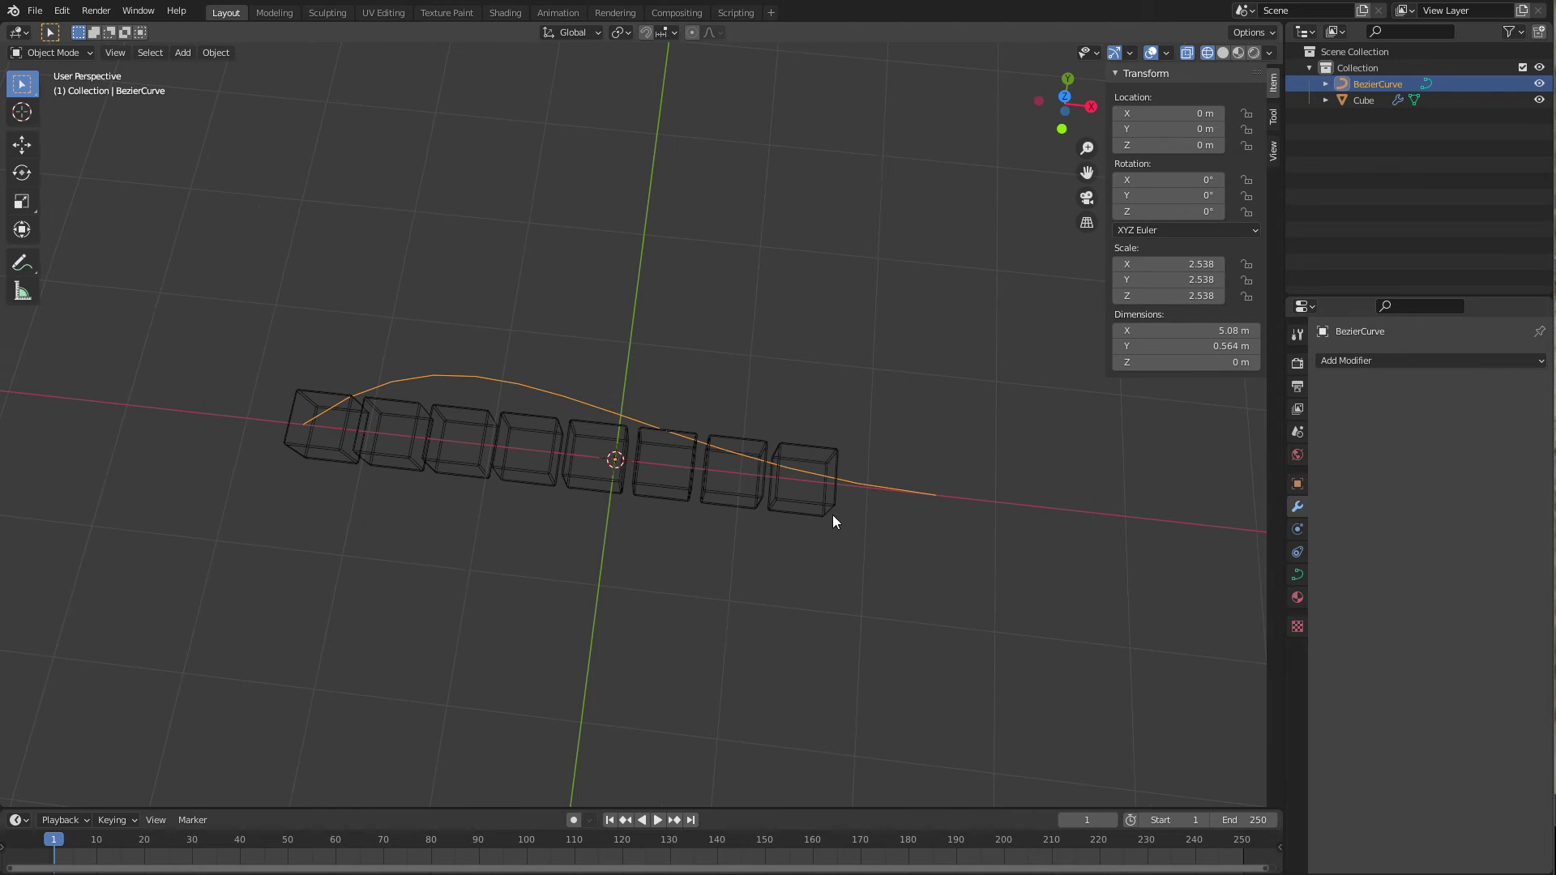
pyautogui.click(1353, 361)
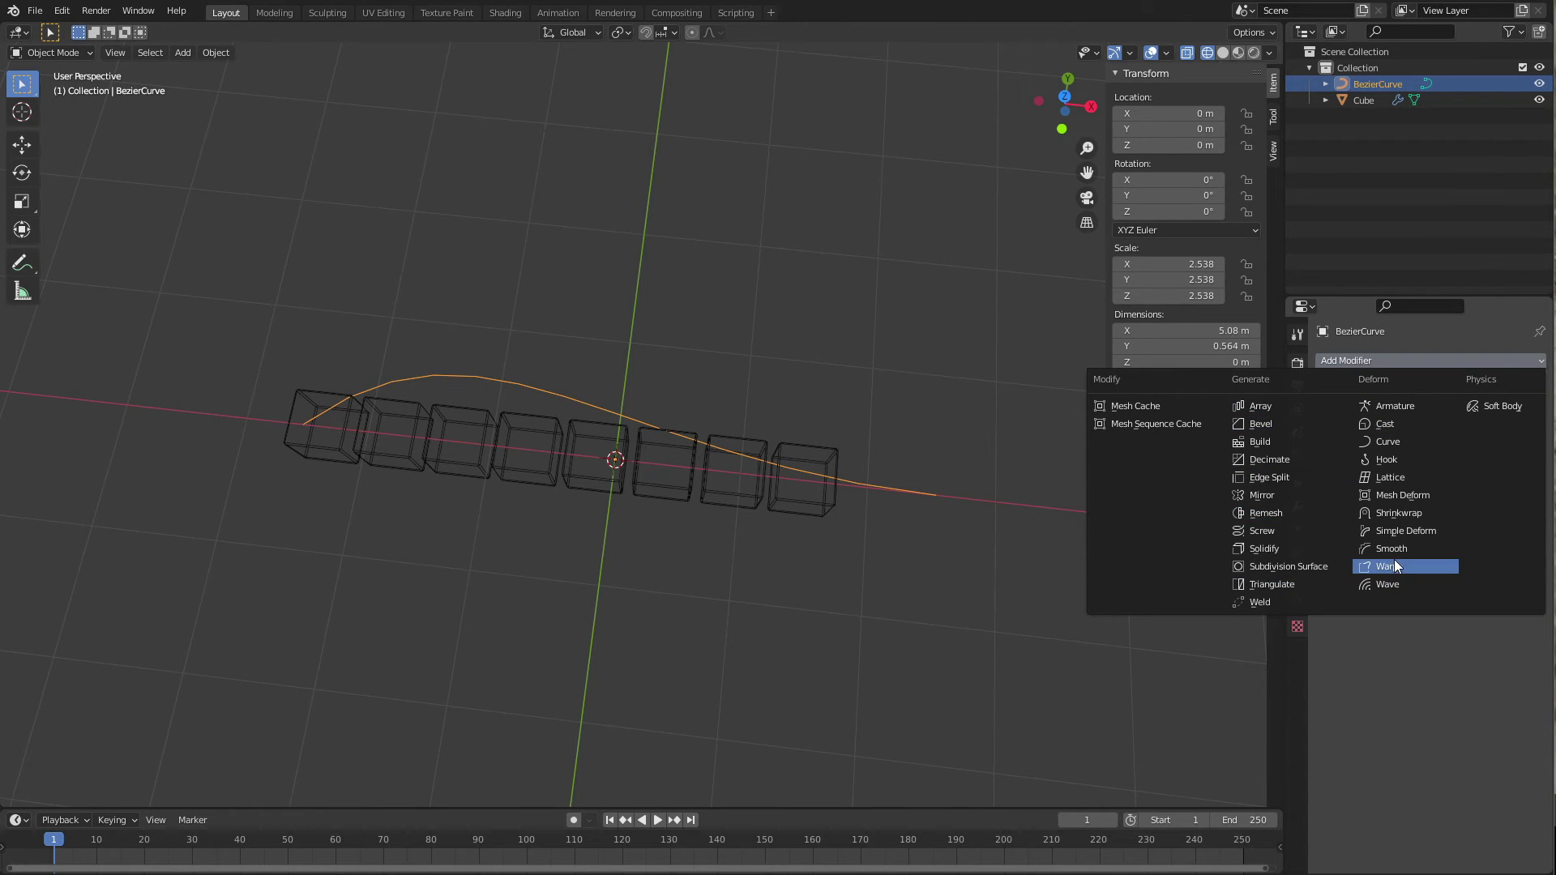
pyautogui.click(1394, 584)
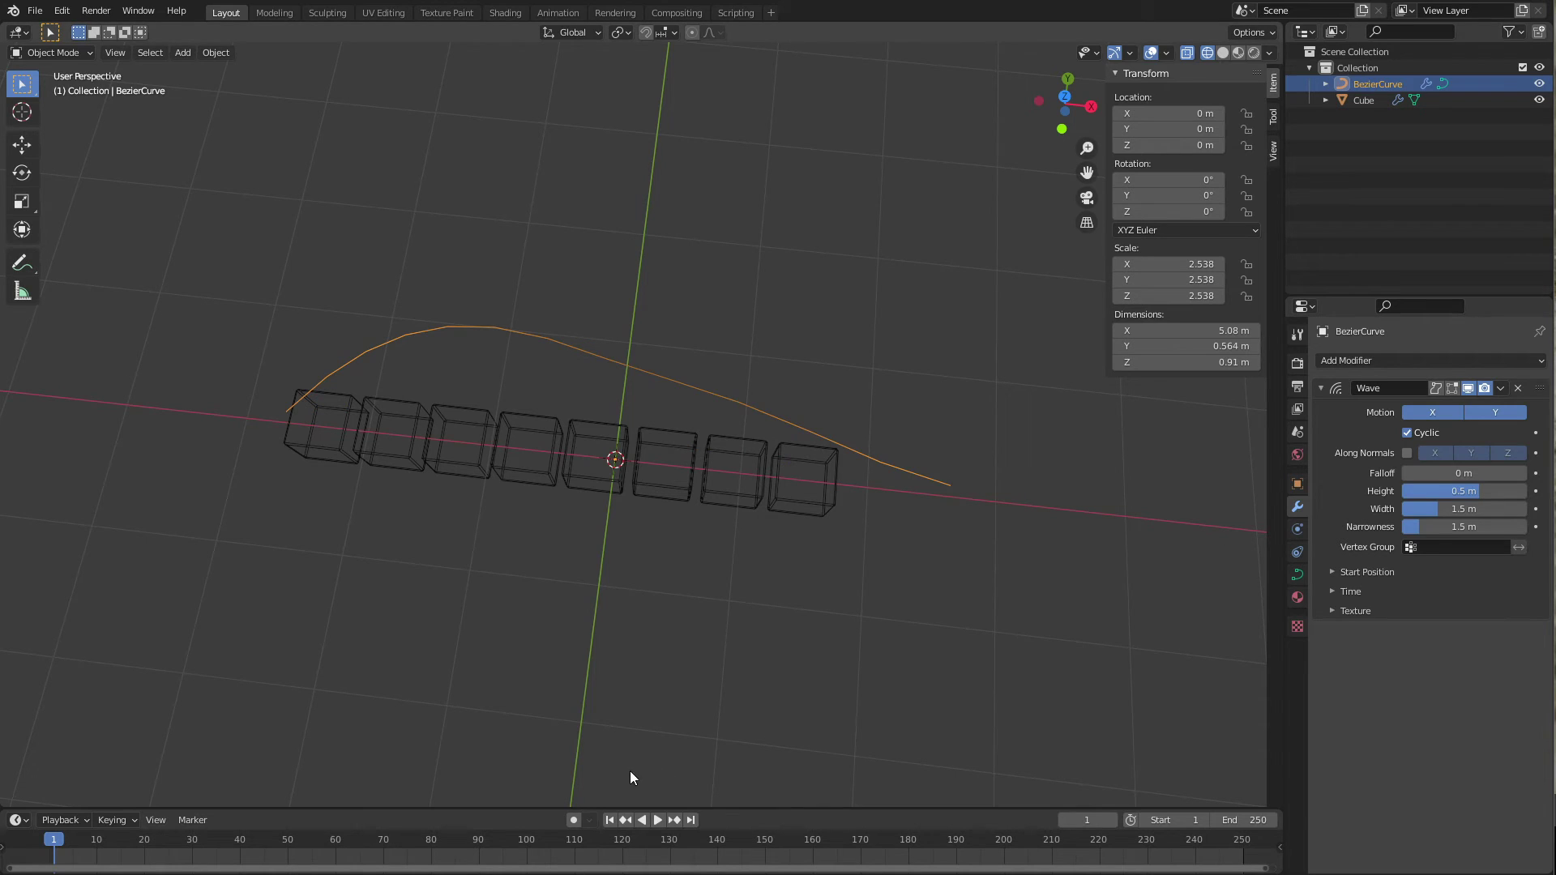
pyautogui.press('space')
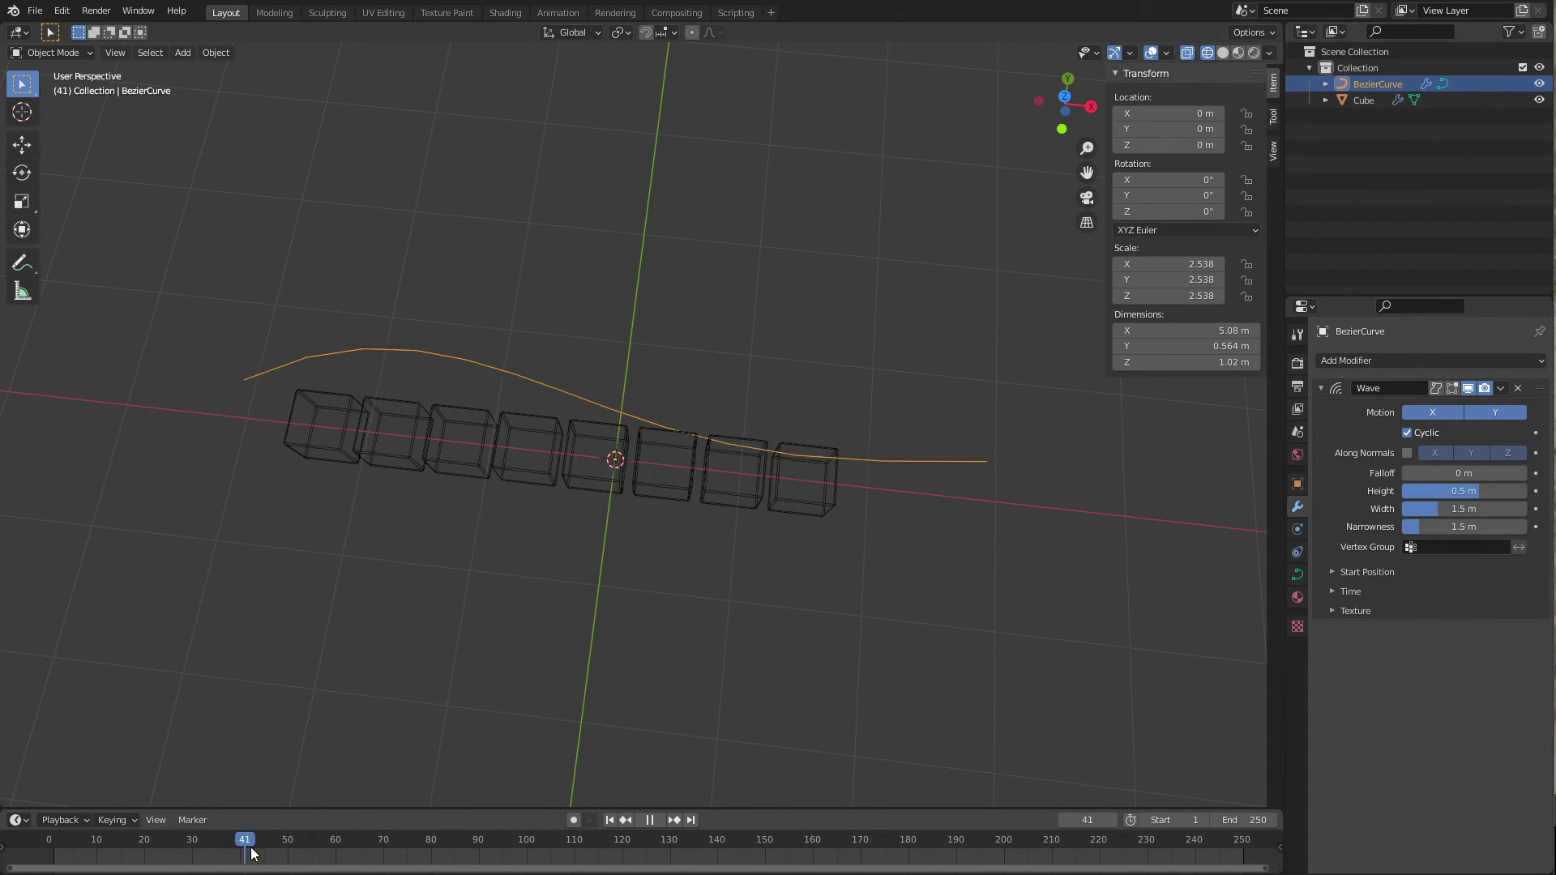
# Scrub the timeline, stop the animation playback, and set the current frame to 39.
pyautogui.moveTo(251, 853); pyautogui.dragTo(173, 856)
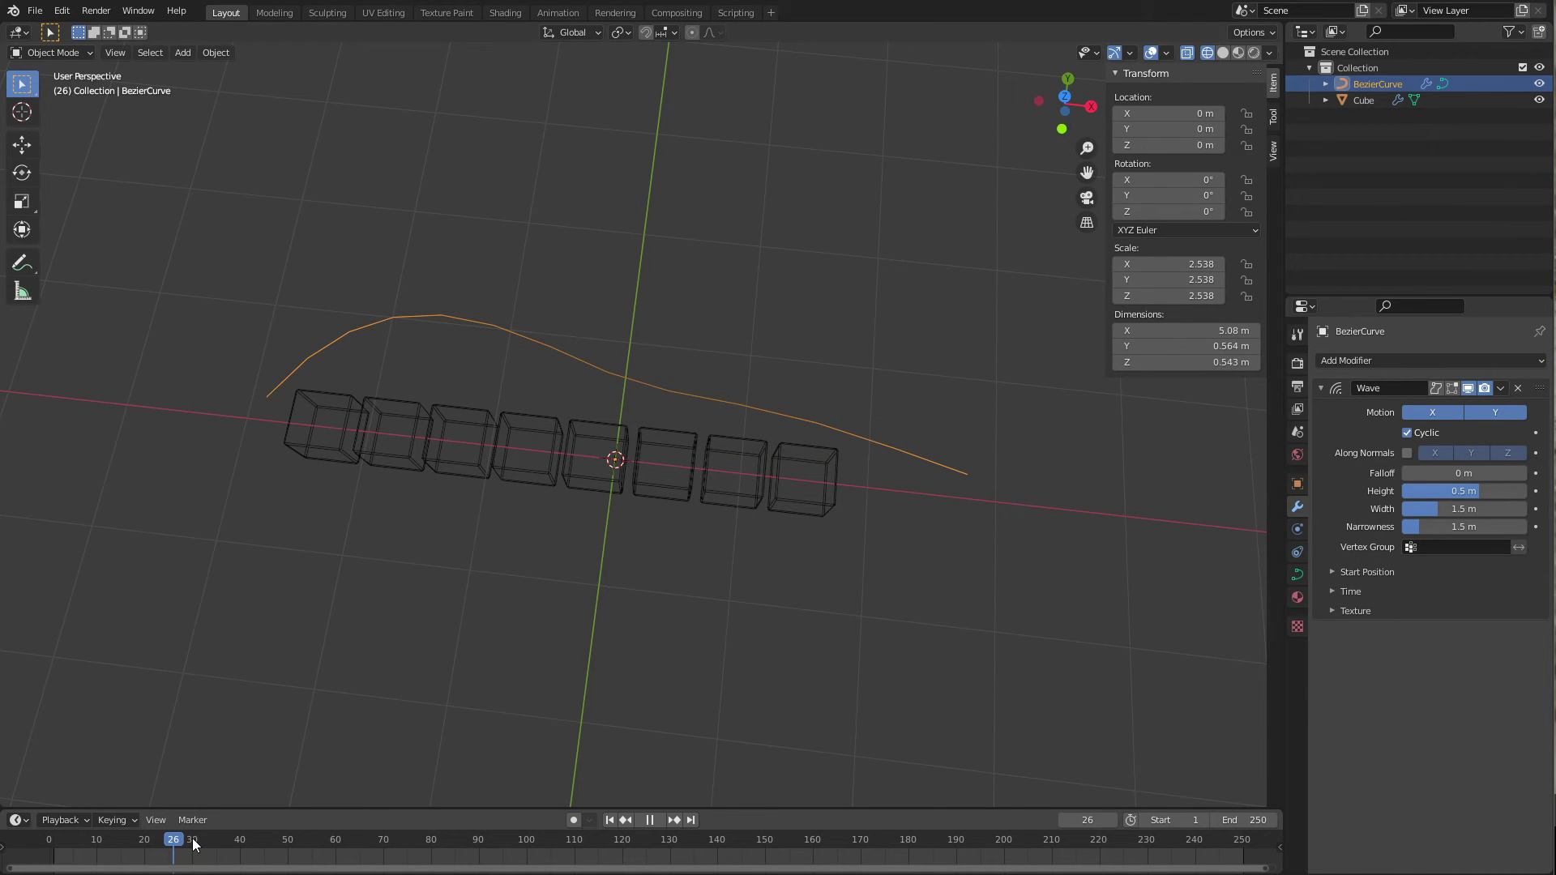
pyautogui.press('space')
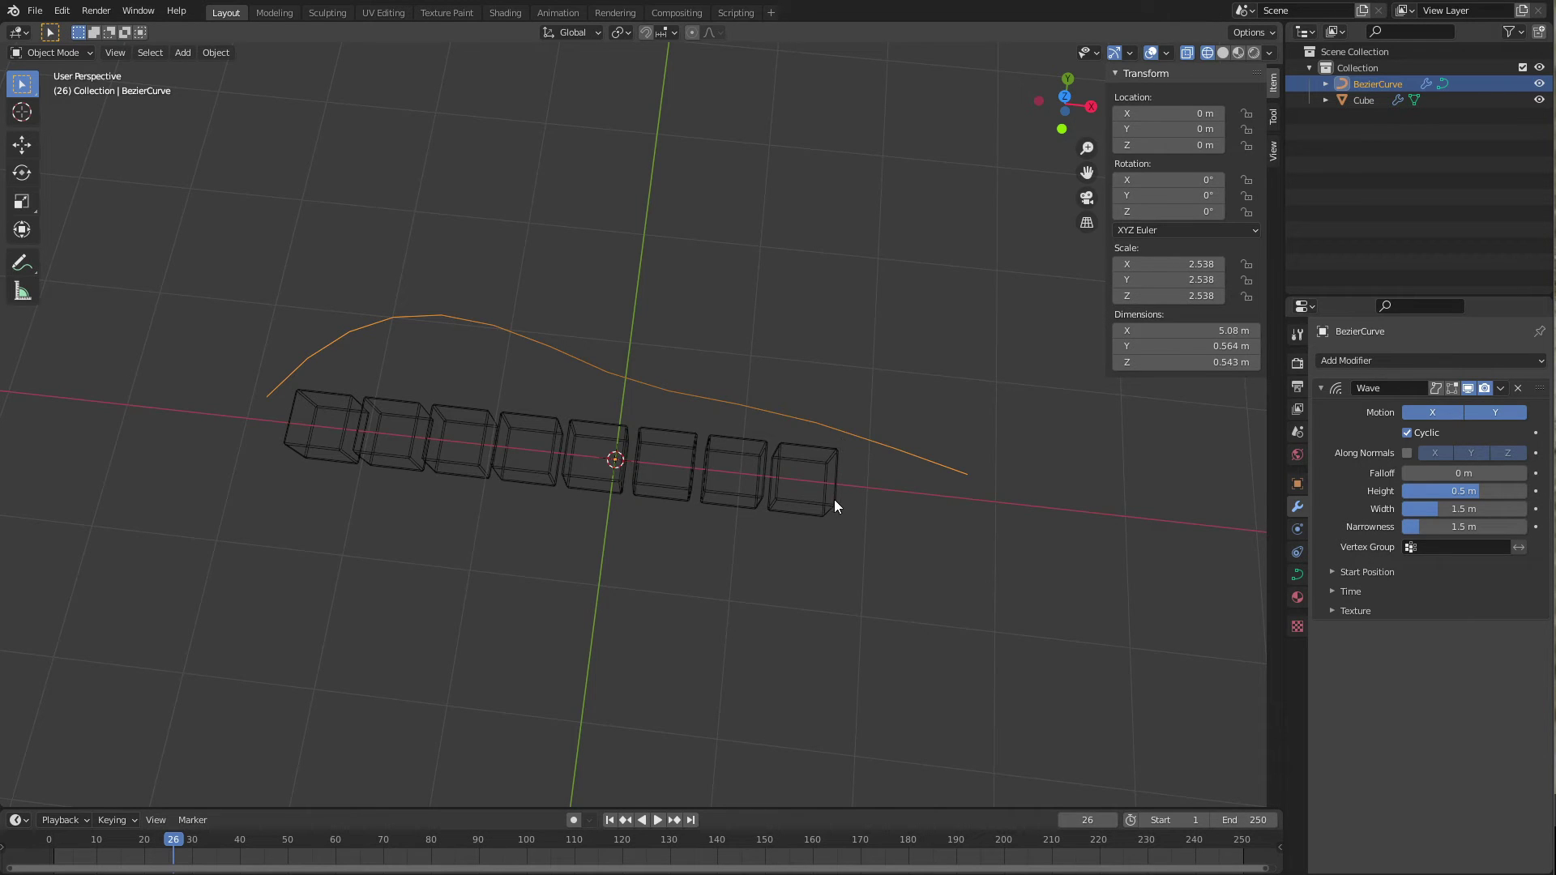
pyautogui.moveTo(213, 843)
pyautogui.mouseDown()
pyautogui.moveTo(312, 843)
pyautogui.moveTo(236, 841)
pyautogui.mouseUp()
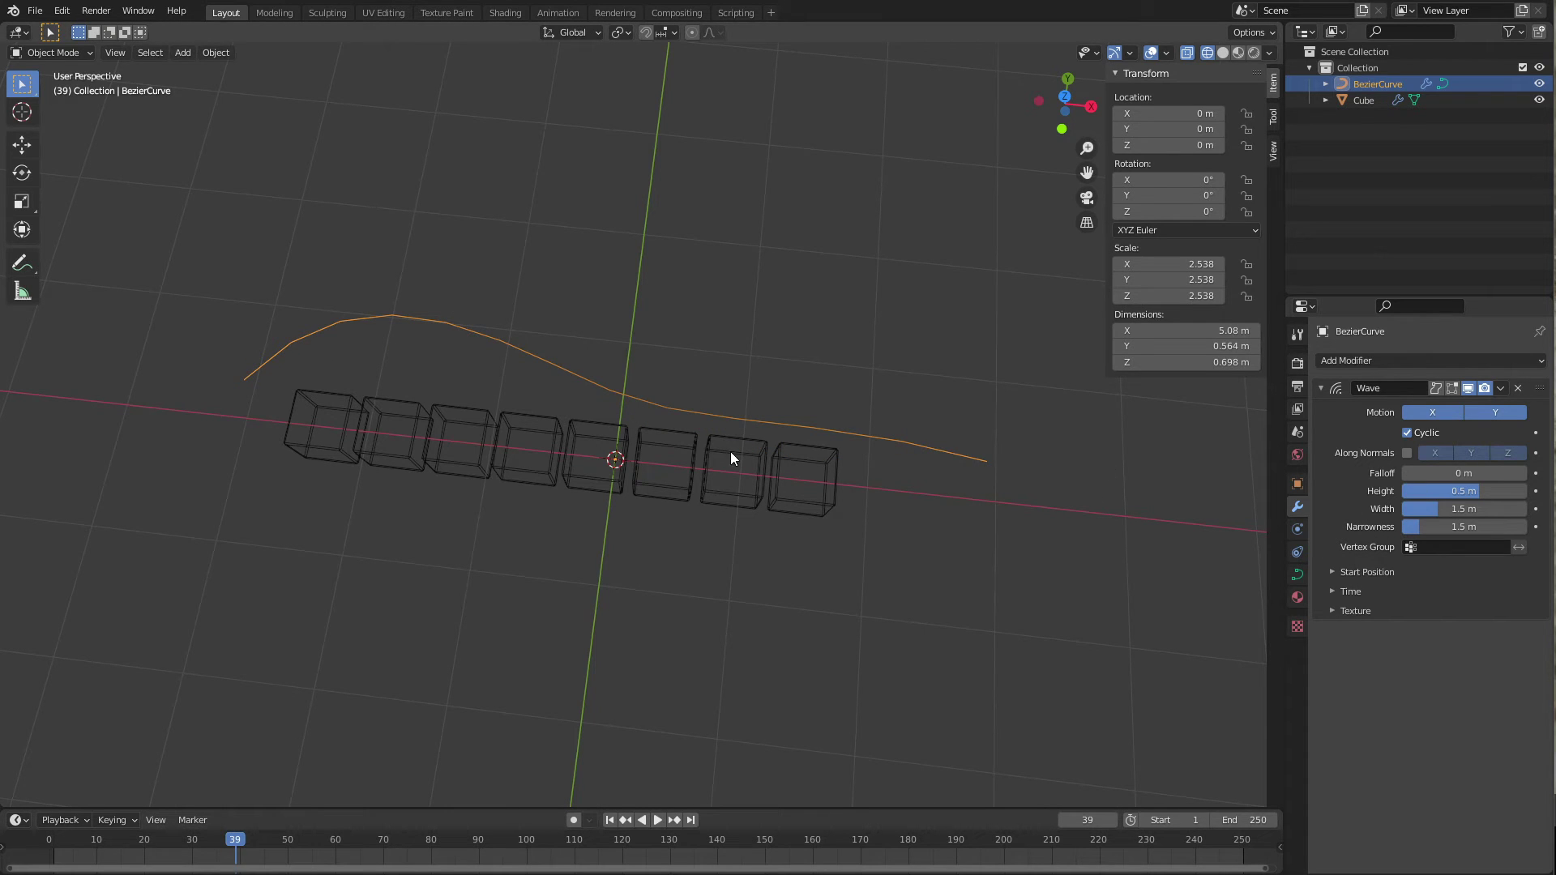
pyautogui.moveTo(663, 488); pyautogui.dragTo(716, 464, button='middle')
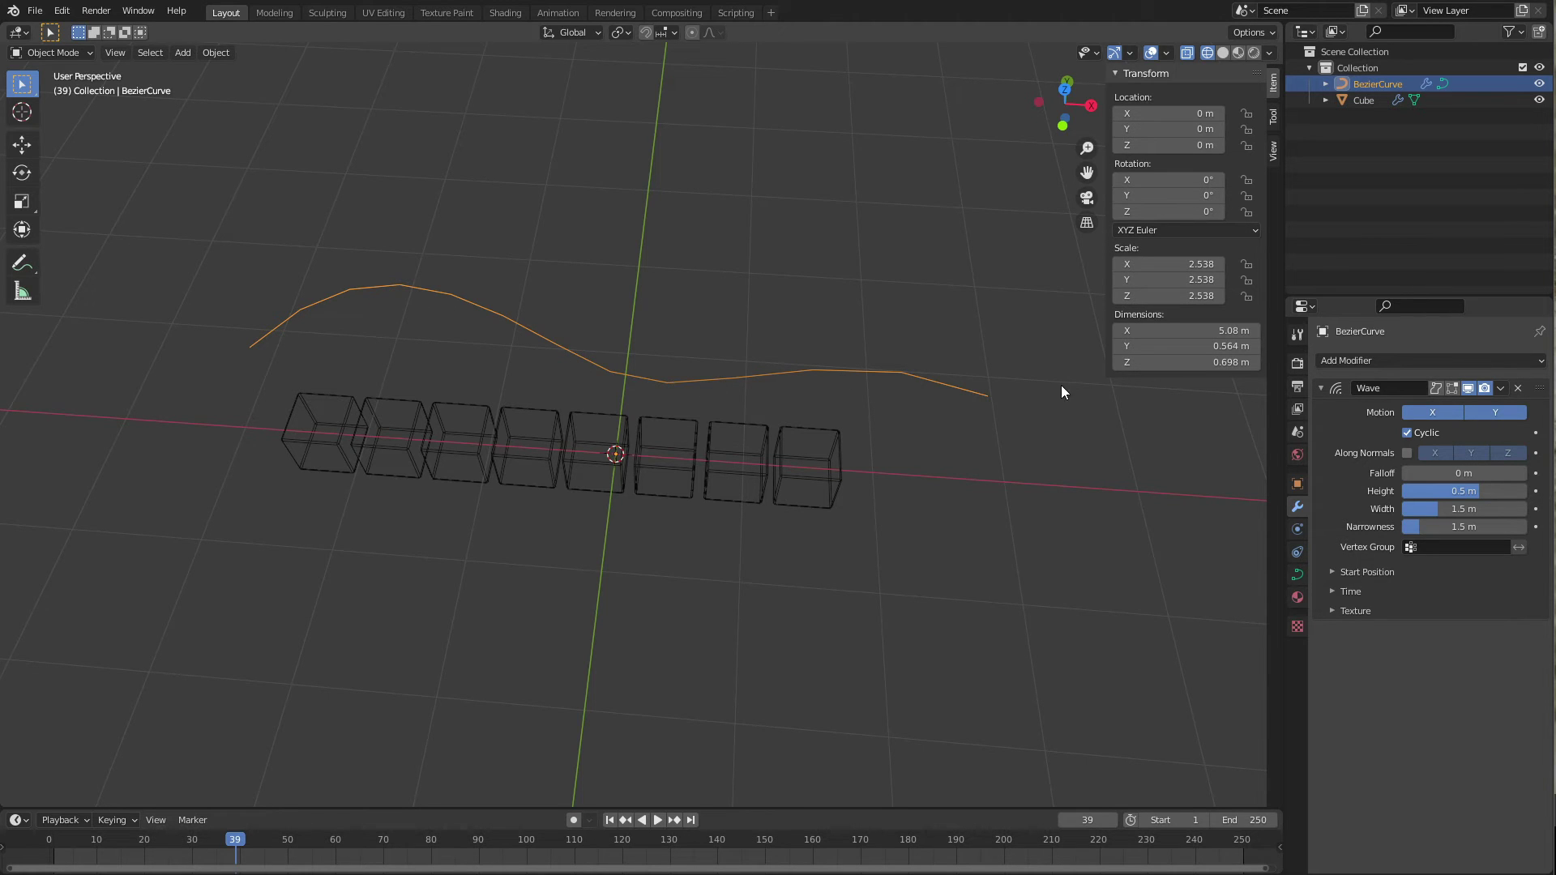
# Turn off the cube array's Bevel modifier in the render and viewport, and switch the viewport to solid shading.
pyautogui.click(823, 472)
pyautogui.click(795, 373)
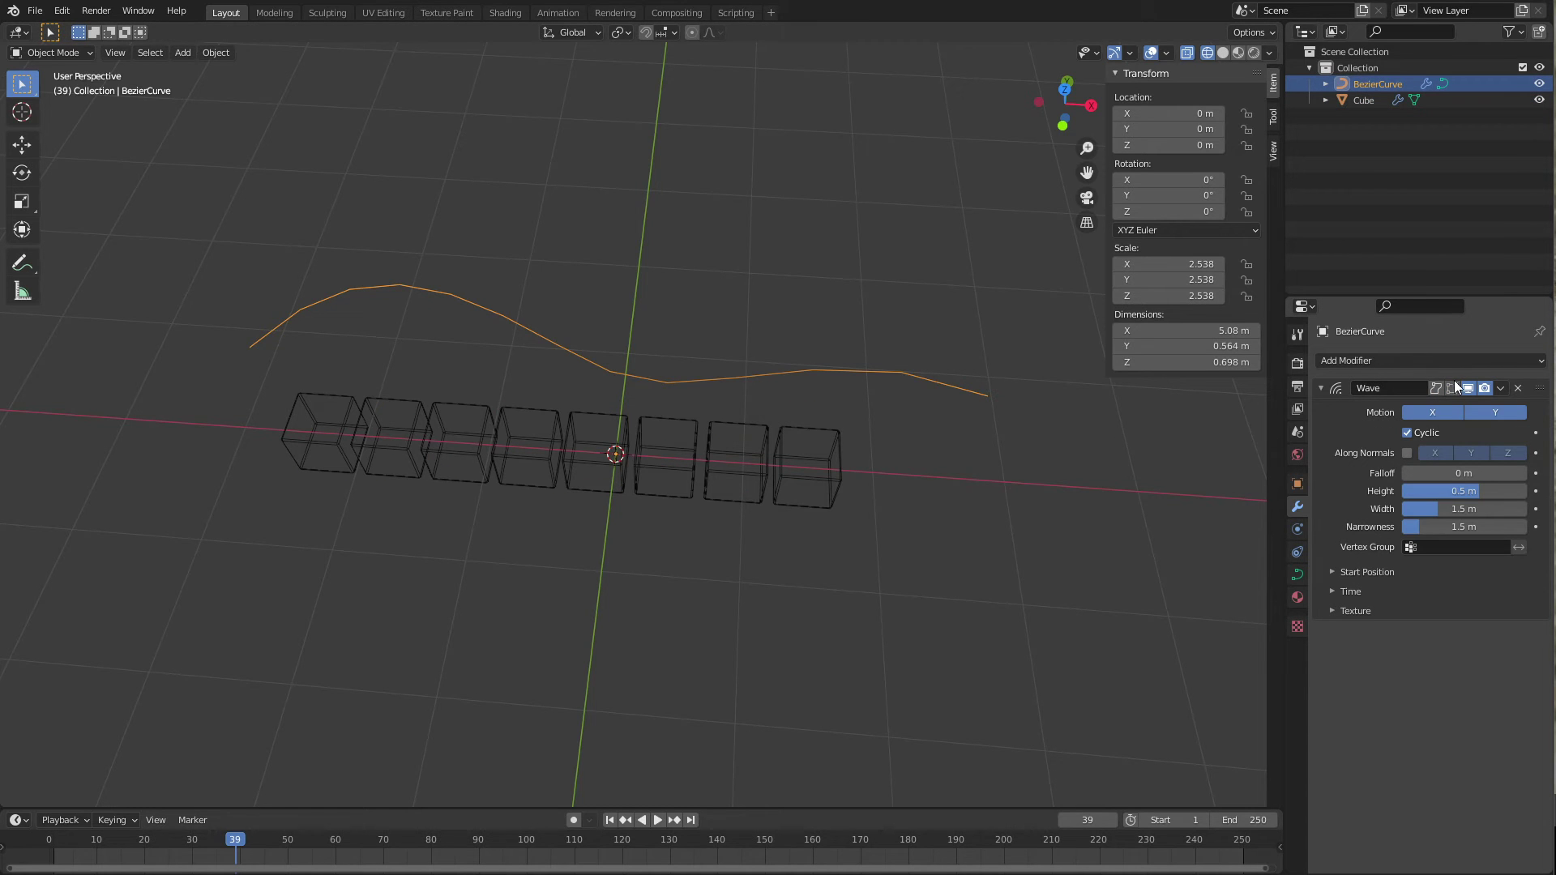
pyautogui.click(842, 472)
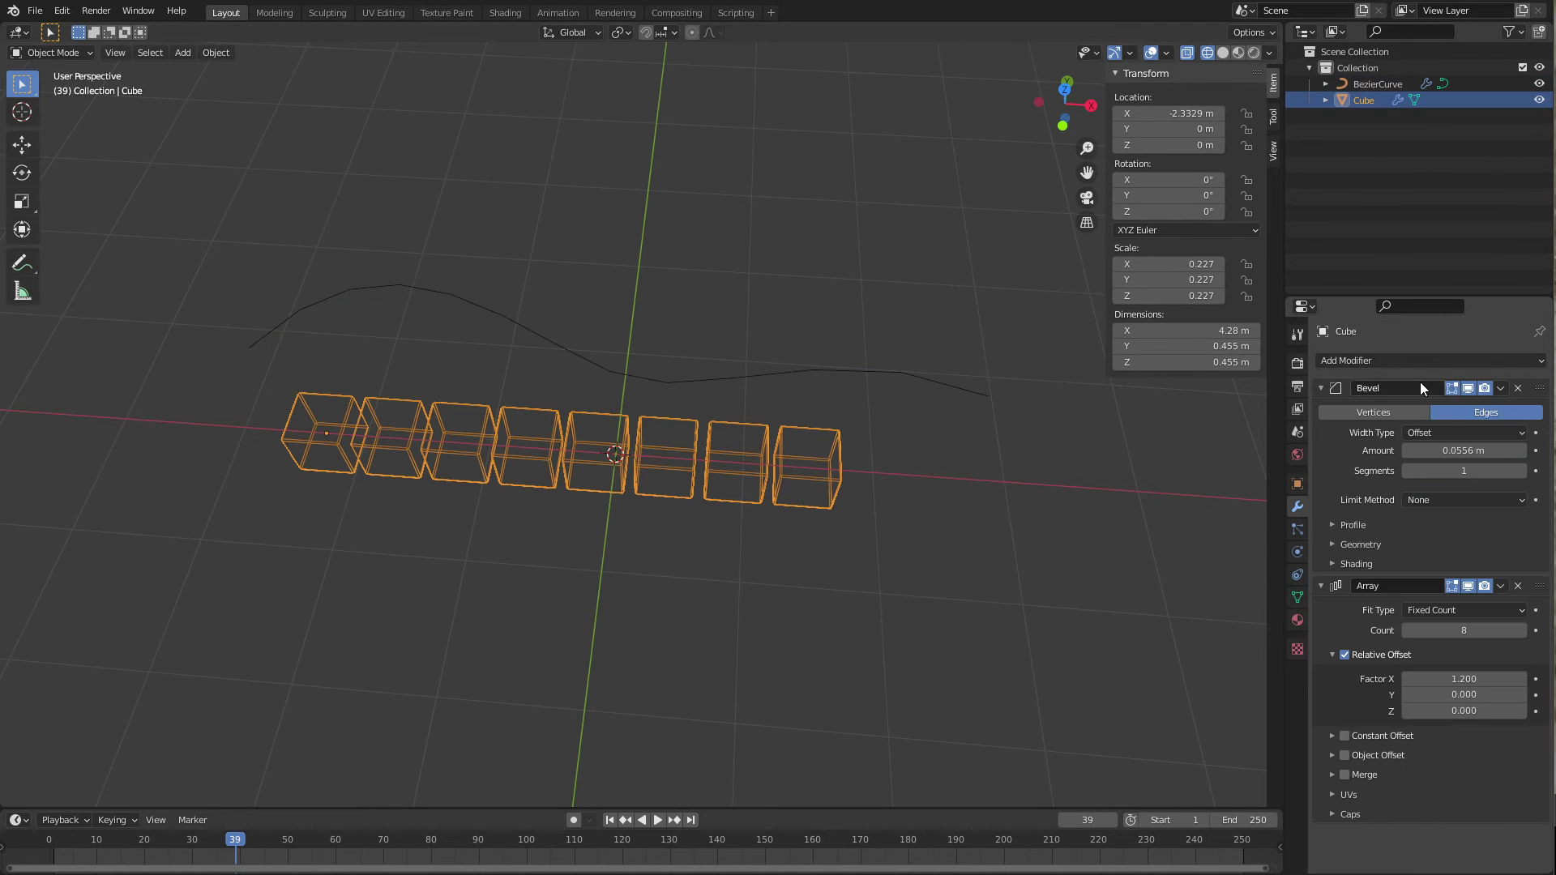
pyautogui.click(1485, 389)
pyautogui.click(1467, 390)
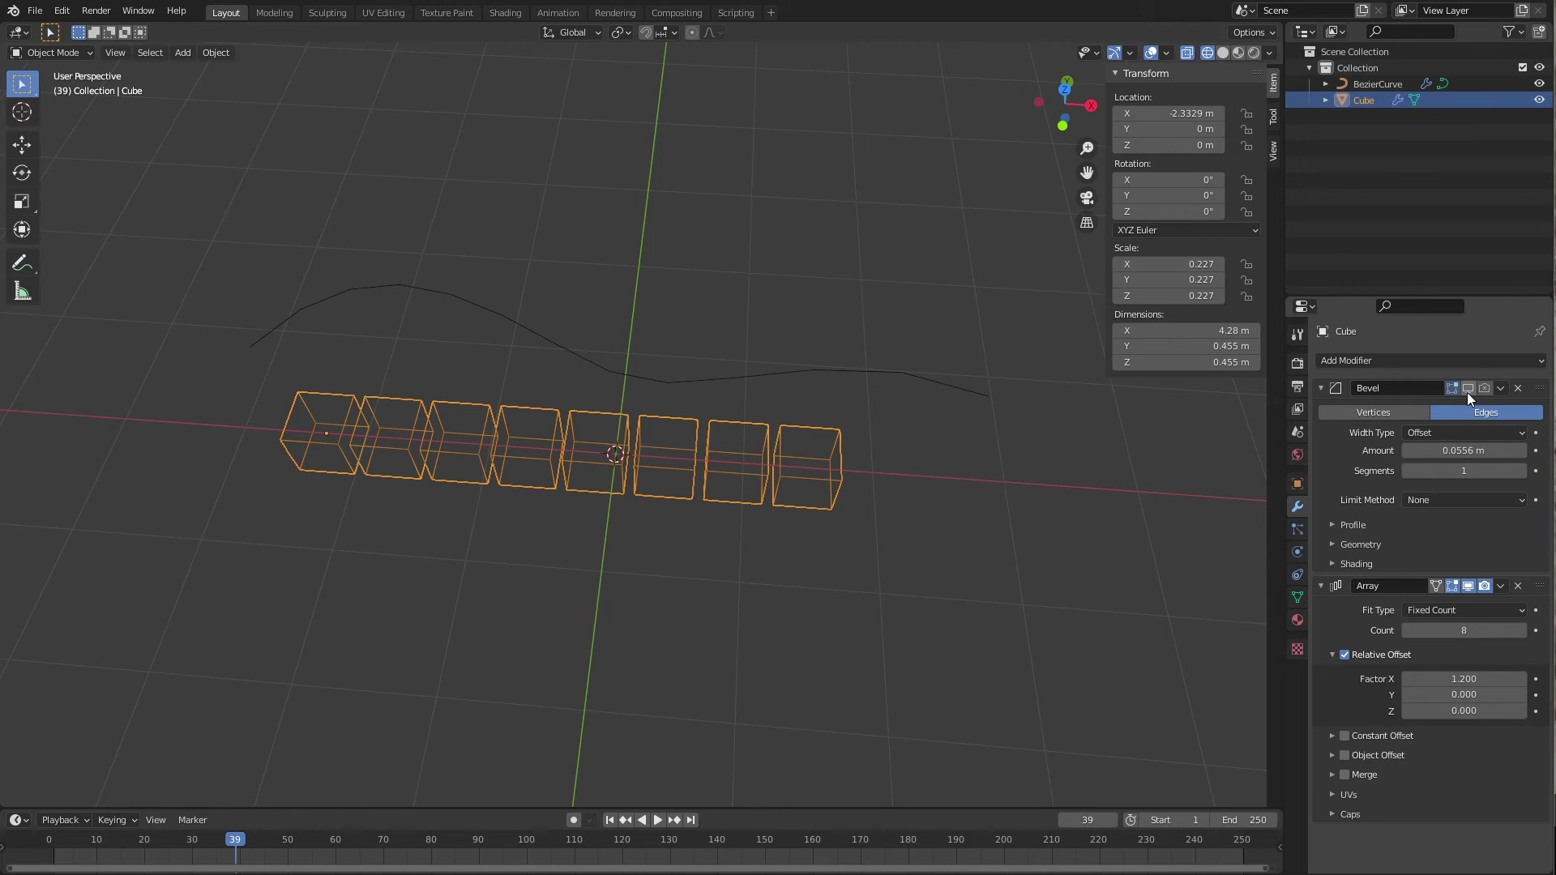
pyautogui.hotkey('shift', 'z')
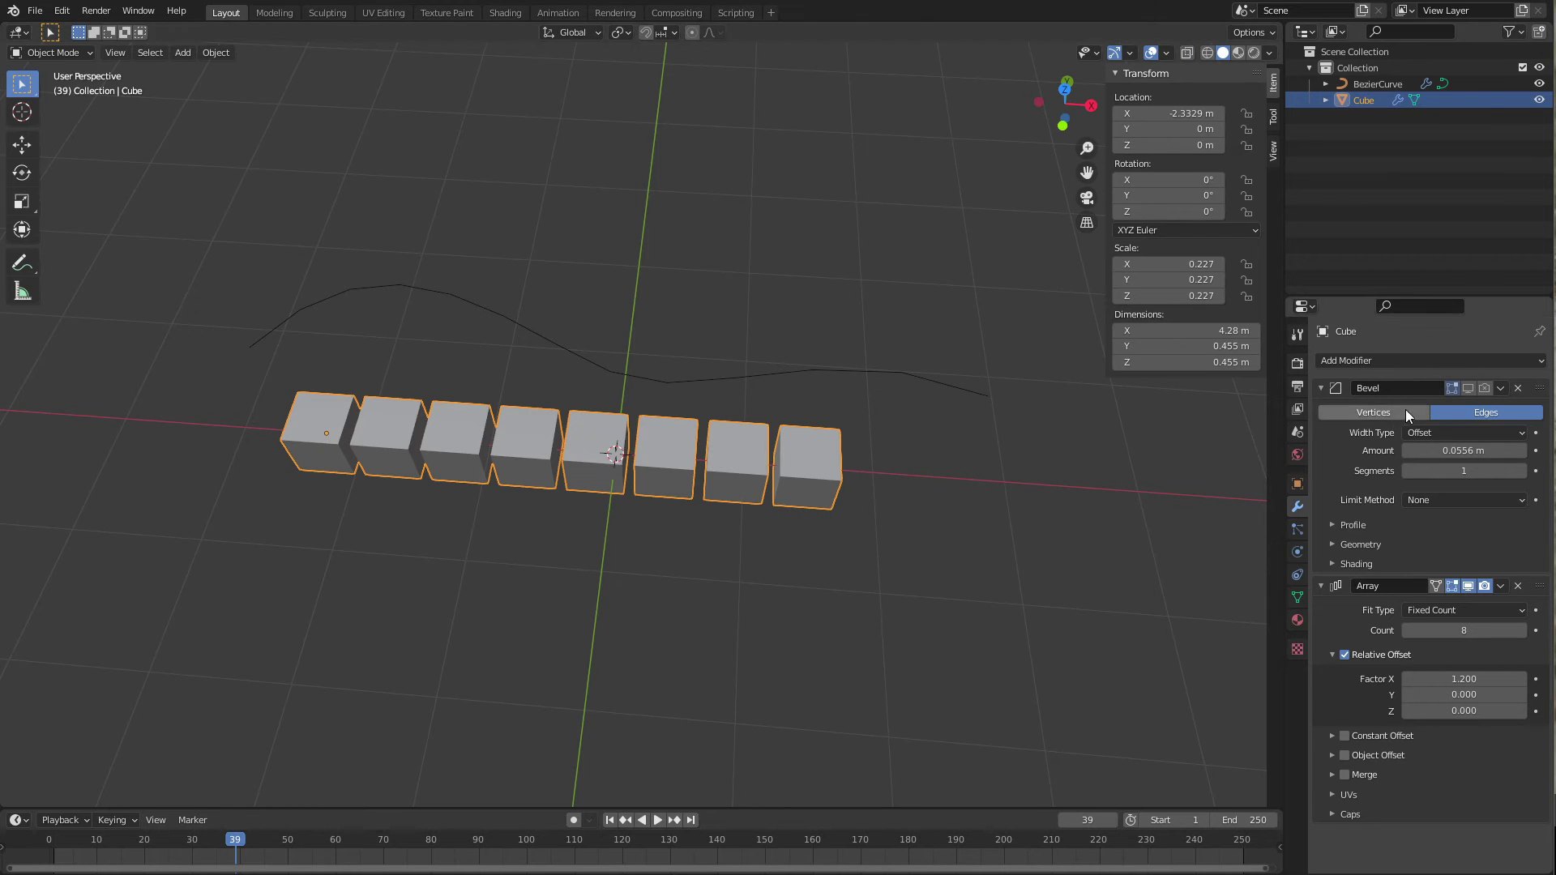
# Turn the Bevel back on for viewport and render but off in Edit Mode, and inspect the array in Edit Mode.
pyautogui.click(1467, 389)
pyautogui.click(1452, 388)
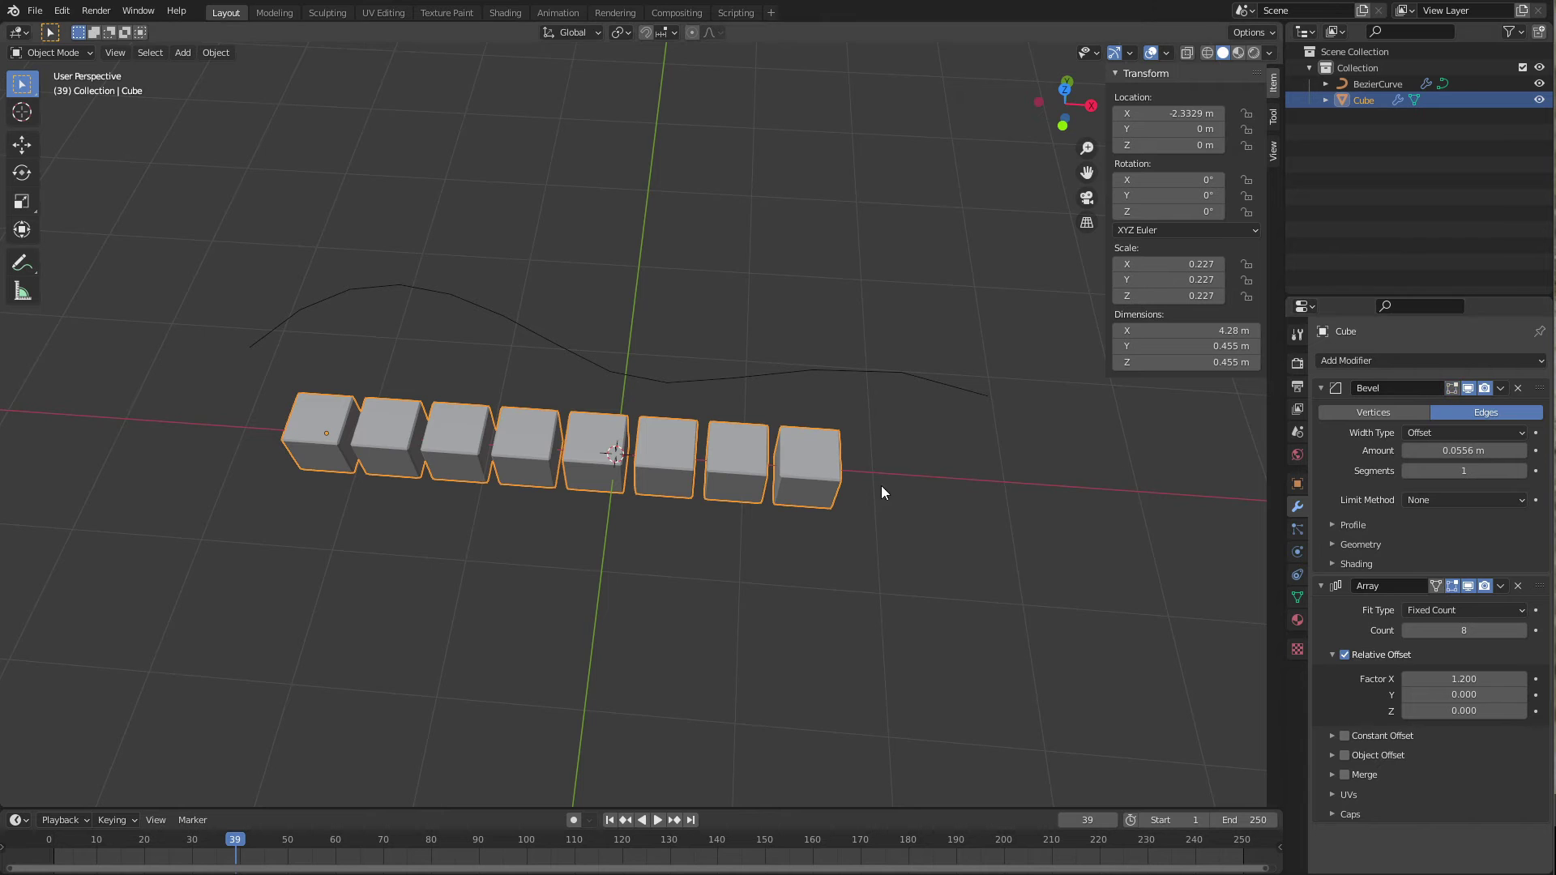
pyautogui.scroll(5, 740, 459)
pyautogui.press('Tab')
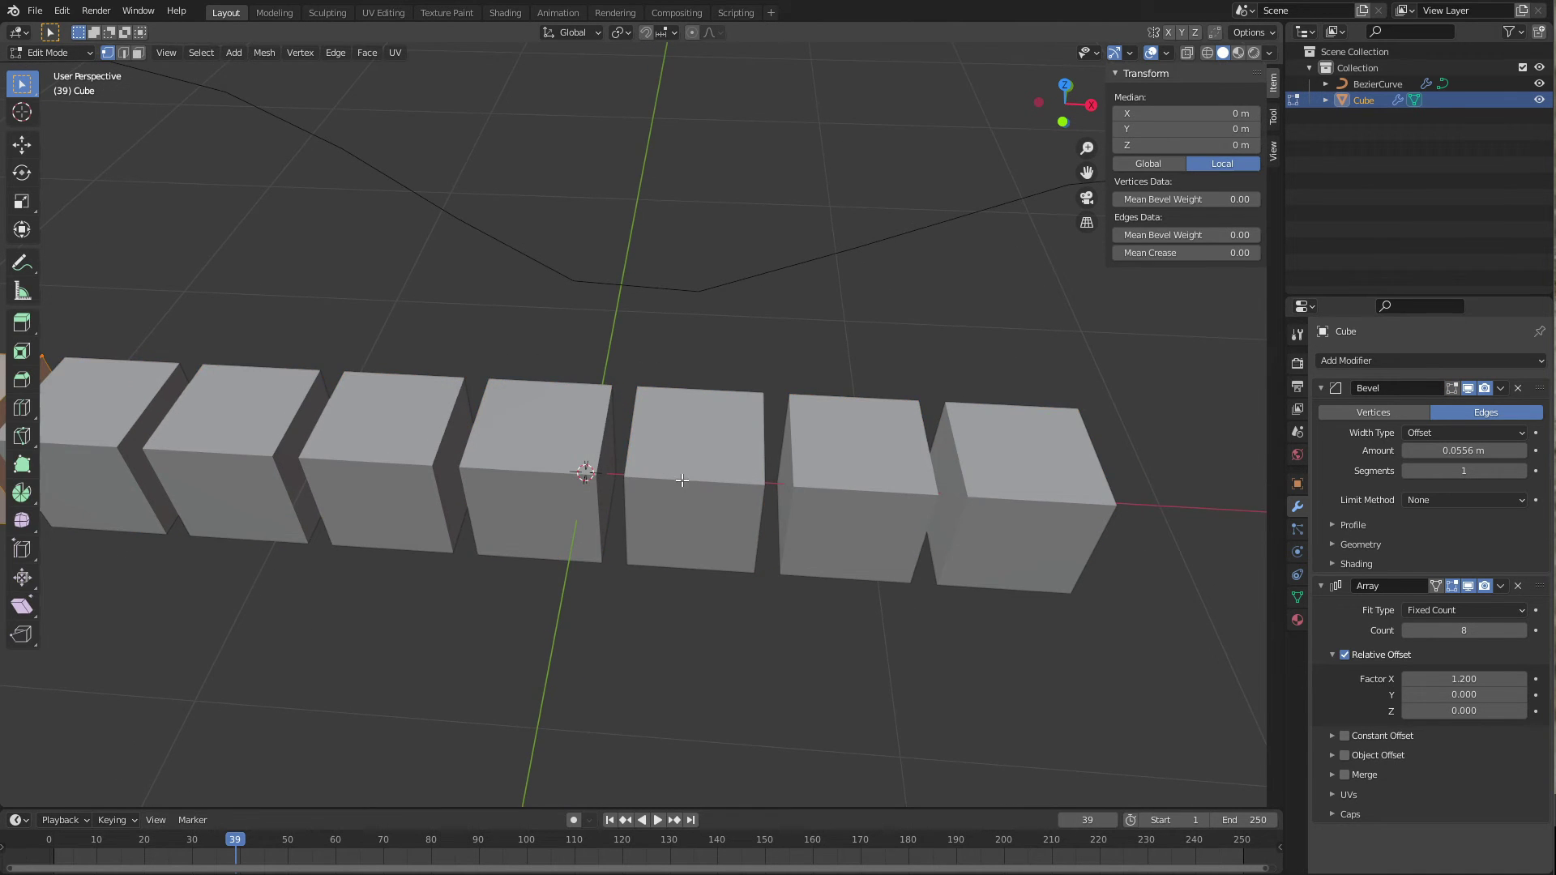
pyautogui.keyDown('ctrl'); pyautogui.scroll(5, 893, 449); pyautogui.keyUp('ctrl')
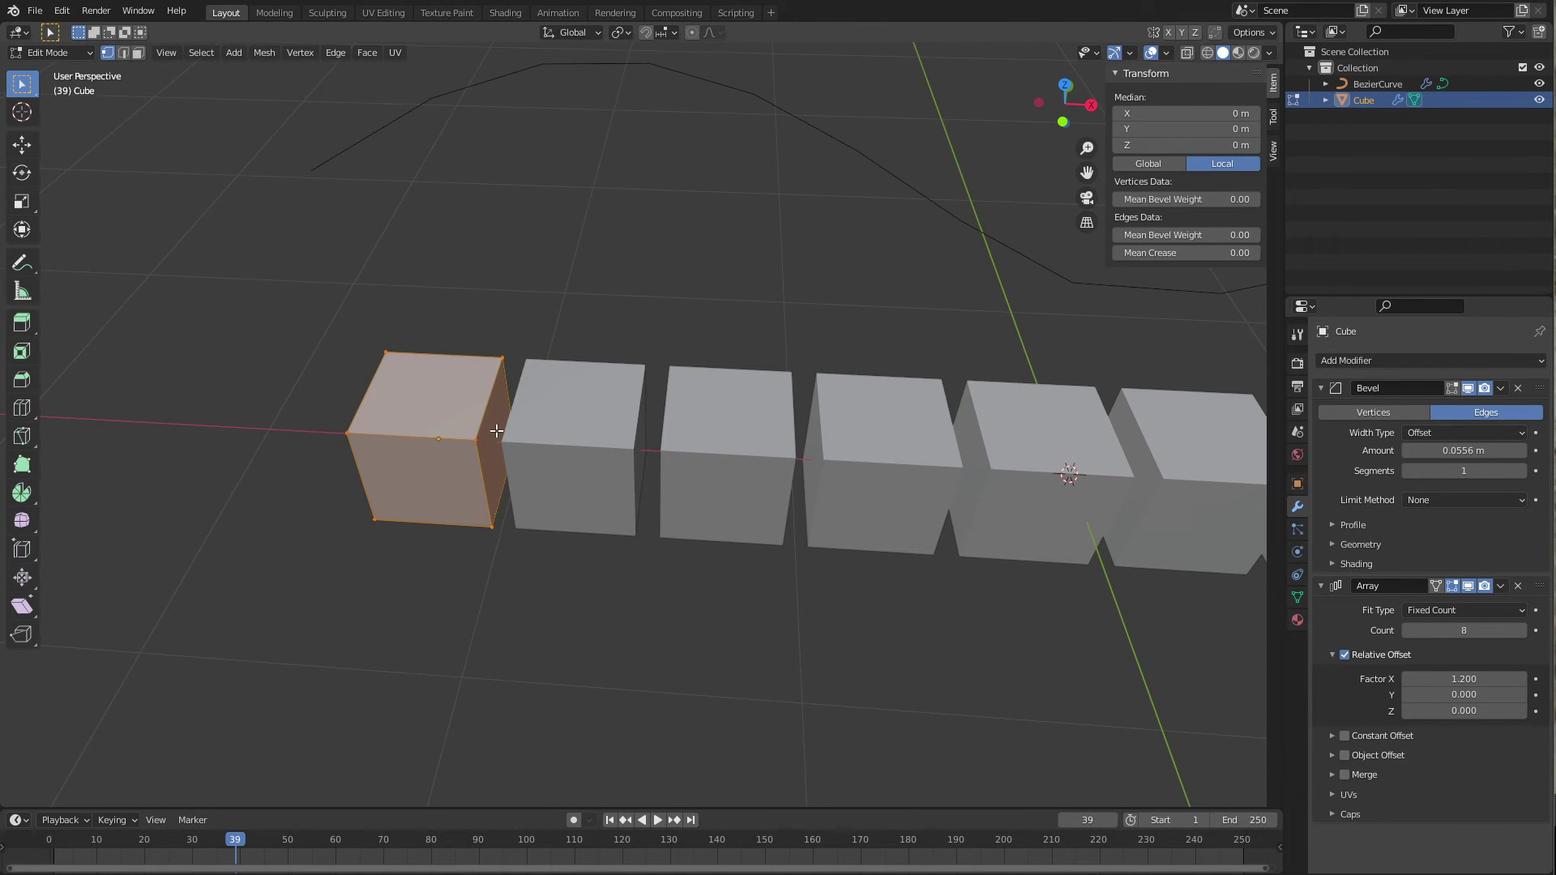
pyautogui.keyDown('ctrl'); pyautogui.scroll(-2, 548, 454); pyautogui.keyUp('ctrl')
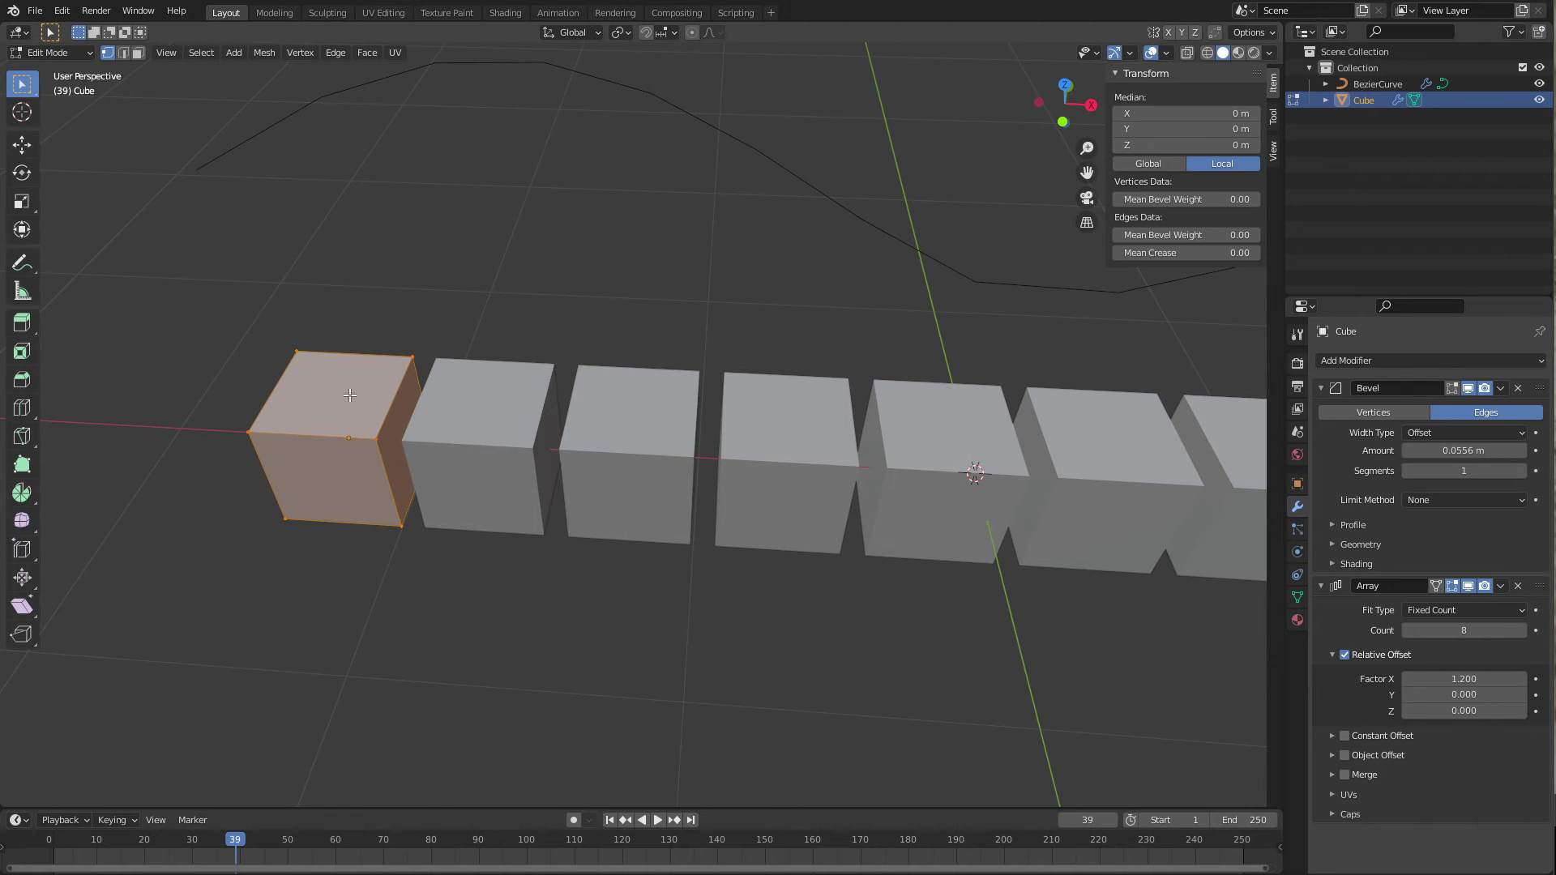
# Turn the Bevel's Edit Mode display back on and compare the cubes in Edit Mode and Object Mode.
pyautogui.press('Tab')
pyautogui.press('Tab')
pyautogui.press('Tab')
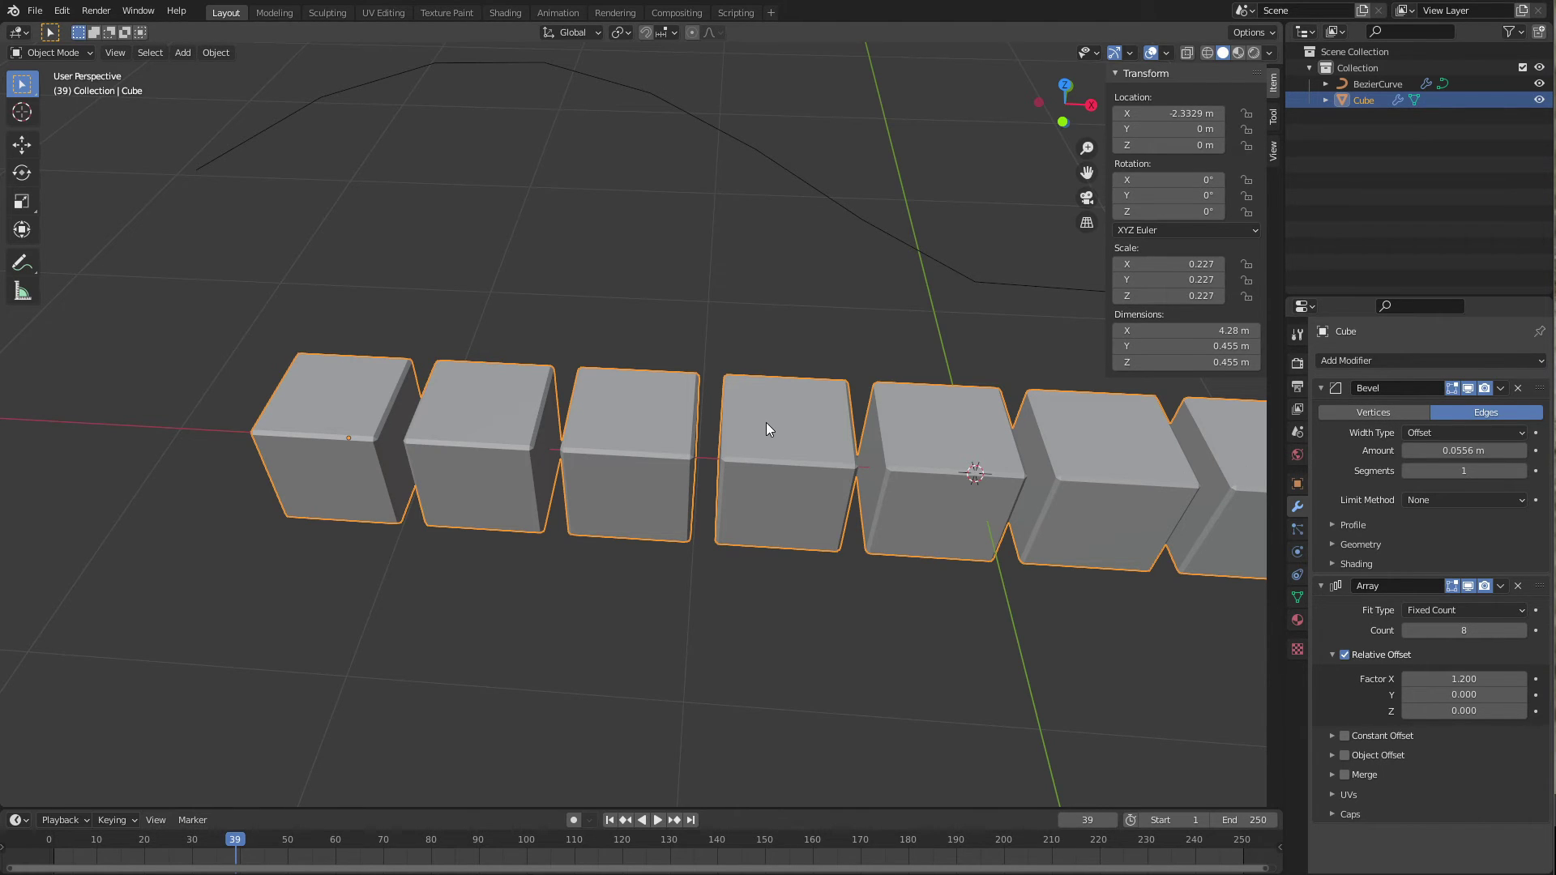
# Try moving an upper corner vertex of the first cube in Edit Mode, and toggle the Bevel's Edit Mode display.
pyautogui.press('Tab')
pyautogui.click(364, 440)
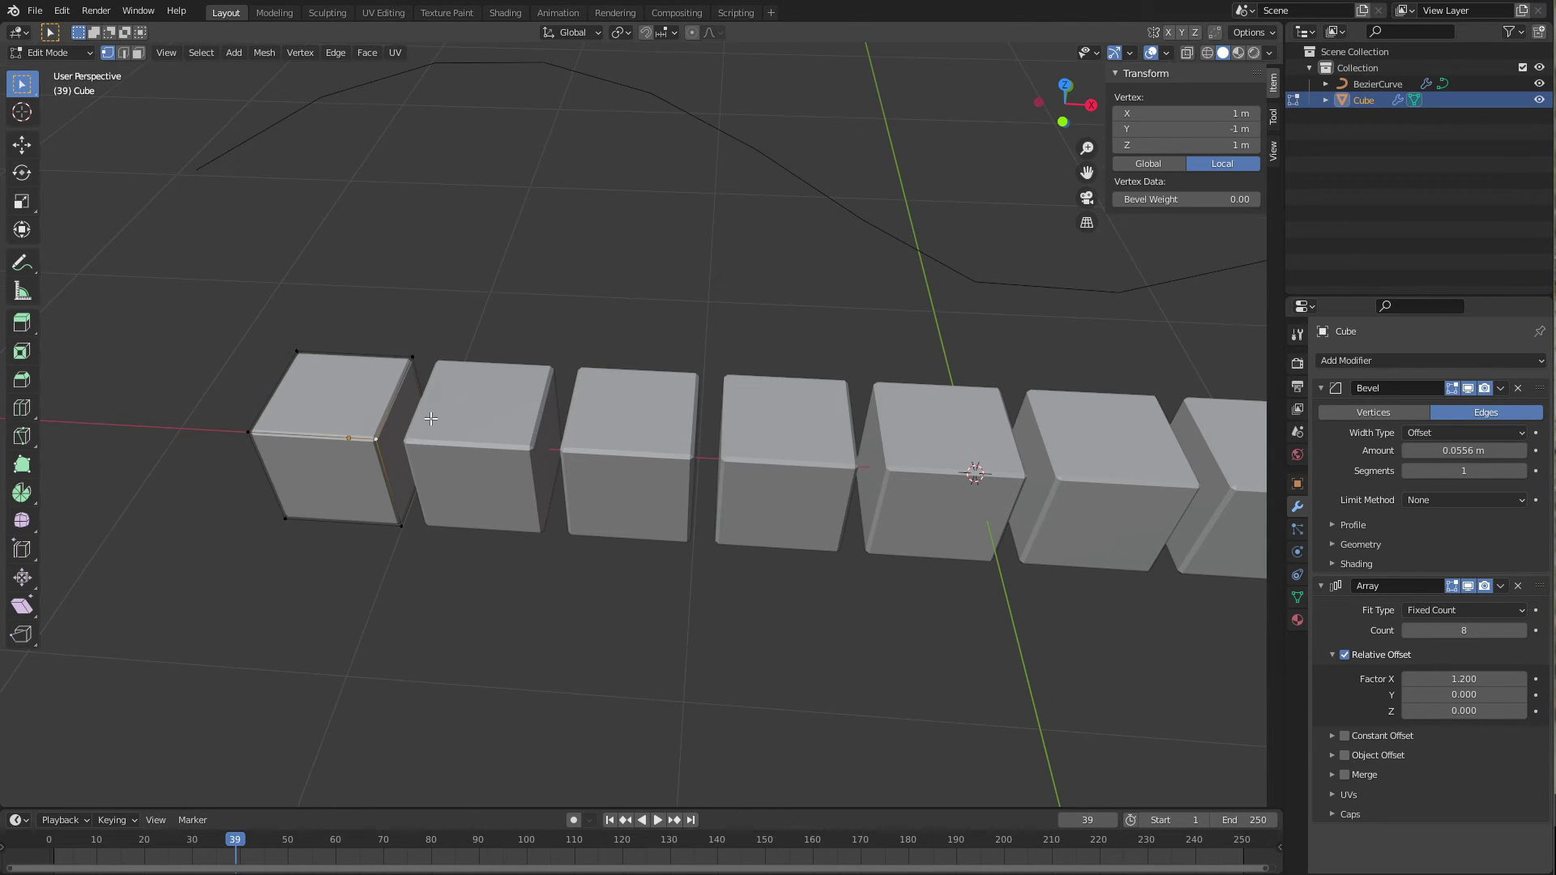
pyautogui.moveTo(365, 441); pyautogui.dragTo(453, 381, button='middle')
pyautogui.press('g')
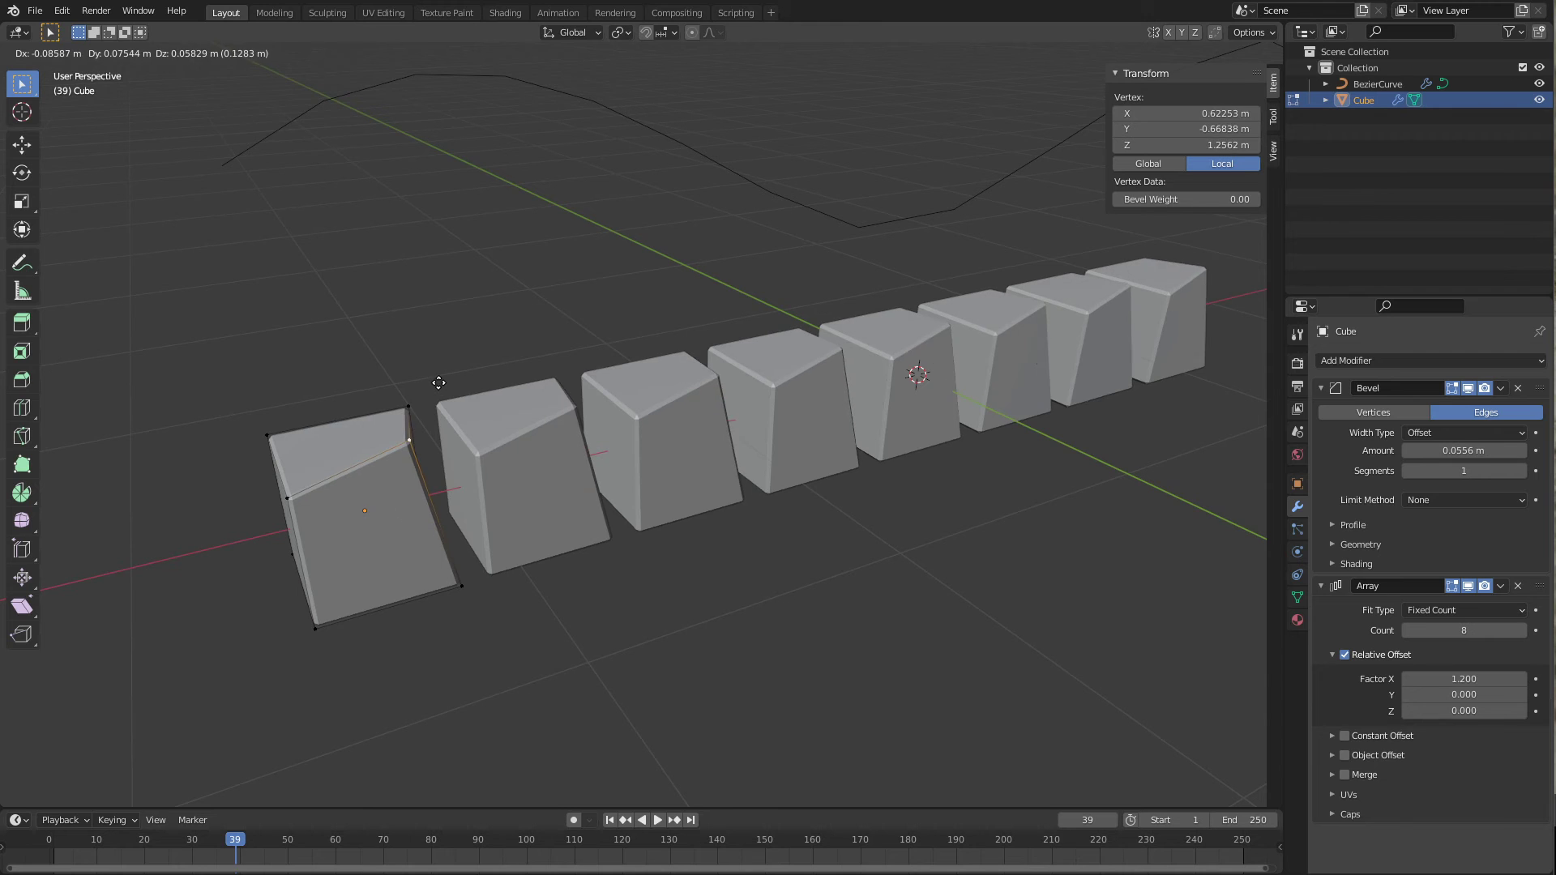
pyautogui.press('Escape')
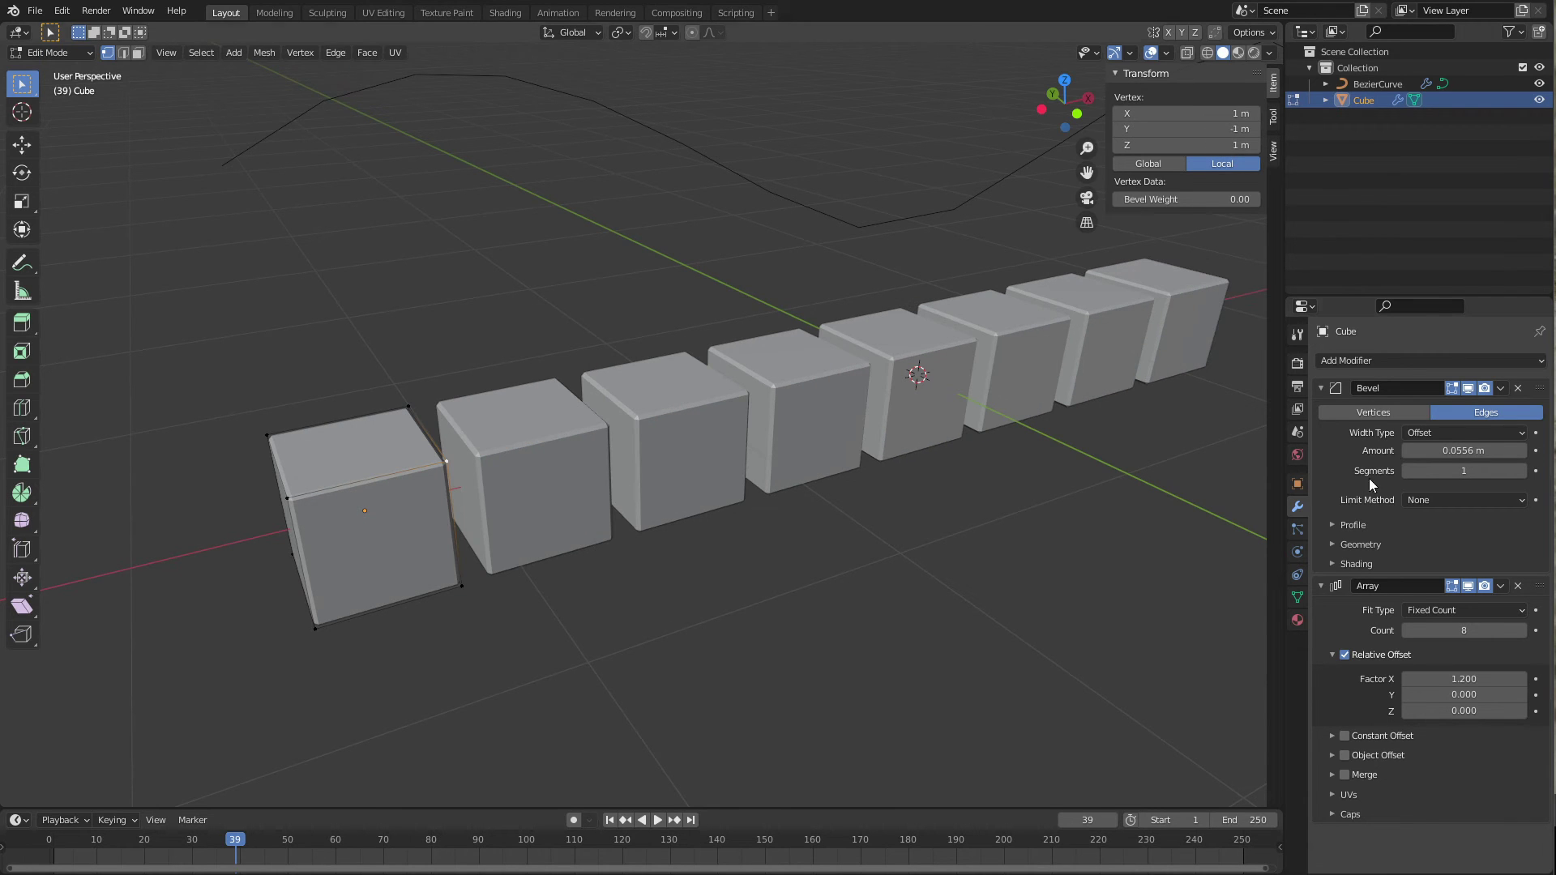
pyautogui.click(1451, 389)
pyautogui.click(1452, 389)
pyautogui.press('Tab')
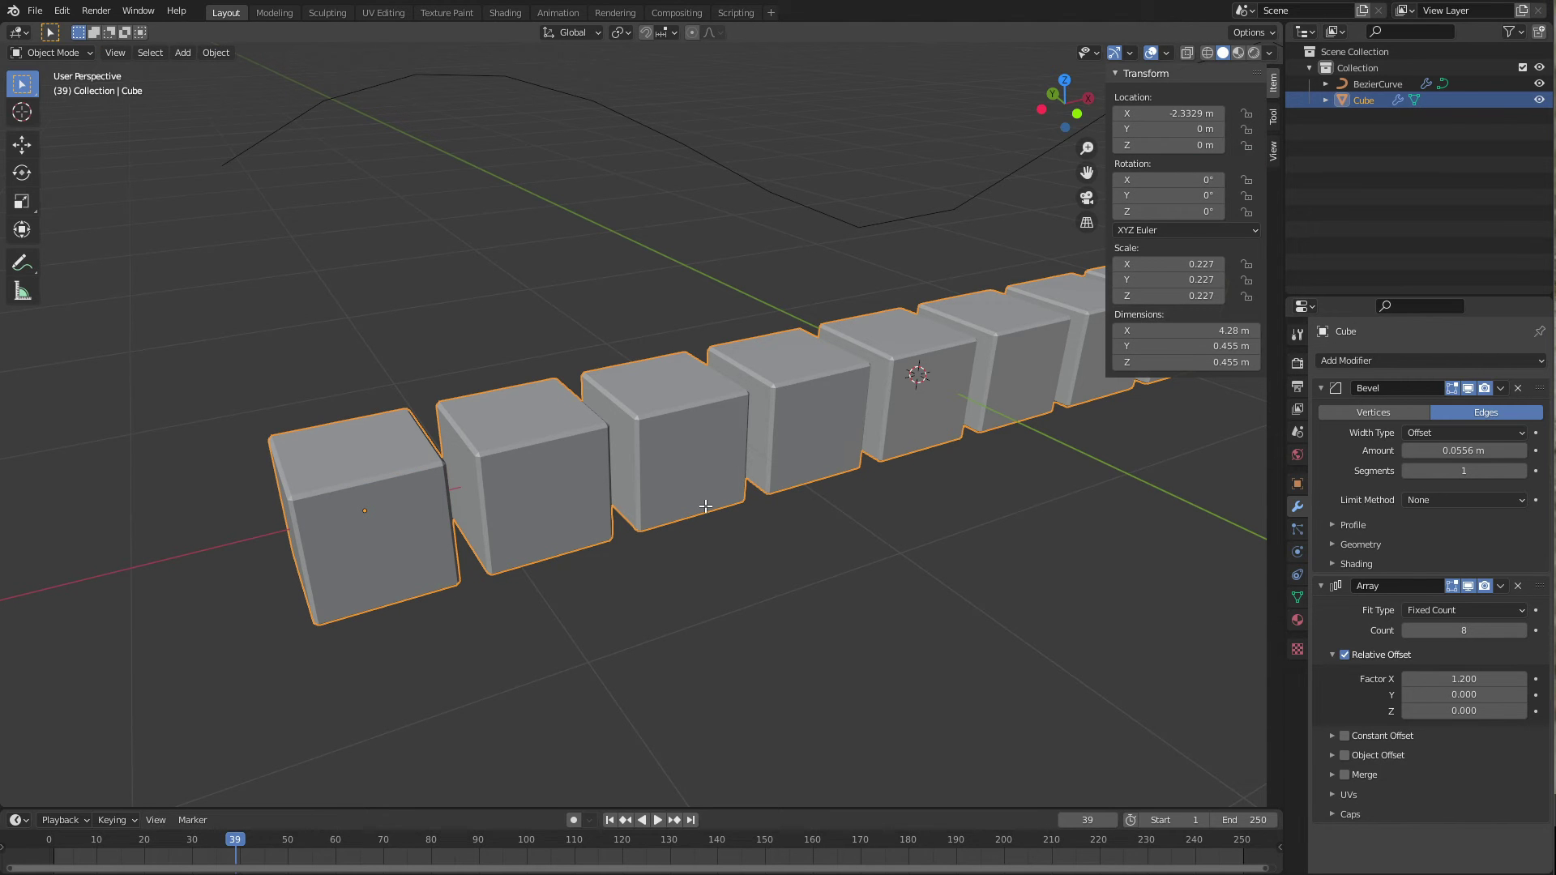
# Add a Subdivision modifier with viewport level 2 to the cube array and compare it in Edit Mode.
pyautogui.hotkey('ctrl', '1')
pyautogui.press('Tab')
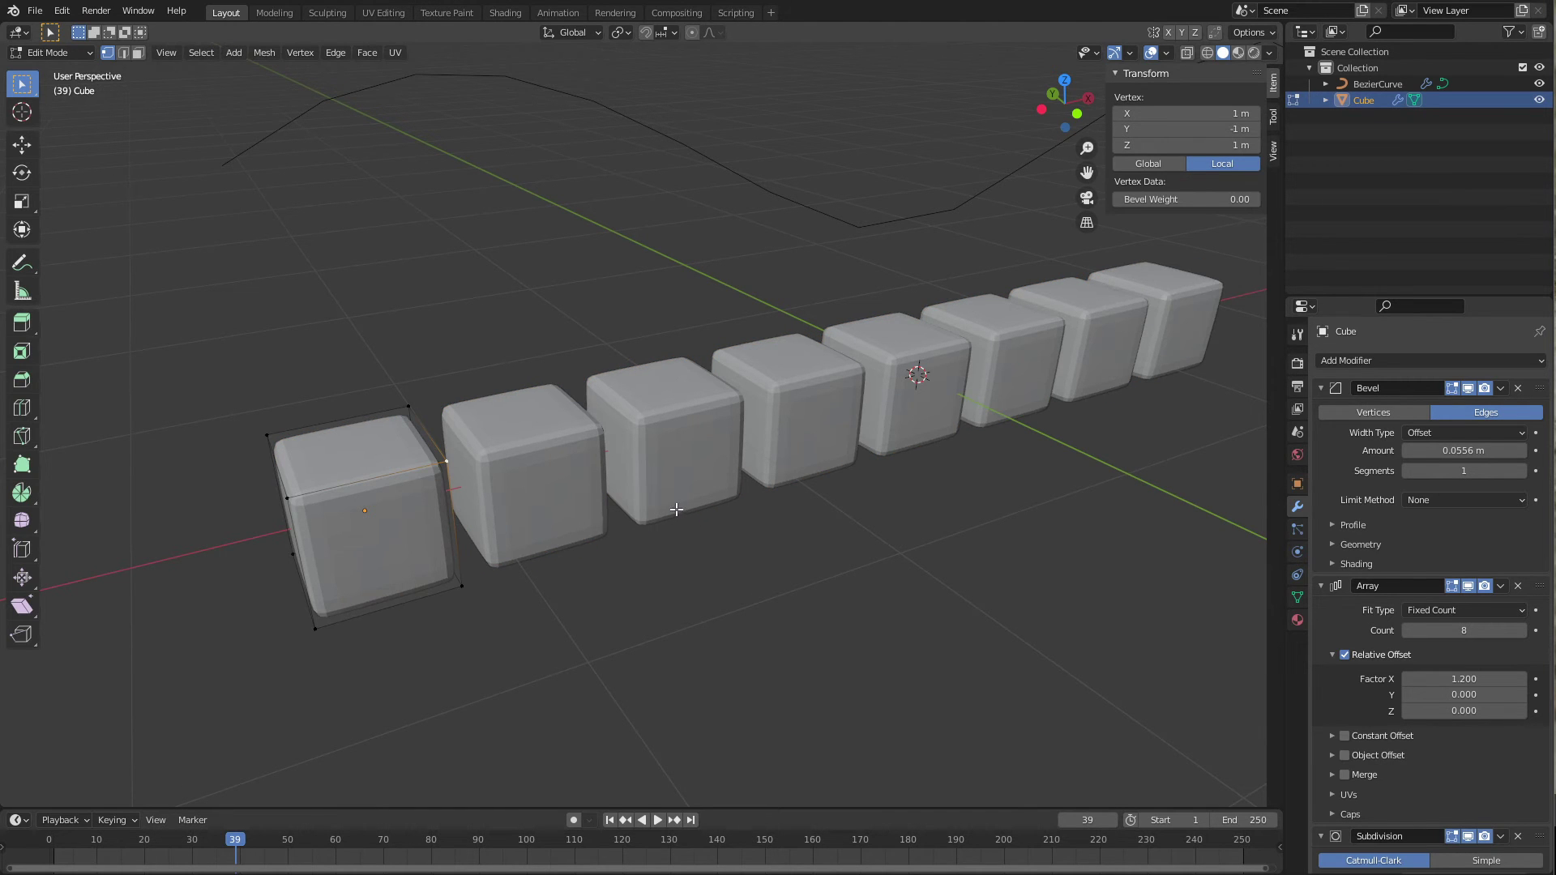
pyautogui.press('Tab')
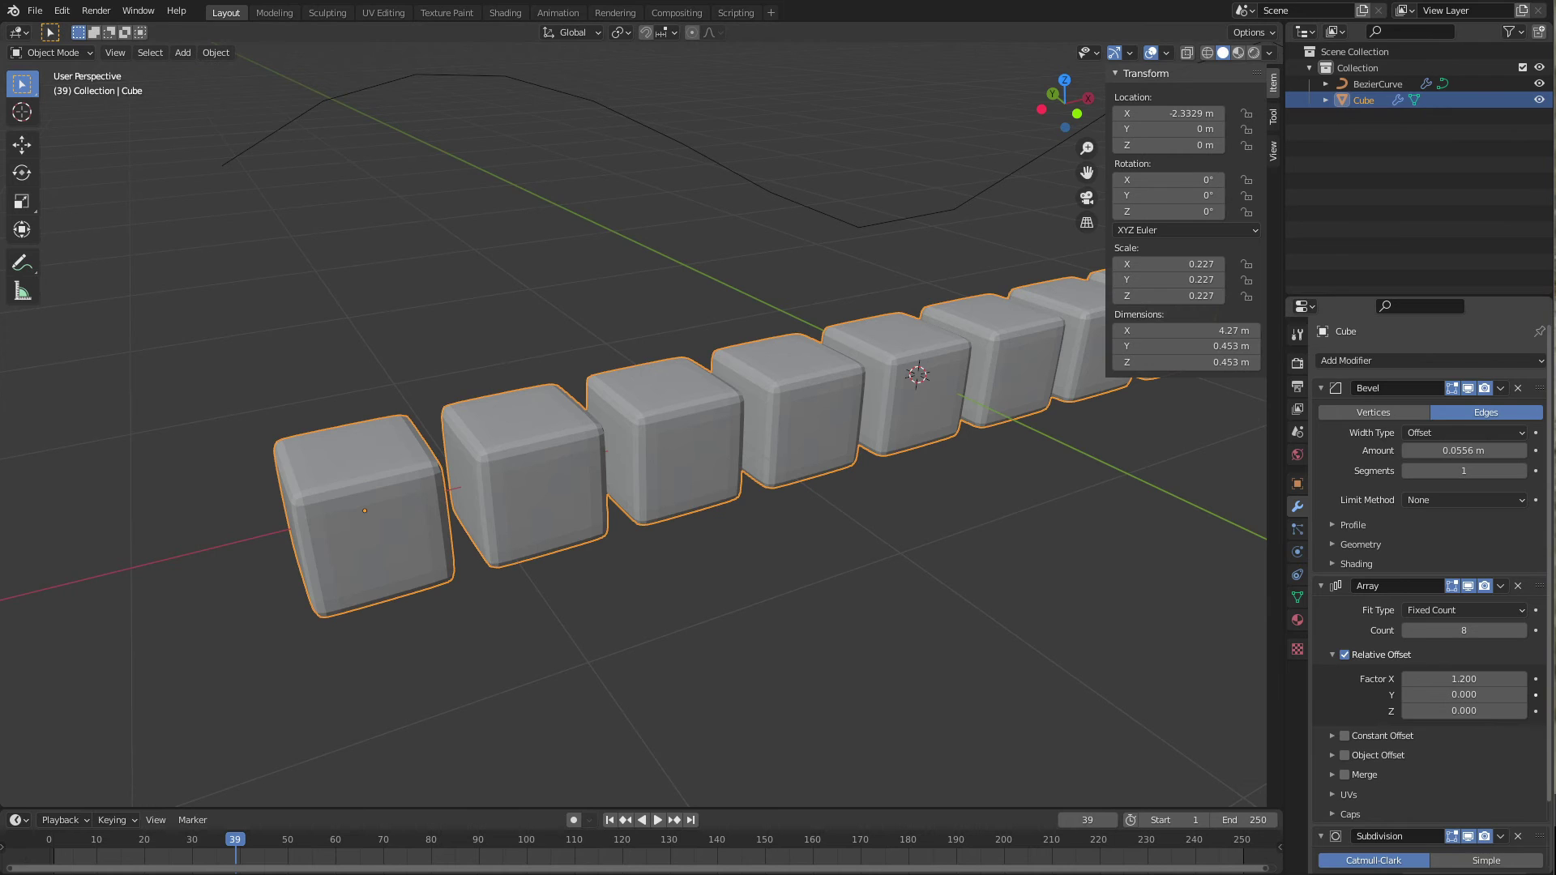
pyautogui.scroll(-2, 1381, 775)
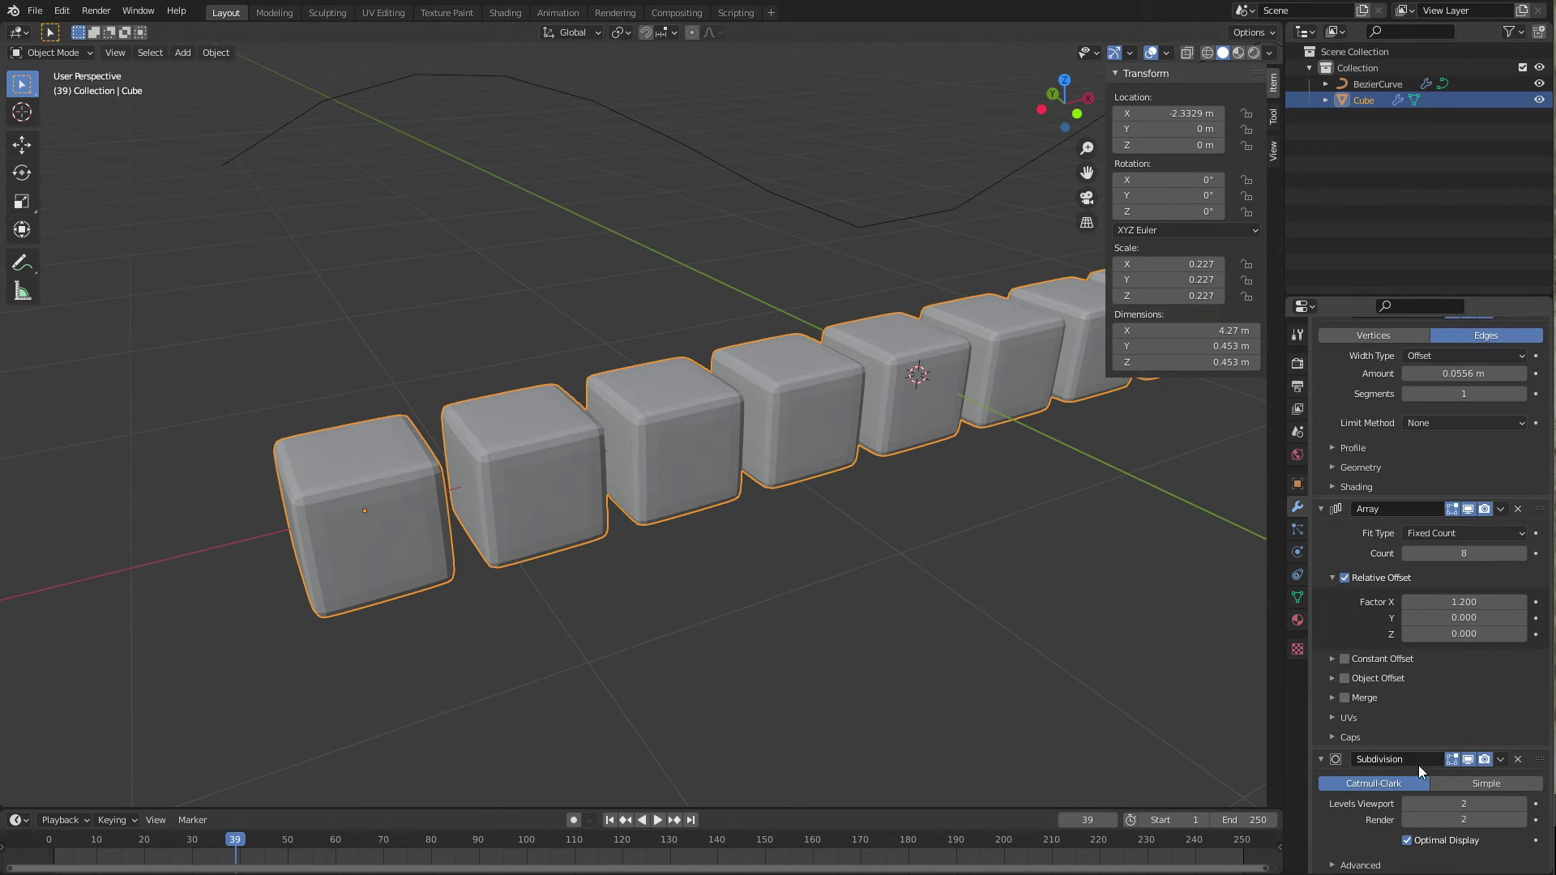
# Try moving the first cube's selected corner vertex with the subdivision shown, undo the move, and return to Object Mode.
pyautogui.press('Tab')
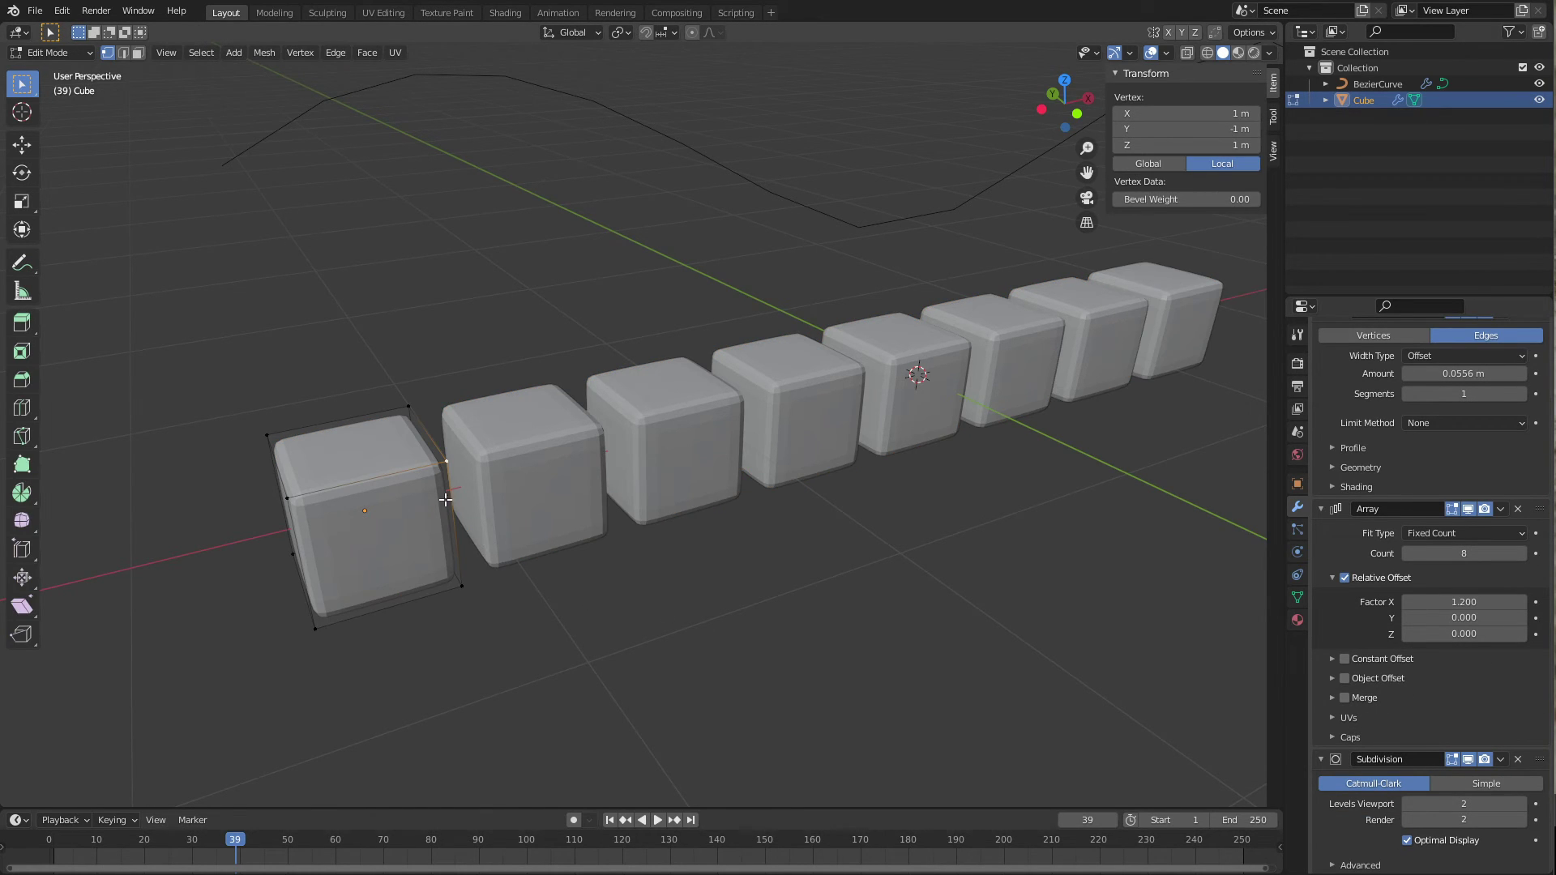
pyautogui.press('g')
pyautogui.click(507, 457)
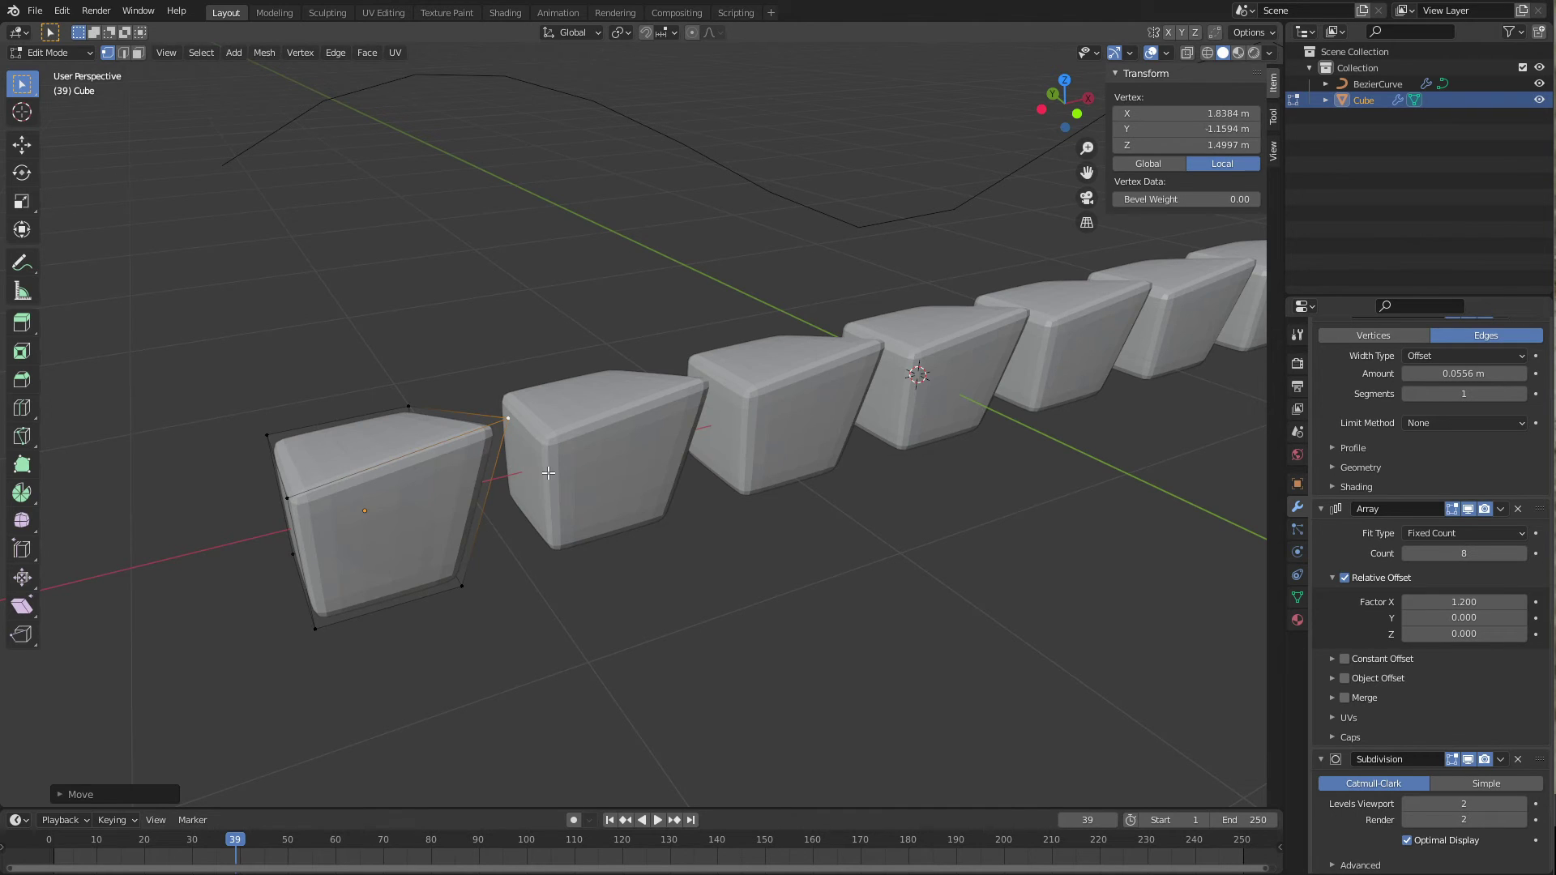
pyautogui.hotkey('ctrl', 'z')
pyautogui.press('Tab')
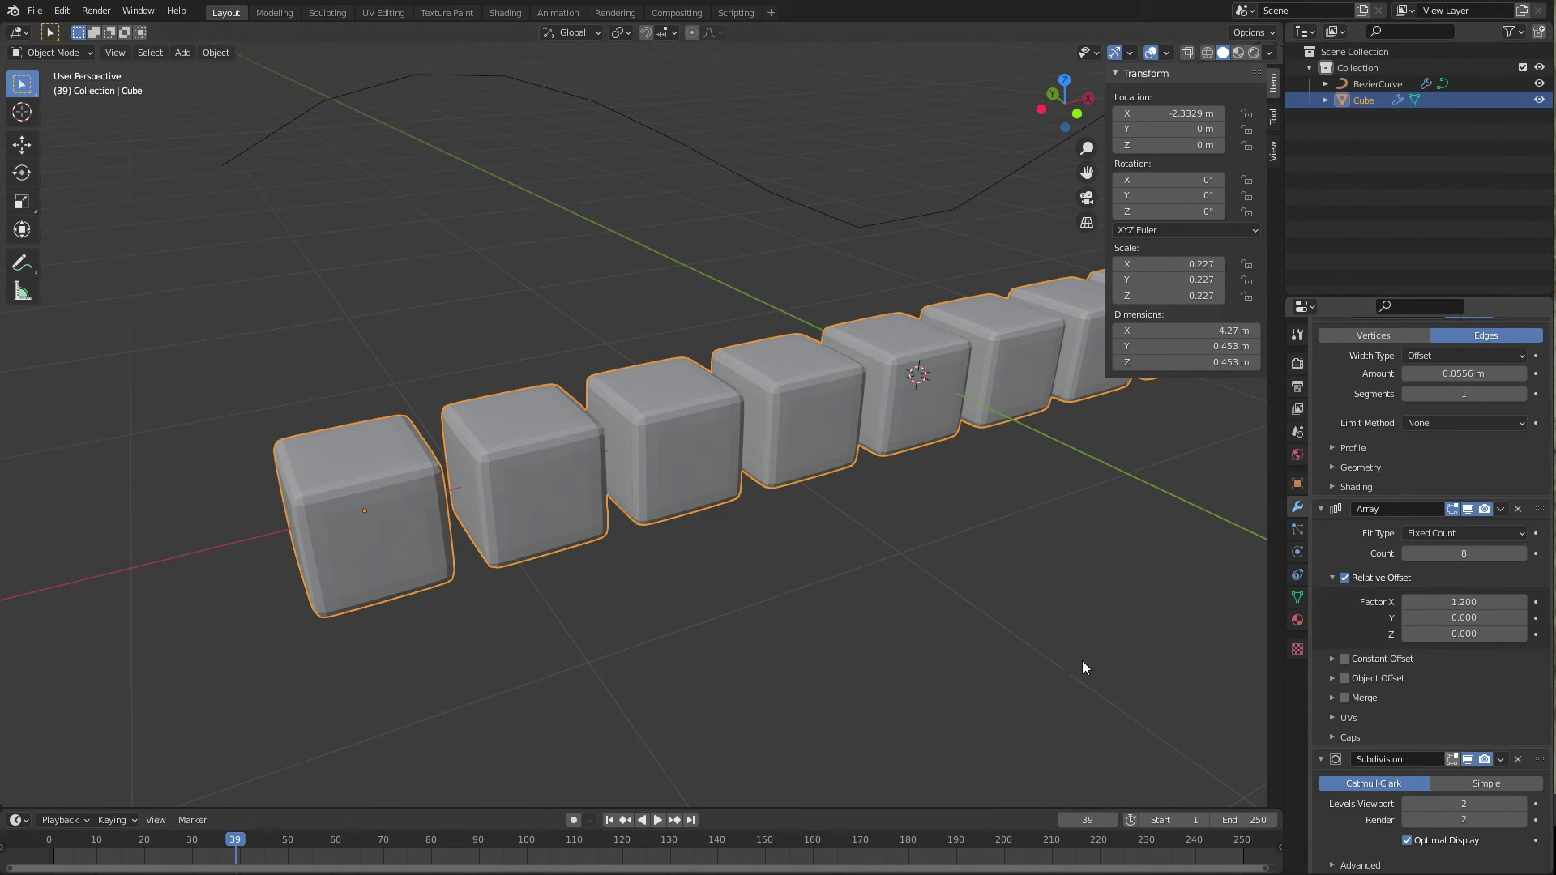
# Delete the Subdivision modifier from the cube array.
pyautogui.moveTo(882, 526); pyautogui.dragTo(859, 559, button='middle')
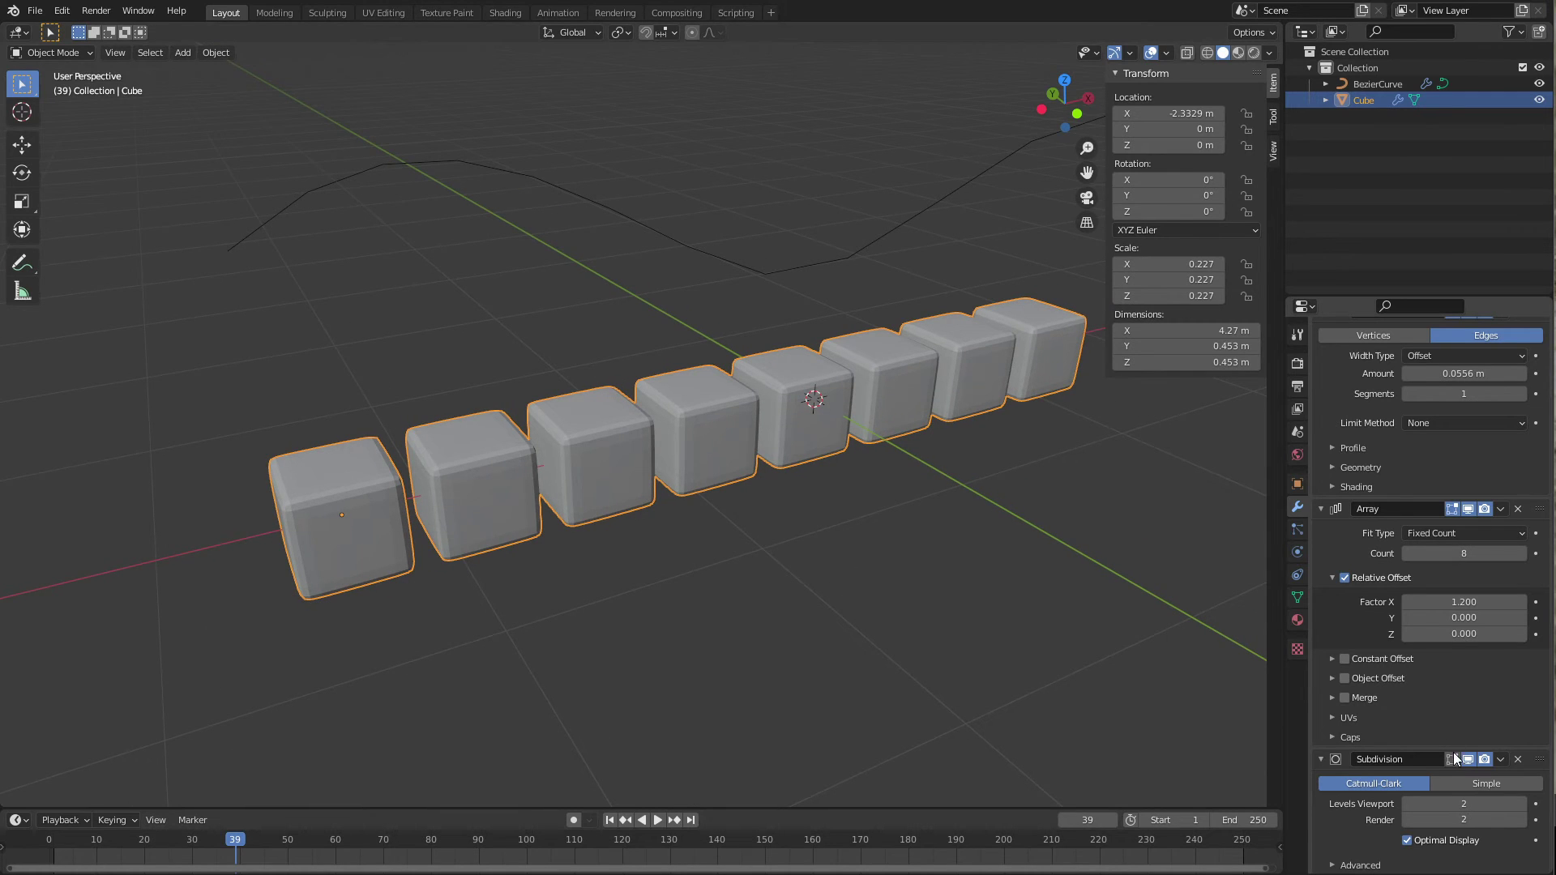
pyautogui.click(1518, 759)
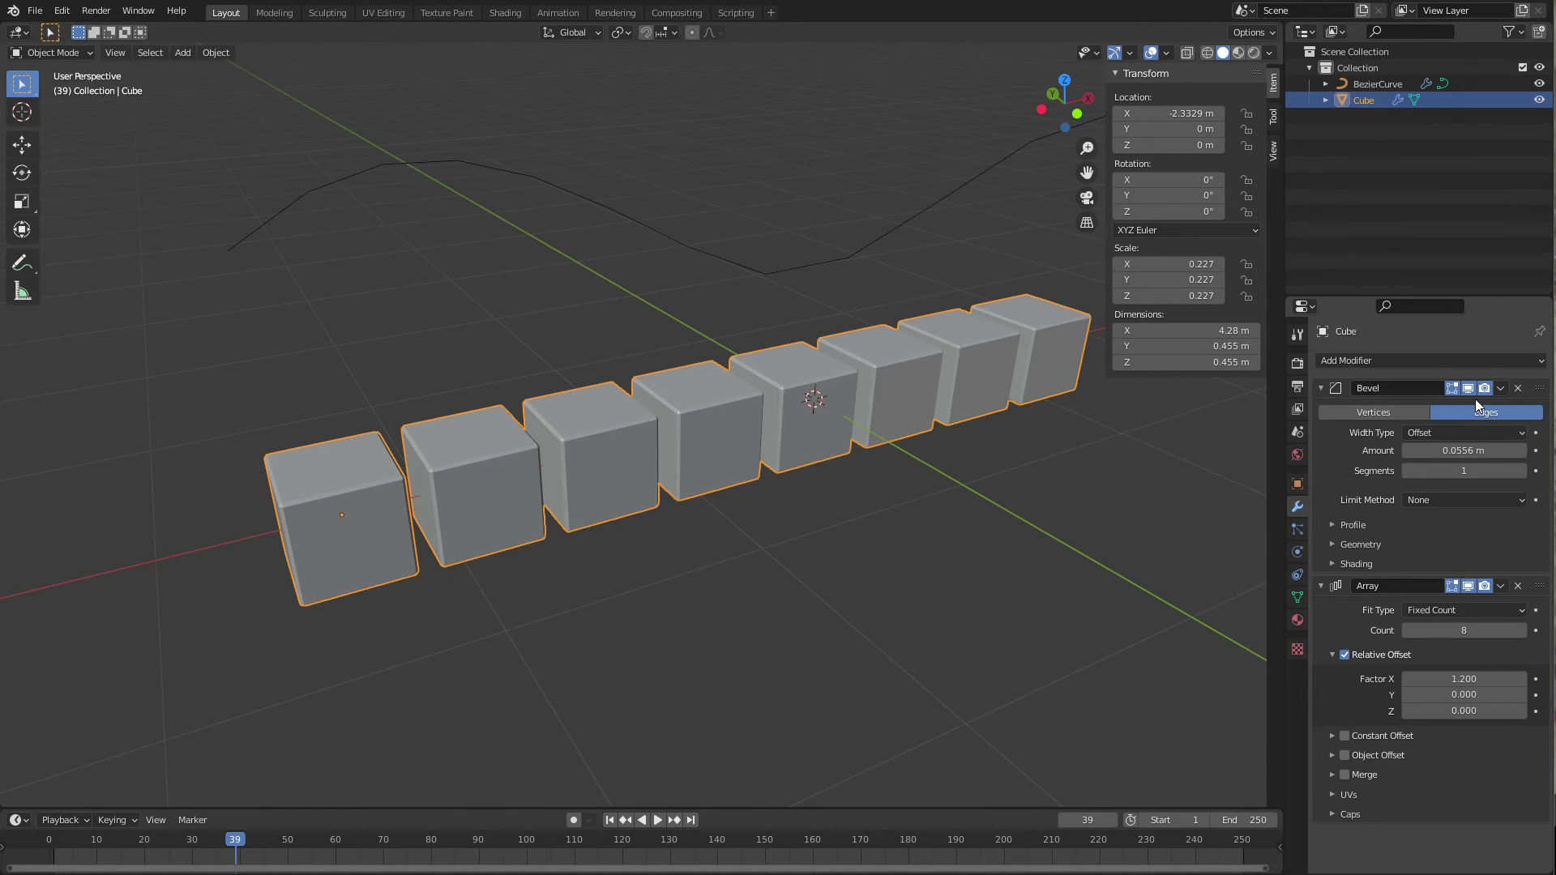
# Try moving the handle at the start of the Bezier curve in Edit Mode, and return to Object Mode.
pyautogui.click(802, 283)
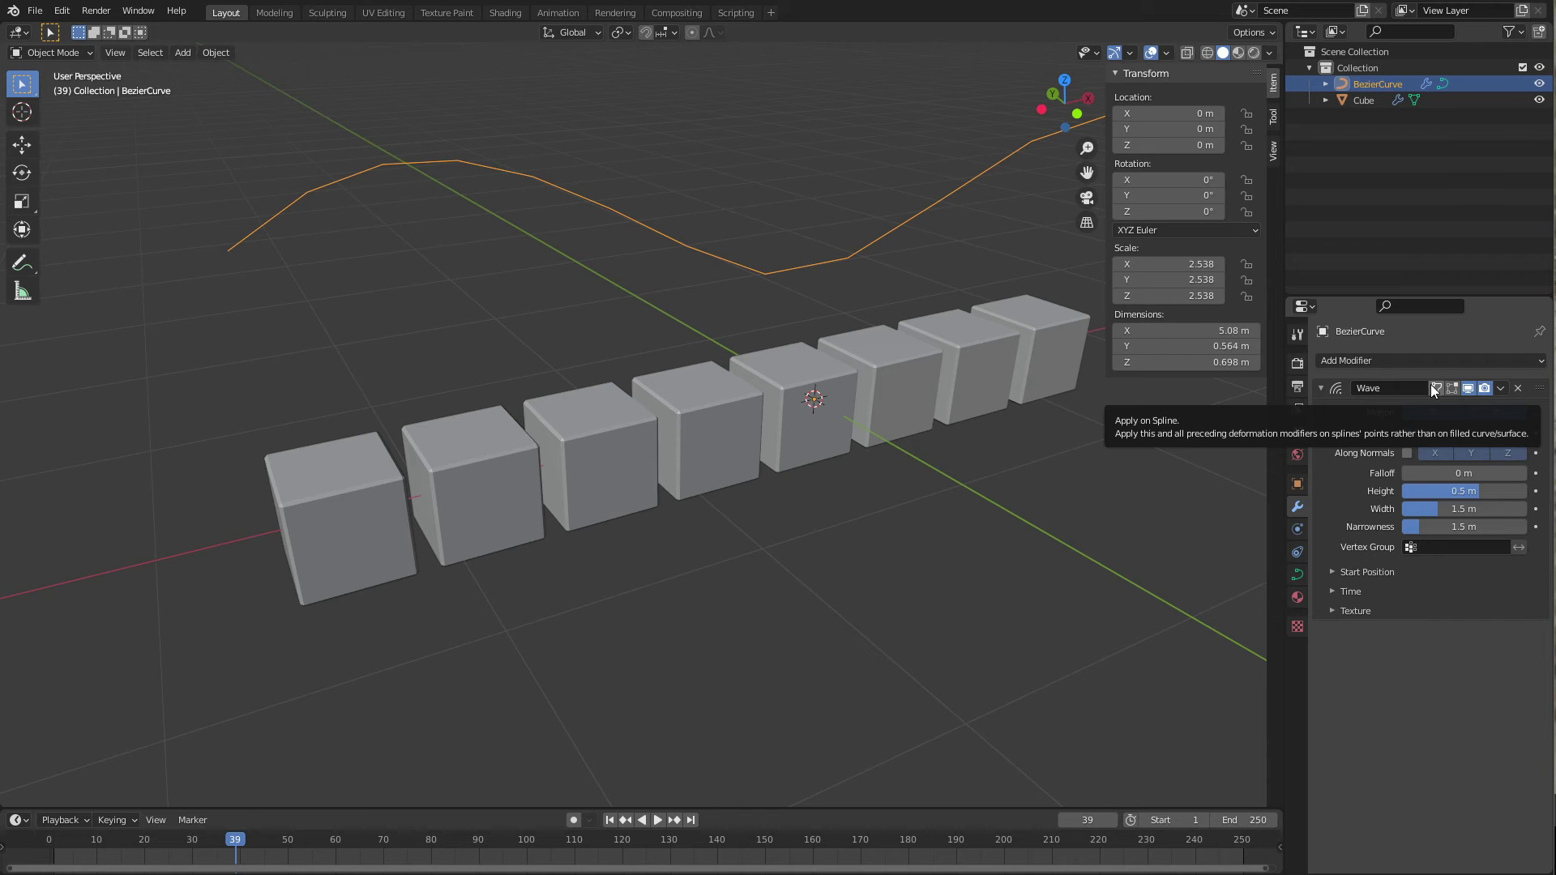
pyautogui.press('Tab')
pyautogui.scroll(-4, 574, 379)
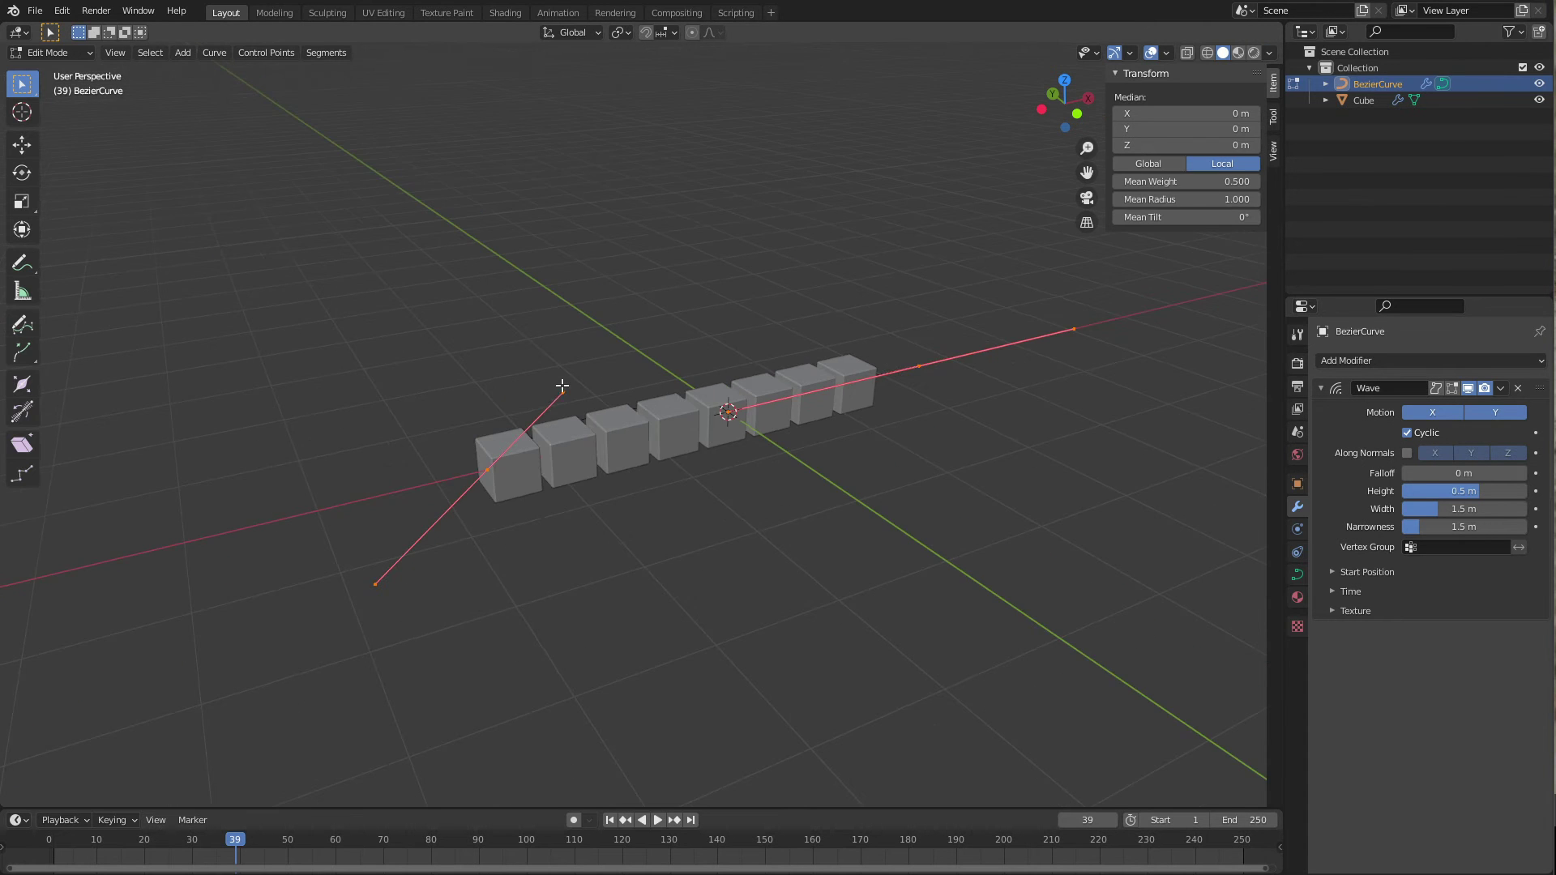
pyautogui.moveTo(691, 440); pyautogui.dragTo(632, 454, button='middle')
pyautogui.press('g')
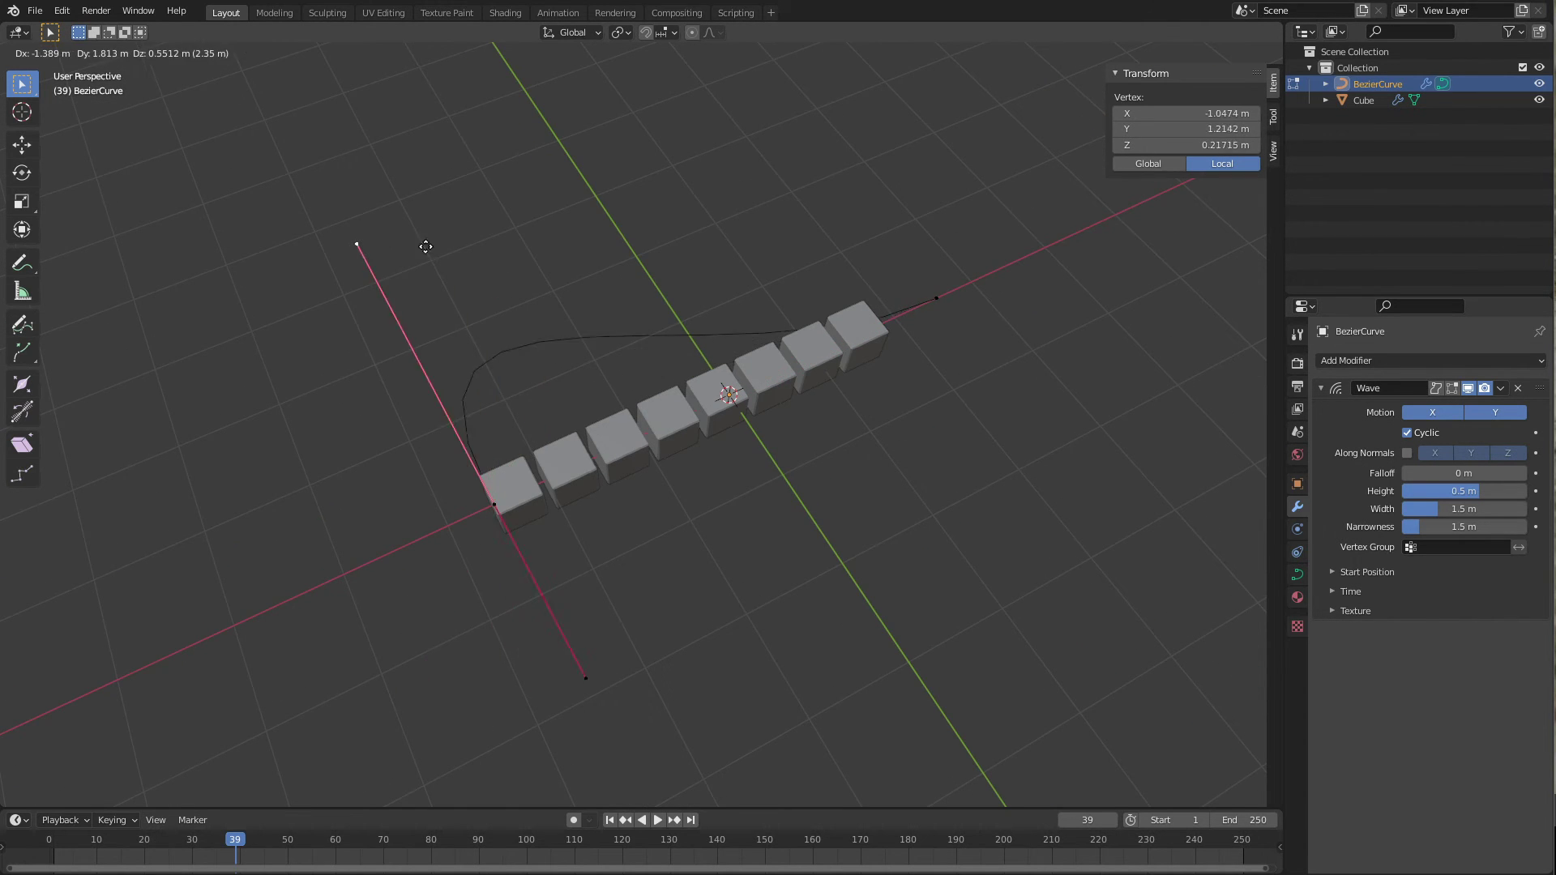
pyautogui.click(784, 445)
pyautogui.press('Tab')
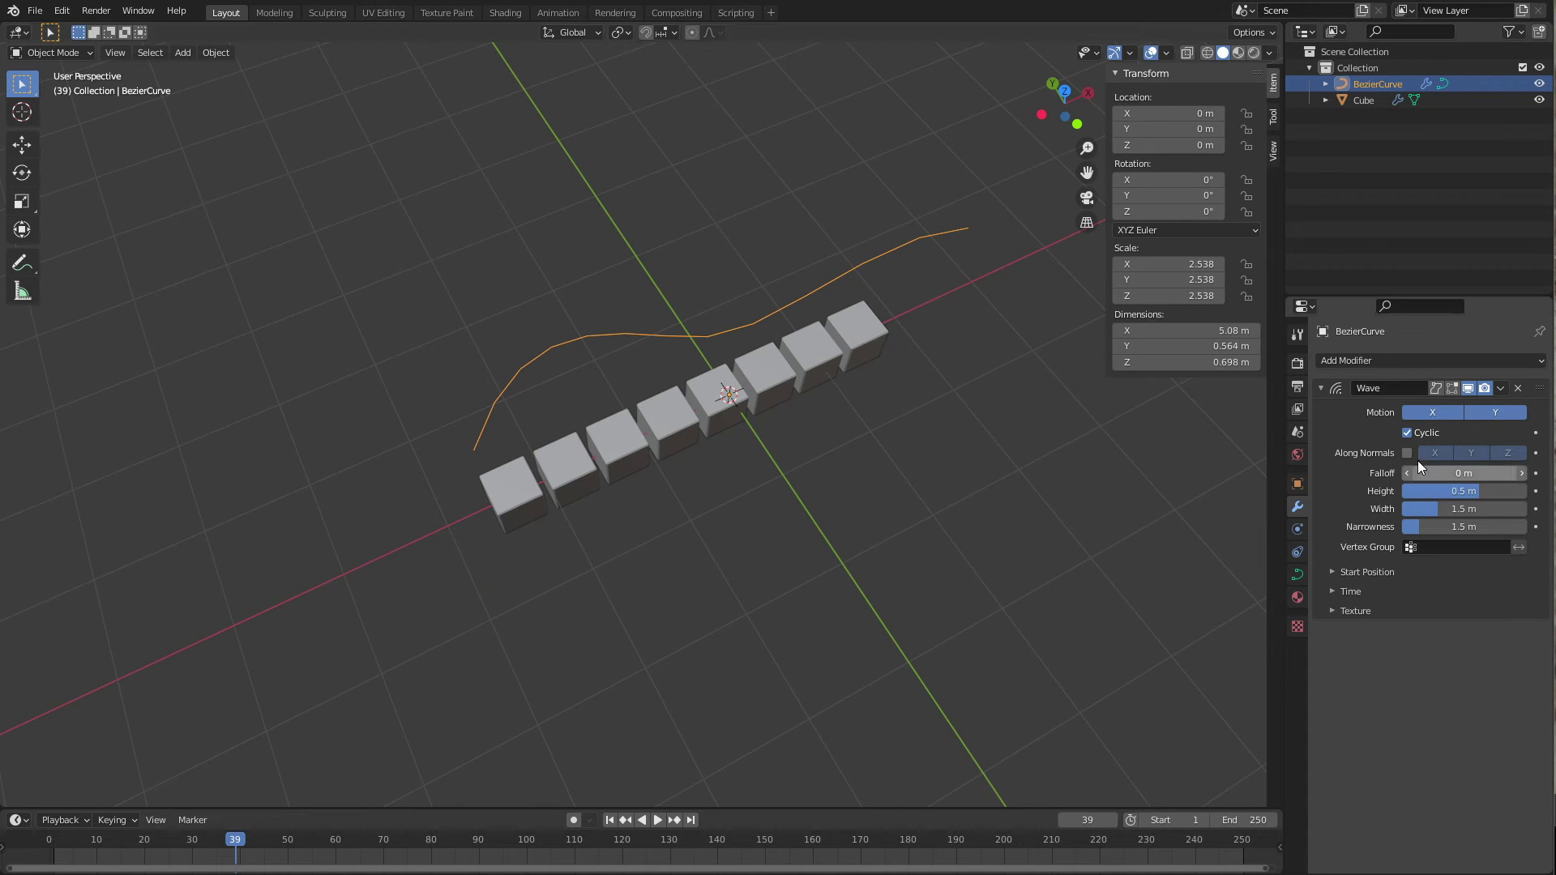
# Toggle Apply on Spline on and off for the curve's Wave modifier.
pyautogui.click(1436, 387)
pyautogui.click(1442, 385)
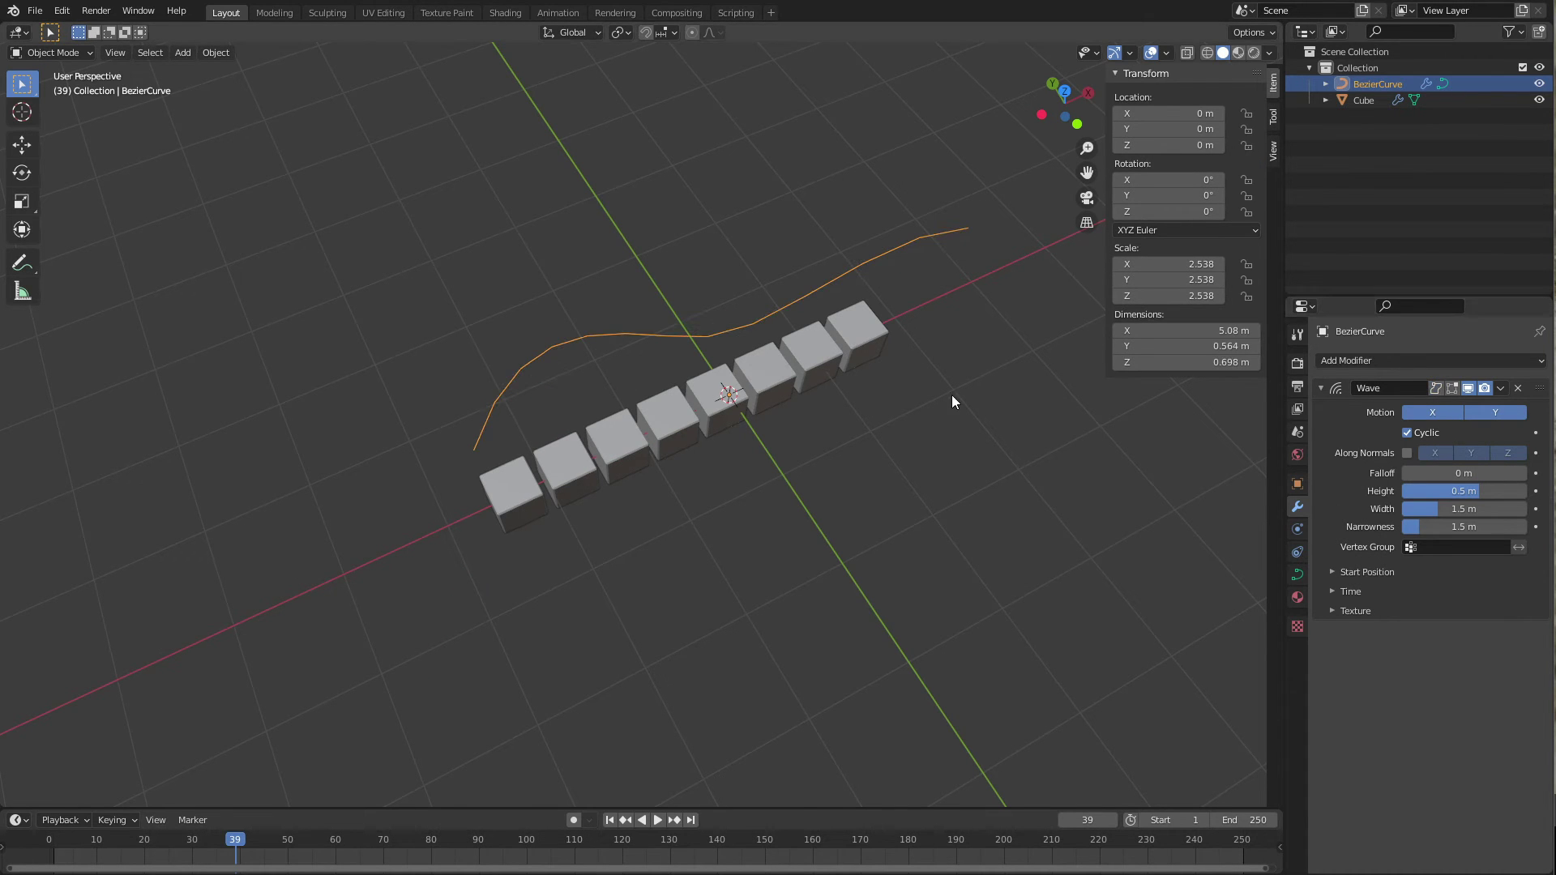
pyautogui.moveTo(1107, 434); pyautogui.dragTo(990, 449, button='middle')
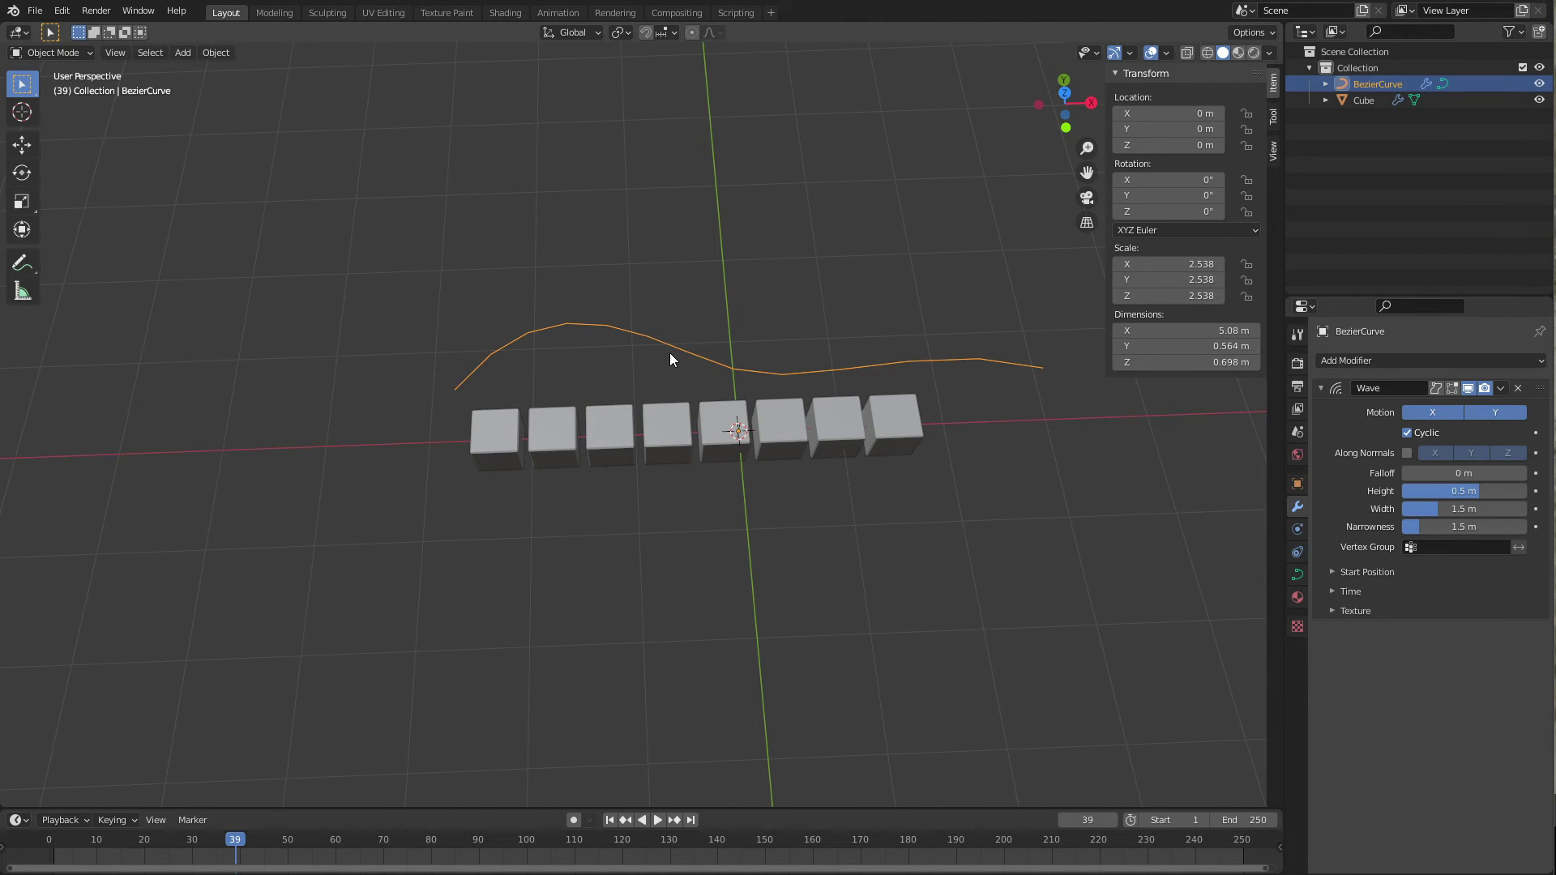
# Select the cube array and collapse its Bevel and Array modifier settings.
pyautogui.scroll(3, 669, 353)
pyautogui.click(982, 459)
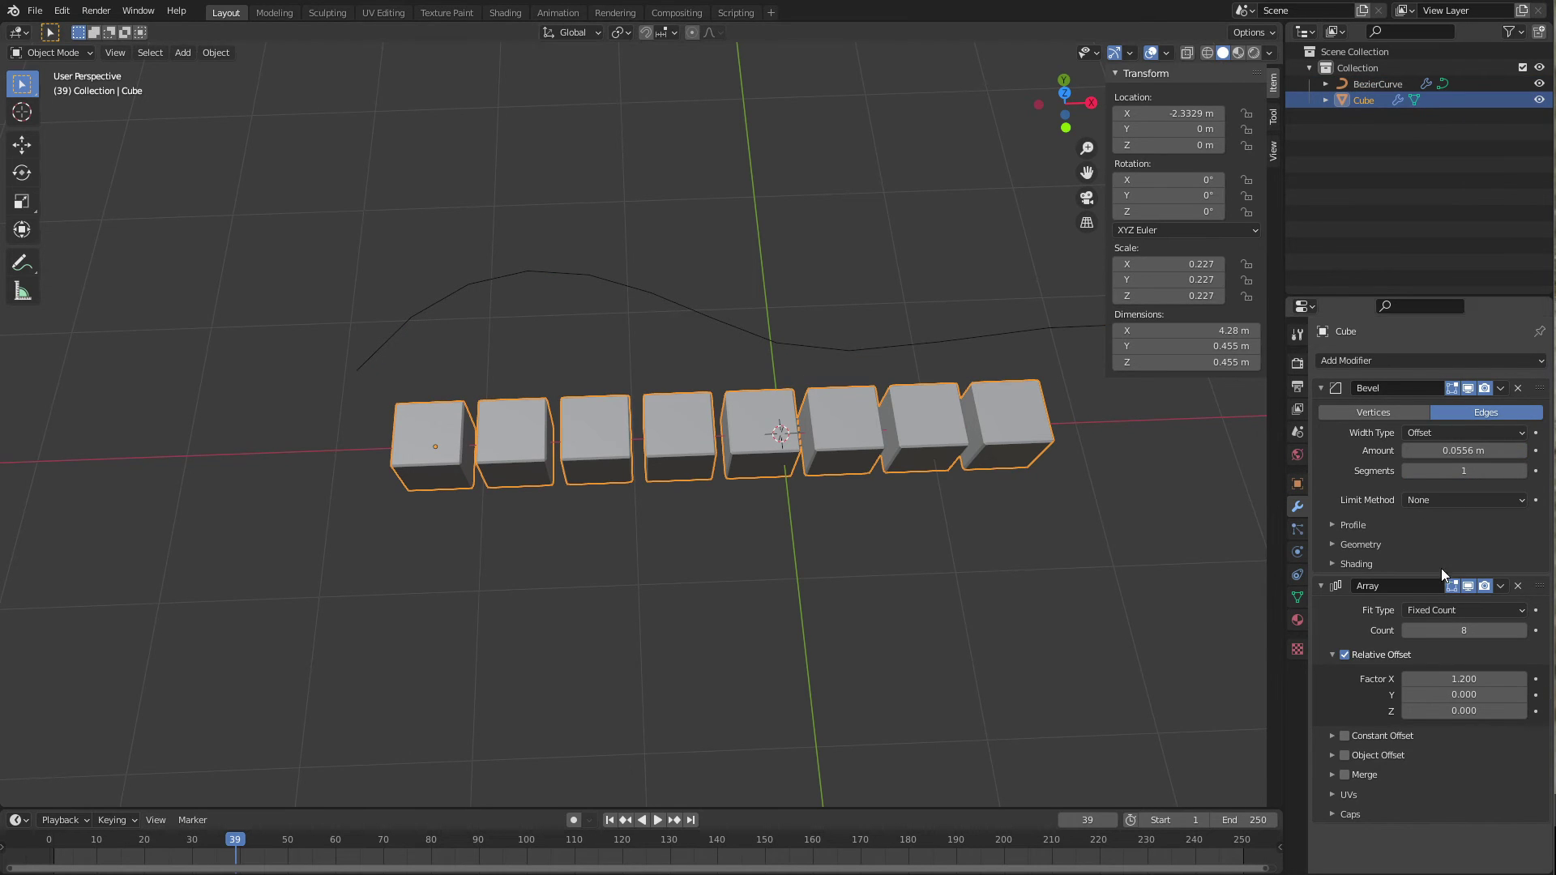
pyautogui.click(1322, 587)
pyautogui.click(1321, 388)
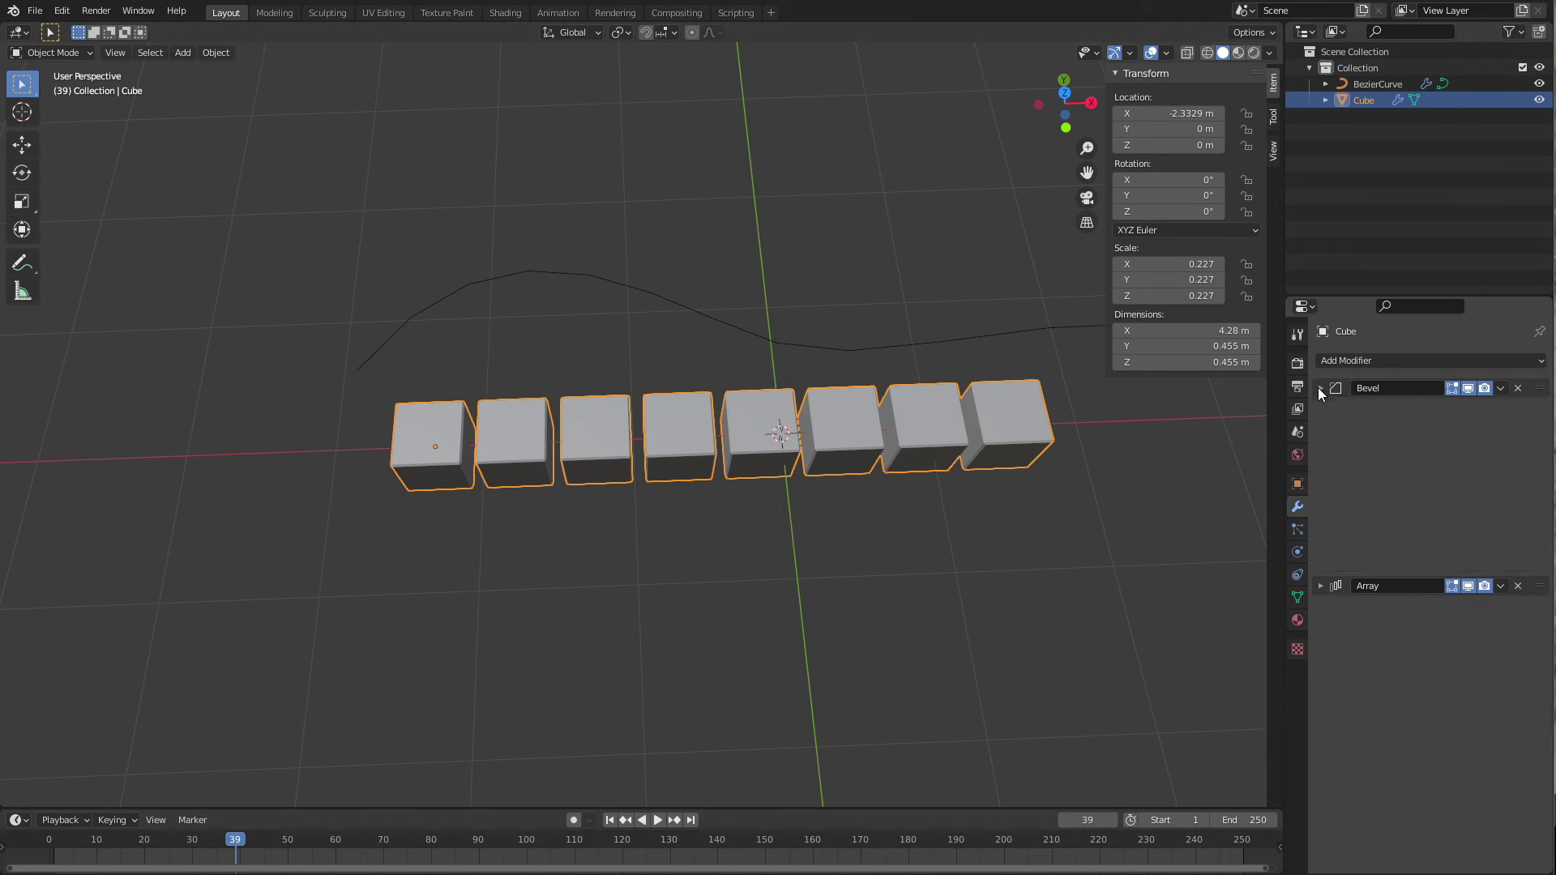
# Add a Curve modifier to the cube array and pick BezierCurve as its curve object.
pyautogui.click(1399, 359)
pyautogui.click(1342, 441)
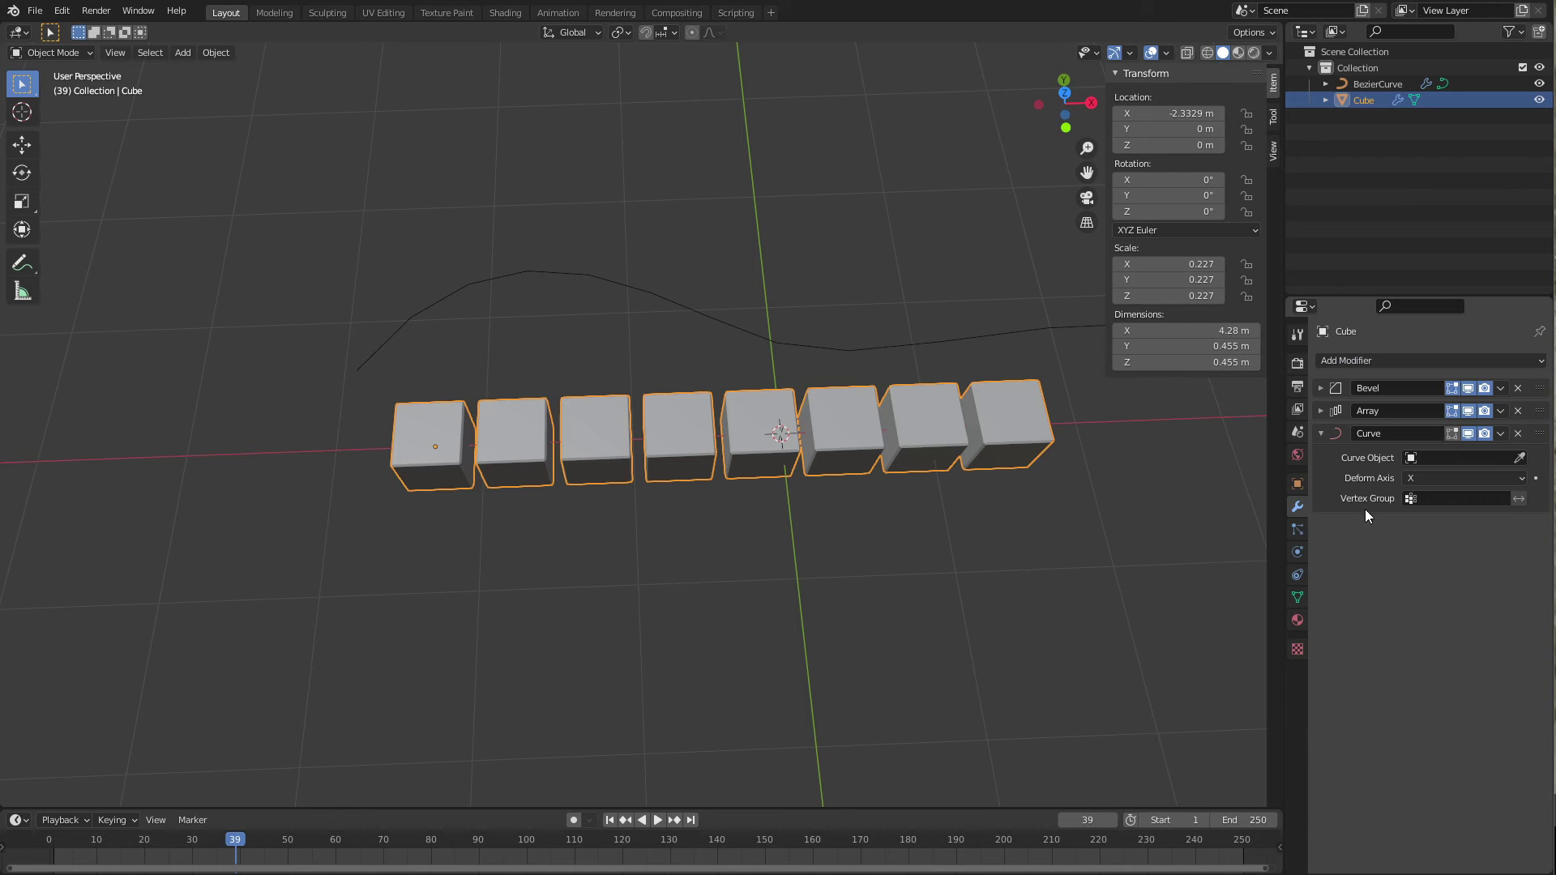
pyautogui.click(1520, 457)
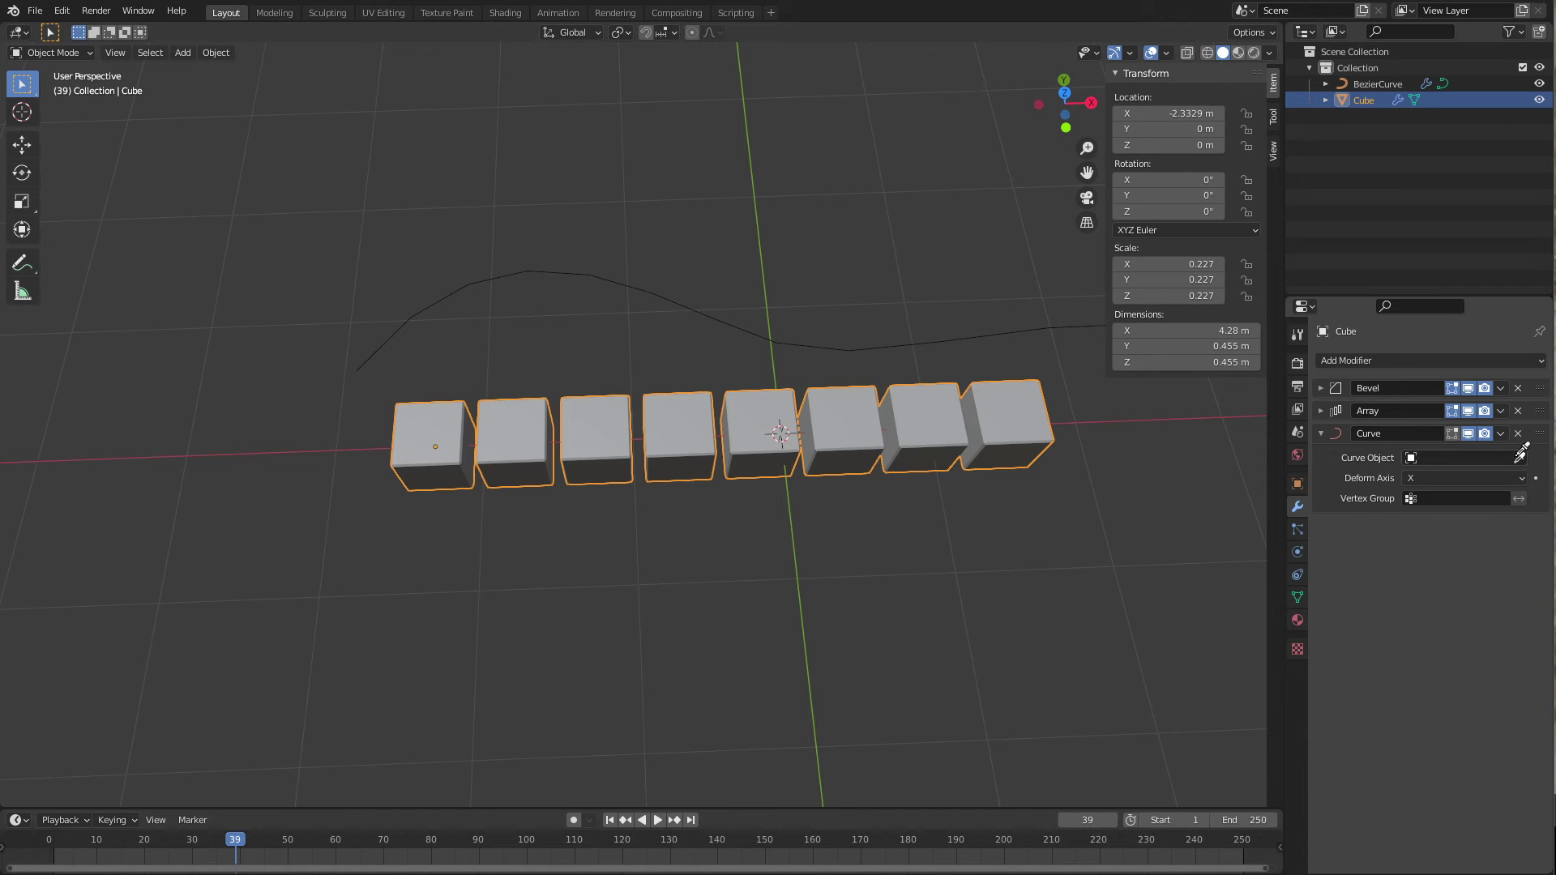
pyautogui.click(629, 283)
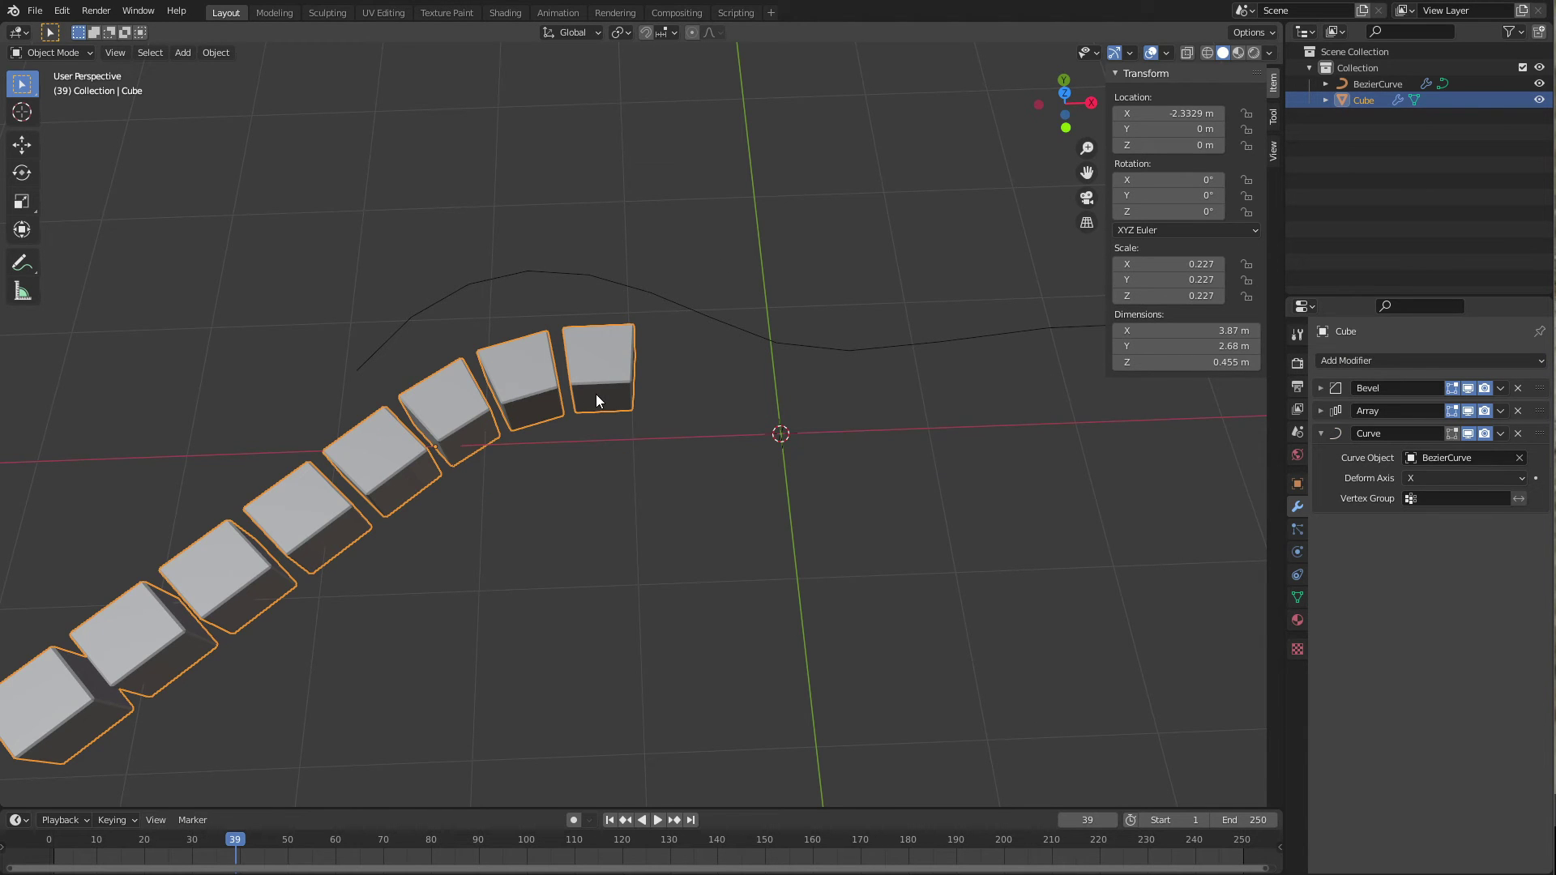
# Move the cube array along the global X axis to an X location of about 0.64 m.
pyautogui.press('g')
pyautogui.press('x')
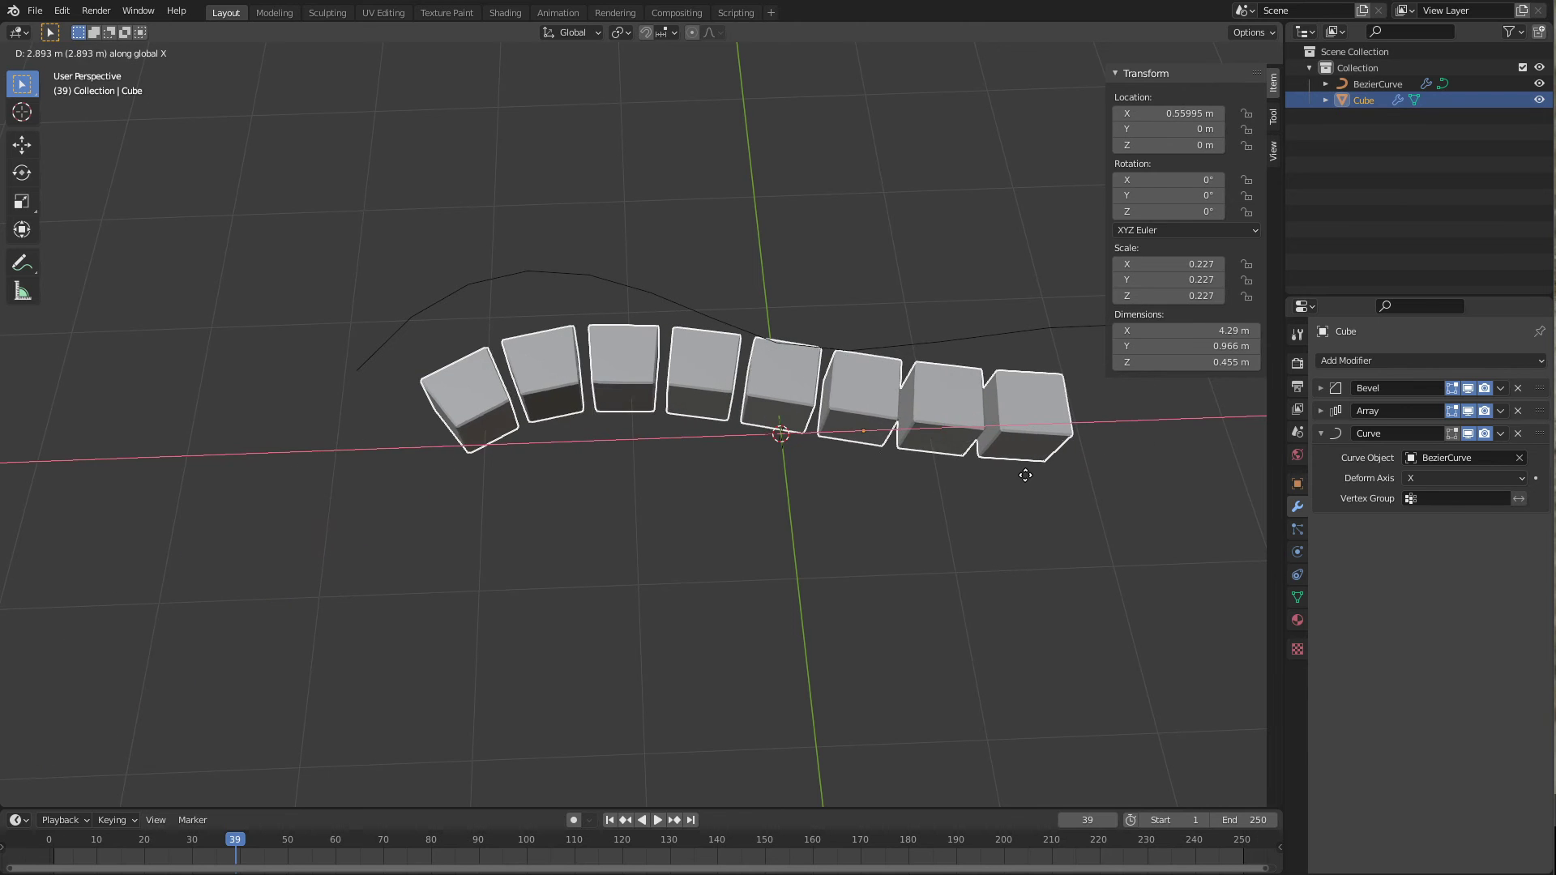
pyautogui.click(1039, 474)
pyautogui.scroll(-3, 898, 450)
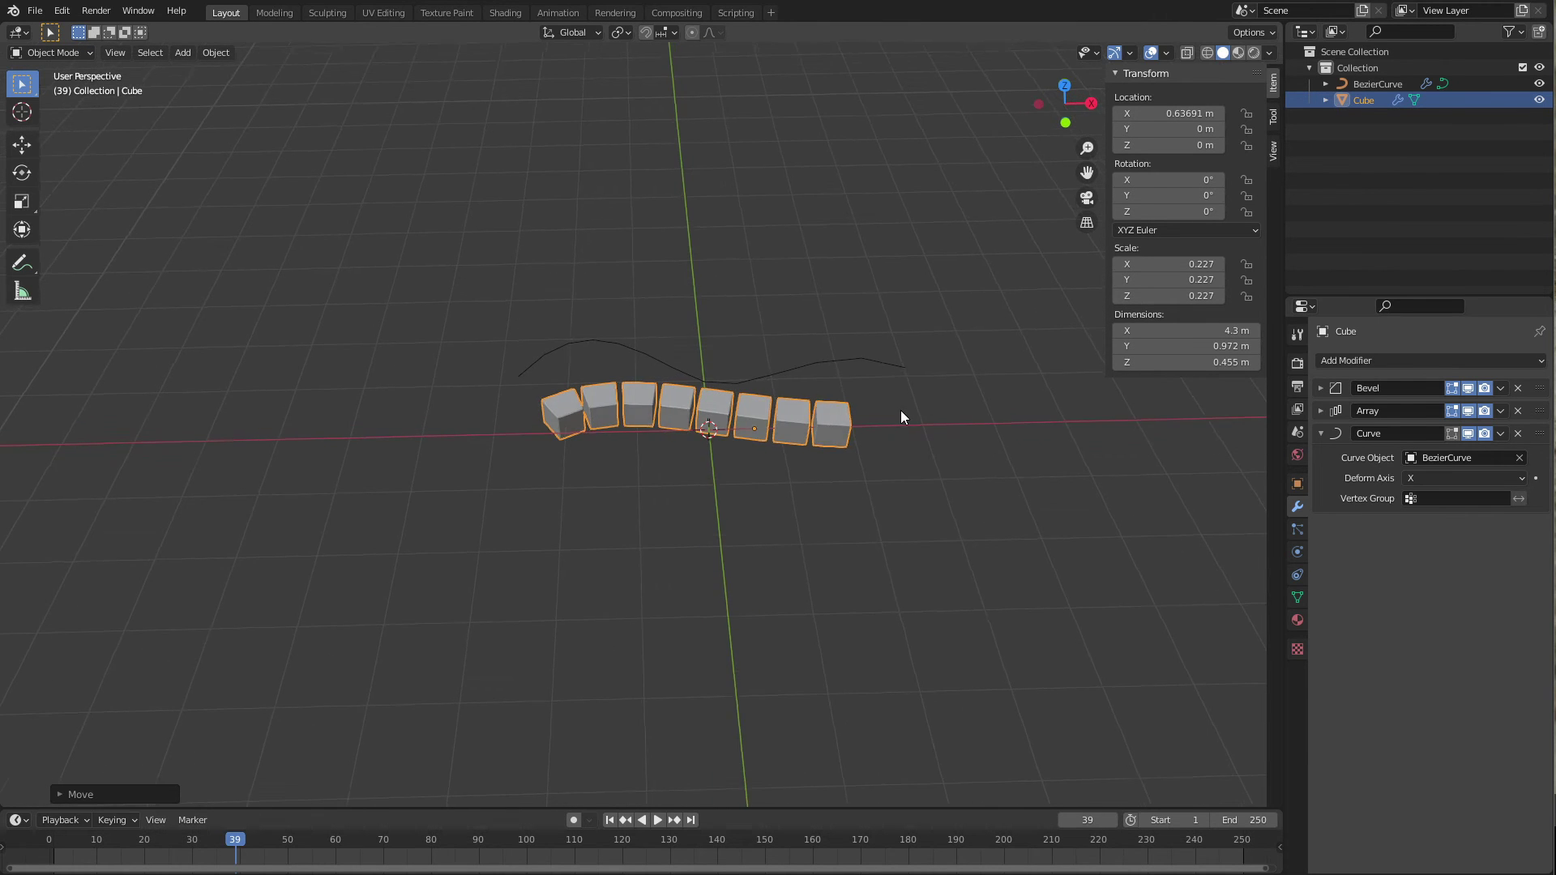
pyautogui.scroll(3, 901, 386)
# Select the Bezier curve and play its wave animation up to frame 71.
pyautogui.click(900, 323)
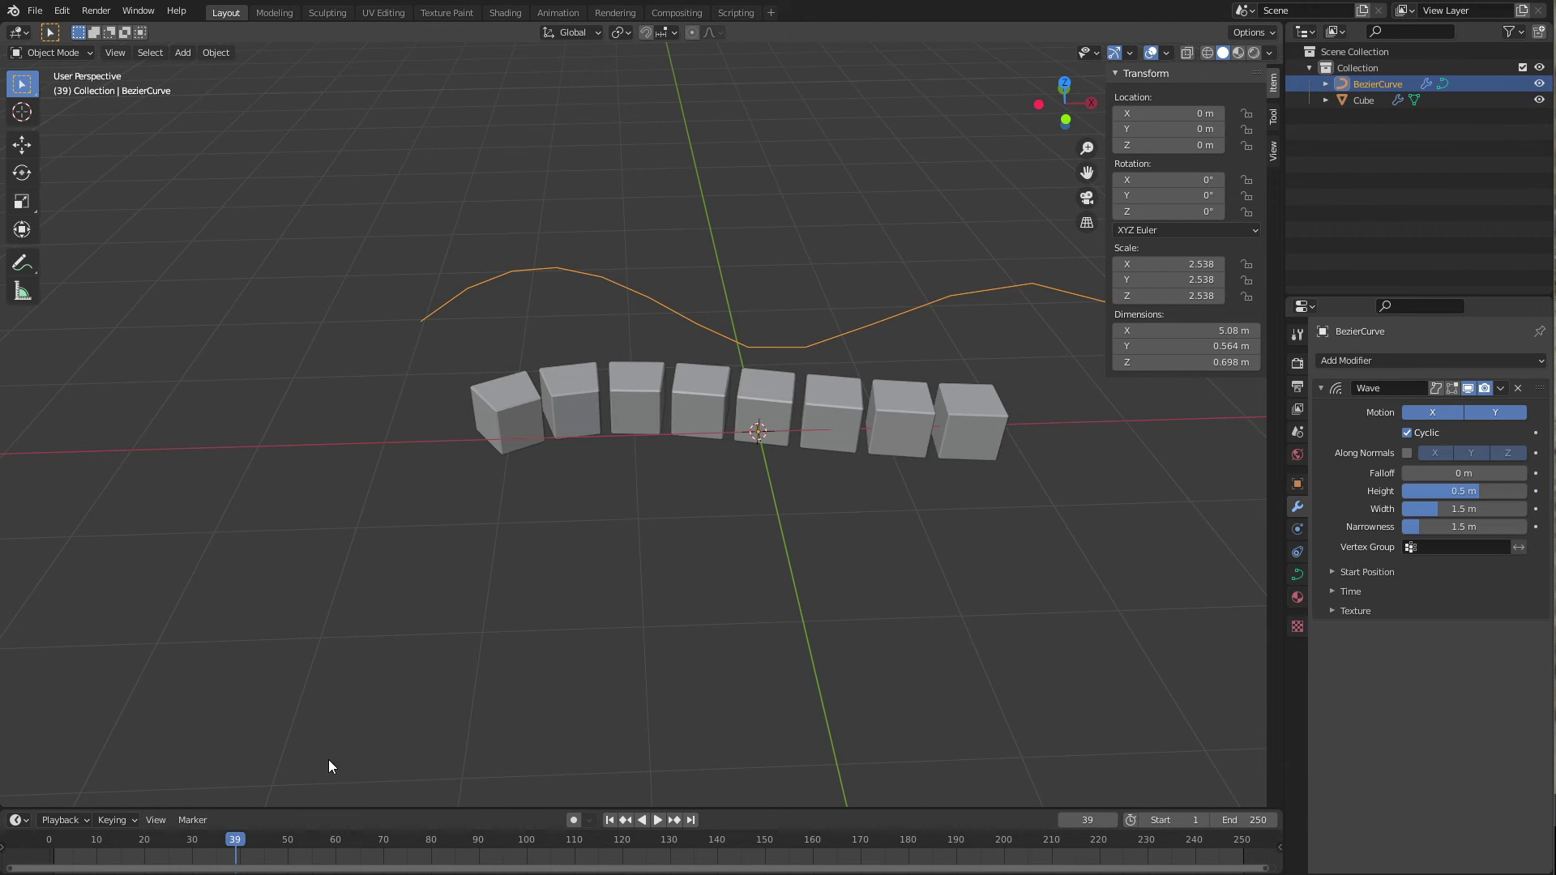
pyautogui.press('space')
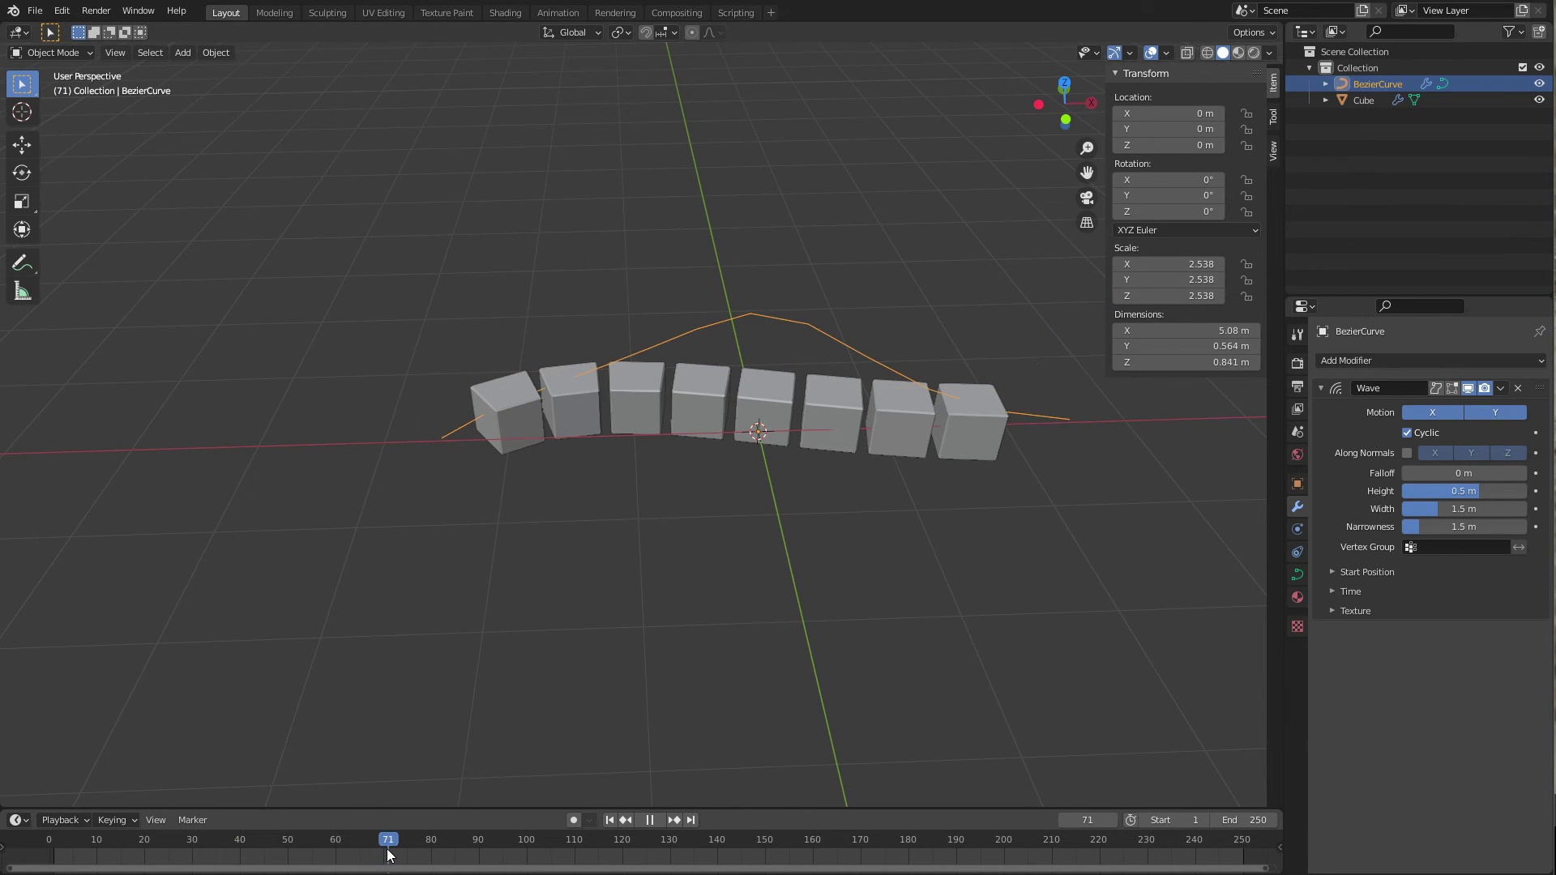
pyautogui.press('space')
# Move the Bezier curve's start control point up and inward in Edit Mode, and return to Object Mode.
pyautogui.press('Tab')
pyautogui.click(443, 441)
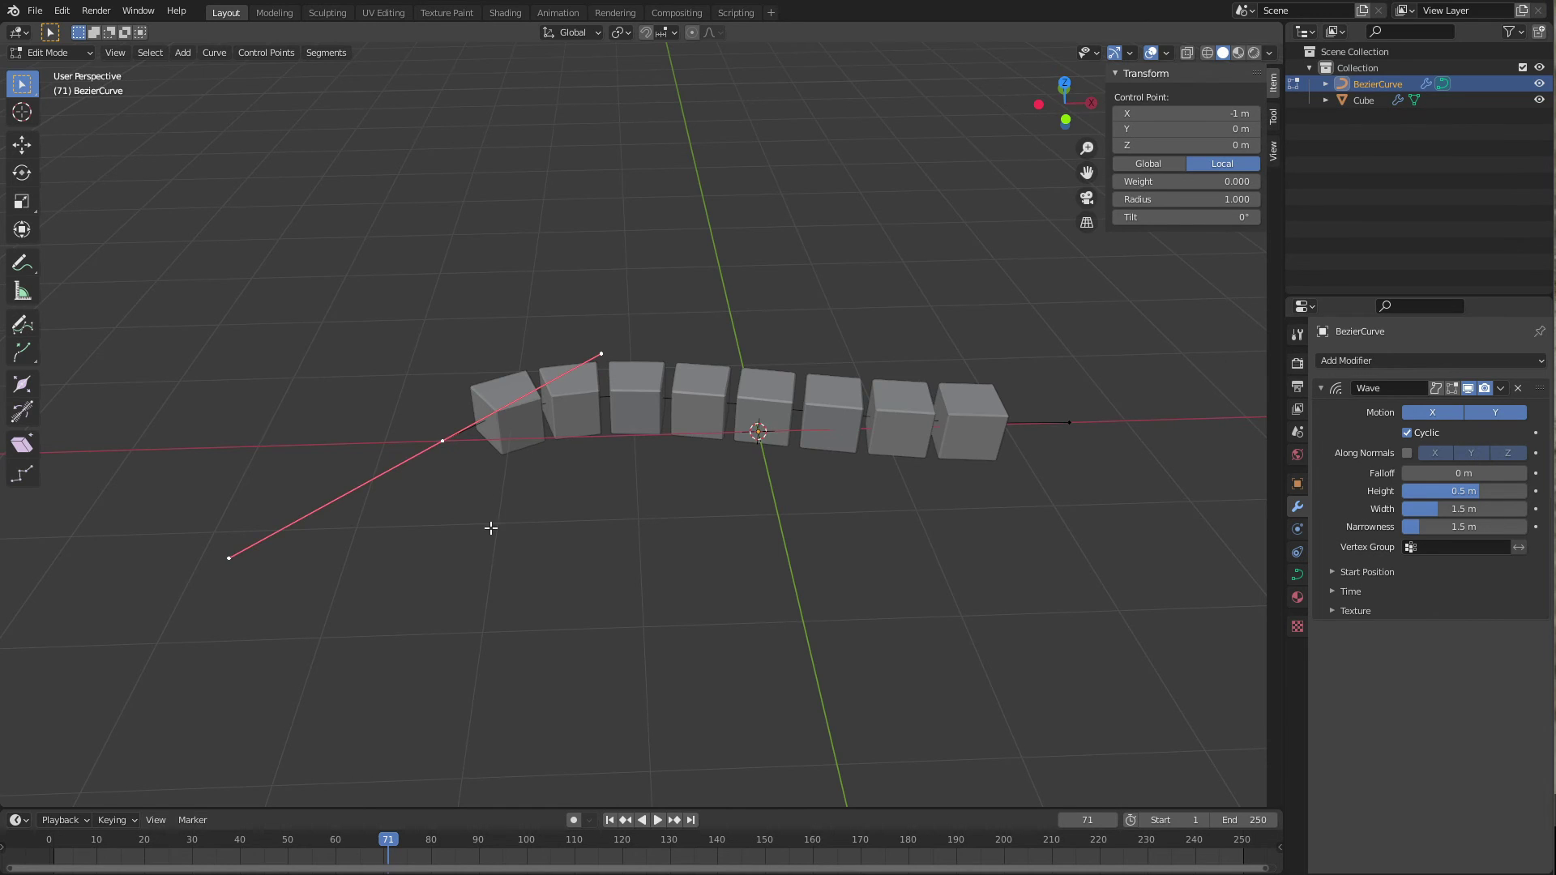
pyautogui.press('g')
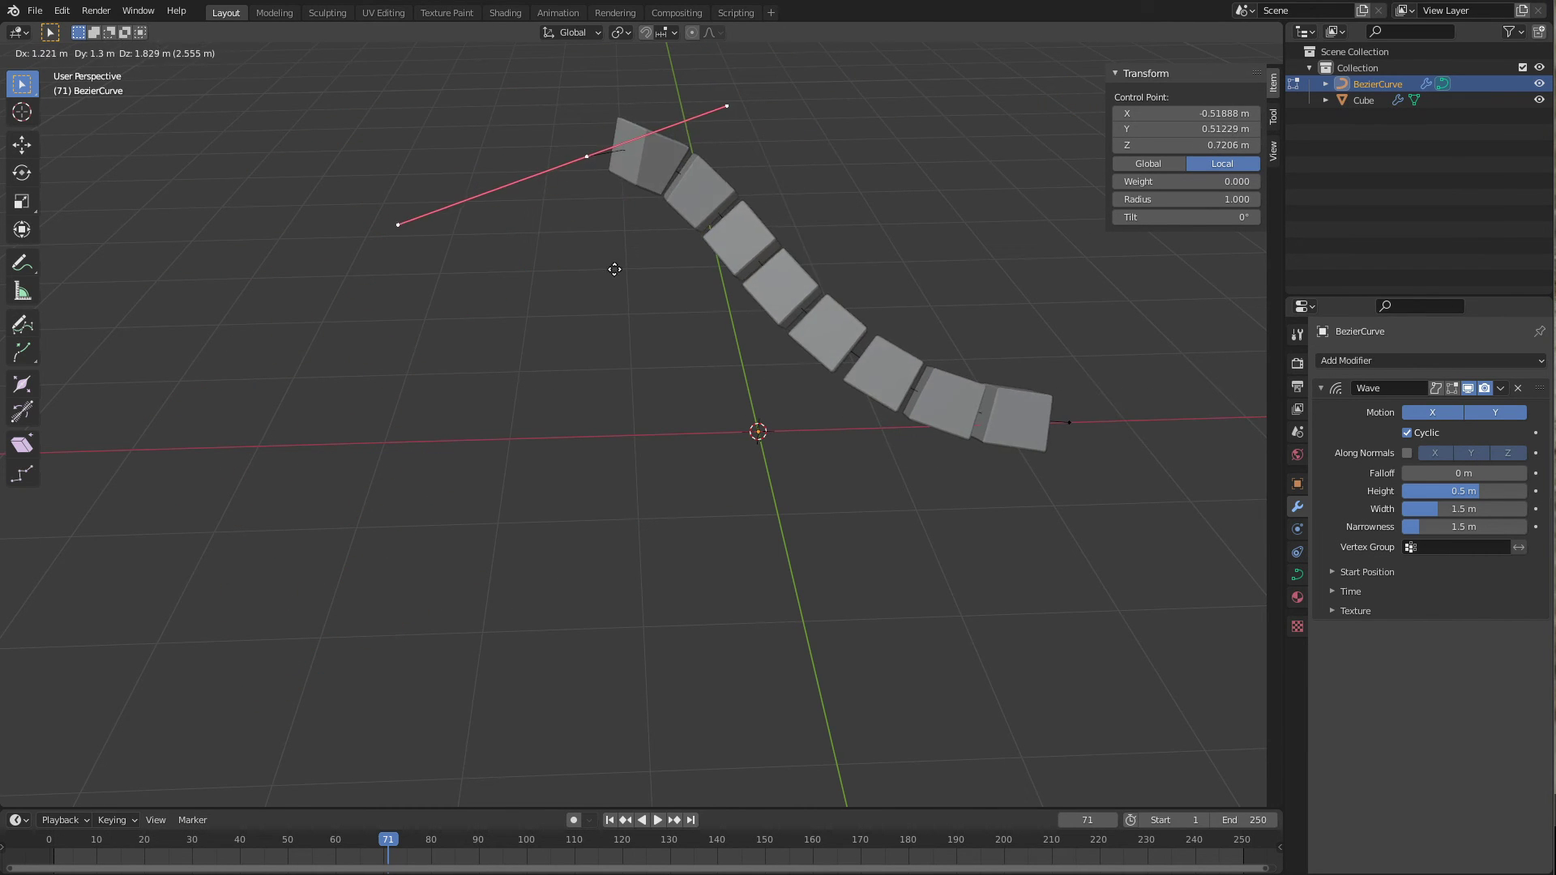
pyautogui.click(611, 304)
pyautogui.press('Tab')
pyautogui.moveTo(668, 423); pyautogui.dragTo(689, 454, button='middle')
# Enable Apply on Spline for the curve's Wave modifier and preview the animation up to frame 86.
pyautogui.moveTo(427, 845); pyautogui.dragTo(388, 848)
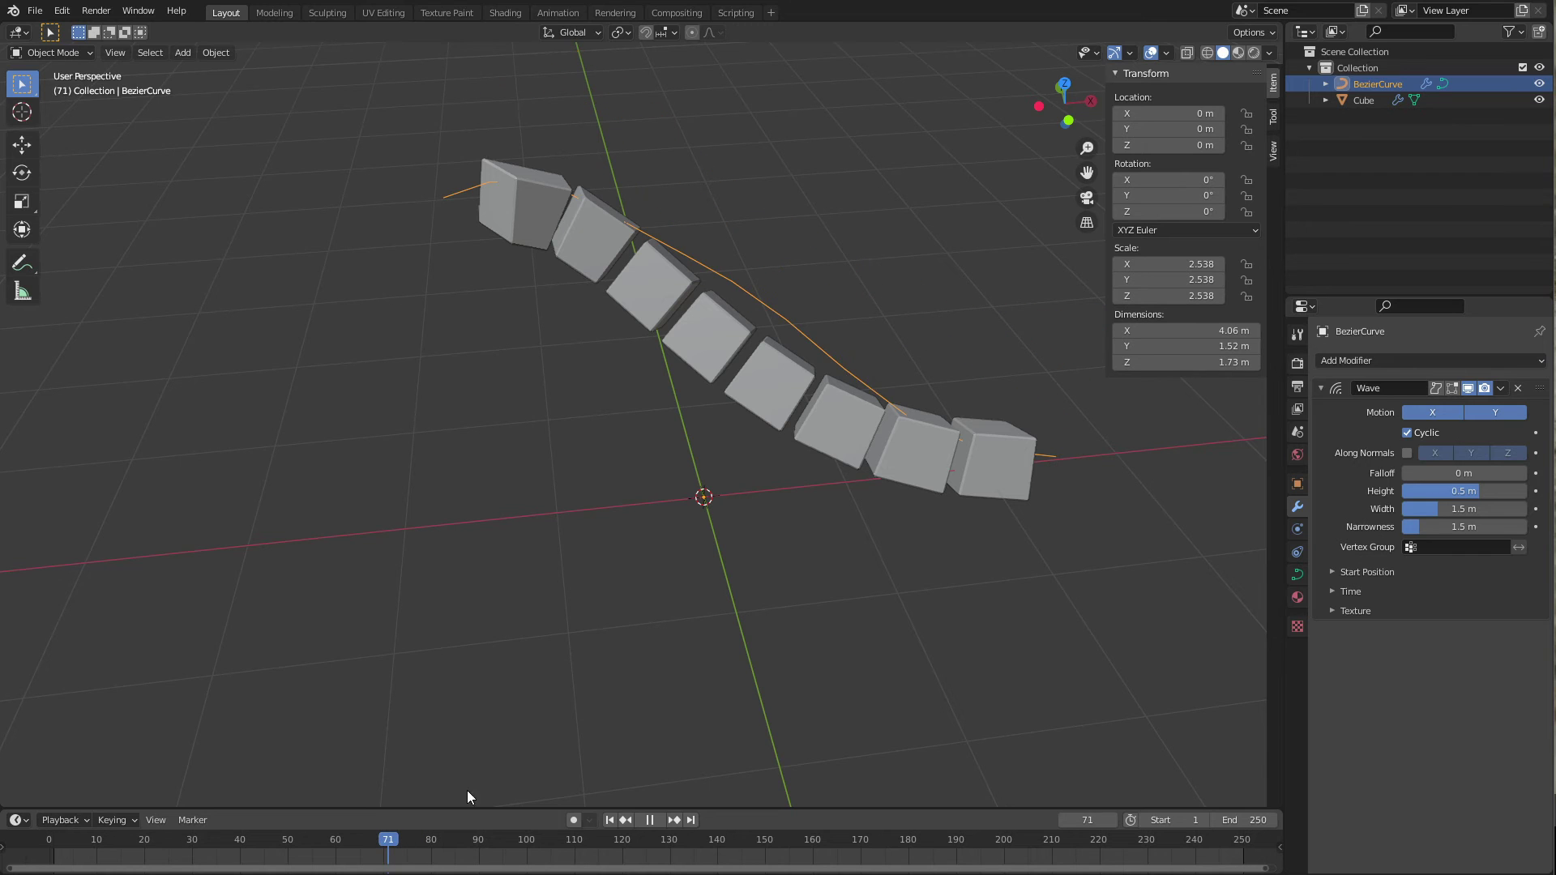
pyautogui.click(1435, 388)
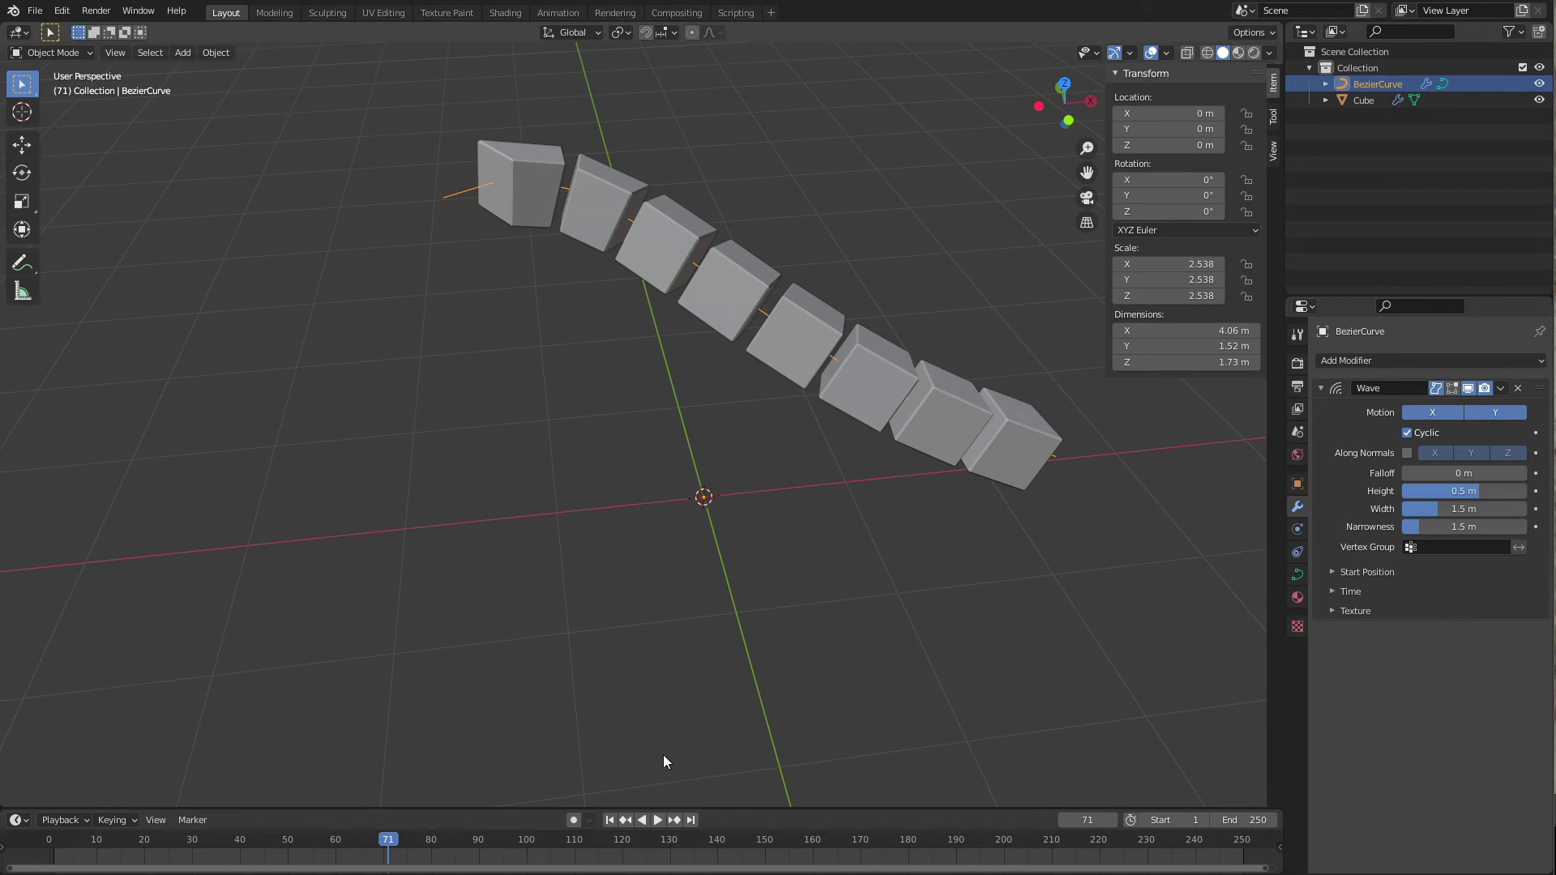
pyautogui.press('space')
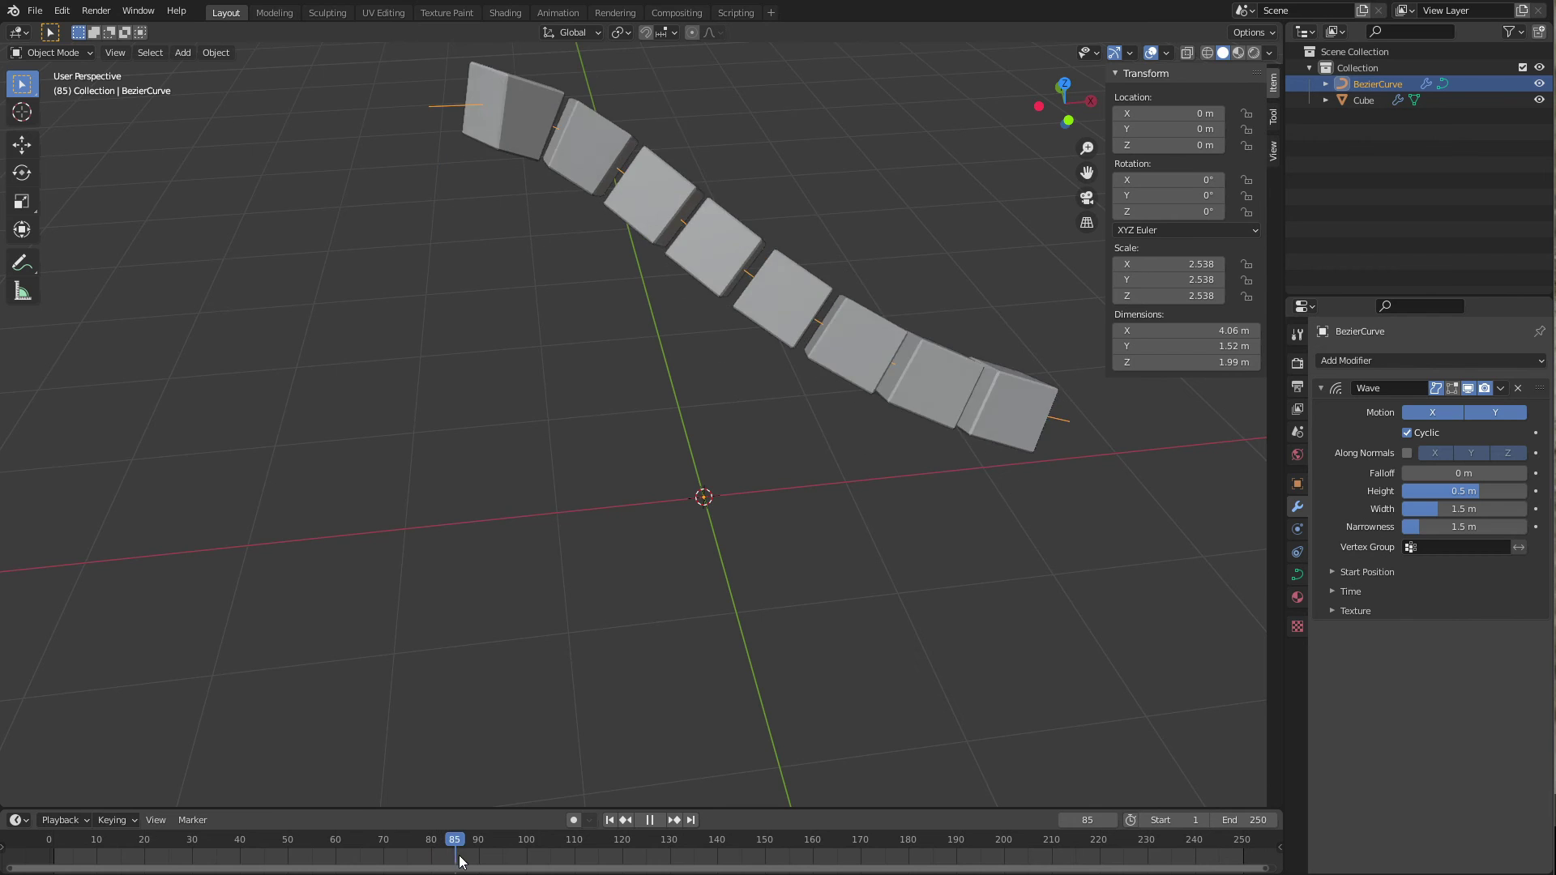
pyautogui.moveTo(459, 861)
pyautogui.mouseDown()
pyautogui.moveTo(476, 860)
pyautogui.moveTo(431, 860)
pyautogui.mouseUp()
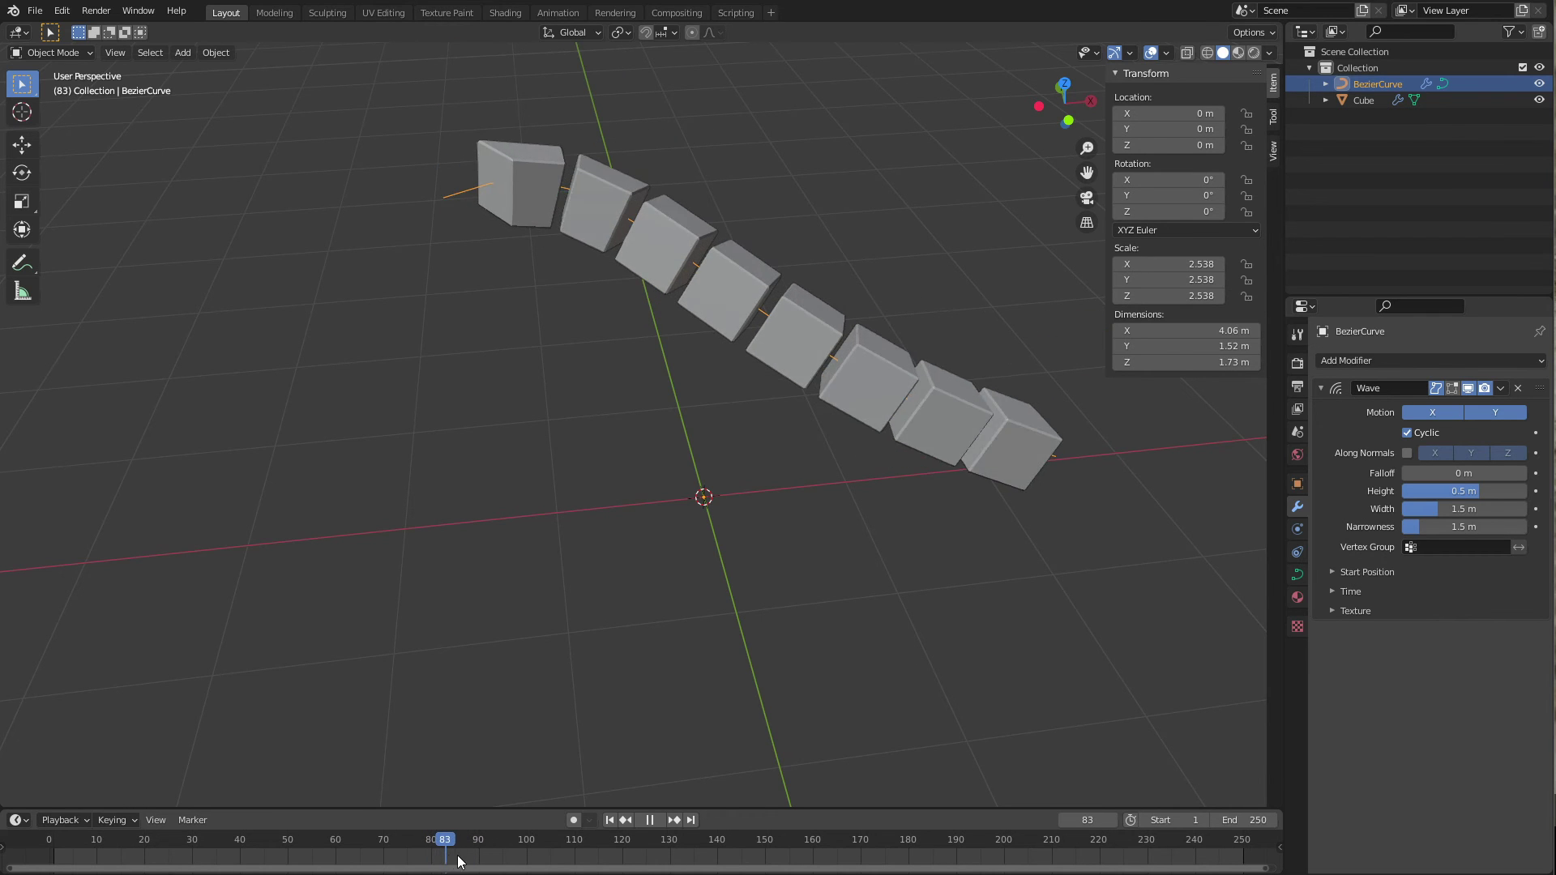
pyautogui.press('space')
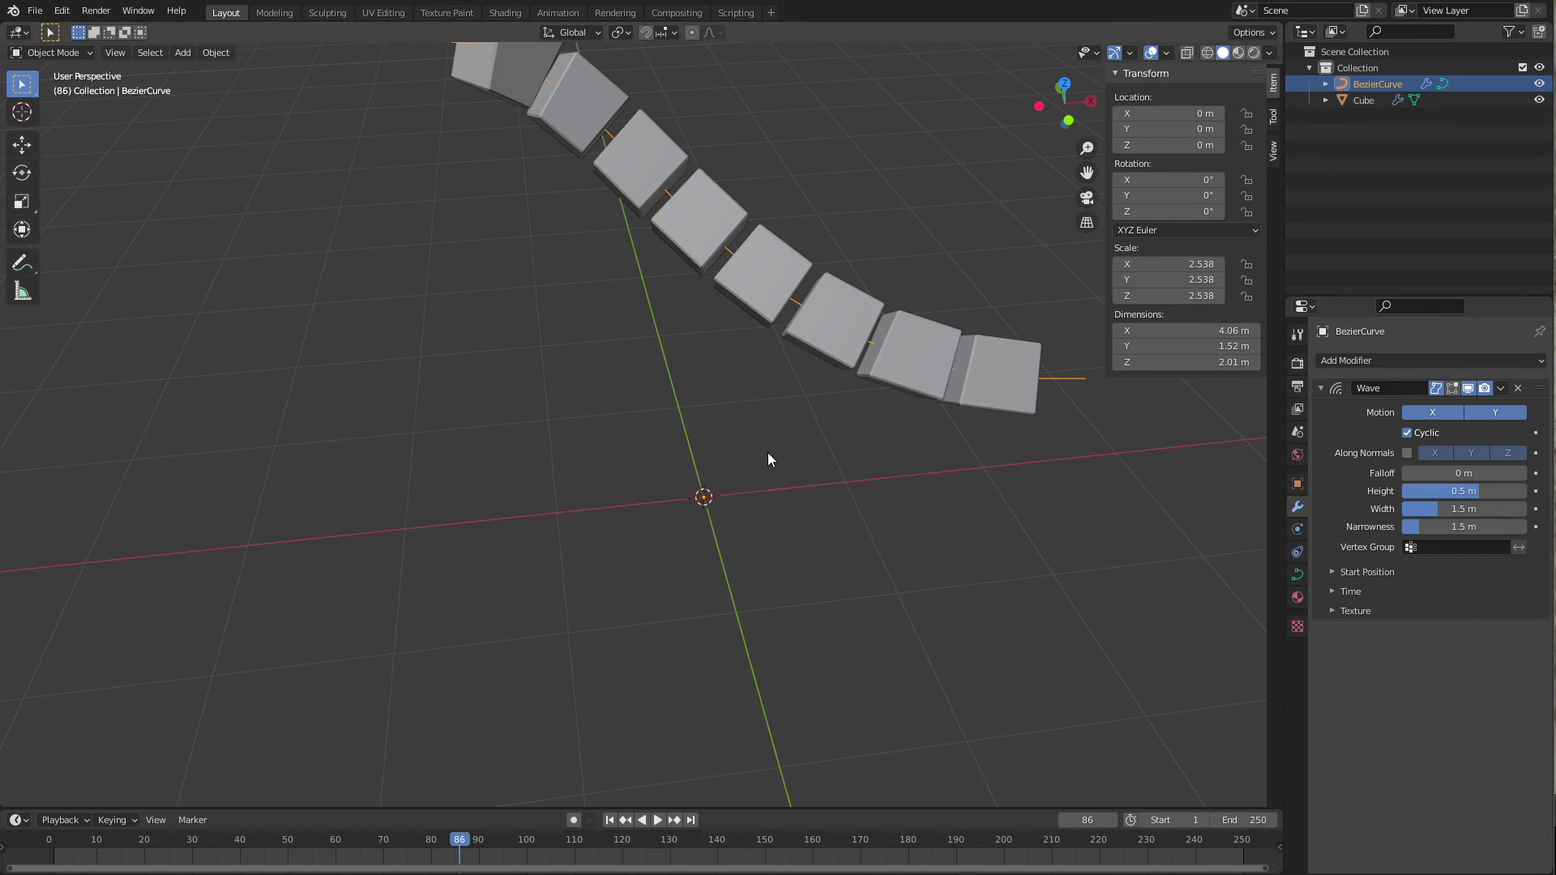
pyautogui.scroll(-1, 725, 438)
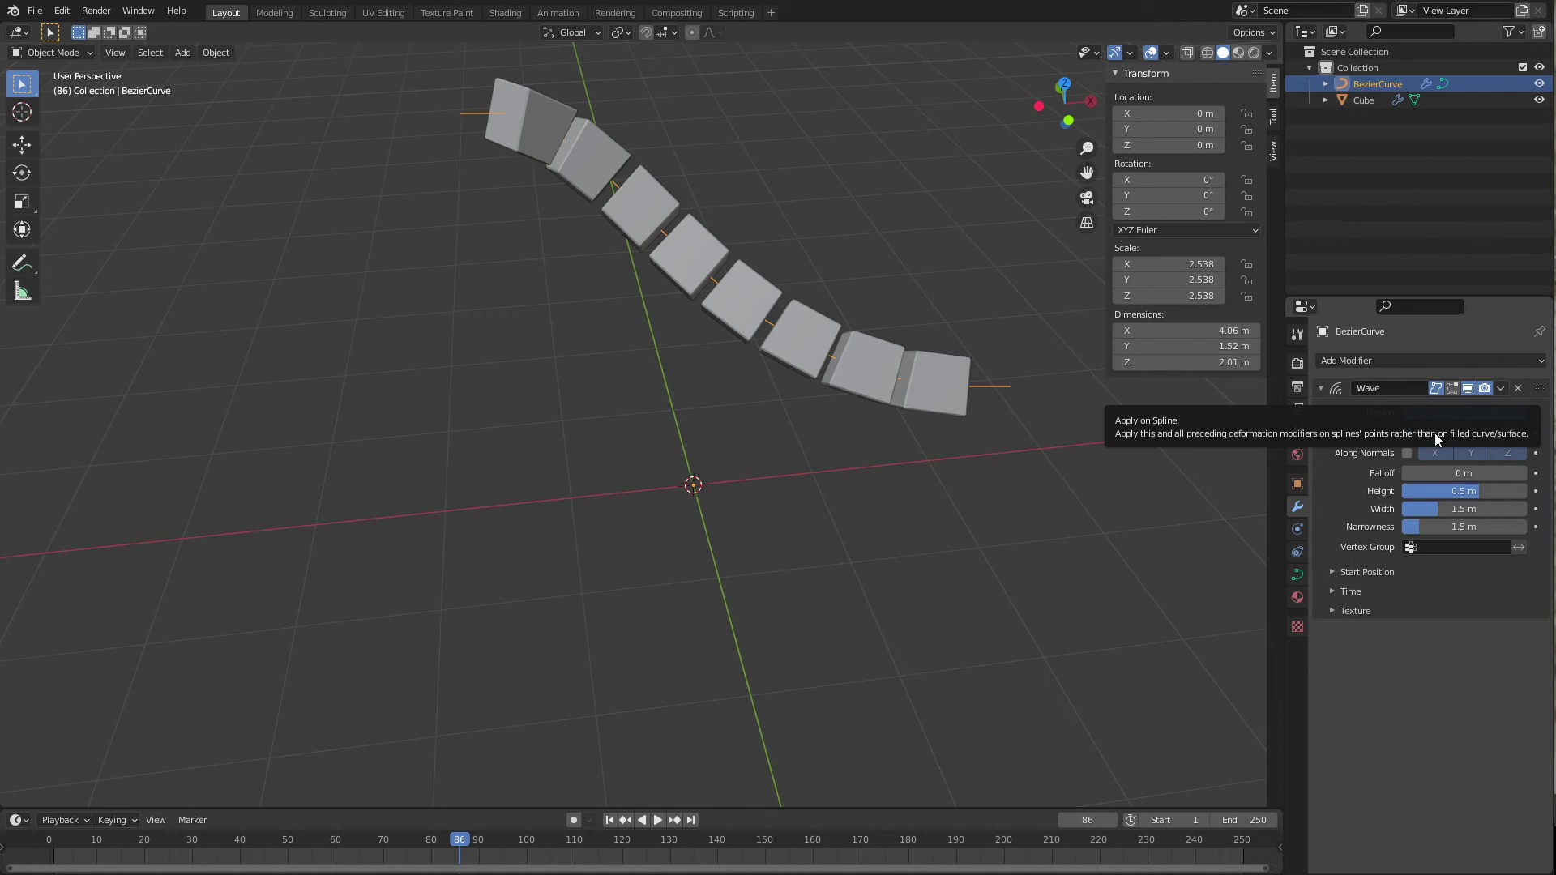
# Compare the Wave modifier with Apply on Spline off while scrubbing to frame 109, and turn the option back on.
pyautogui.click(1435, 391)
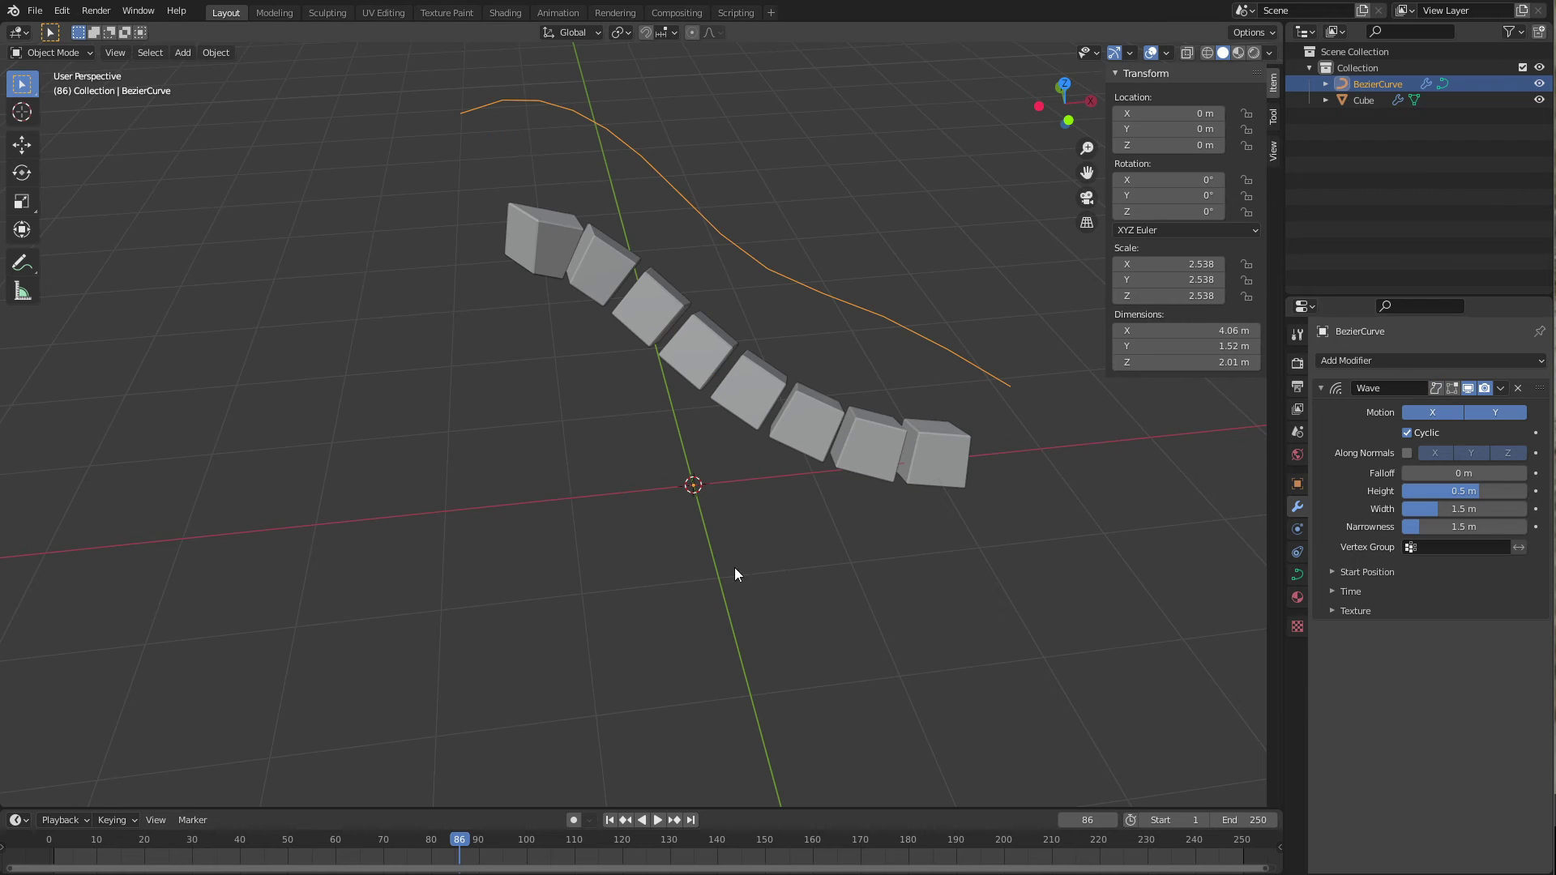
pyautogui.moveTo(512, 838); pyautogui.dragTo(570, 847)
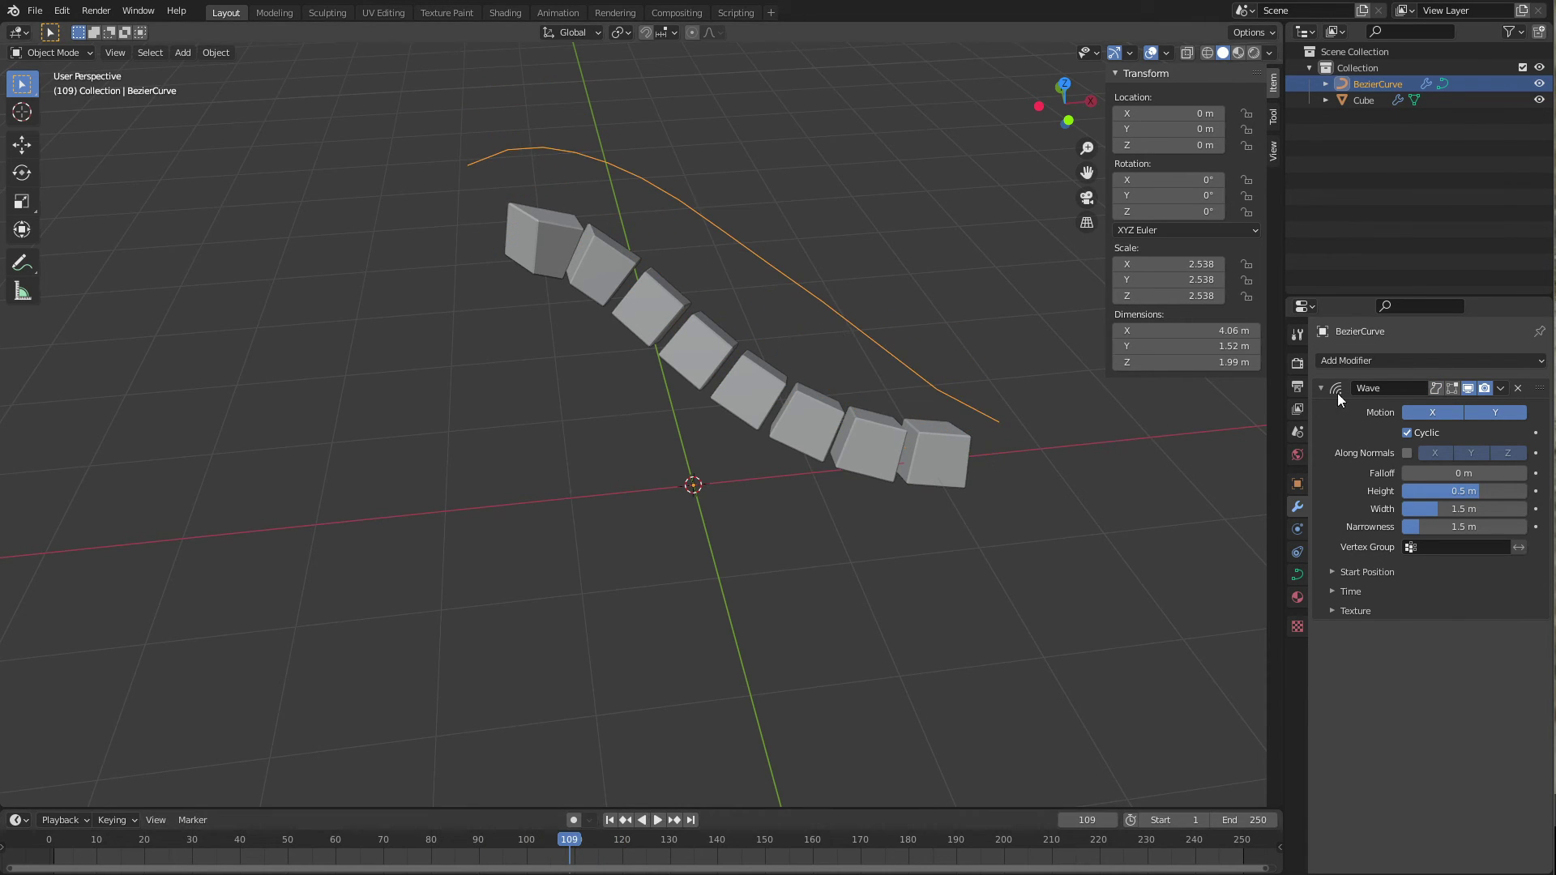
pyautogui.click(1436, 388)
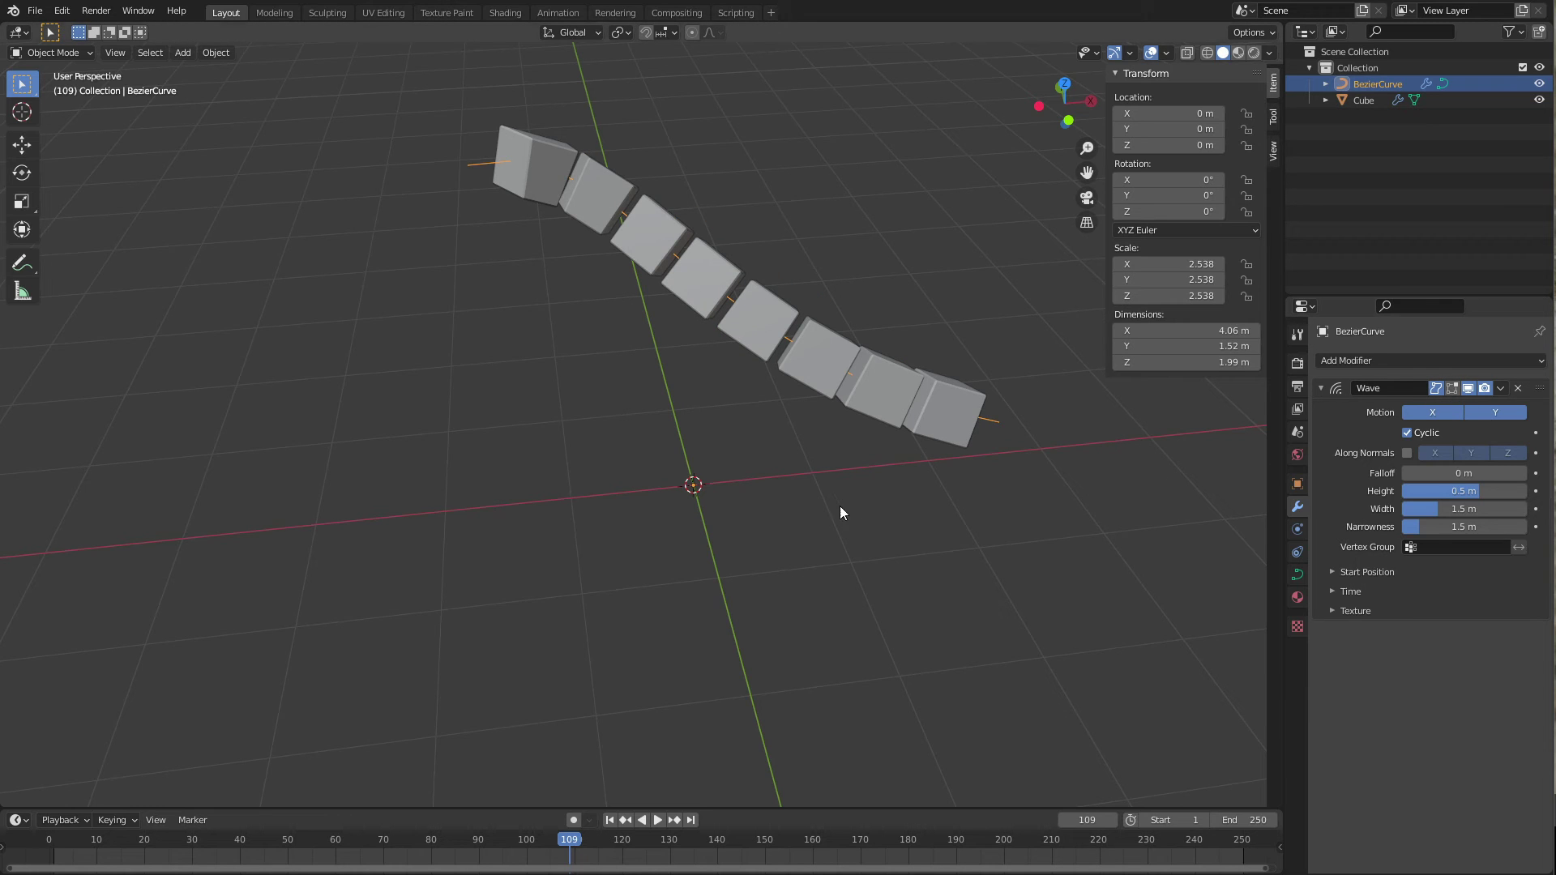
# Select the cube array and examine the extra options offered for its Bevel and Curve modifiers.
pyautogui.click(844, 358)
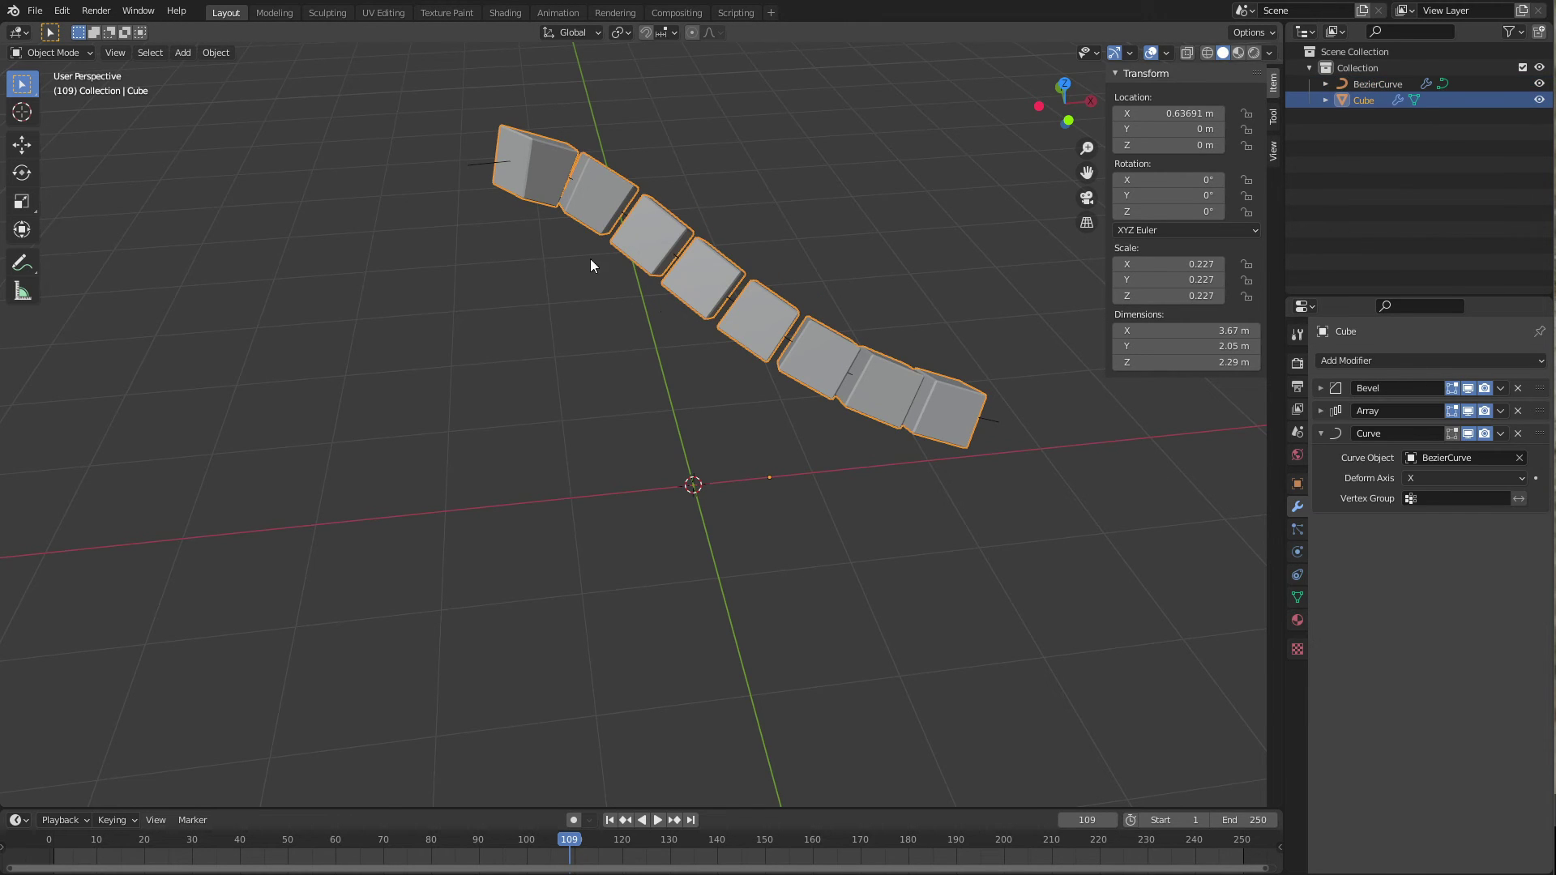
pyautogui.click(469, 158)
pyautogui.click(669, 281)
pyautogui.click(1501, 389)
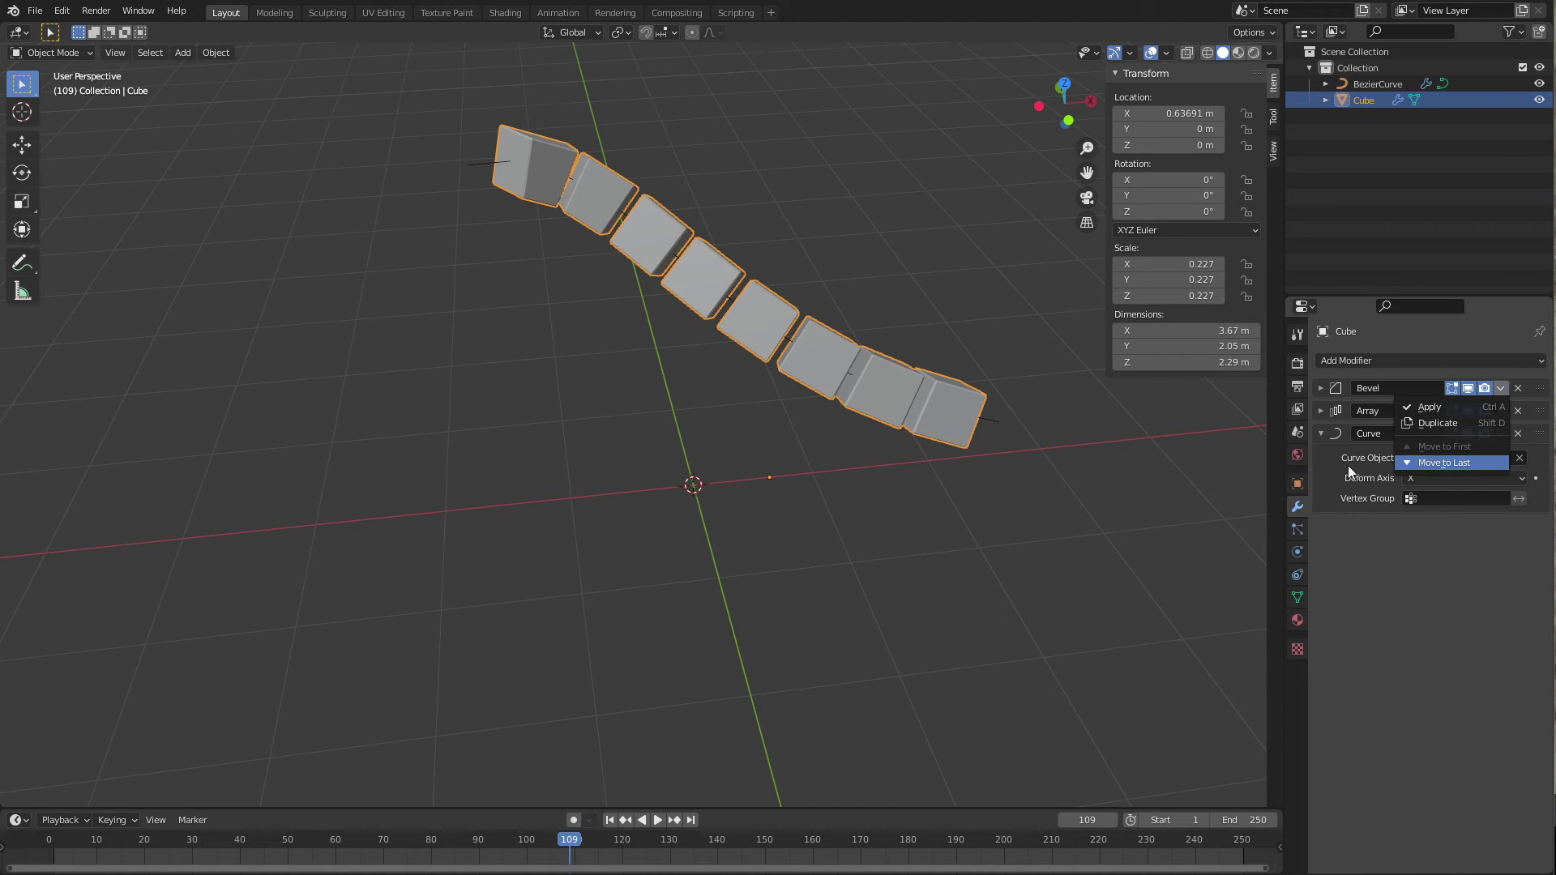
pyautogui.moveTo(1538, 389)
pyautogui.mouseDown()
pyautogui.moveTo(1491, 765)
pyautogui.moveTo(1524, 382)
pyautogui.mouseUp()
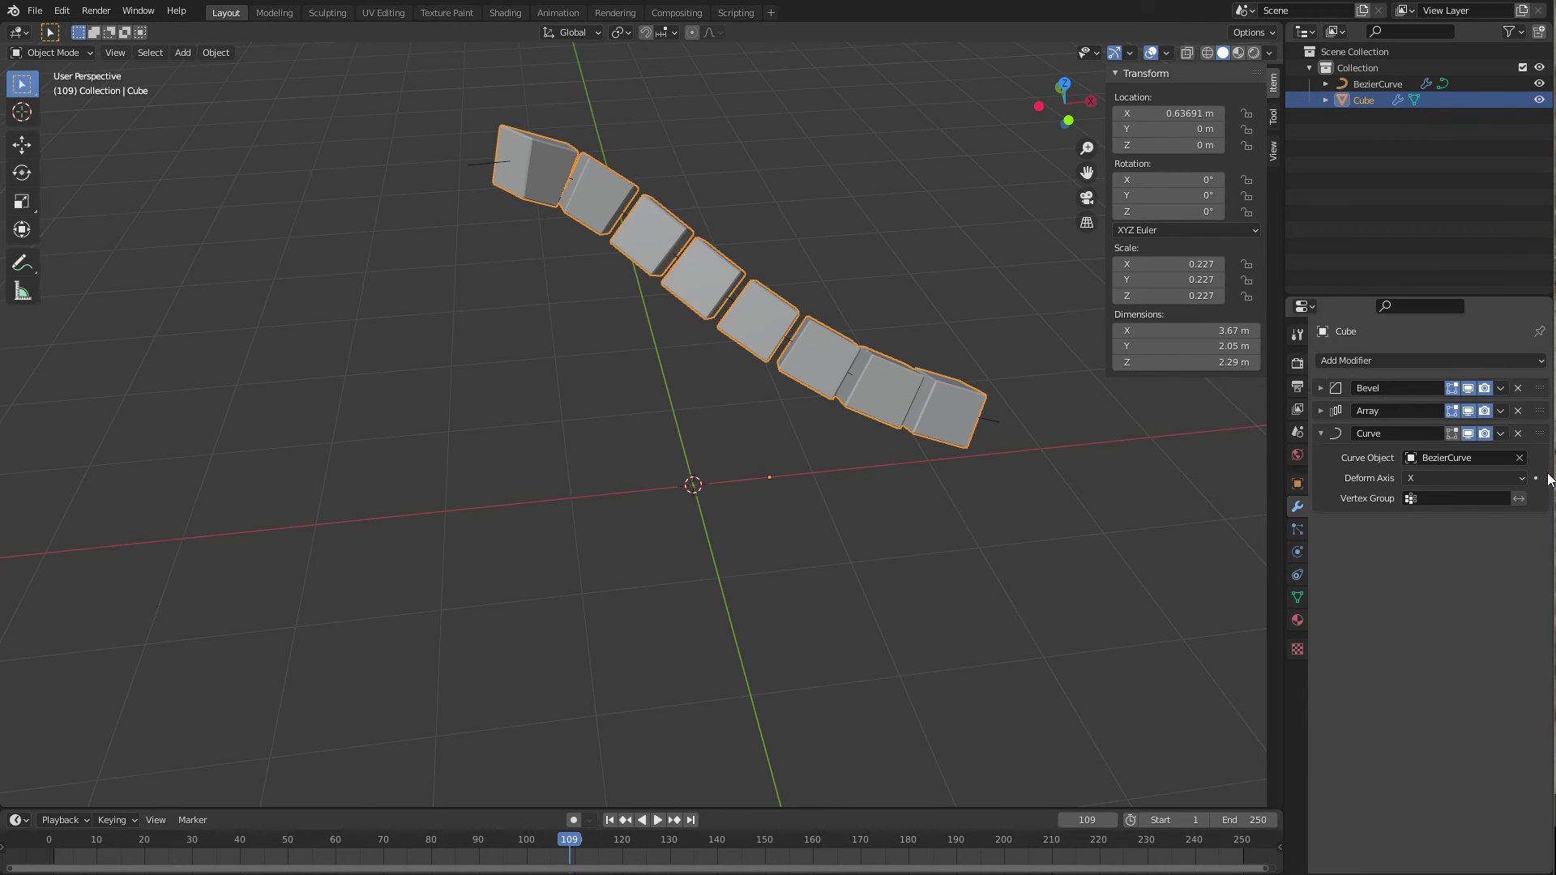
pyautogui.click(1500, 389)
pyautogui.click(1500, 434)
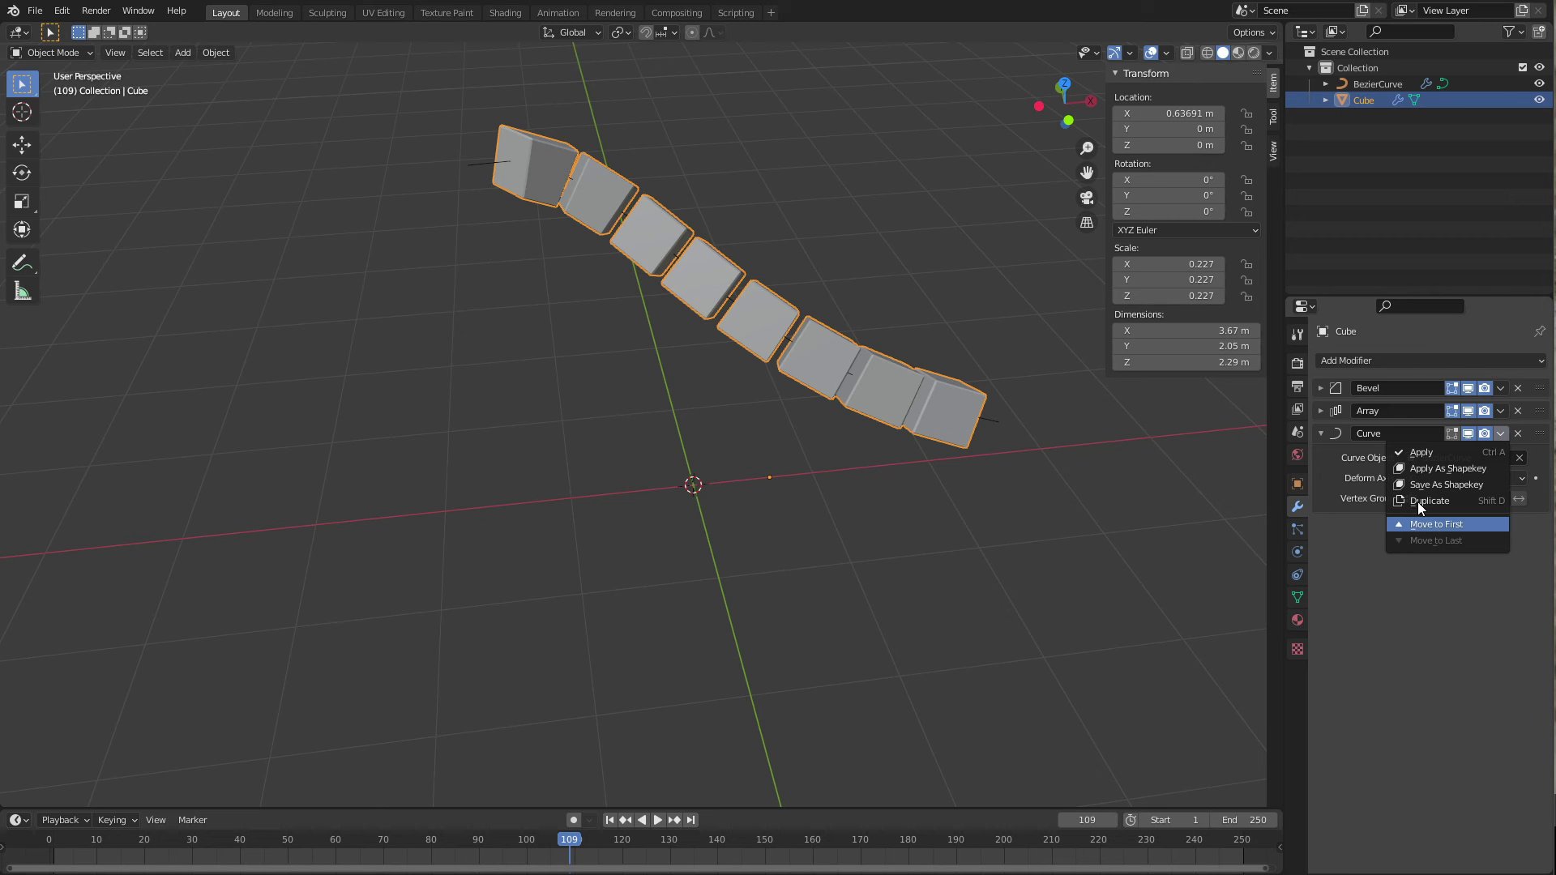
pyautogui.click(1420, 555)
pyautogui.click(1500, 434)
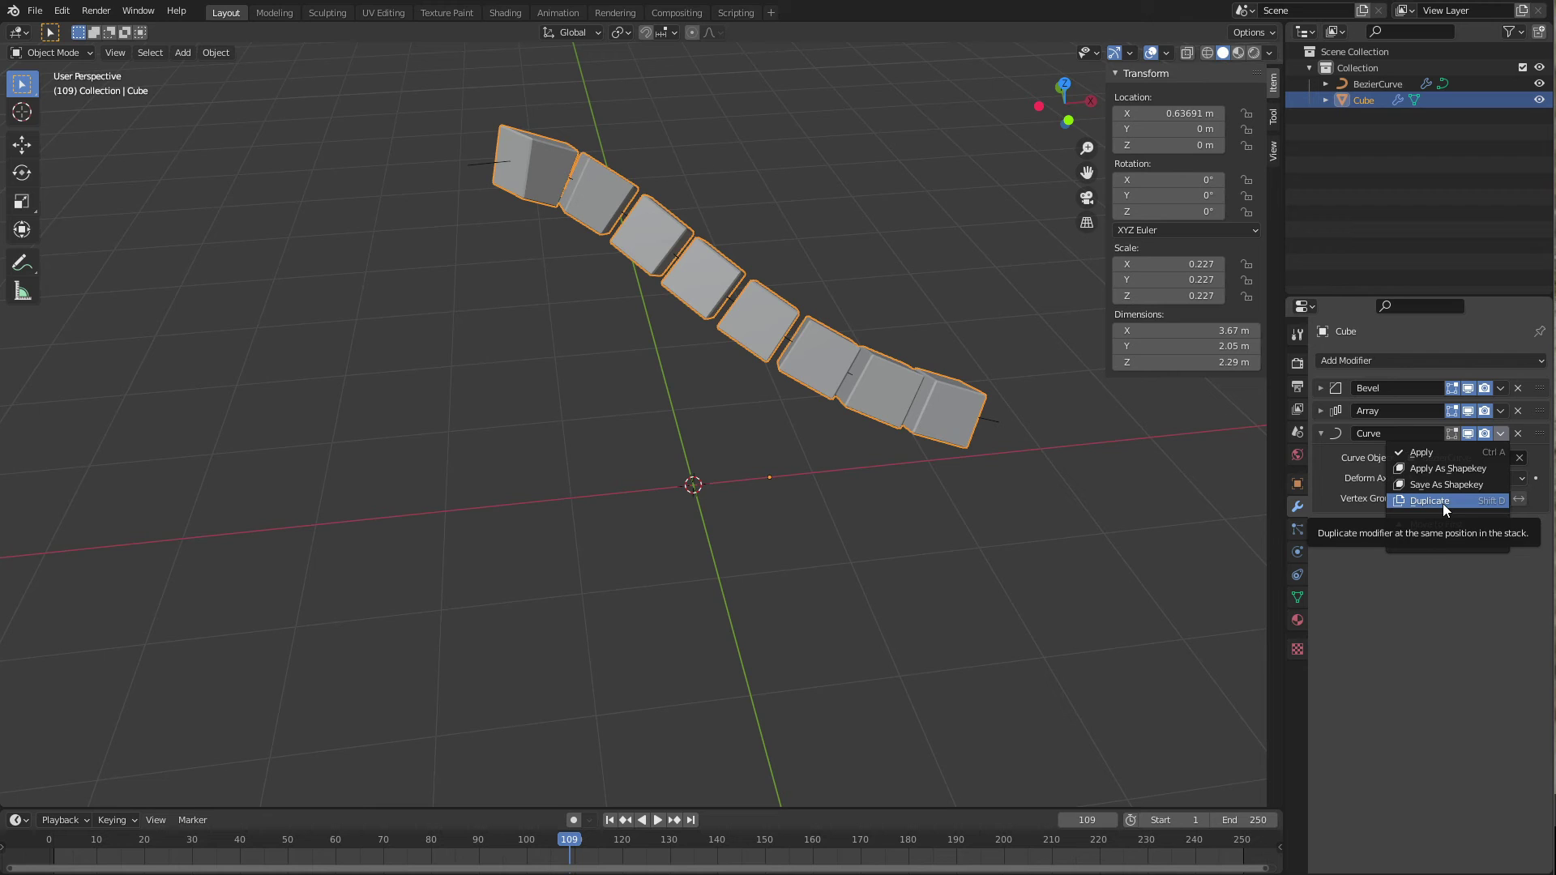
# Review the cube array's Array settings and the list of modifiers that can be added.
pyautogui.click(1320, 412)
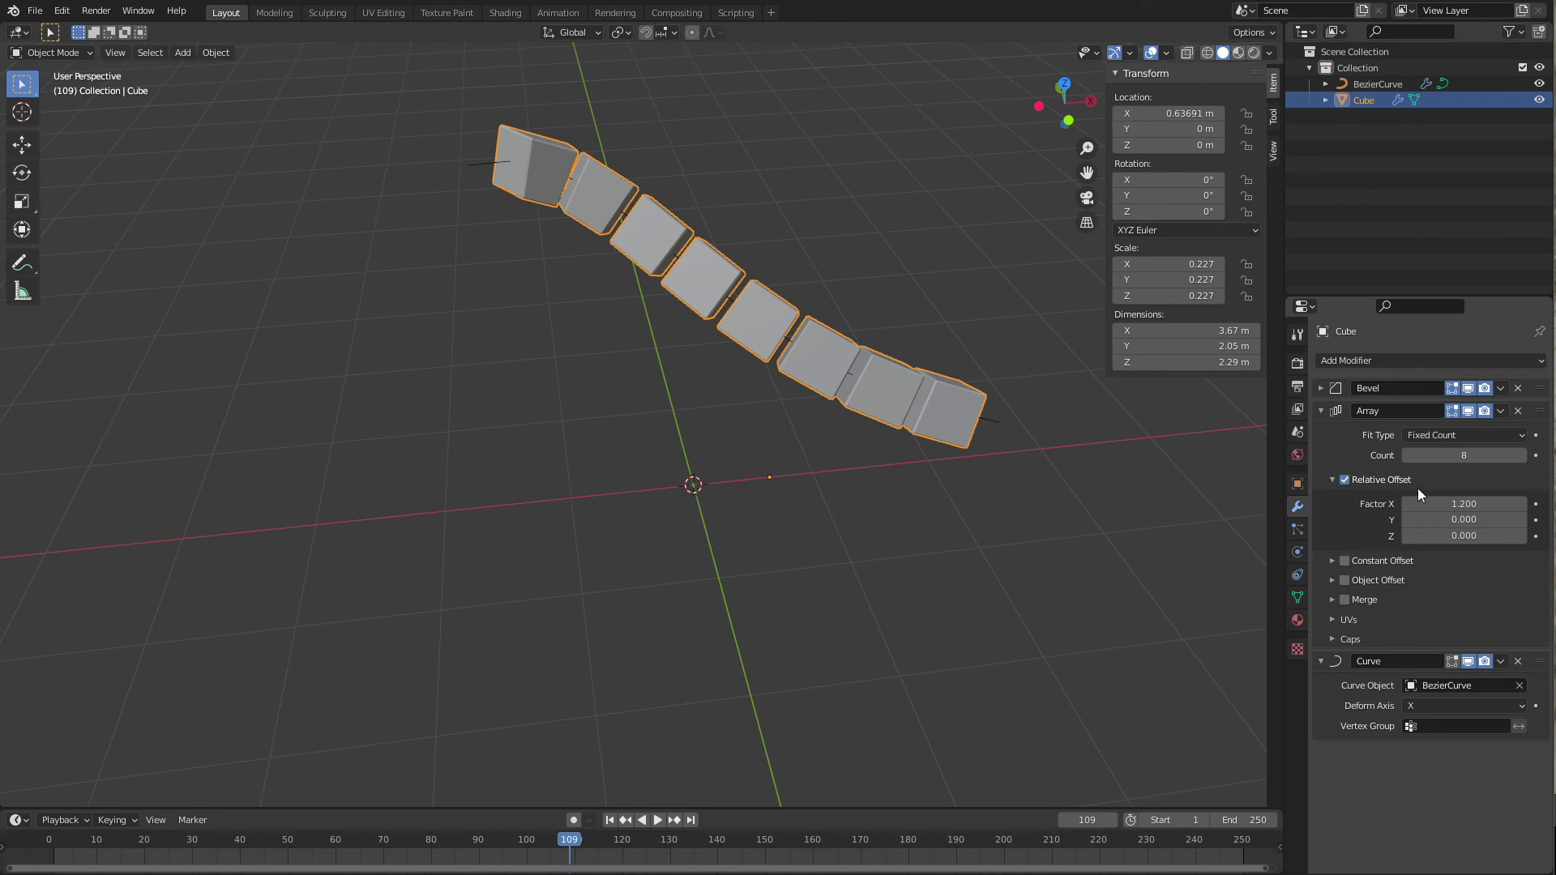
pyautogui.click(1319, 411)
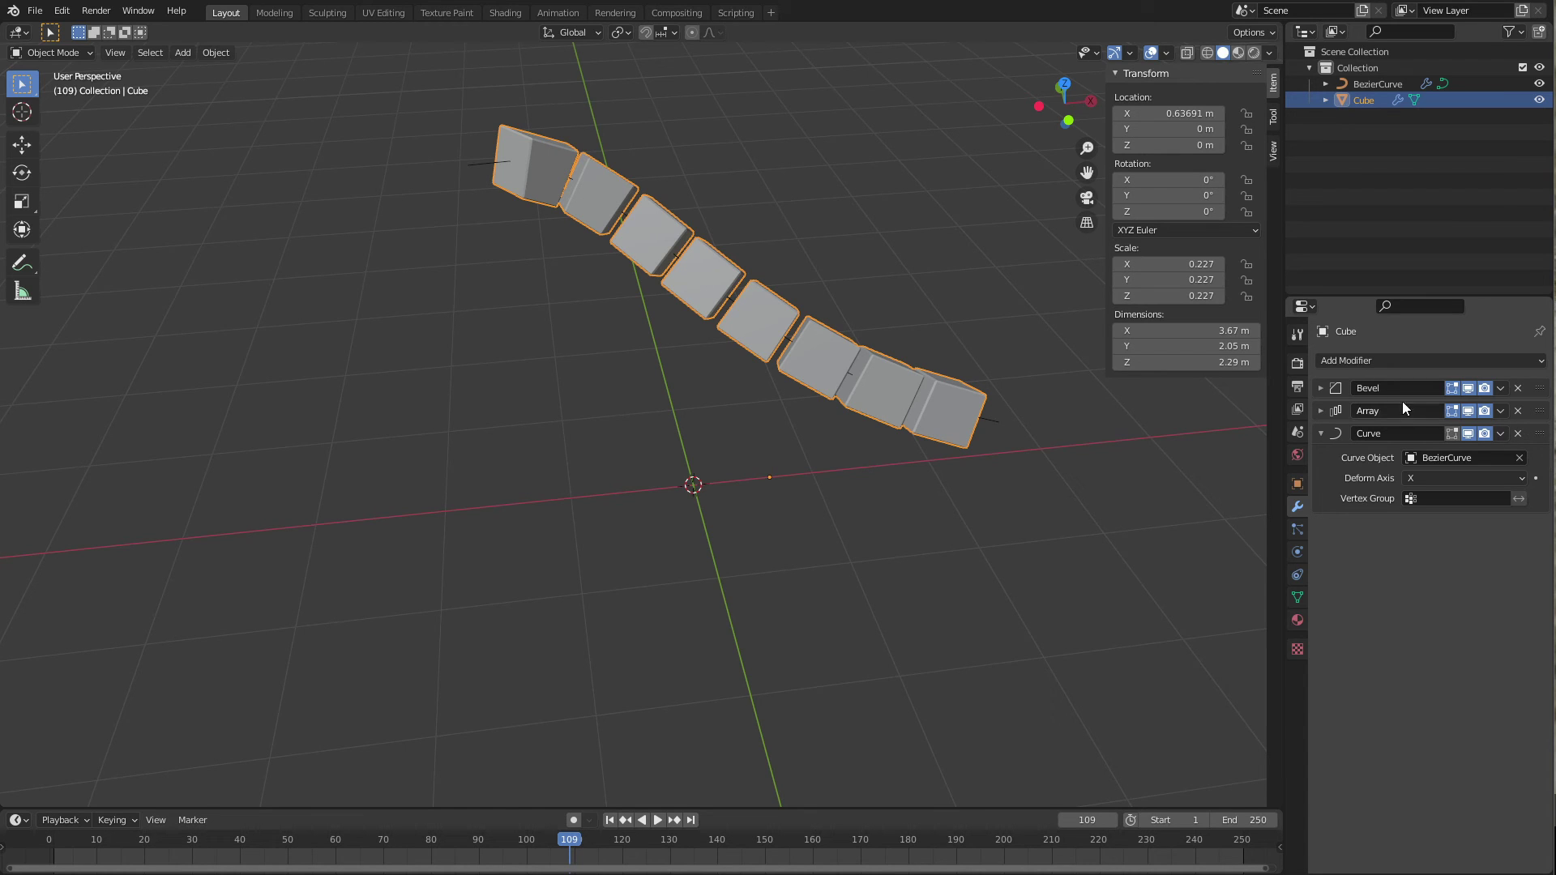
pyautogui.click(1372, 360)
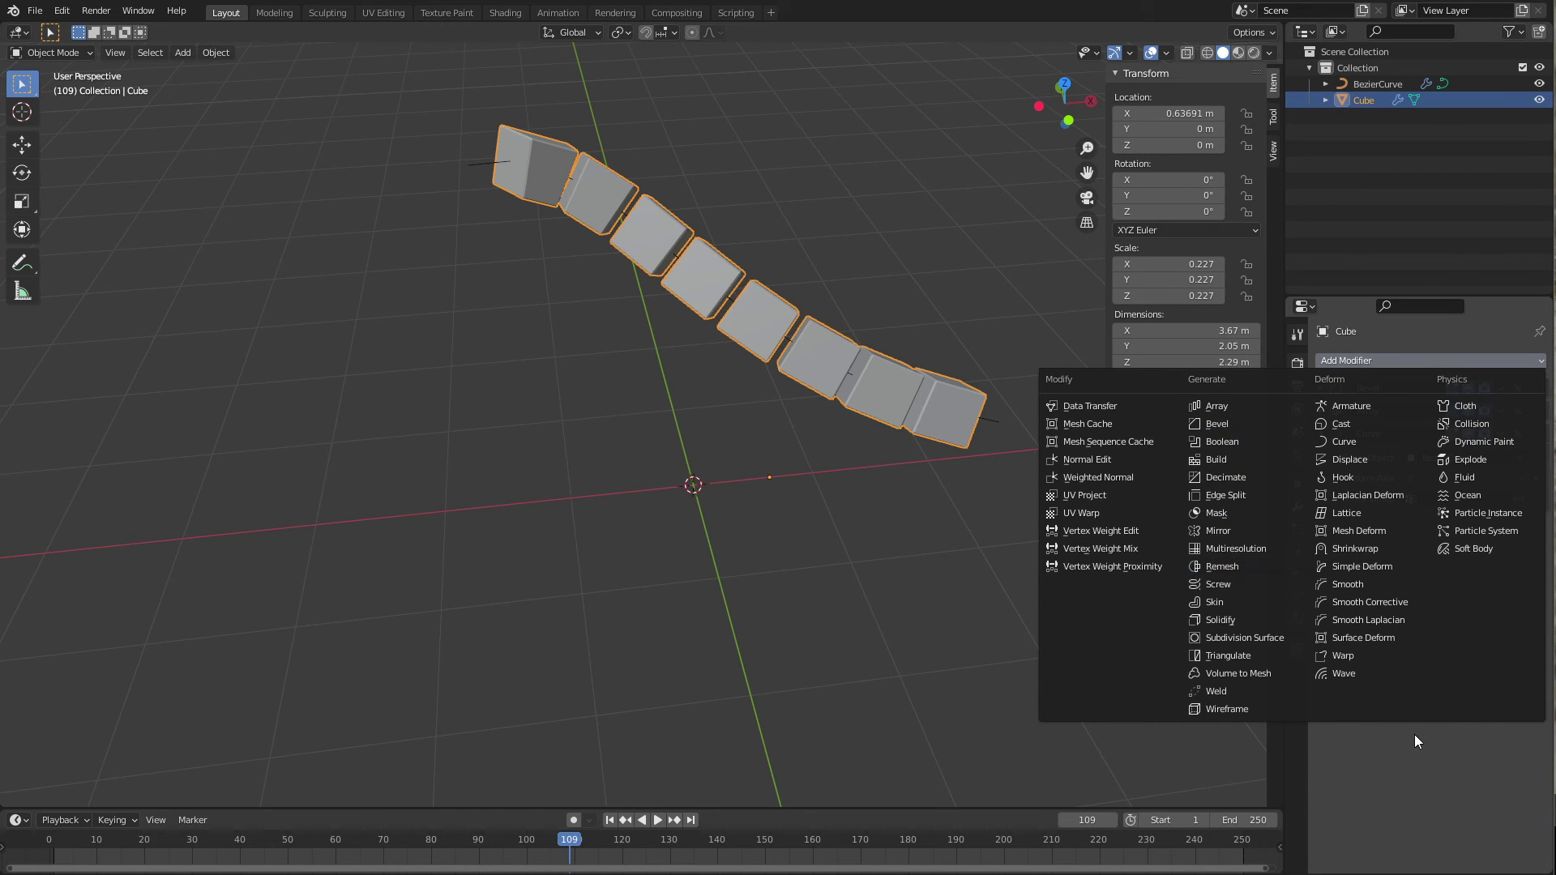
pyautogui.press('Escape')
pyautogui.click(1502, 388)
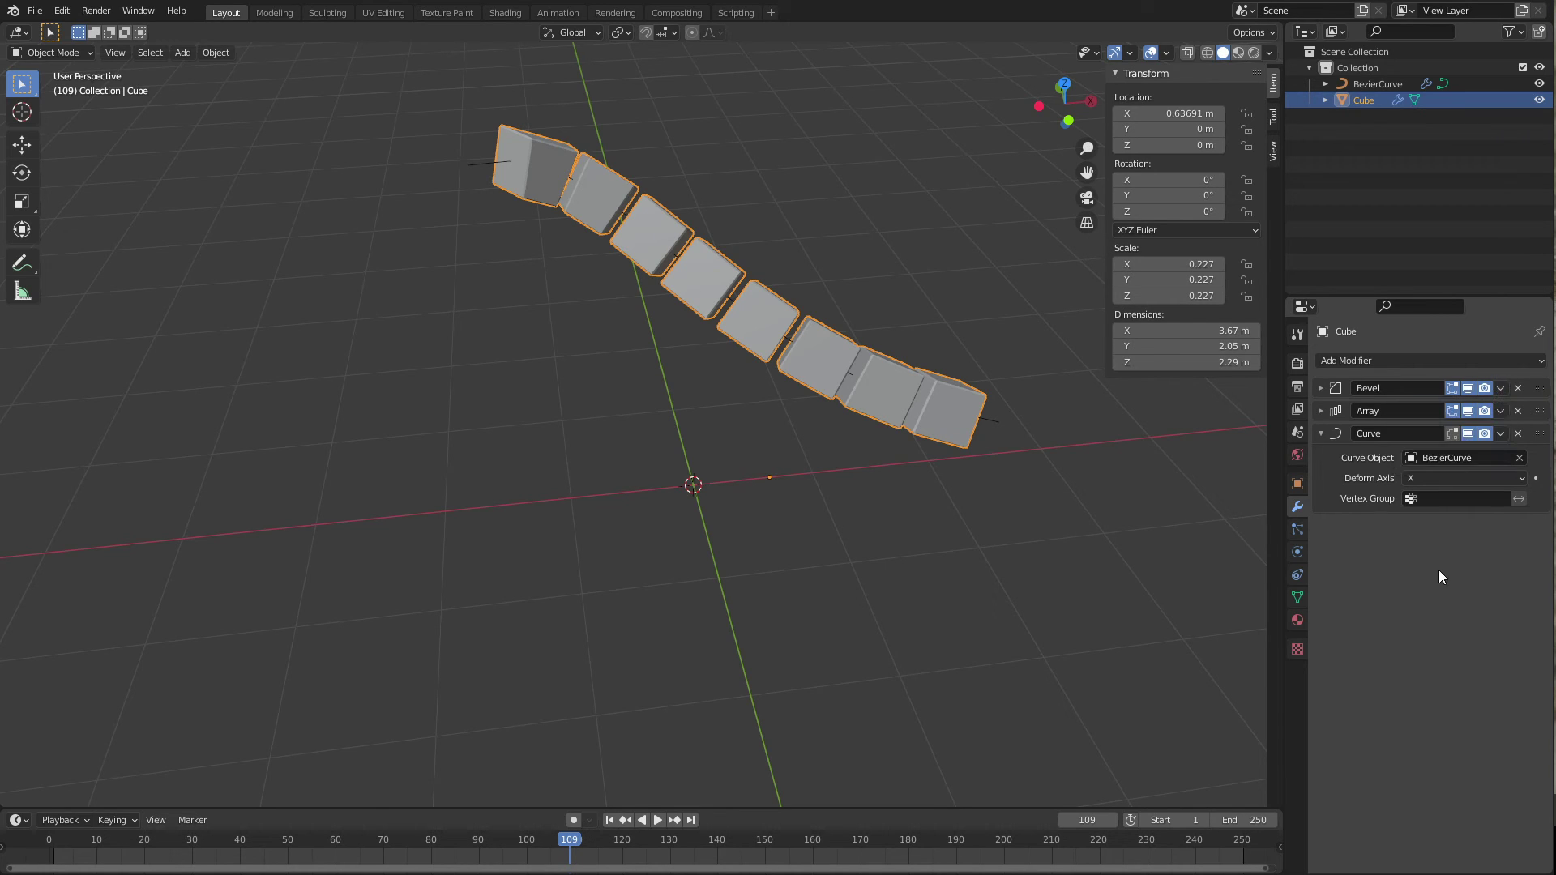
pyautogui.click(1501, 434)
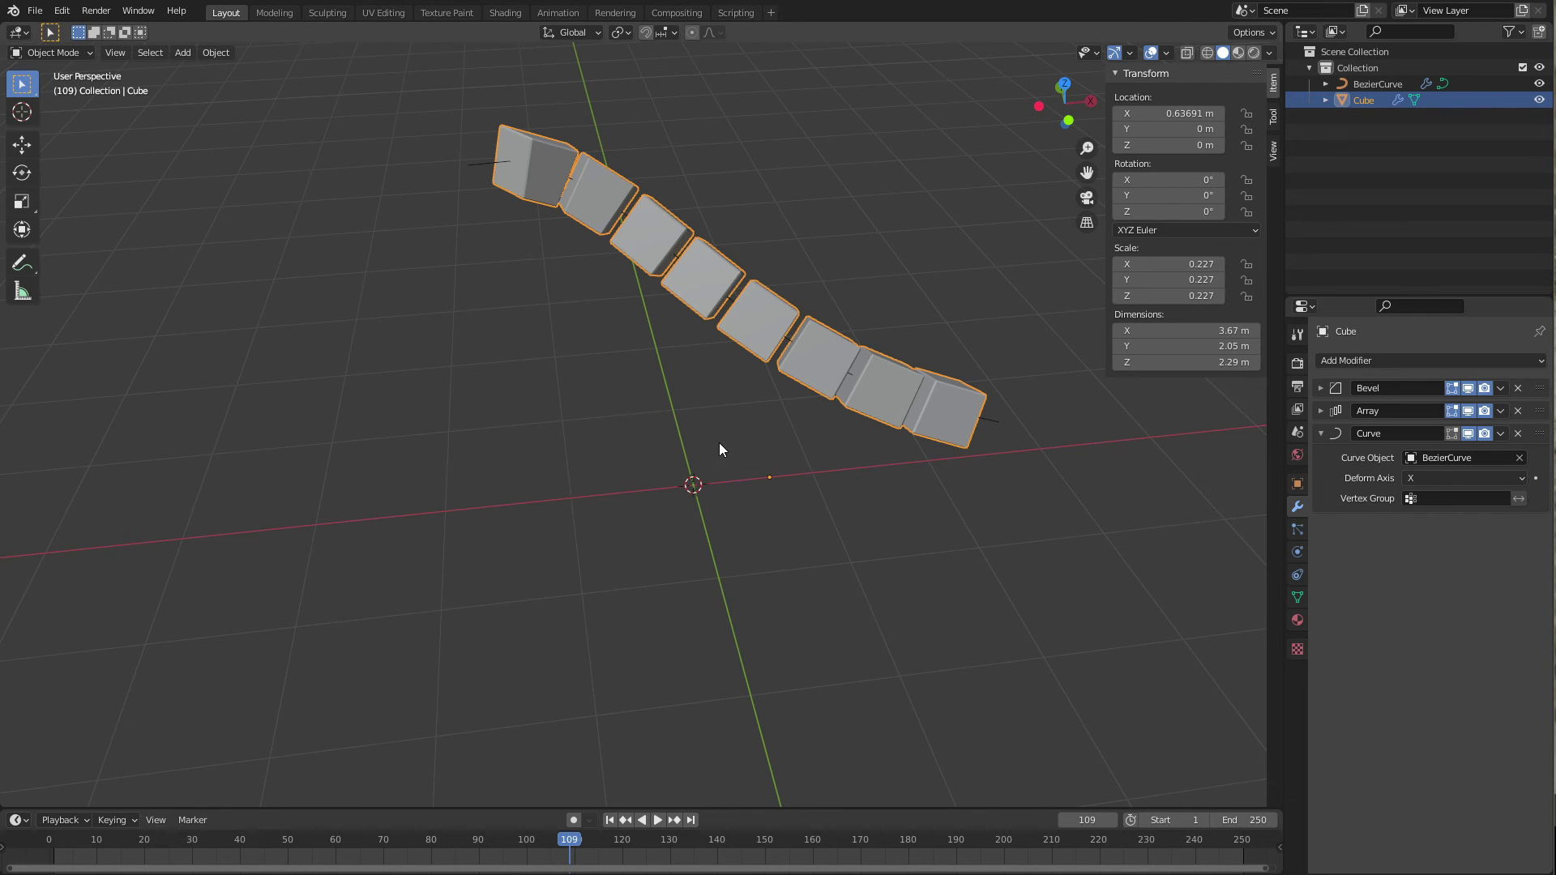
# Add a new cube at the origin and give it a Bevel modifier.
pyautogui.hotkey('shift', 'a')
pyautogui.moveTo(720, 444)
pyautogui.click(848, 449)
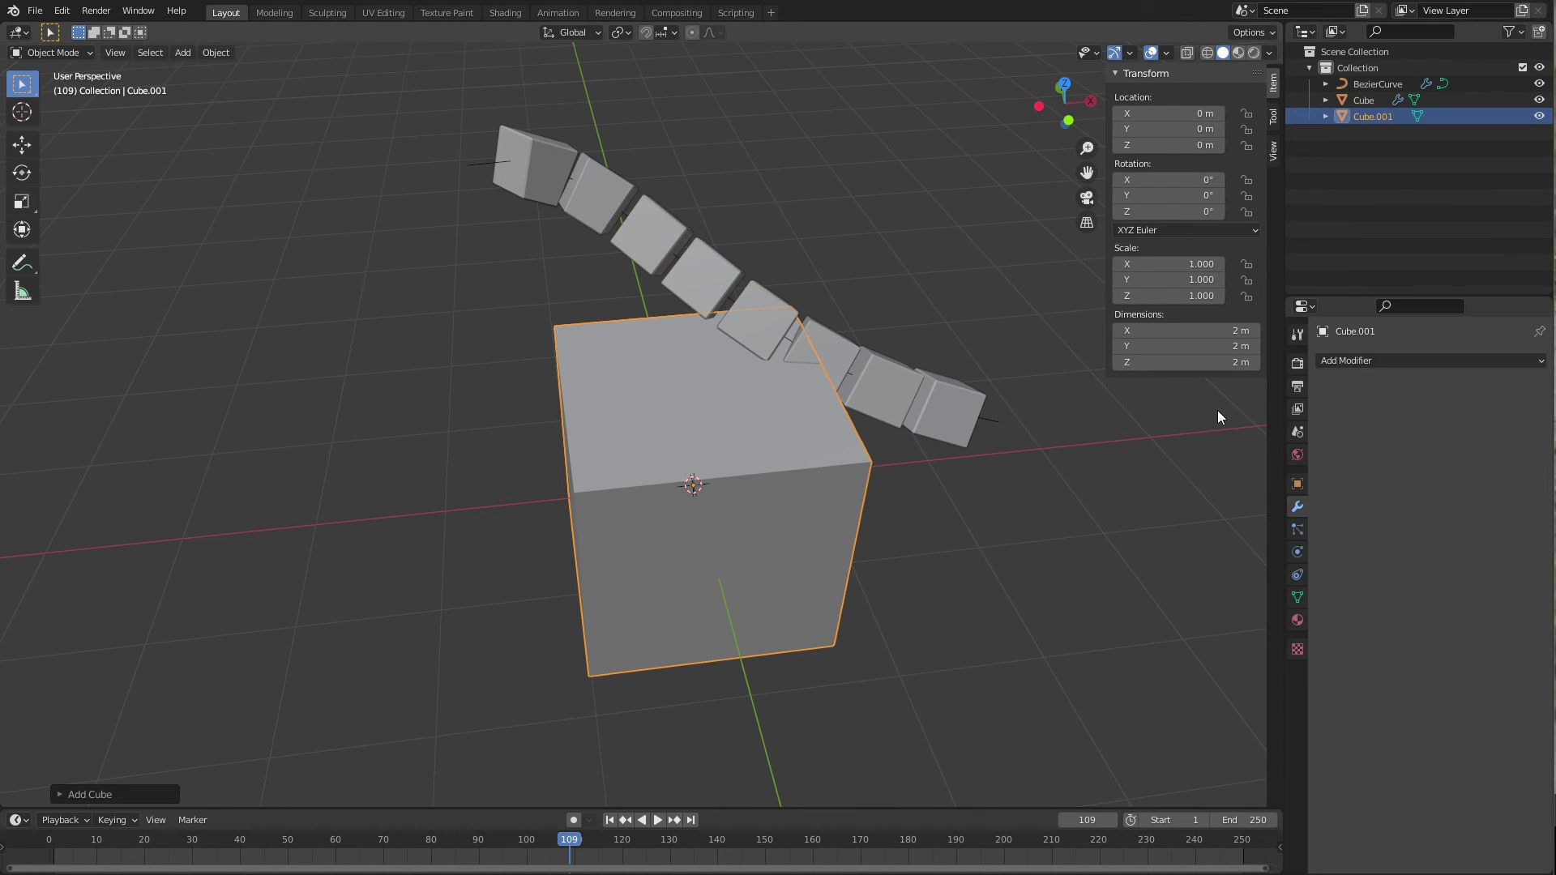
pyautogui.click(1355, 362)
pyautogui.click(1209, 436)
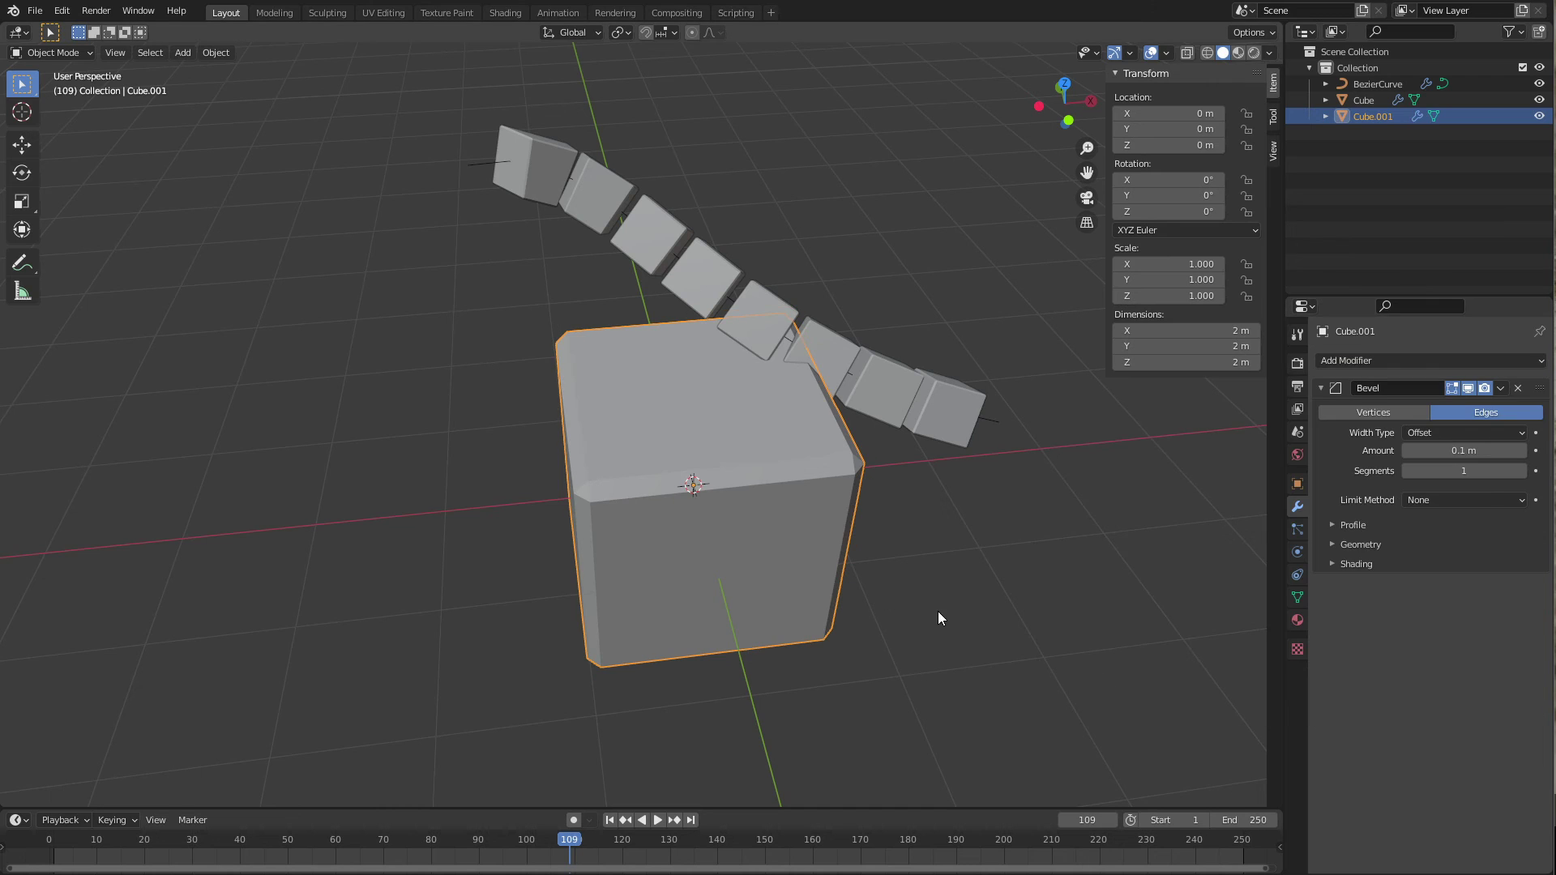
# Scale the new beveled cube down to about 0.297.
pyautogui.press('s')
pyautogui.click(766, 422)
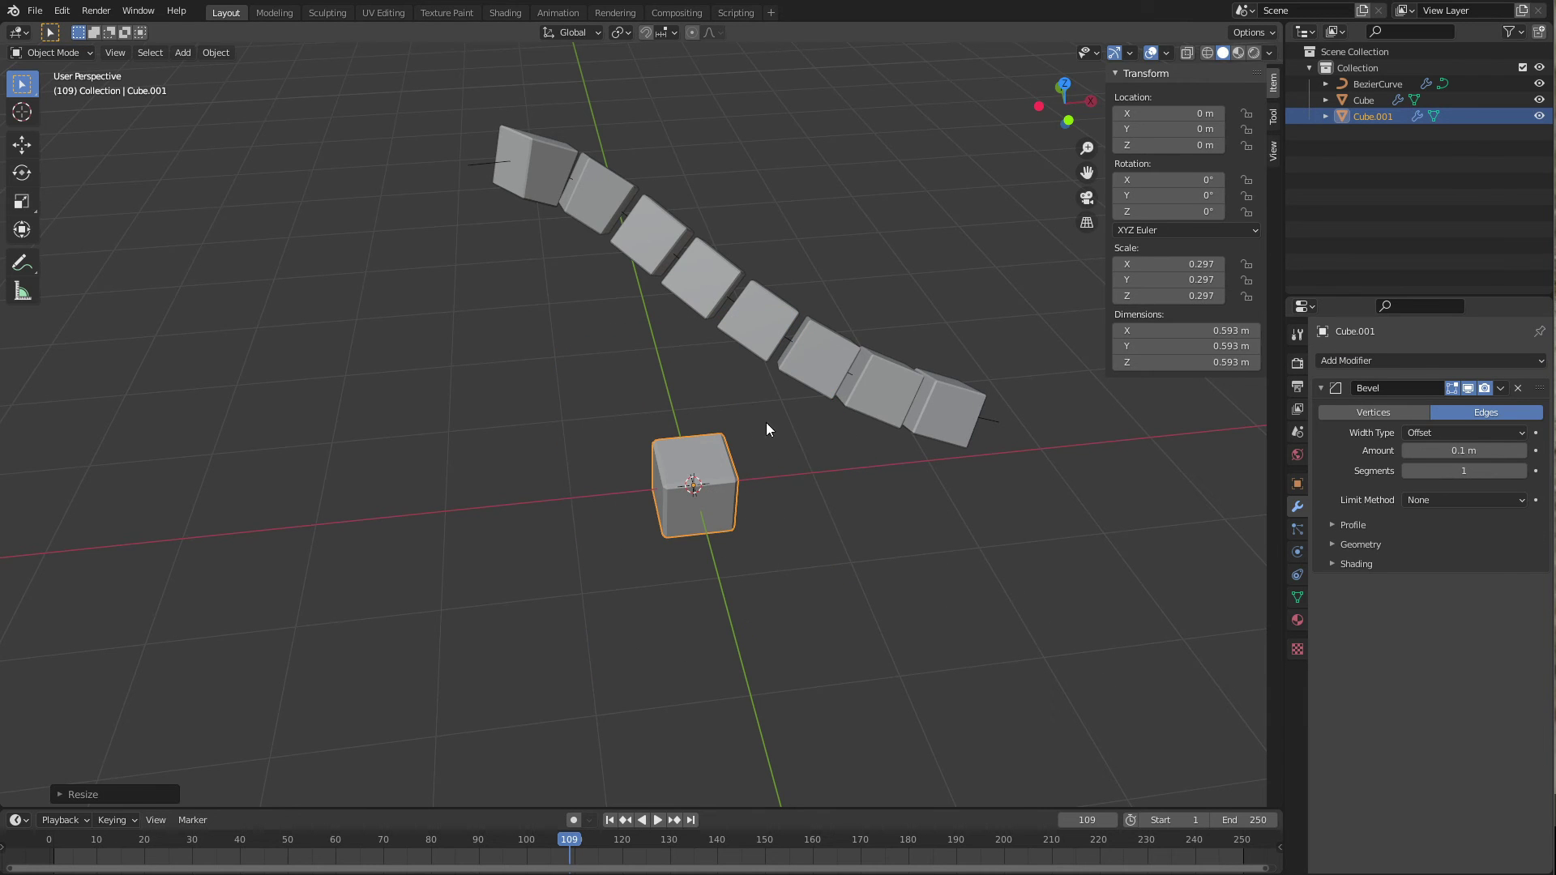
pyautogui.moveTo(742, 535); pyautogui.dragTo(767, 488, button='middle')
pyautogui.scroll(4, 771, 483)
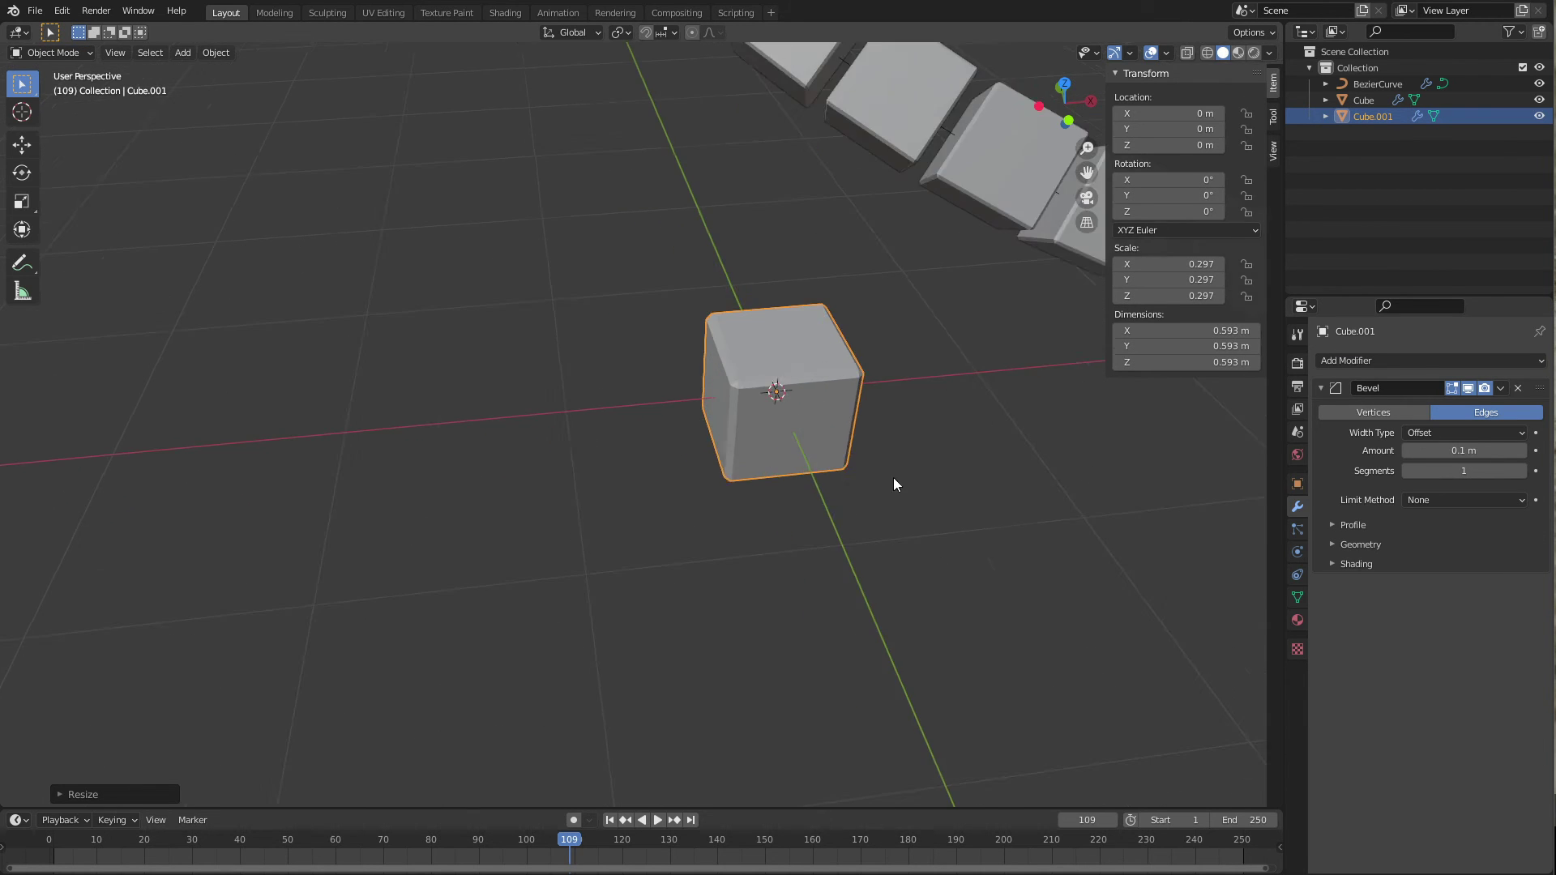
# Turn off the new cube's Bevel display in Edit Mode and compare the cube in Edit Mode and Object Mode.
pyautogui.press('Tab')
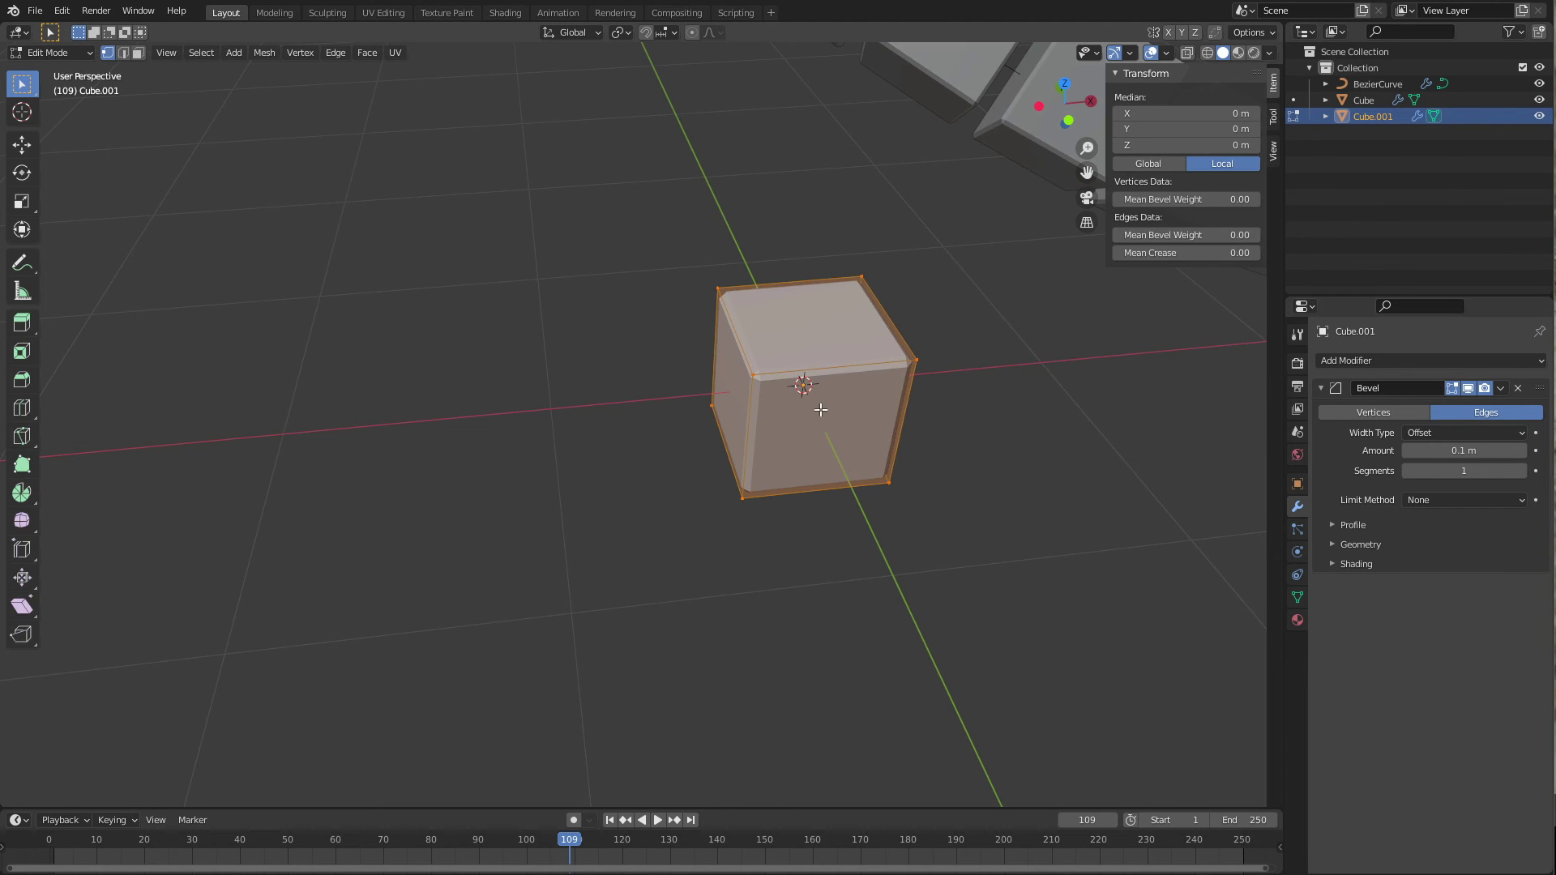
pyautogui.press('Tab')
pyautogui.click(1452, 388)
pyautogui.press('Tab')
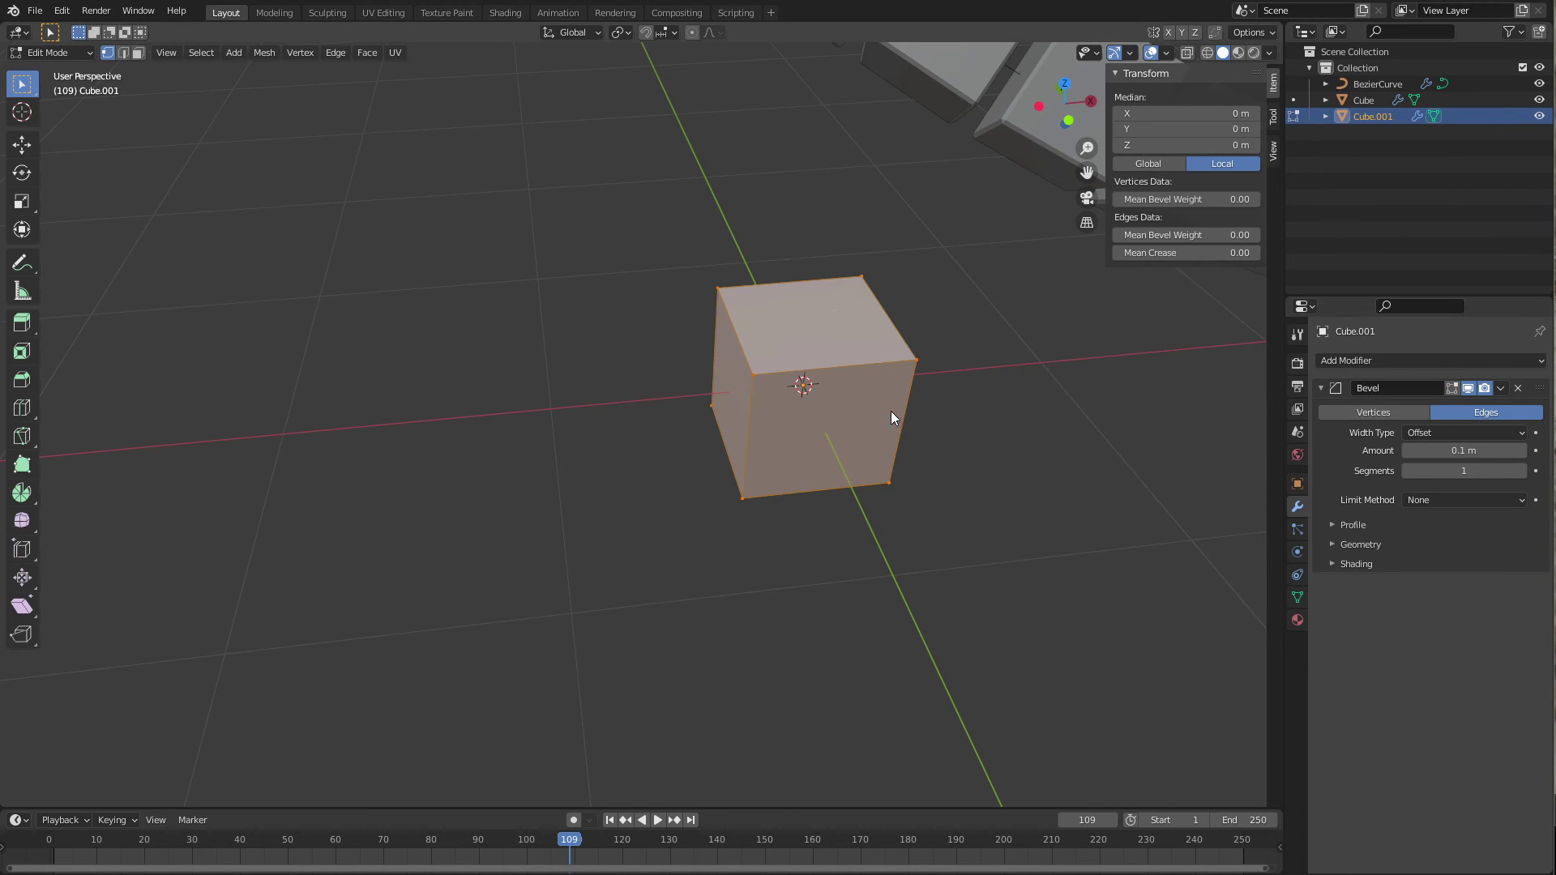
pyautogui.press('Tab')
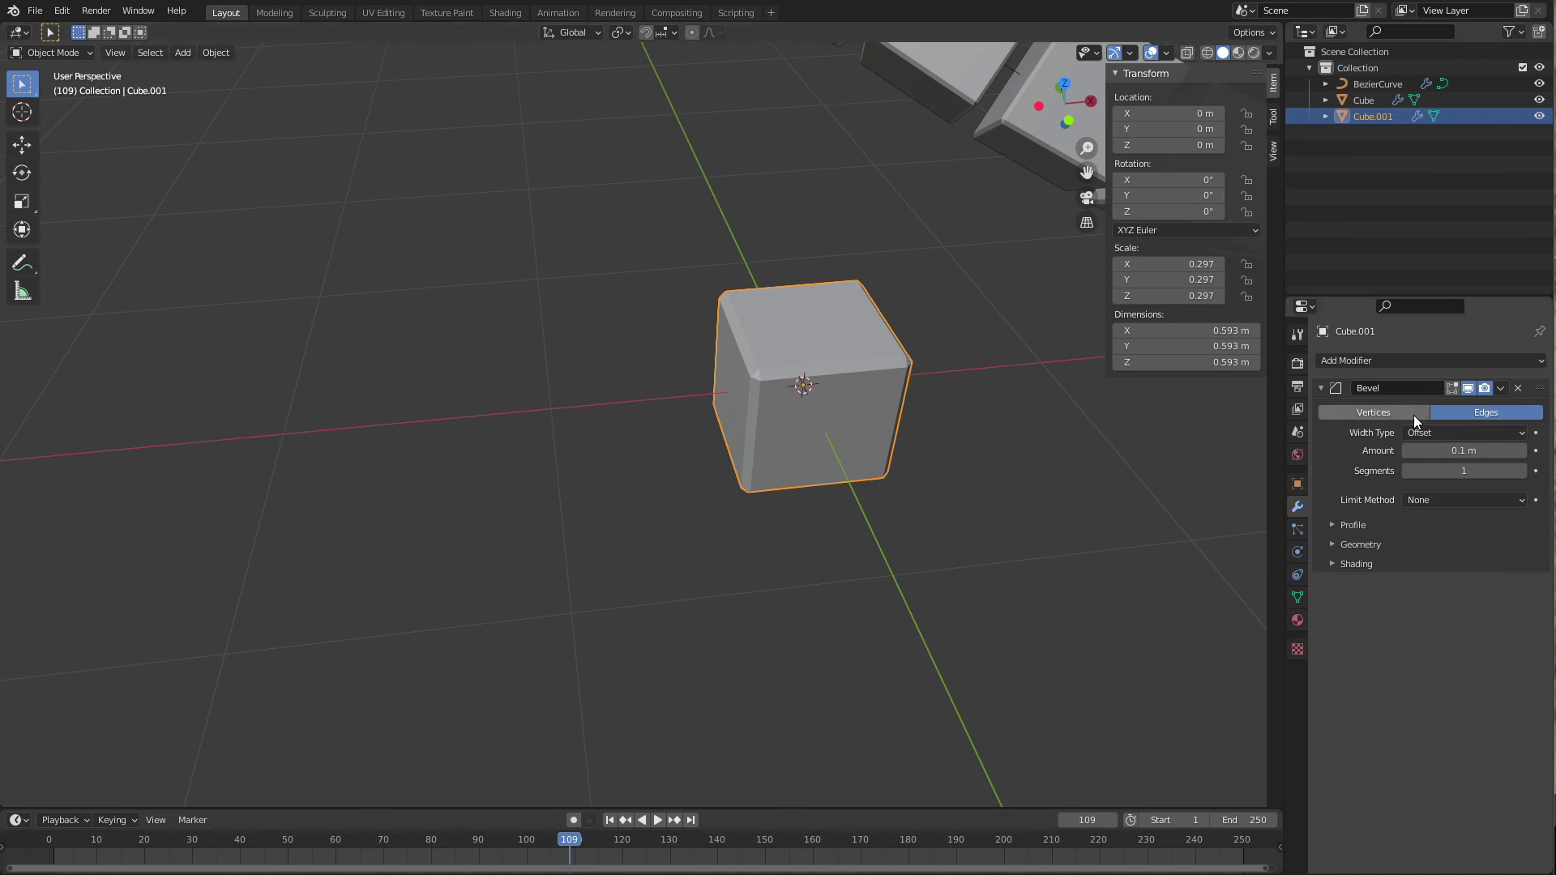
# Apply the small cube's Bevel modifier and examine the beveled geometry in Edit Mode by selecting a corner vertex.
pyautogui.click(1502, 389)
pyautogui.click(1457, 415)
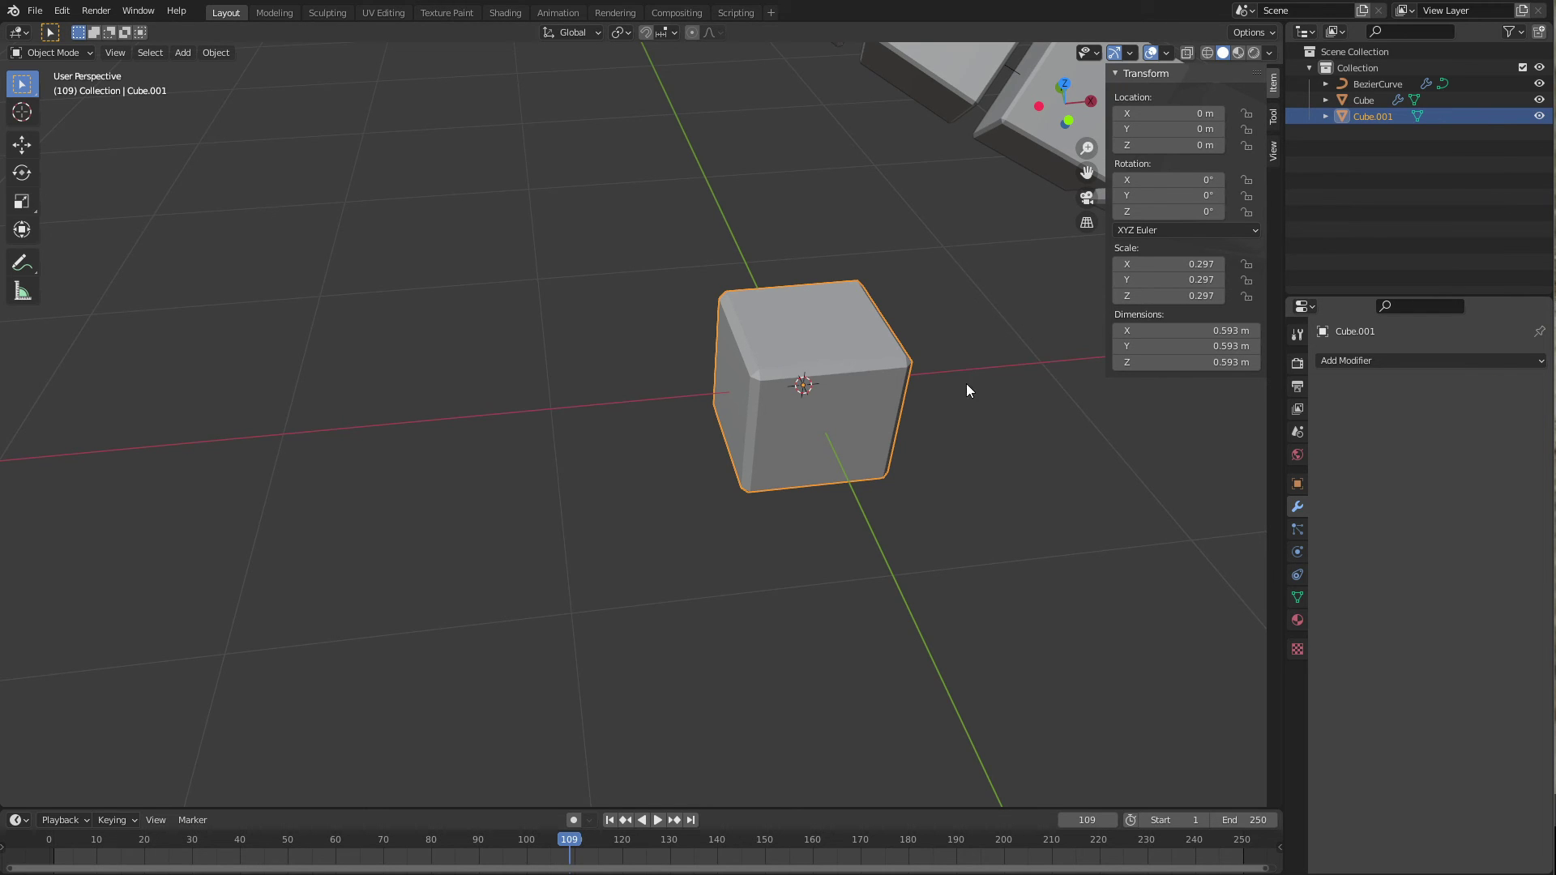
pyautogui.press('Tab')
pyautogui.scroll(3, 924, 425)
pyautogui.moveTo(924, 425); pyautogui.dragTo(851, 406, button='middle')
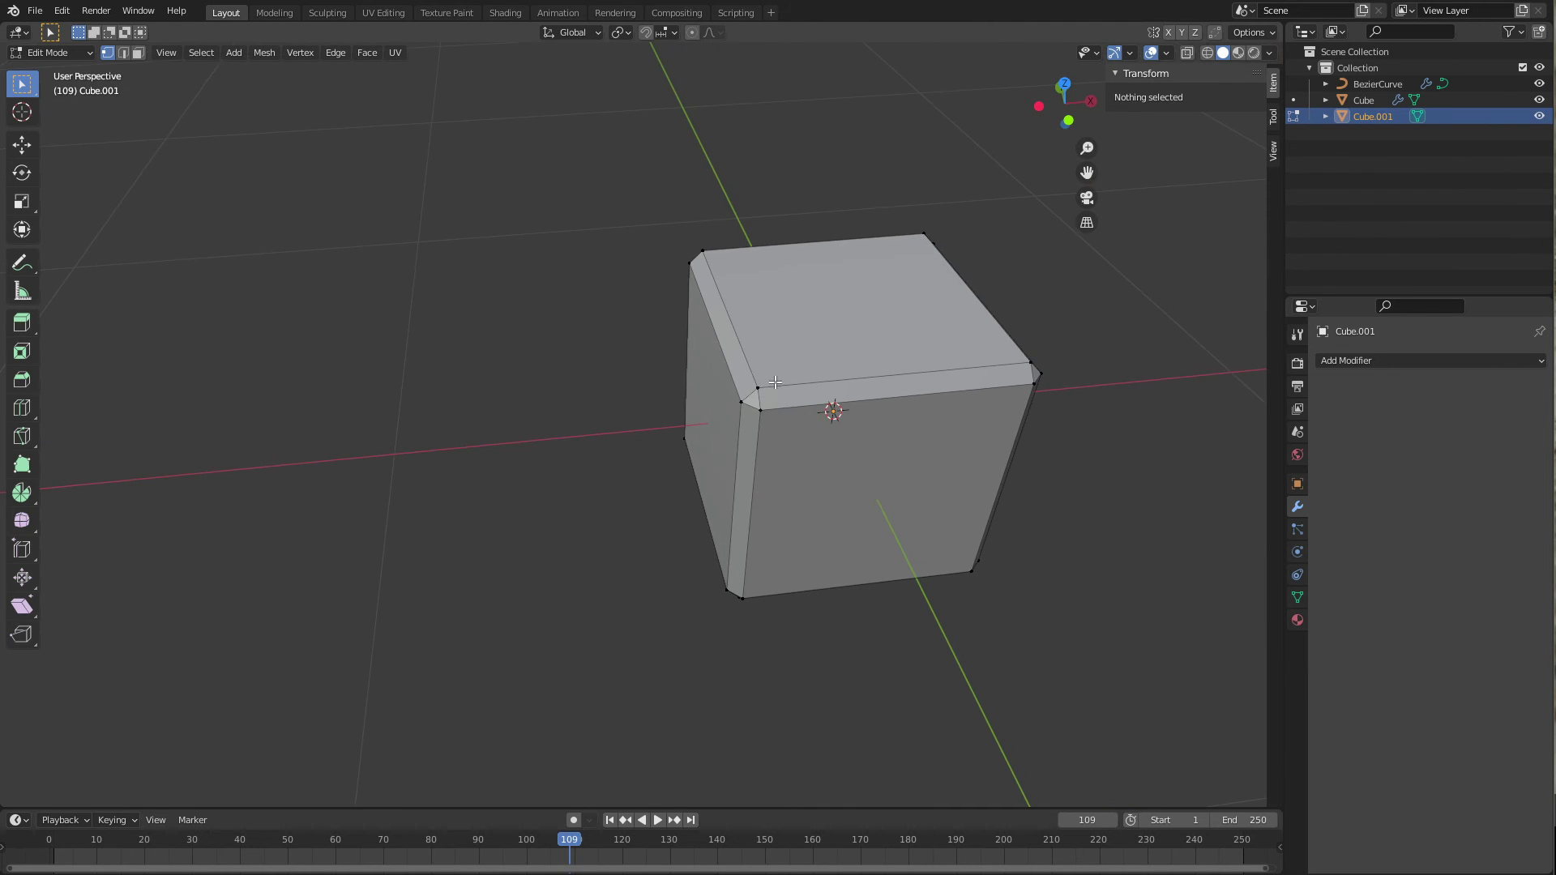
pyautogui.click(781, 381)
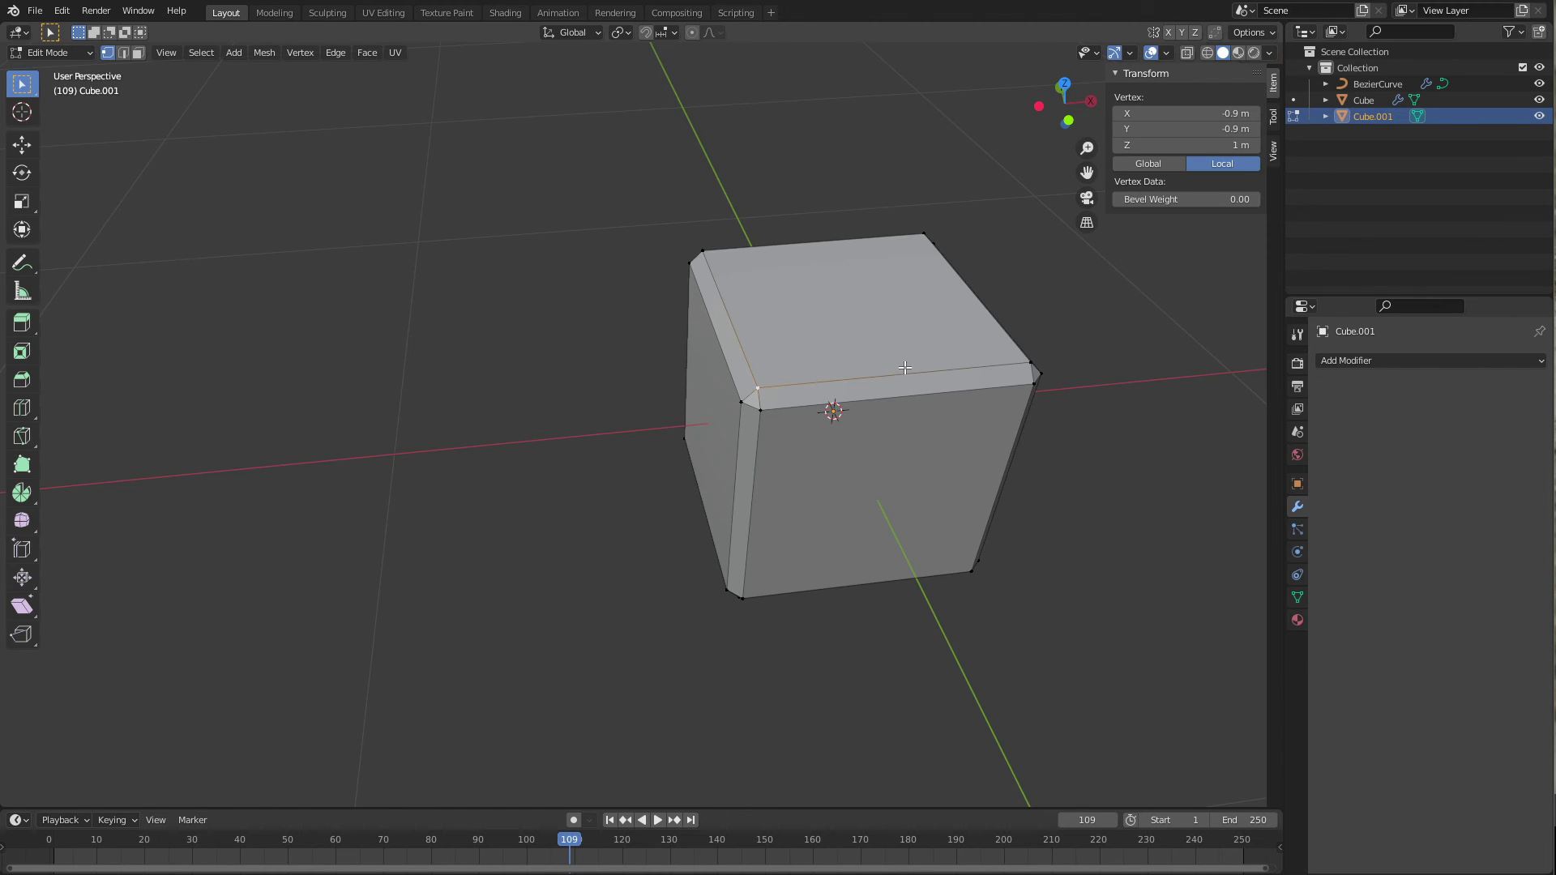
pyautogui.press('Tab')
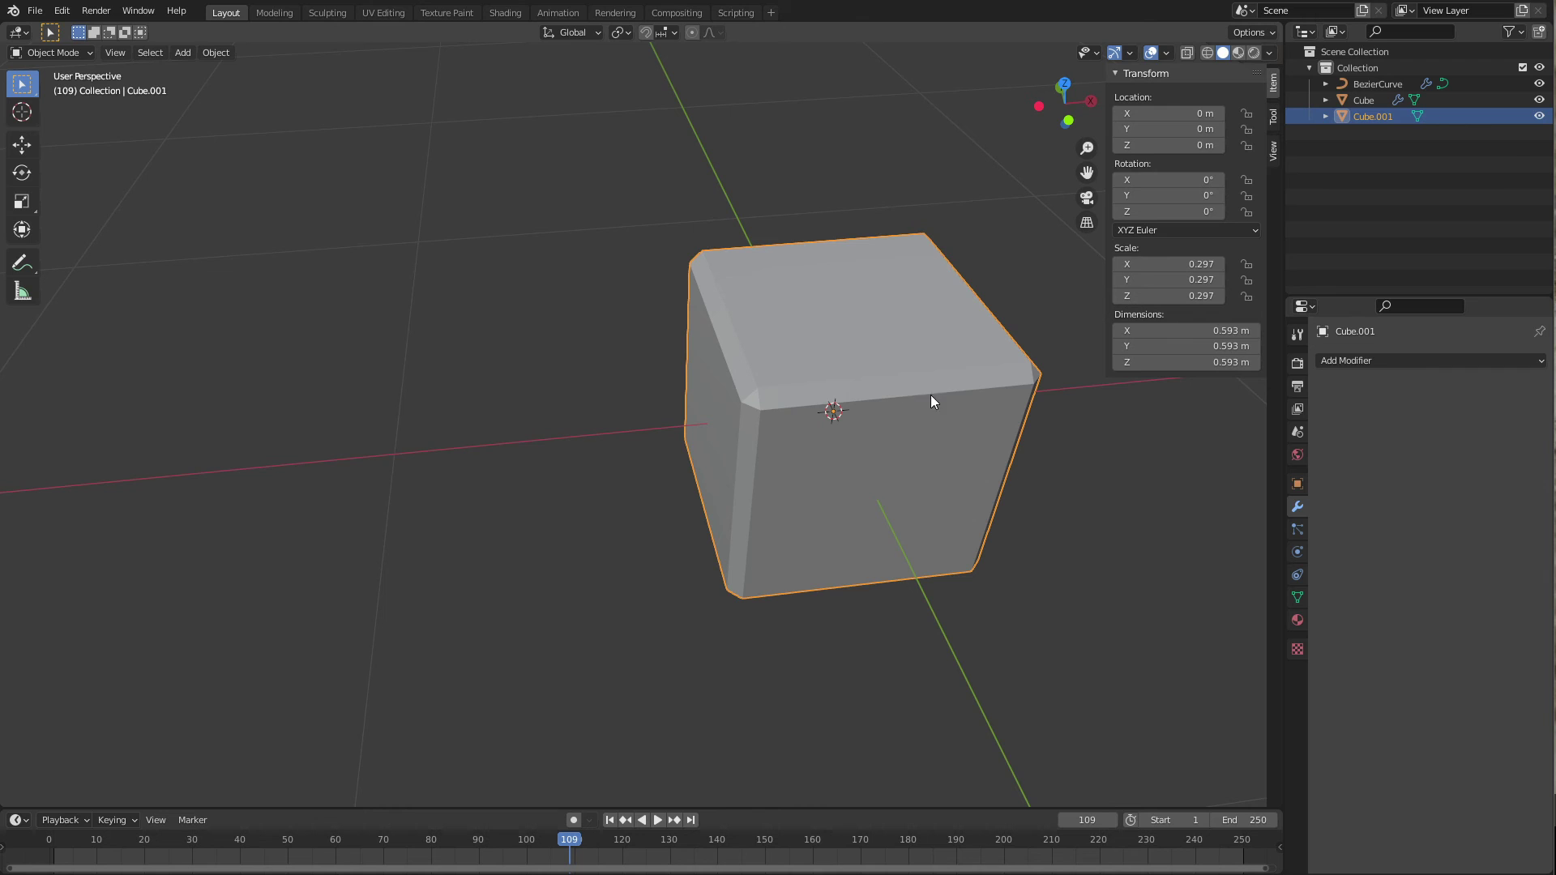
# Undo applying the Bevel modifier and compare the cube in Edit Mode and Object Mode.
pyautogui.click(1411, 362)
pyautogui.click(1349, 363)
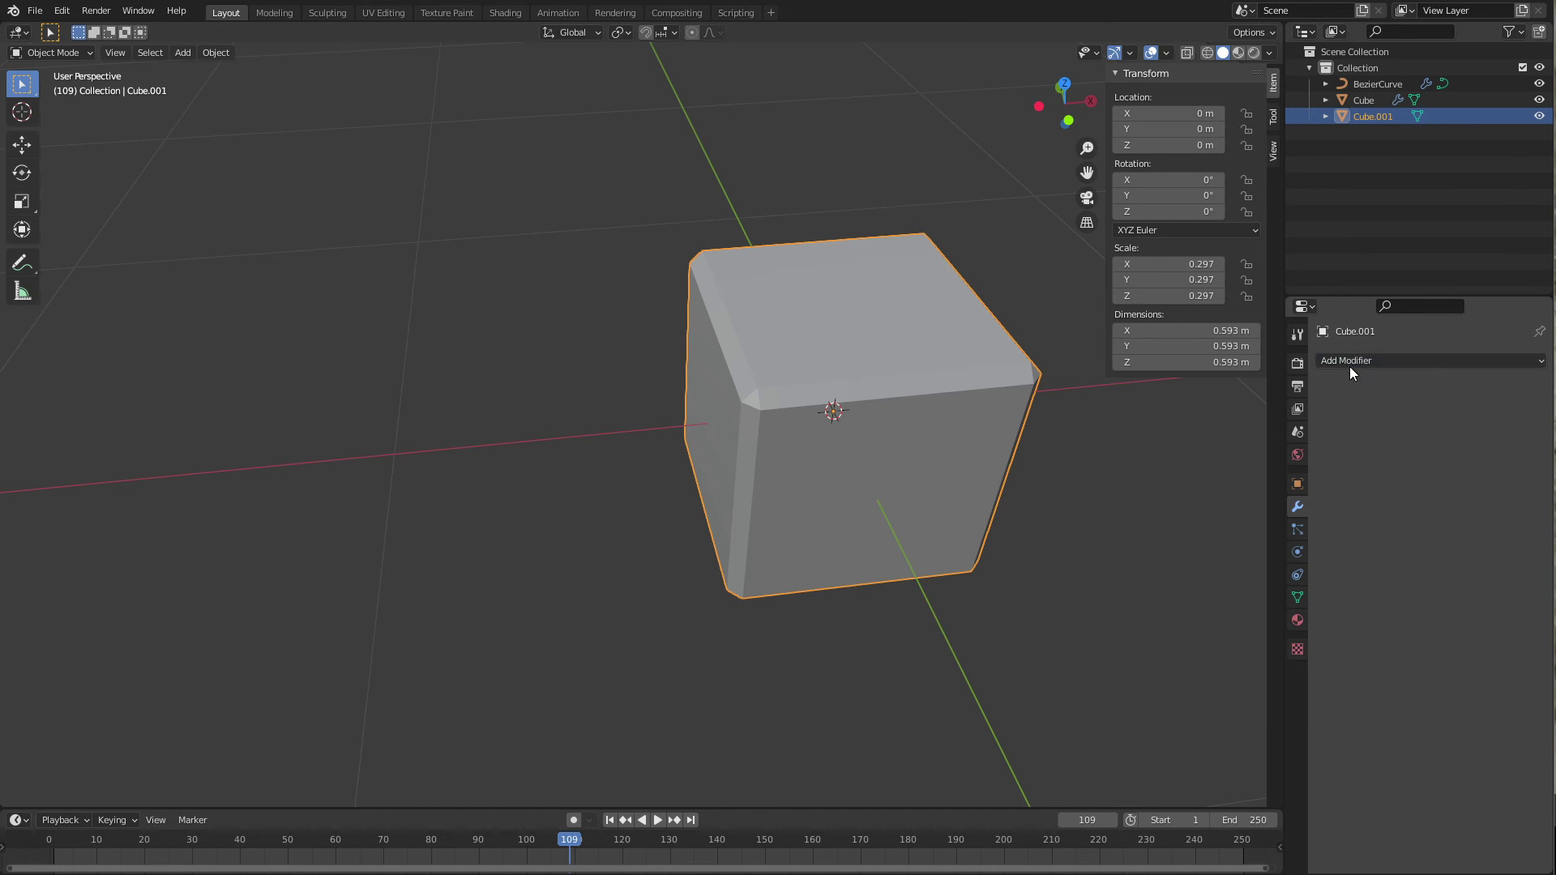
pyautogui.press('Tab')
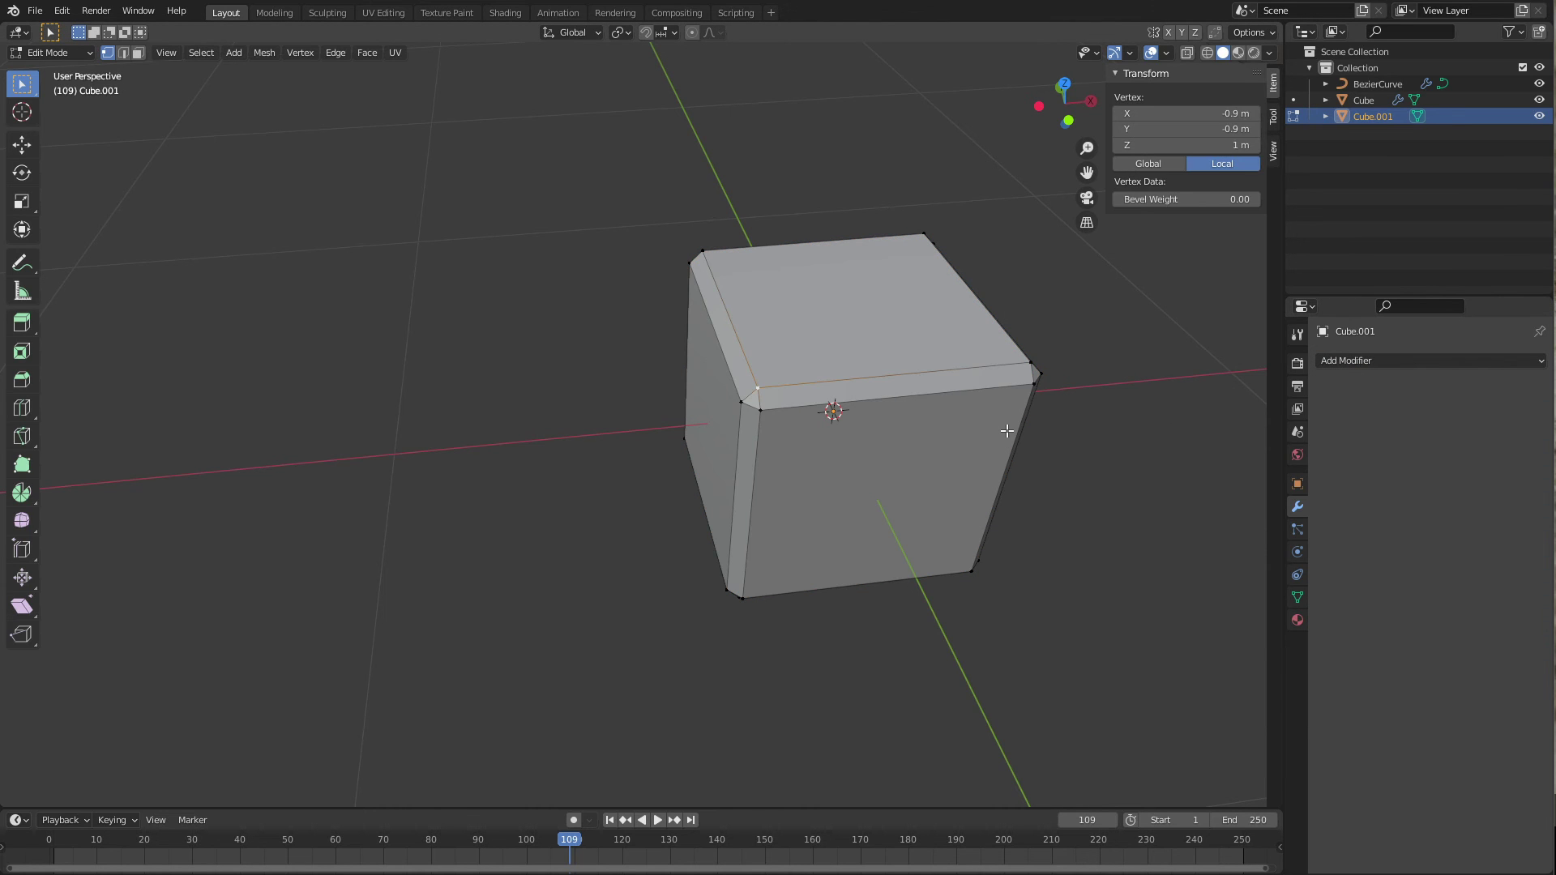
pyautogui.hotkey('ctrl', 'z')
pyautogui.press('Tab')
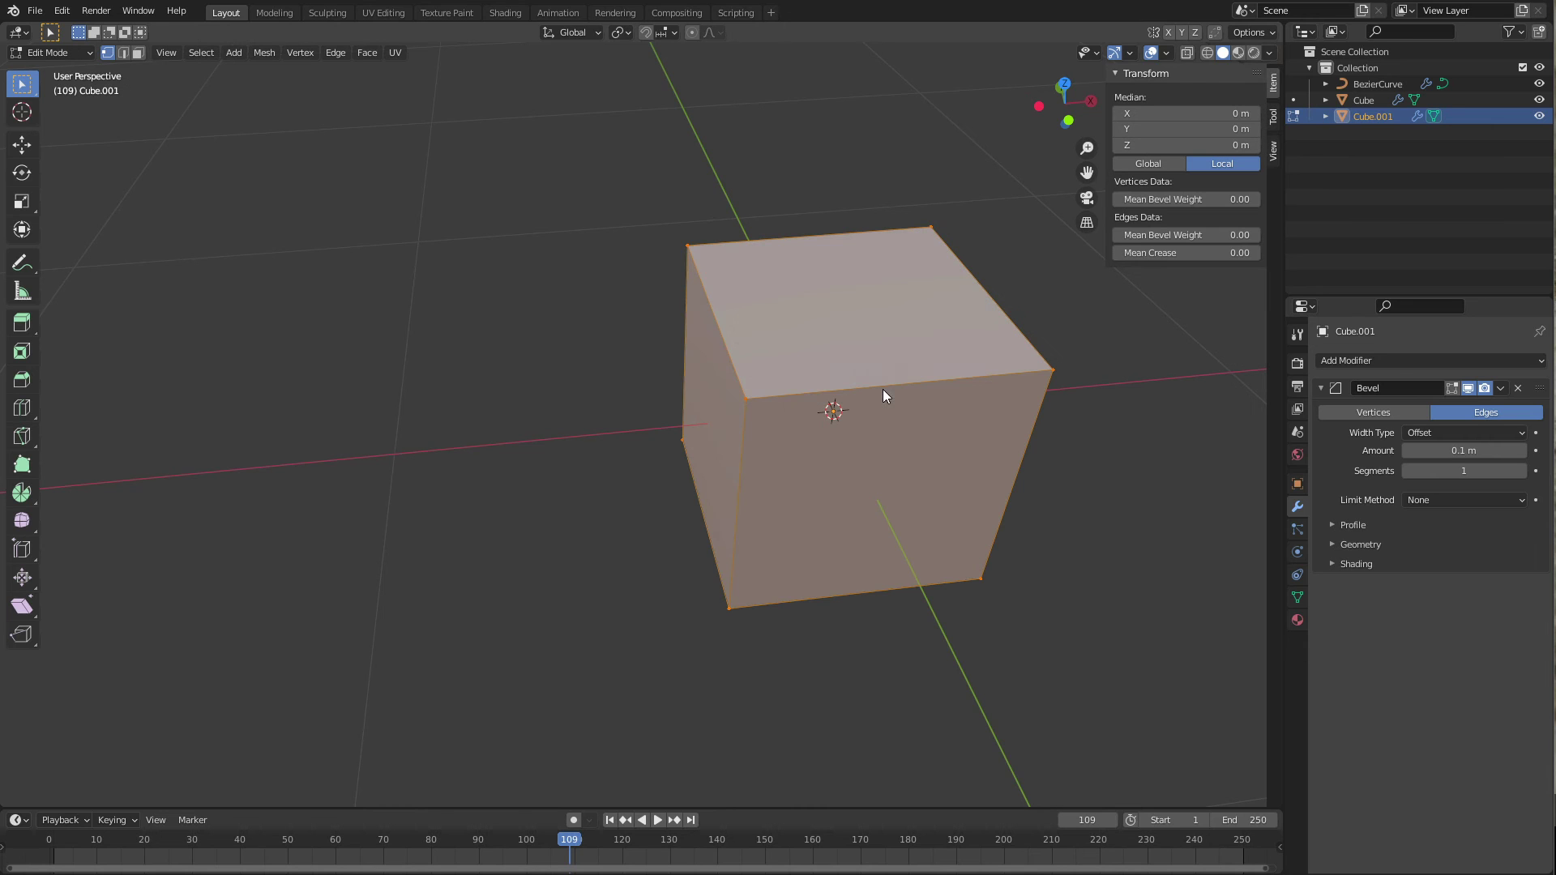
pyautogui.press('Tab')
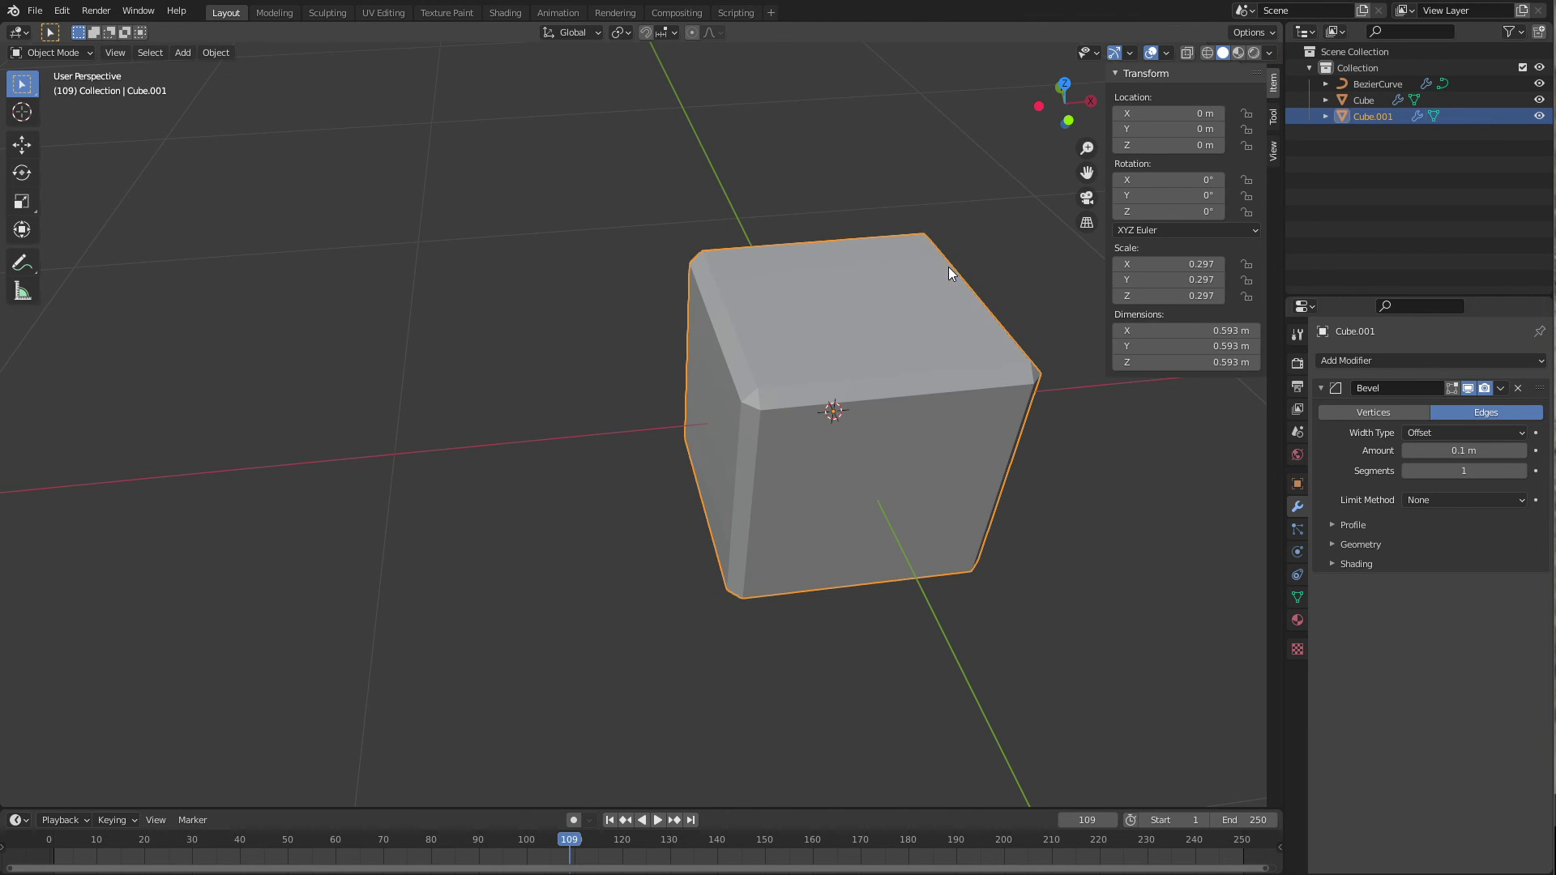
# Switch the Bevel modifier to Vertices, check the cube in Edit Mode, and set the modifier back to Edges.
pyautogui.click(1387, 412)
pyautogui.press('Tab')
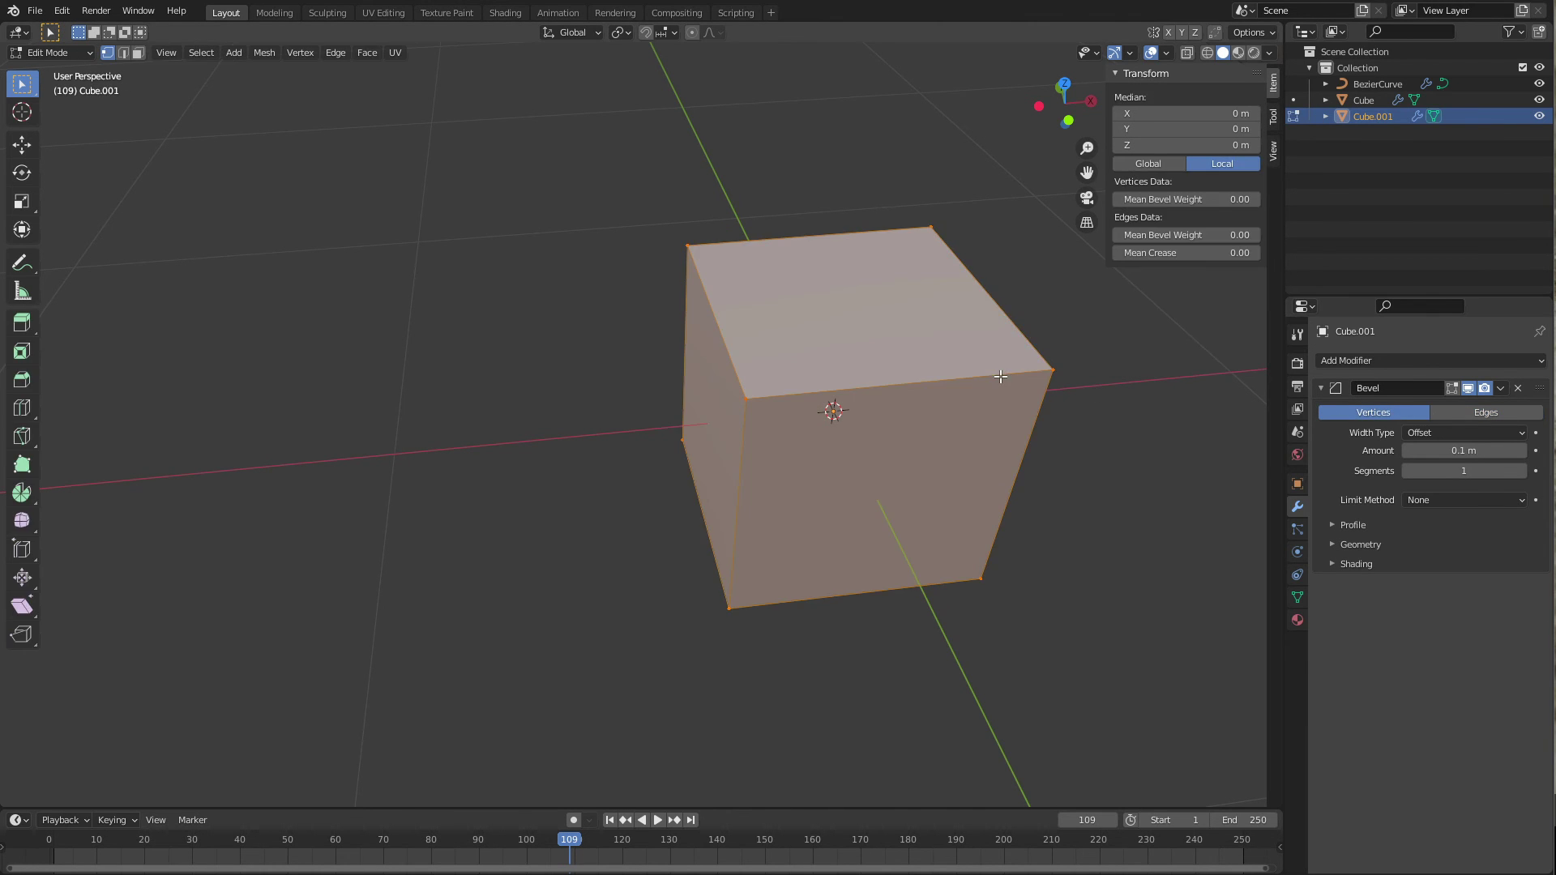
pyautogui.press('Tab')
pyautogui.click(1497, 415)
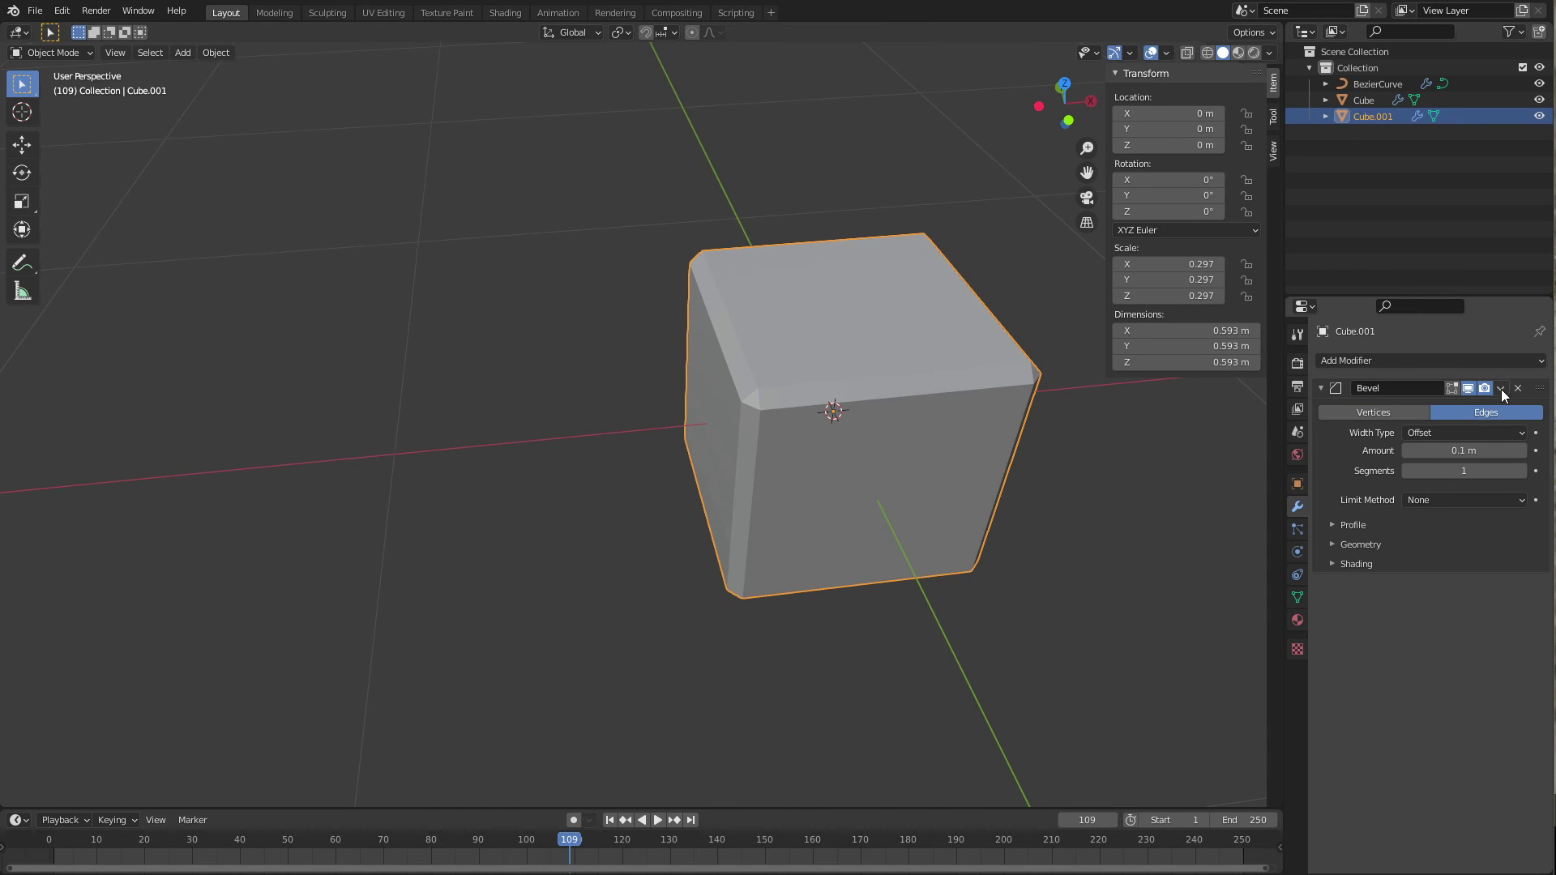
# Add a Wave modifier below the cube's Bevel and play the animation briefly, stopping at frame 89.
pyautogui.click(1500, 388)
pyautogui.click(1494, 362)
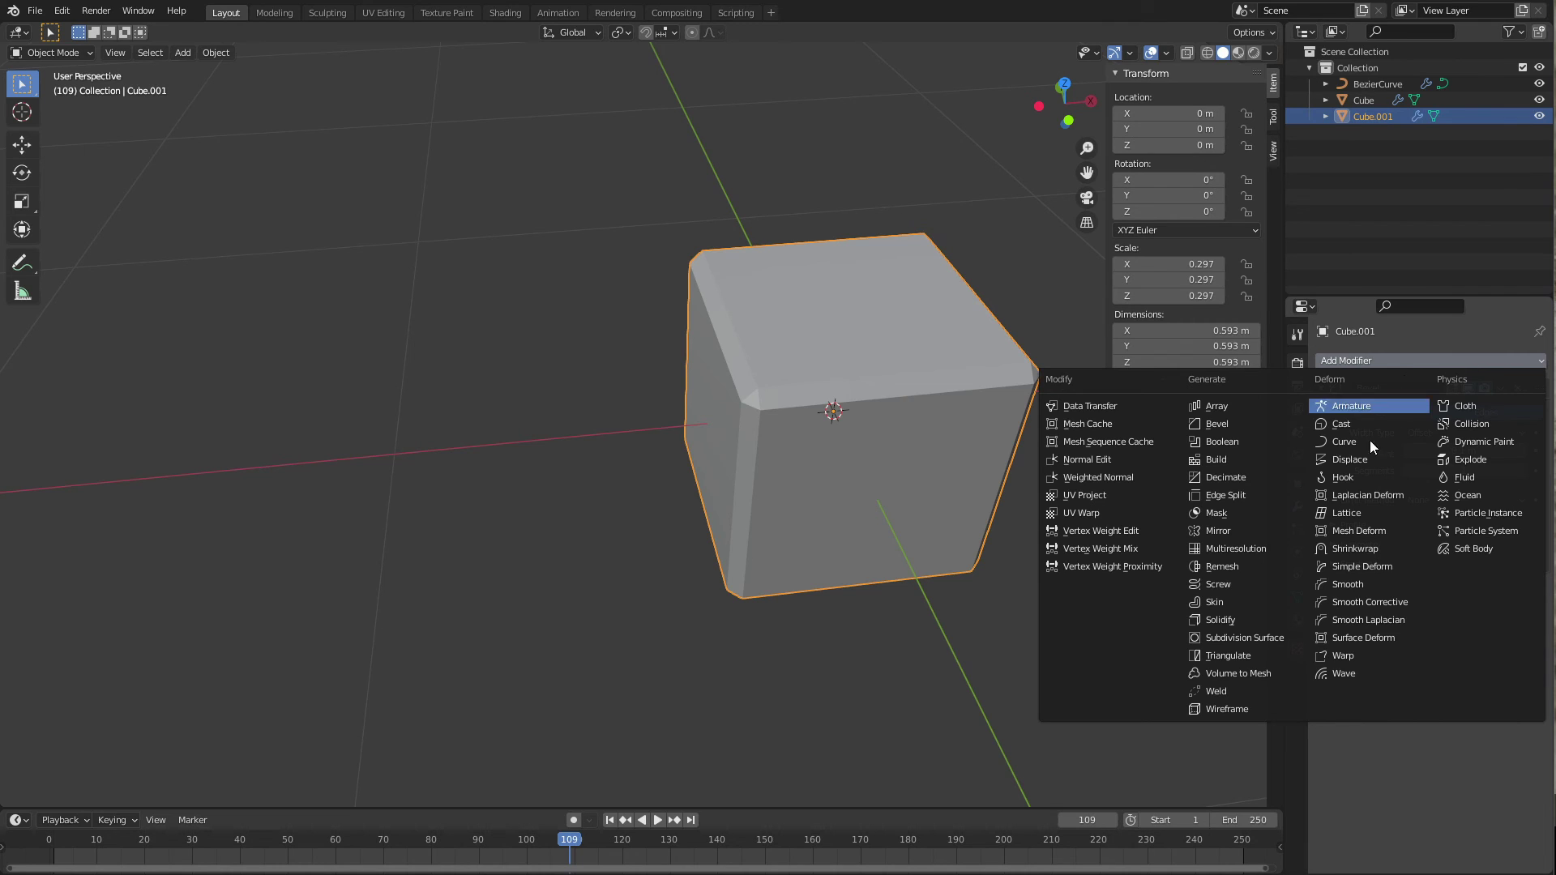
pyautogui.click(1342, 674)
pyautogui.click(471, 841)
pyautogui.press('space')
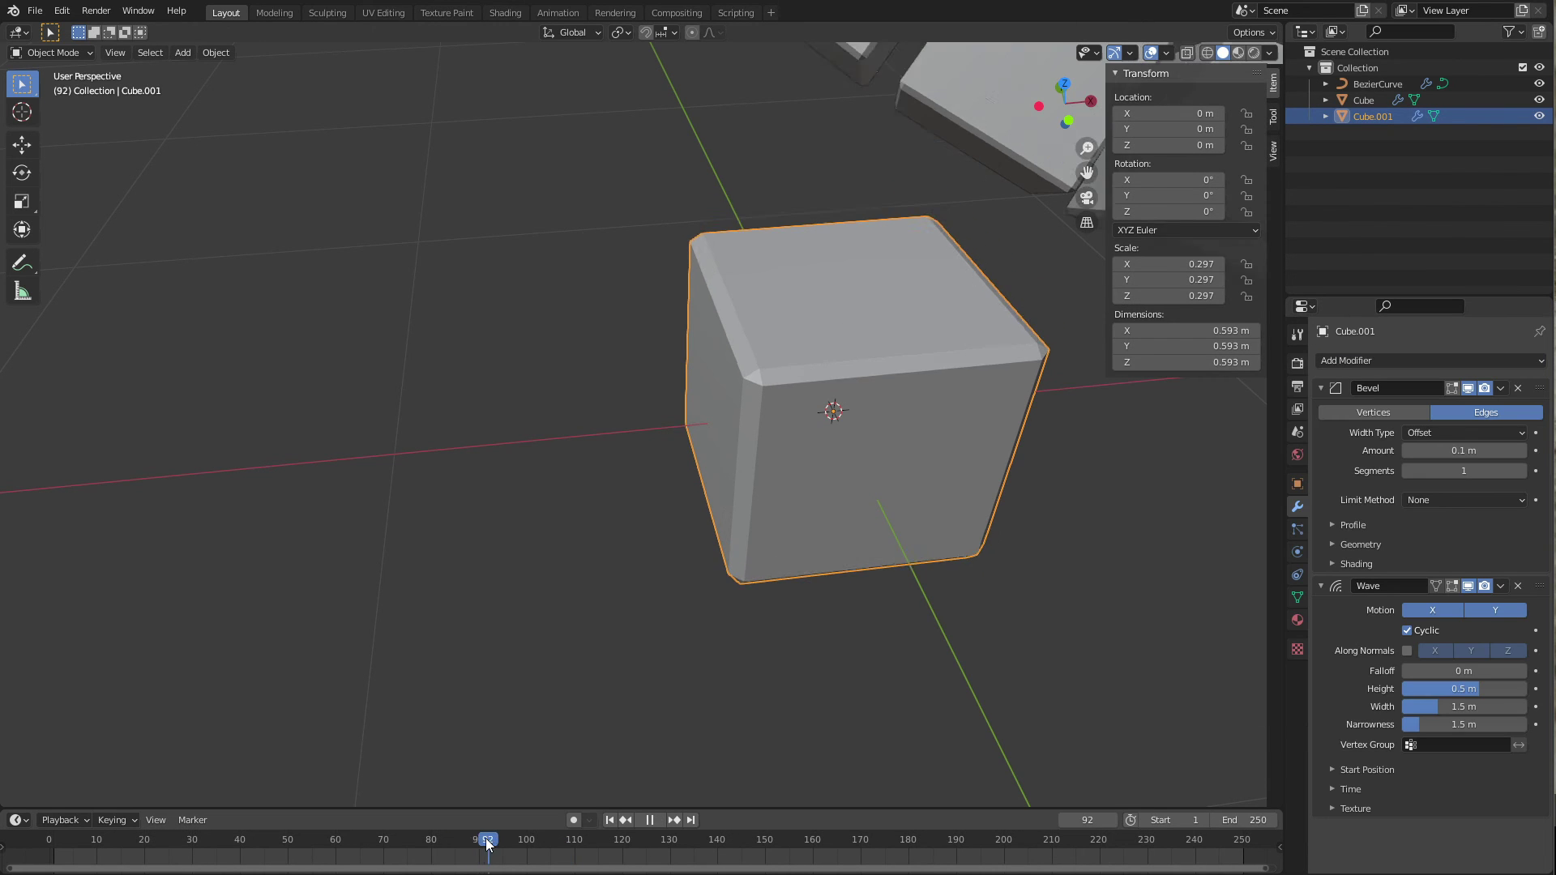
pyautogui.press('space')
pyautogui.moveTo(875, 592); pyautogui.dragTo(897, 558, button='middle')
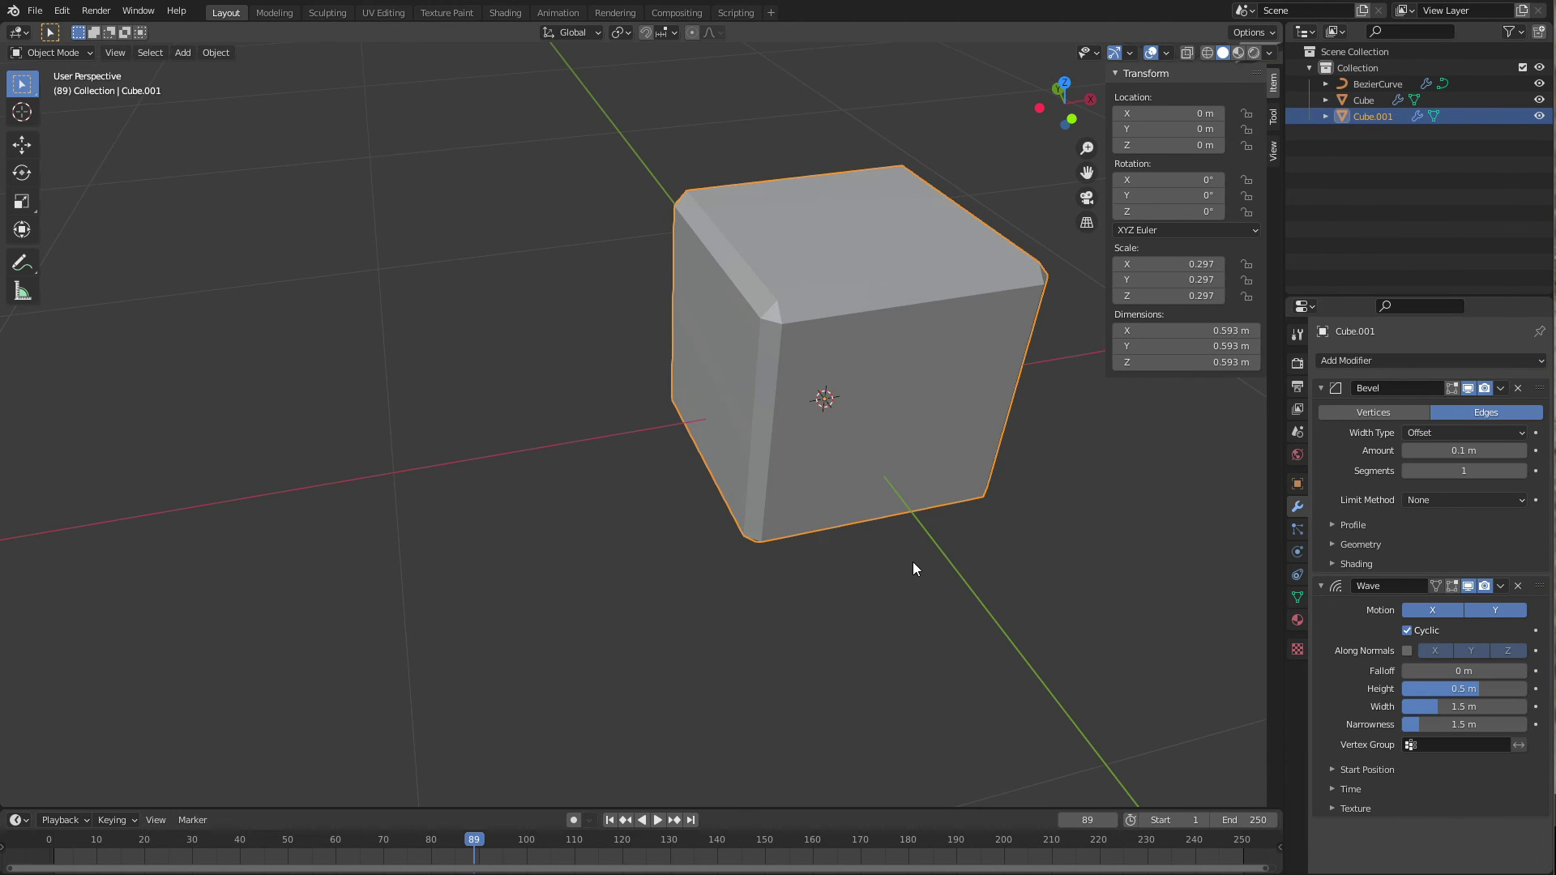
# Add a set of evenly spaced, centered vertical loop cuts across the cube's front and top, and return to Object Mode.
pyautogui.click(1501, 586)
pyautogui.press('Tab')
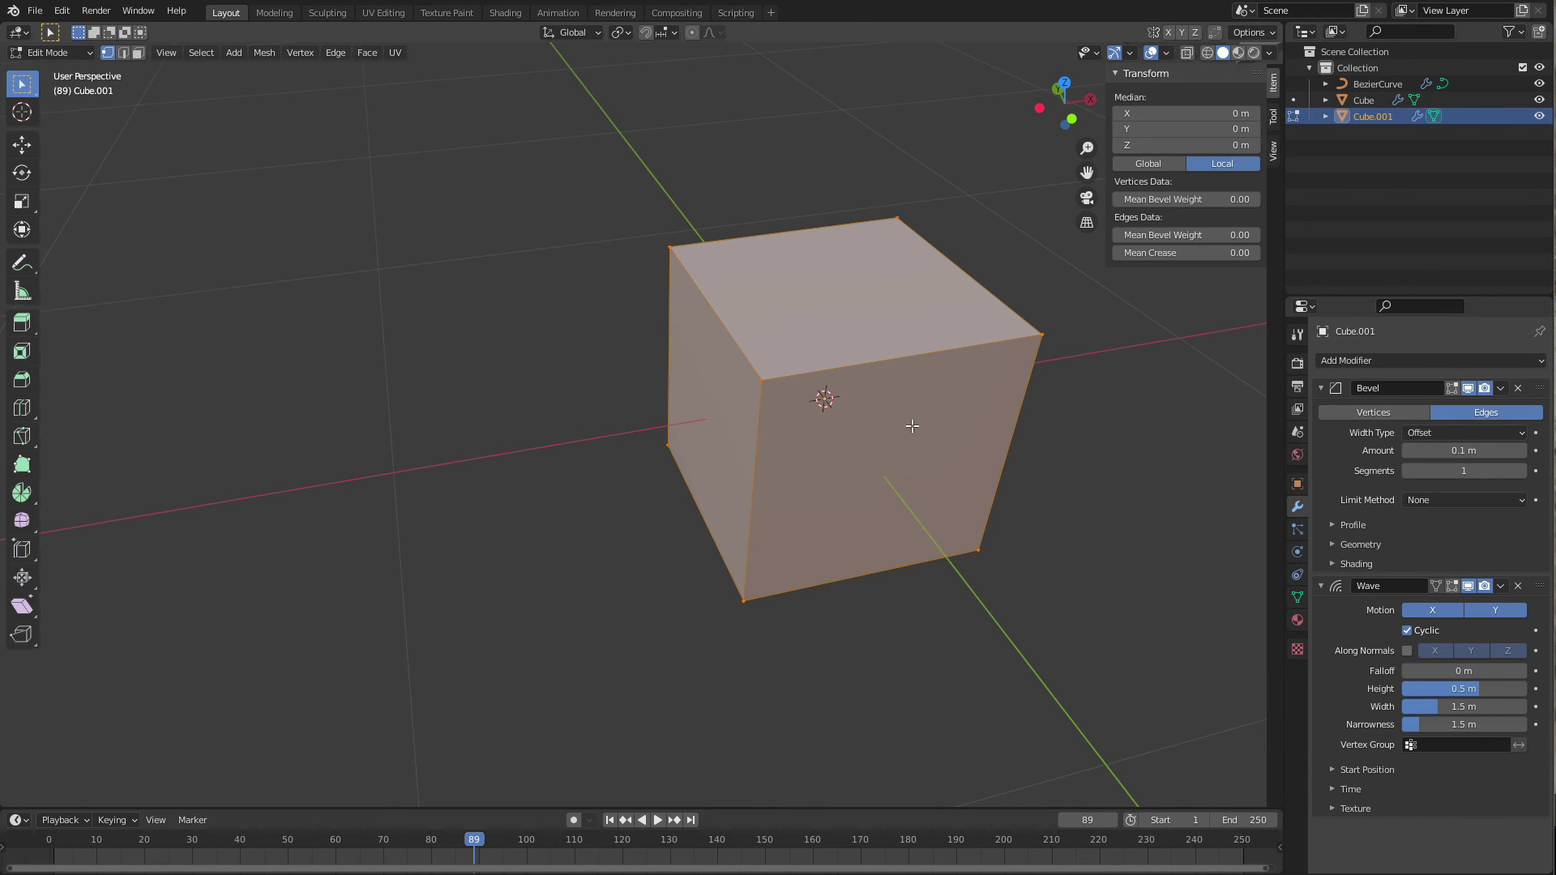
pyautogui.hotkey('ctrl', 'r')
pyautogui.scroll(9, 872, 367)
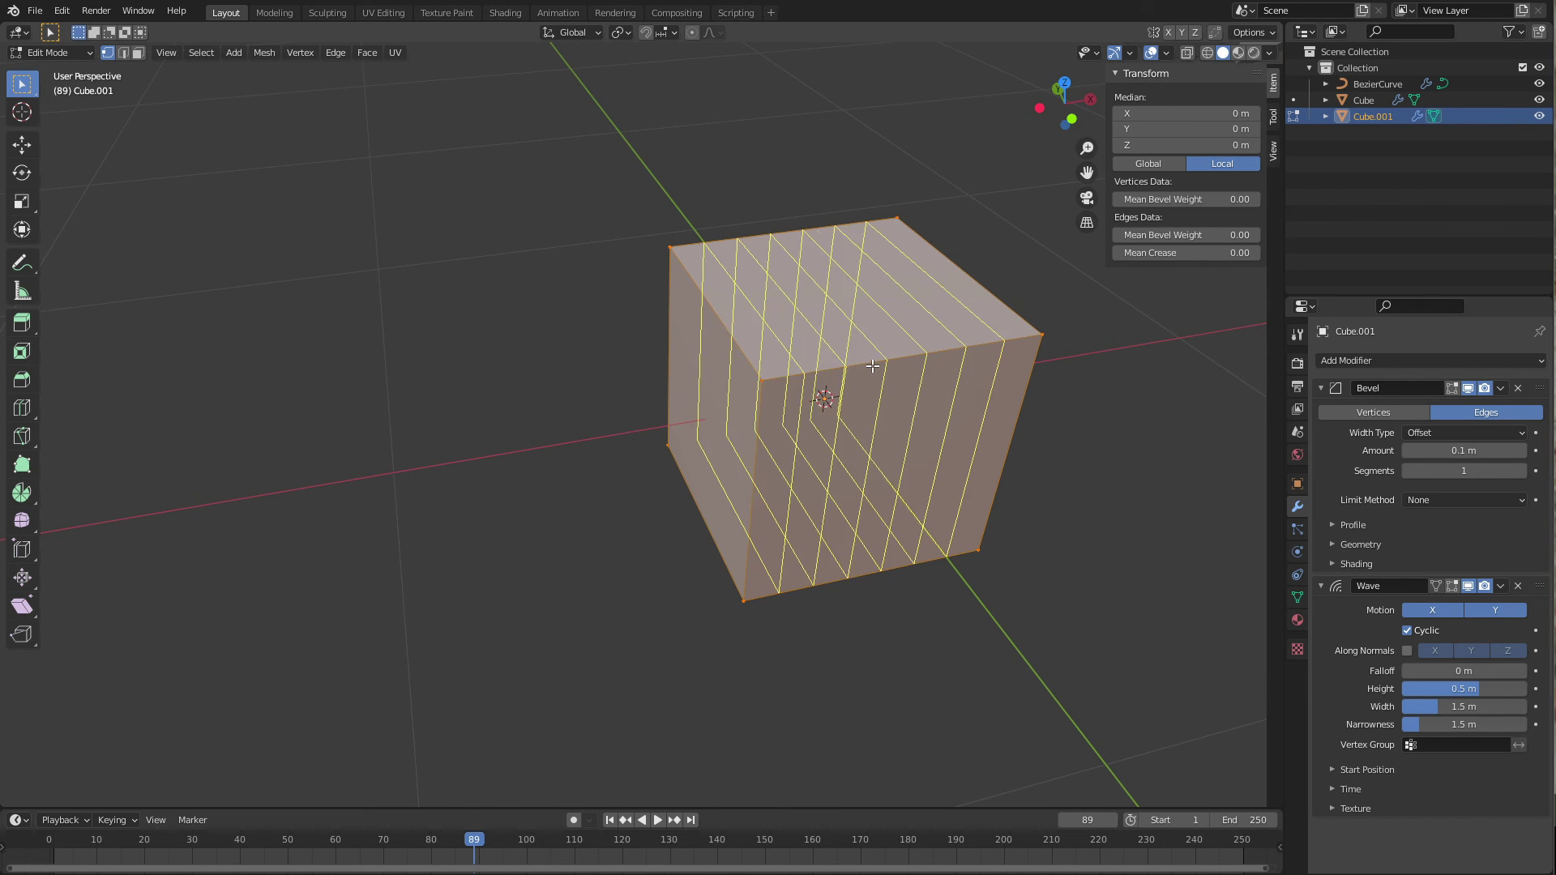
pyautogui.click(872, 366)
pyautogui.rightClick(872, 367)
pyautogui.press('Tab')
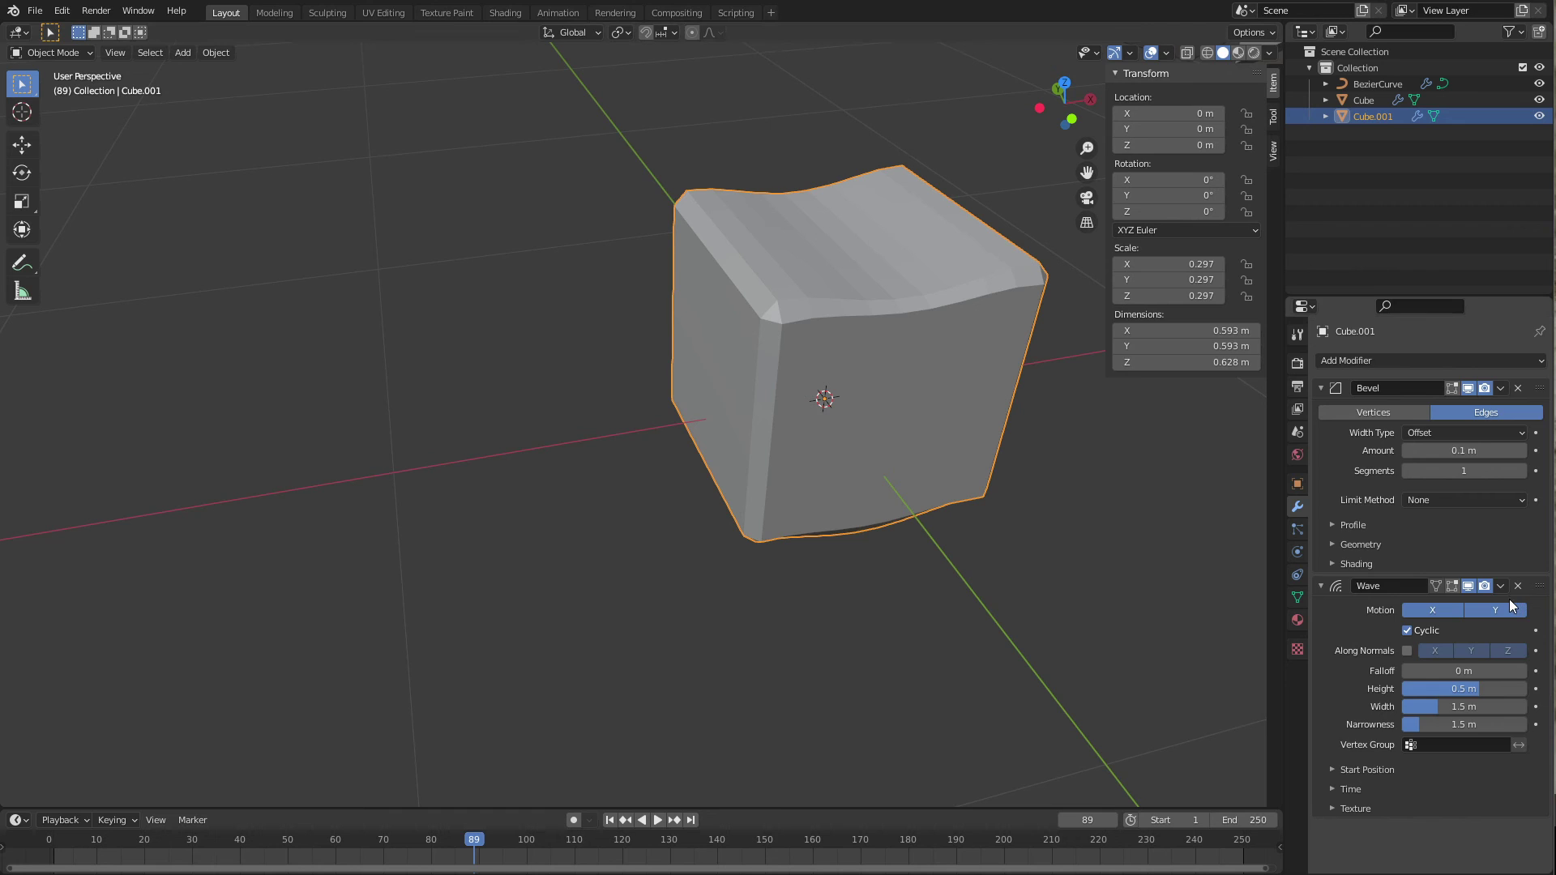
# Move the Wave modifier above Bevel in the stack and apply it as a shape key.
pyautogui.moveTo(1512, 601); pyautogui.dragTo(1469, 421)
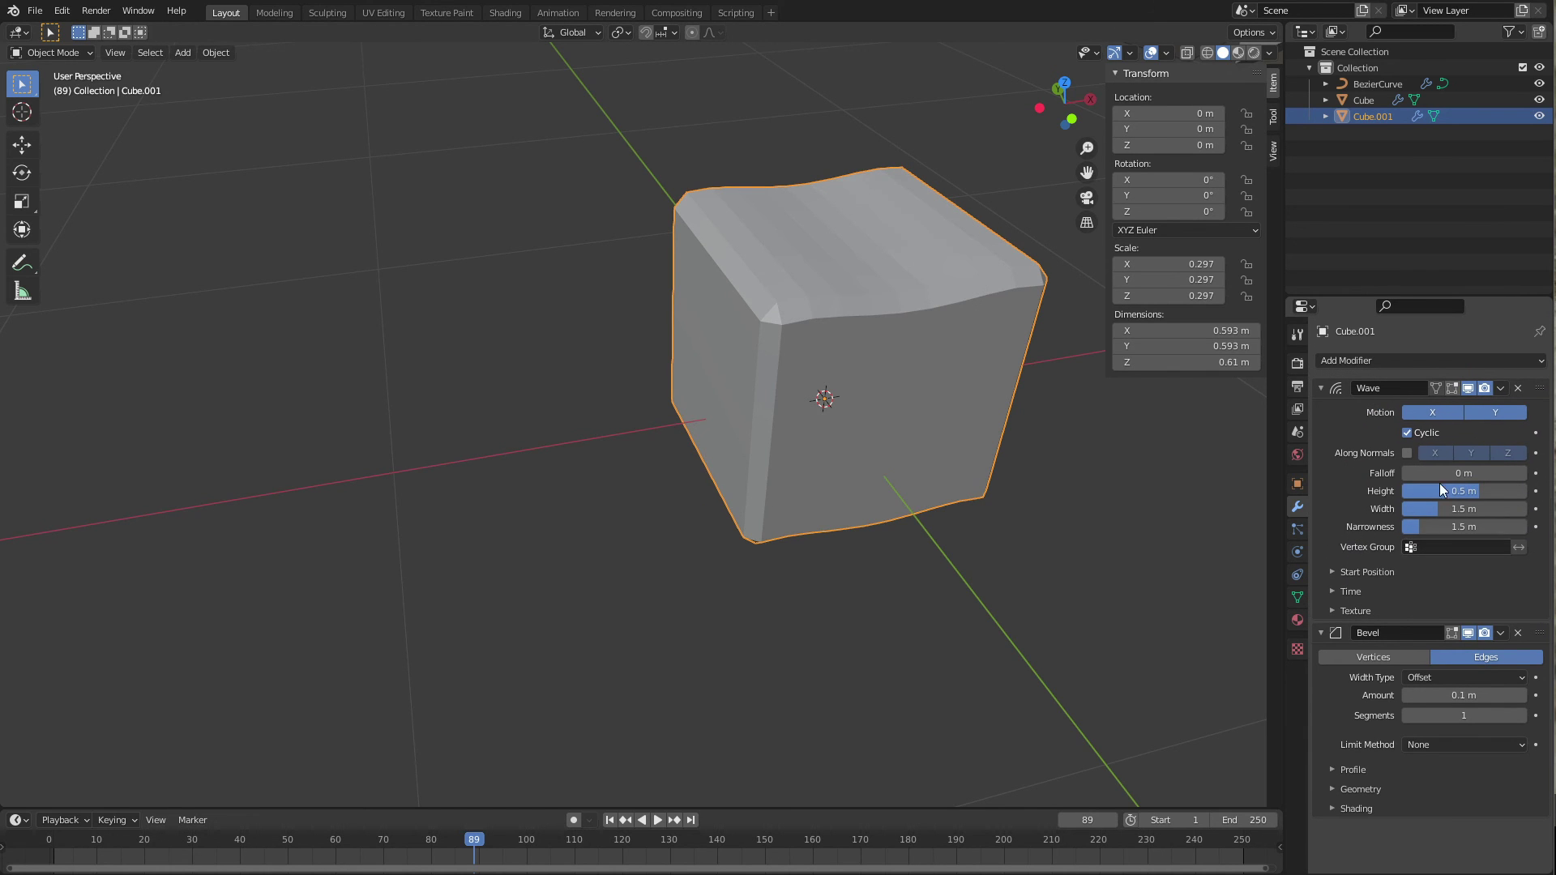
pyautogui.click(1500, 388)
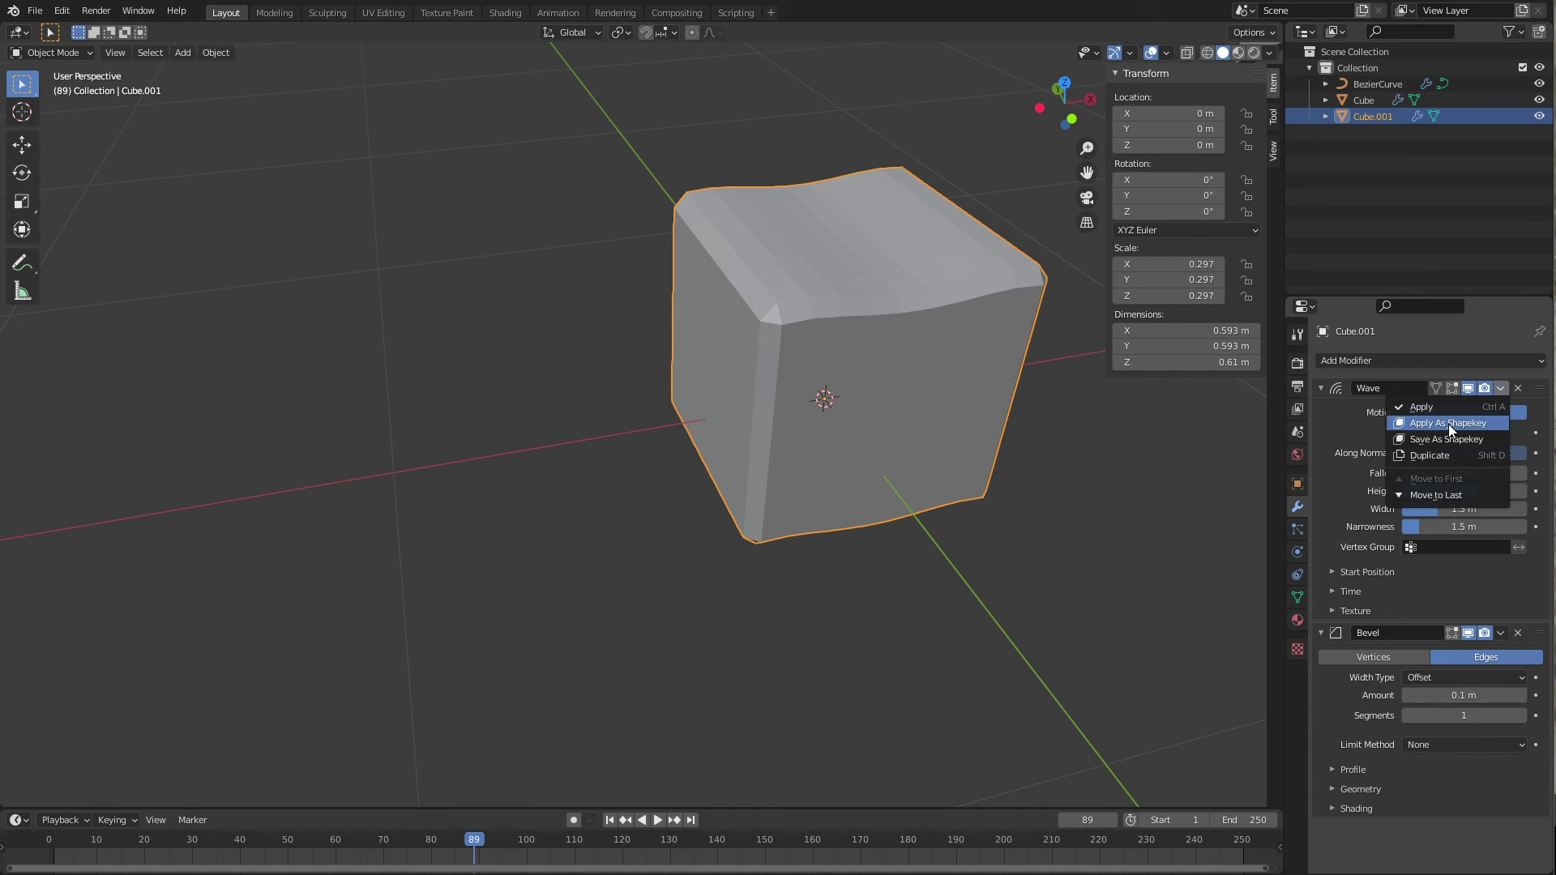
pyautogui.click(1447, 424)
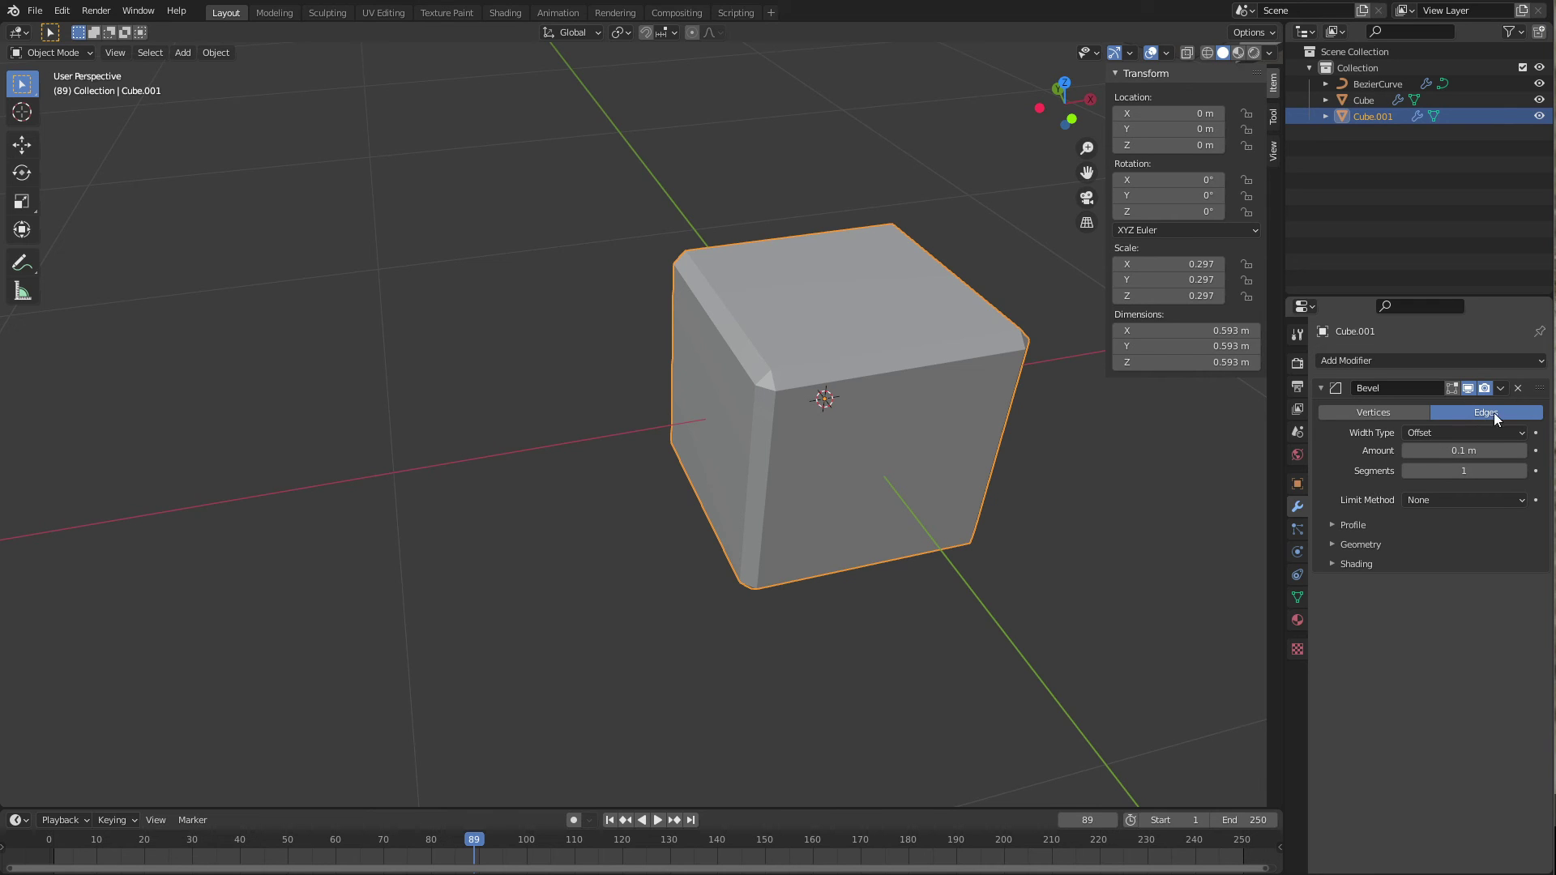
# Set the Wave shape key's value to 1.000 and test switching the key off and on.
pyautogui.click(1297, 598)
pyautogui.click(1346, 528)
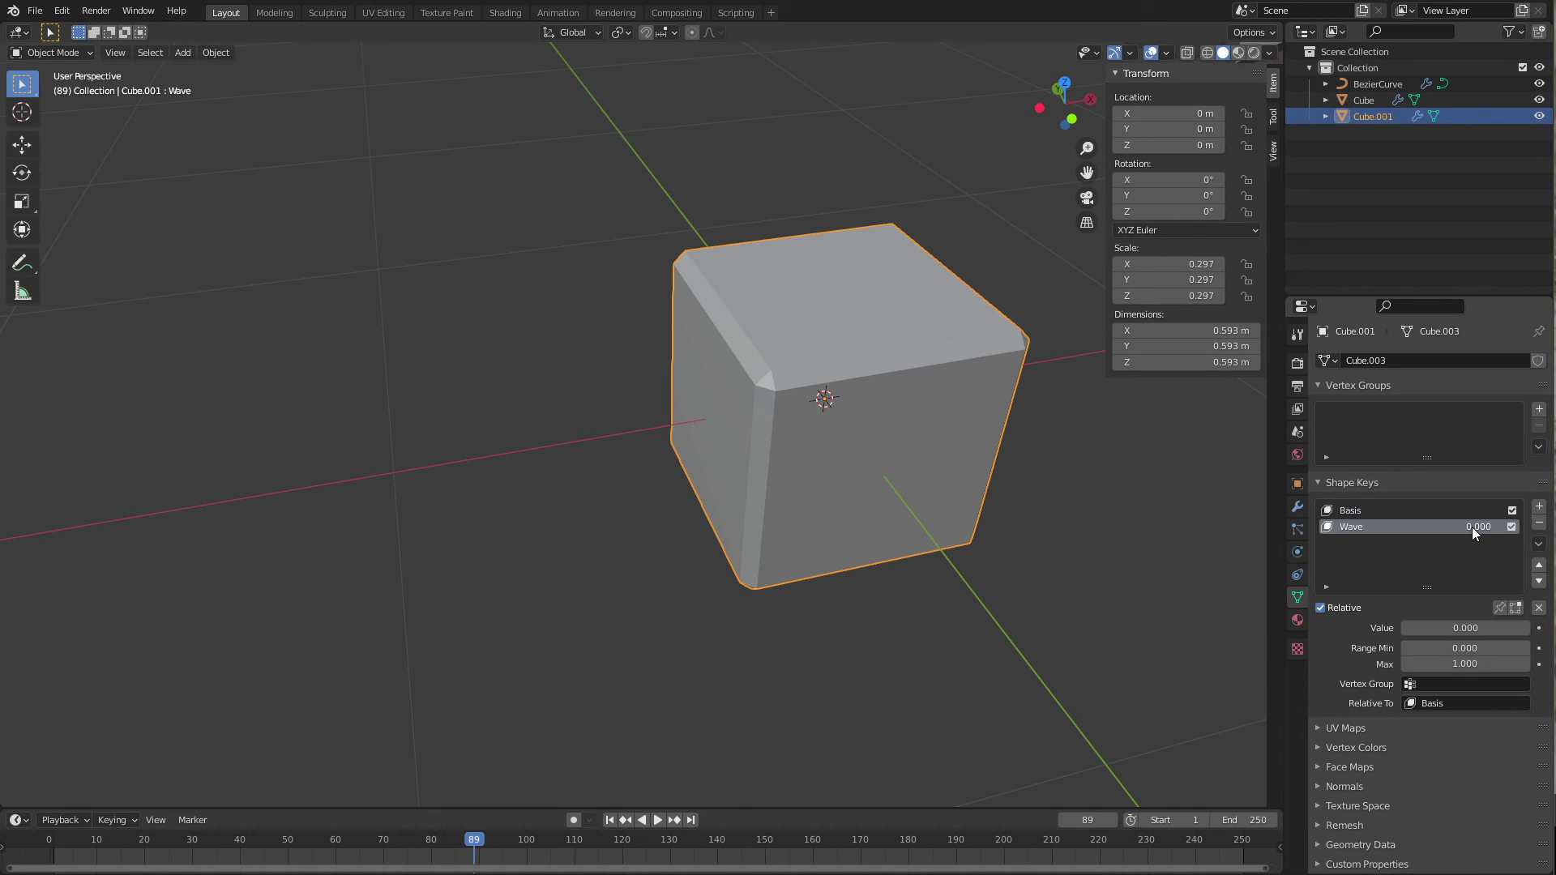
pyautogui.moveTo(1472, 526); pyautogui.dragTo(1535, 526)
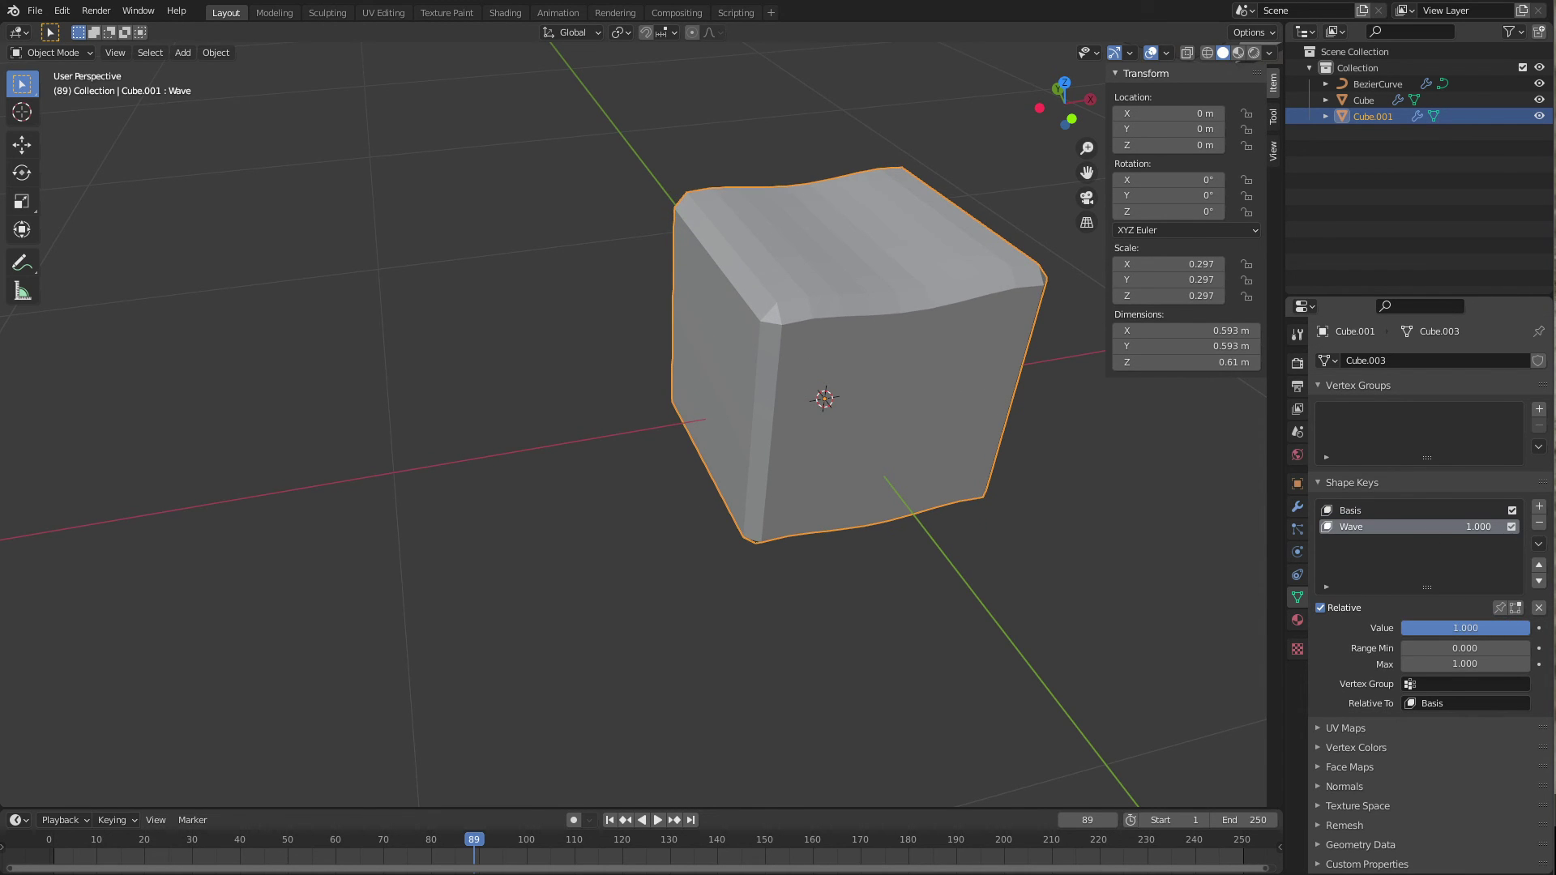
pyautogui.click(1510, 526)
pyautogui.click(1510, 527)
pyautogui.moveTo(1485, 528)
pyautogui.mouseDown()
pyautogui.moveTo(1395, 527)
pyautogui.moveTo(1501, 519)
pyautogui.mouseUp()
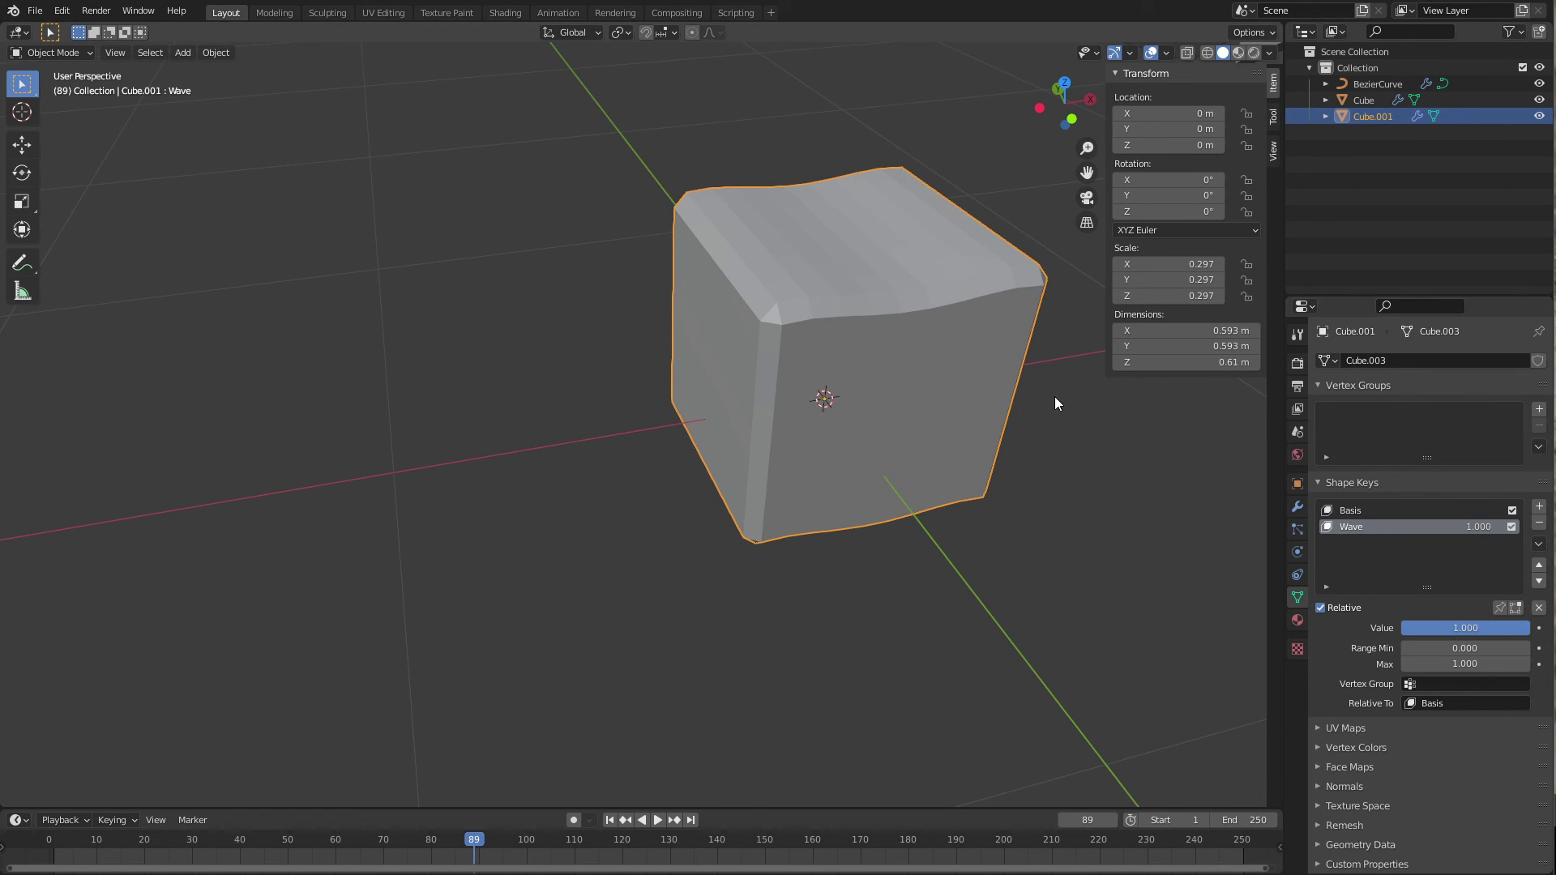
# Compare the Basis and Wave shape keys in Edit Mode and test Wave's value in Object Mode, leaving it at 1.000.
pyautogui.press('Tab')
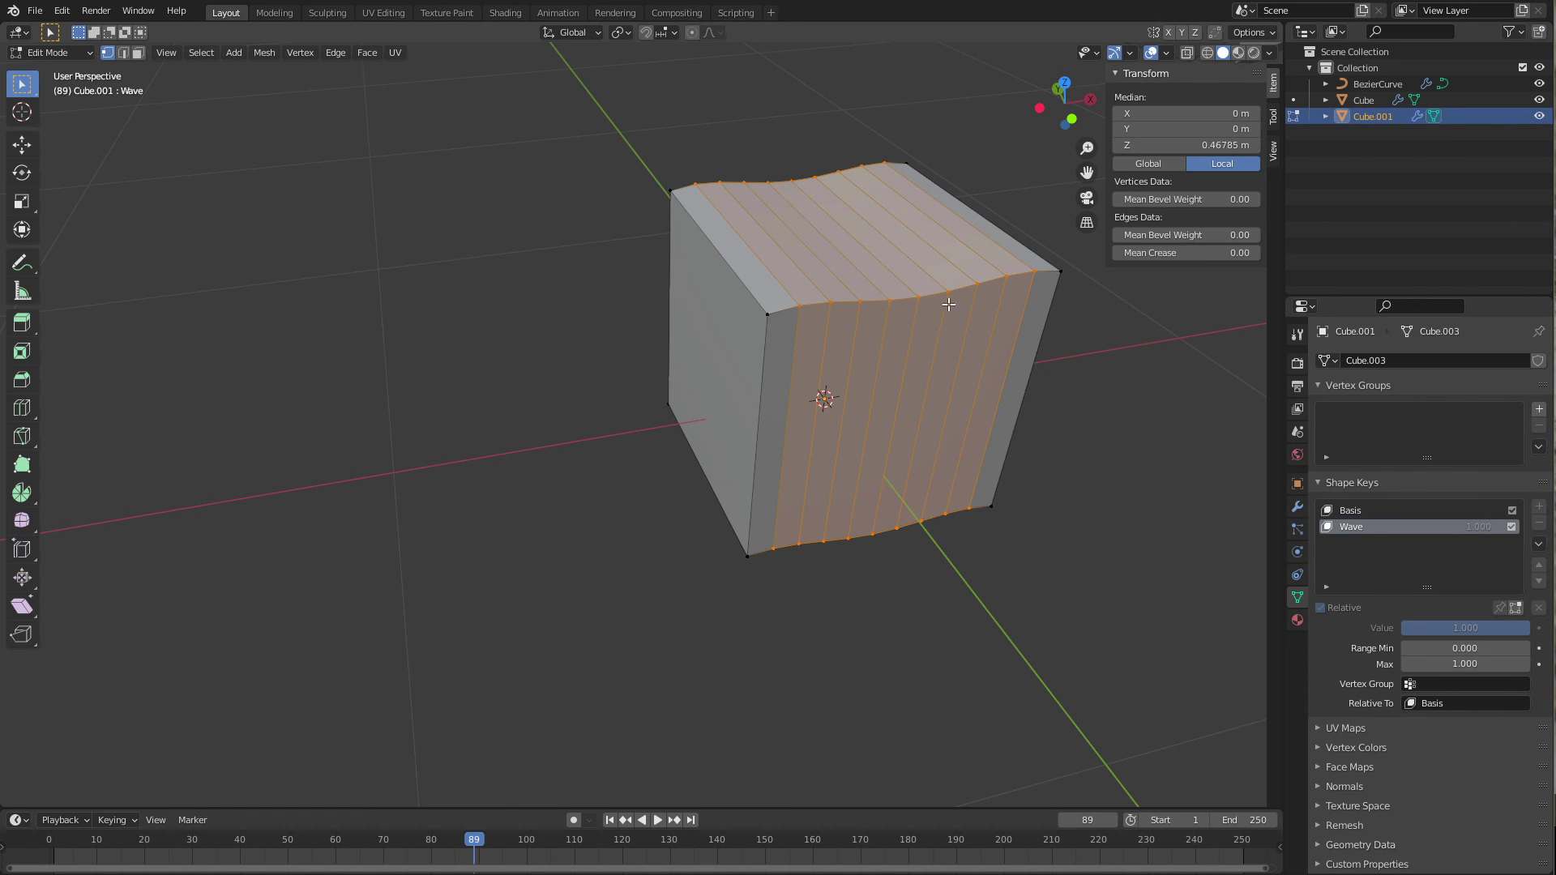
pyautogui.click(1344, 511)
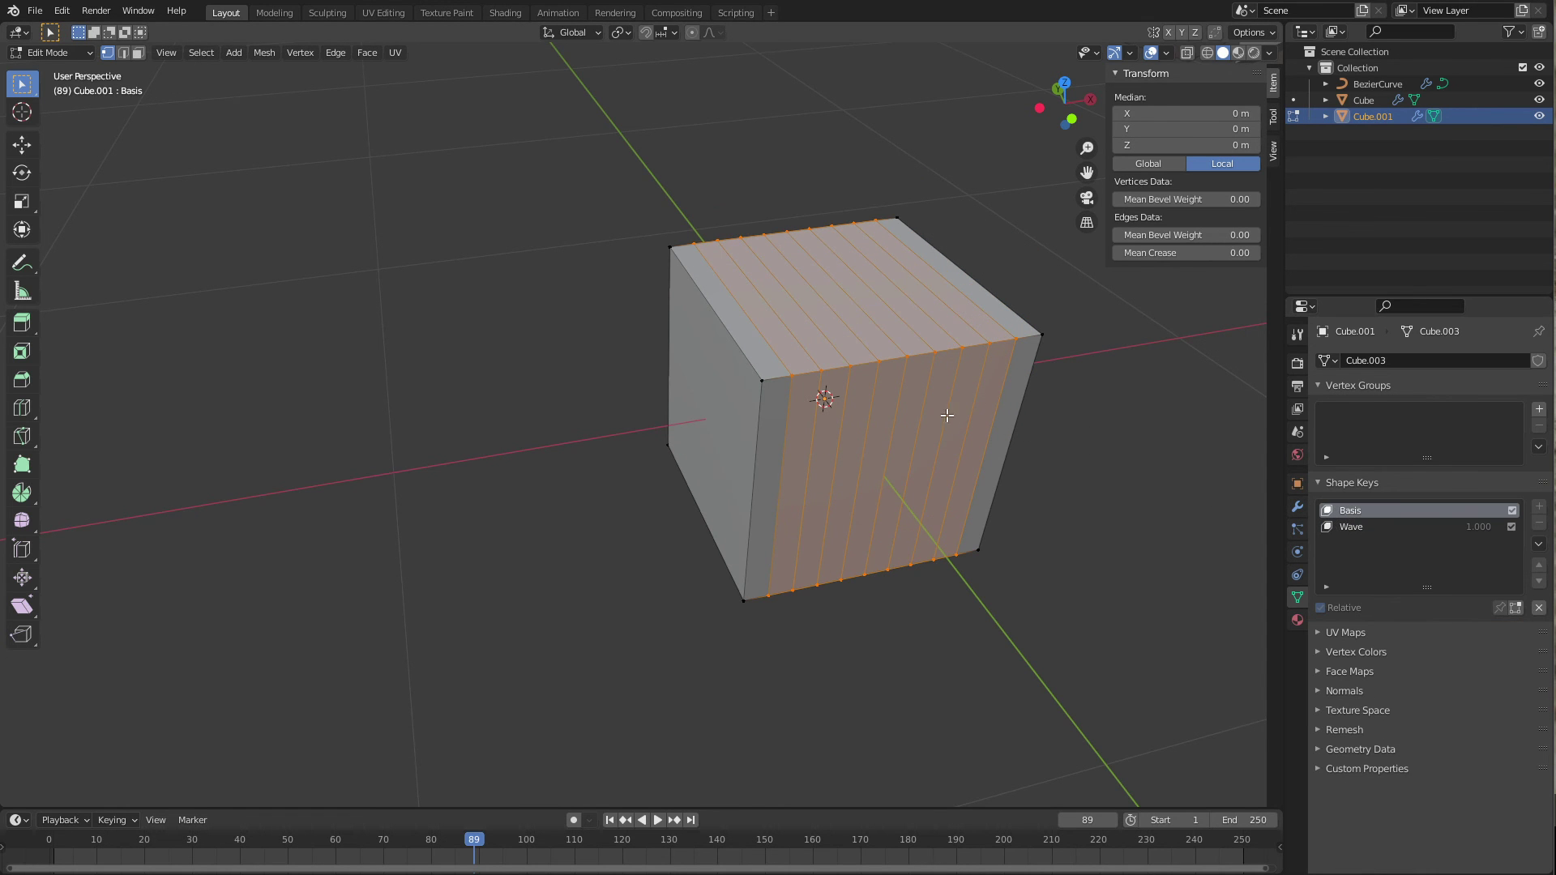
pyautogui.click(1349, 526)
pyautogui.press('Tab')
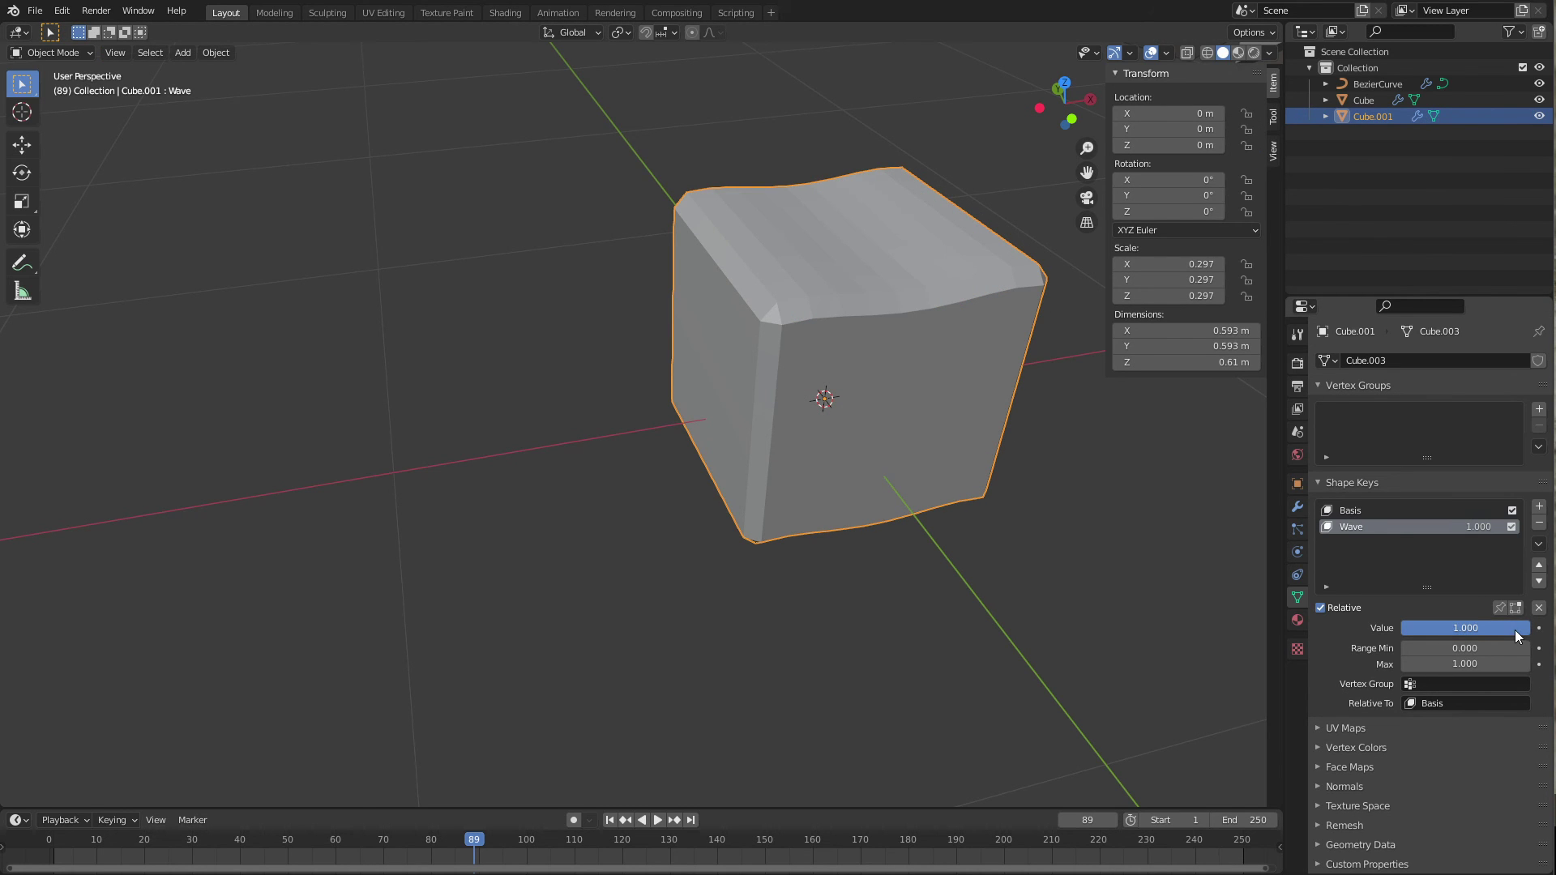
pyautogui.moveTo(1514, 629)
pyautogui.mouseDown()
pyautogui.moveTo(1414, 631)
pyautogui.moveTo(1534, 637)
pyautogui.mouseUp()
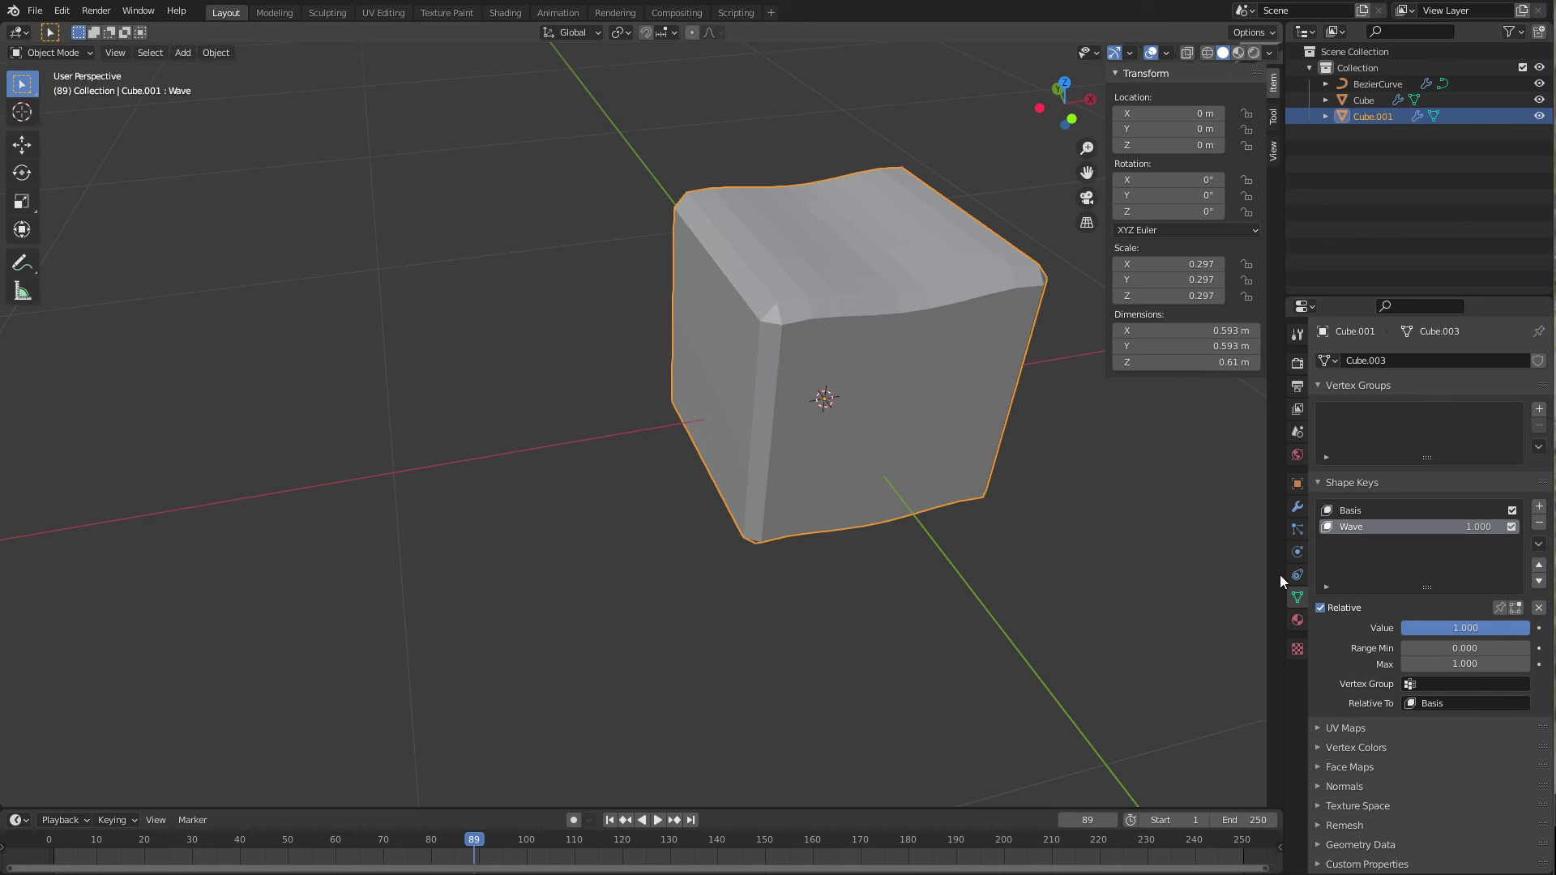
pyautogui.moveTo(1509, 629)
pyautogui.mouseDown()
pyautogui.moveTo(1397, 625)
pyautogui.moveTo(1524, 627)
pyautogui.mouseUp()
# Try to apply the Bevel modifier to the cube with shape keys, and make Basis the active shape key.
pyautogui.click(1297, 506)
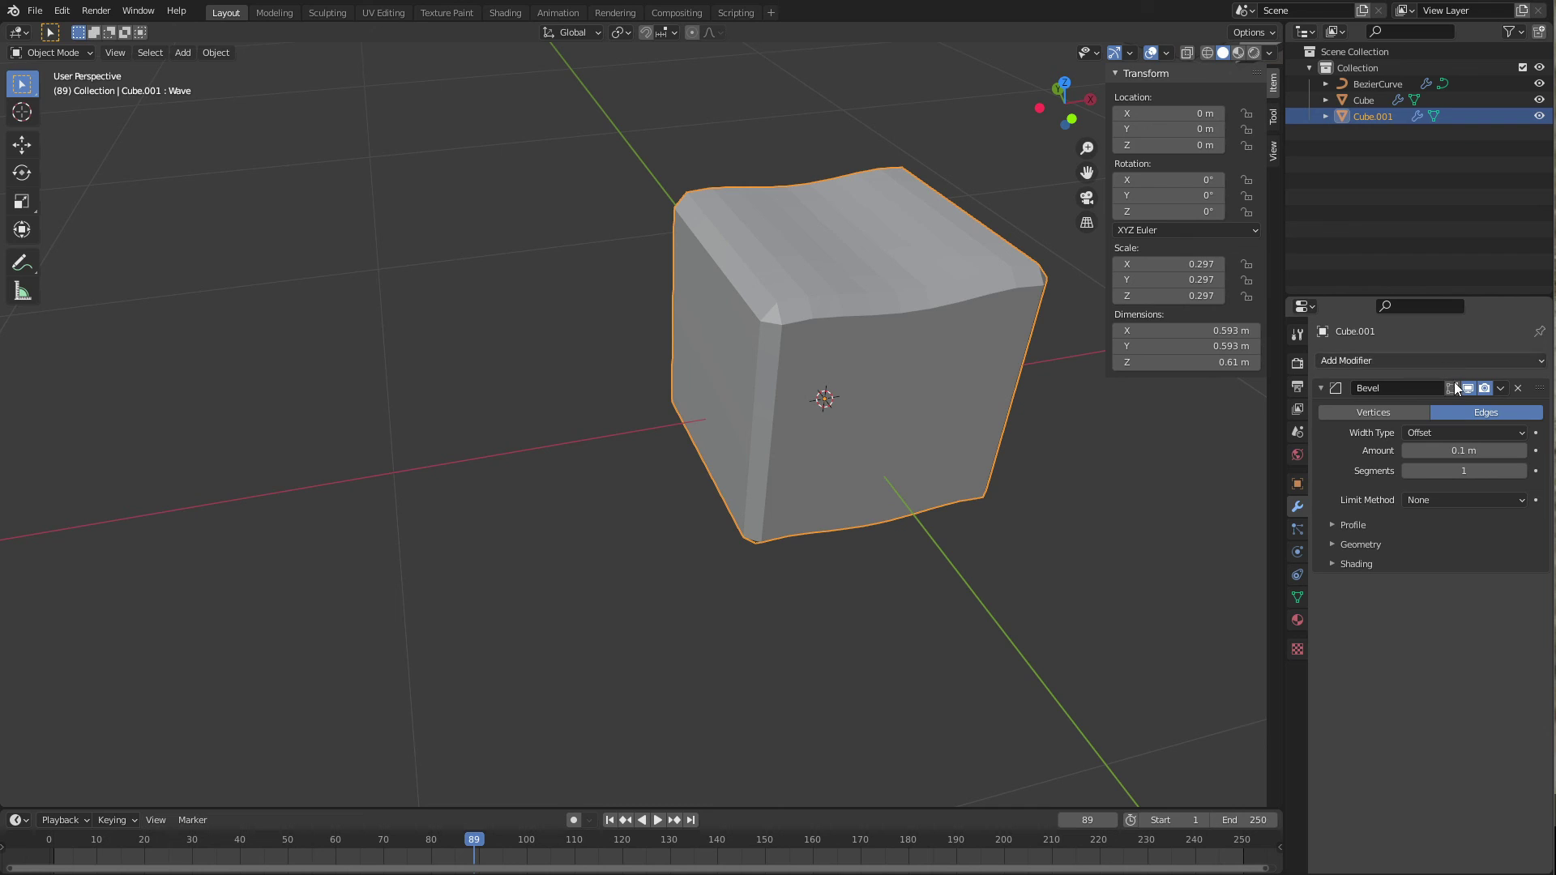
pyautogui.click(1500, 388)
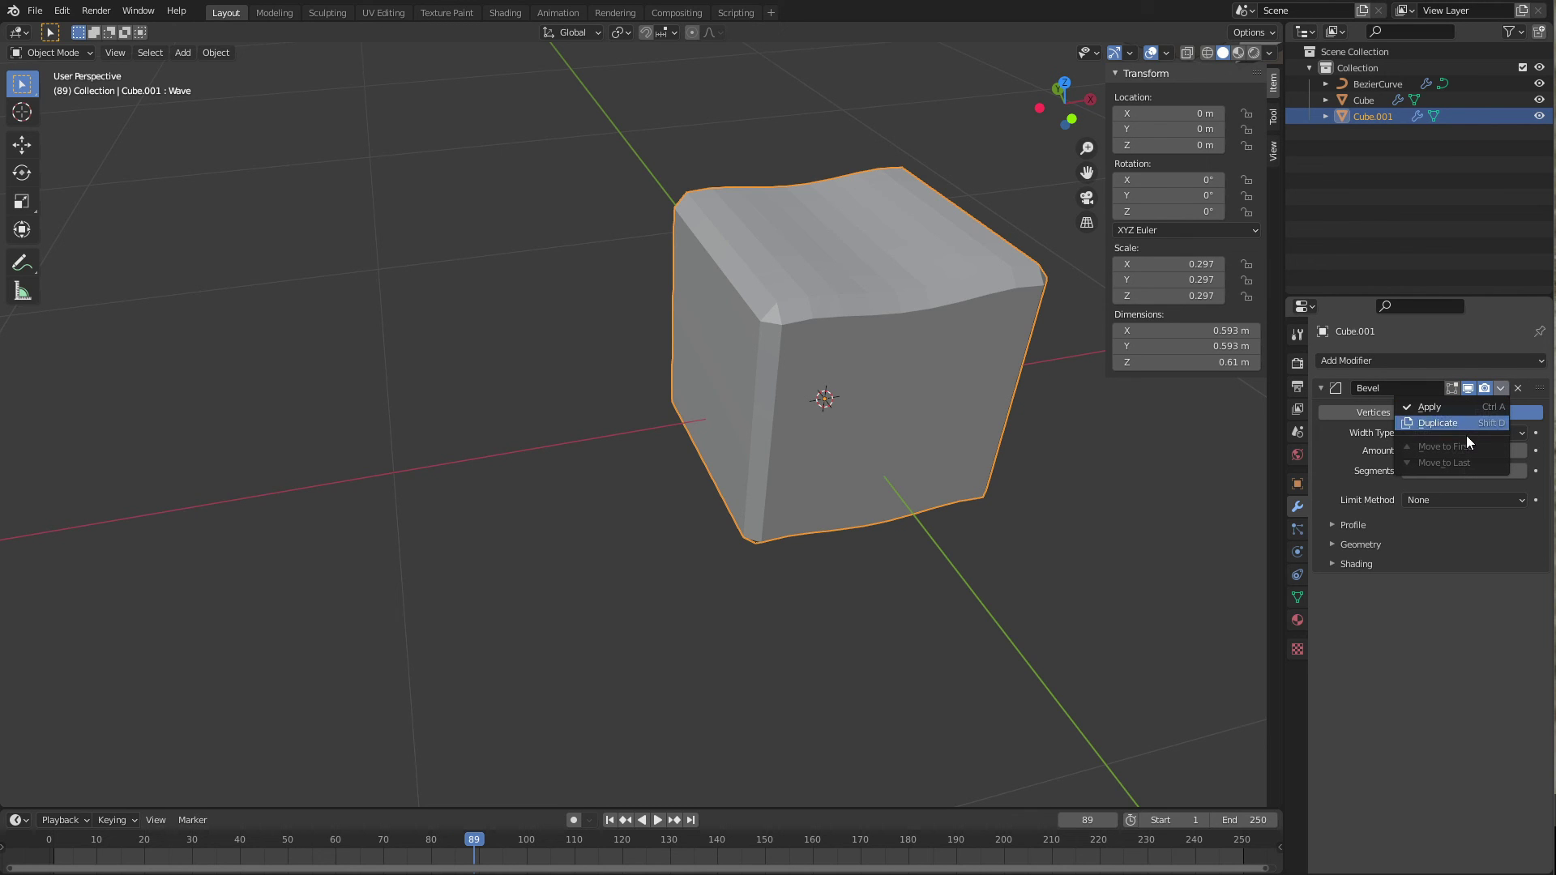
pyautogui.click(1466, 408)
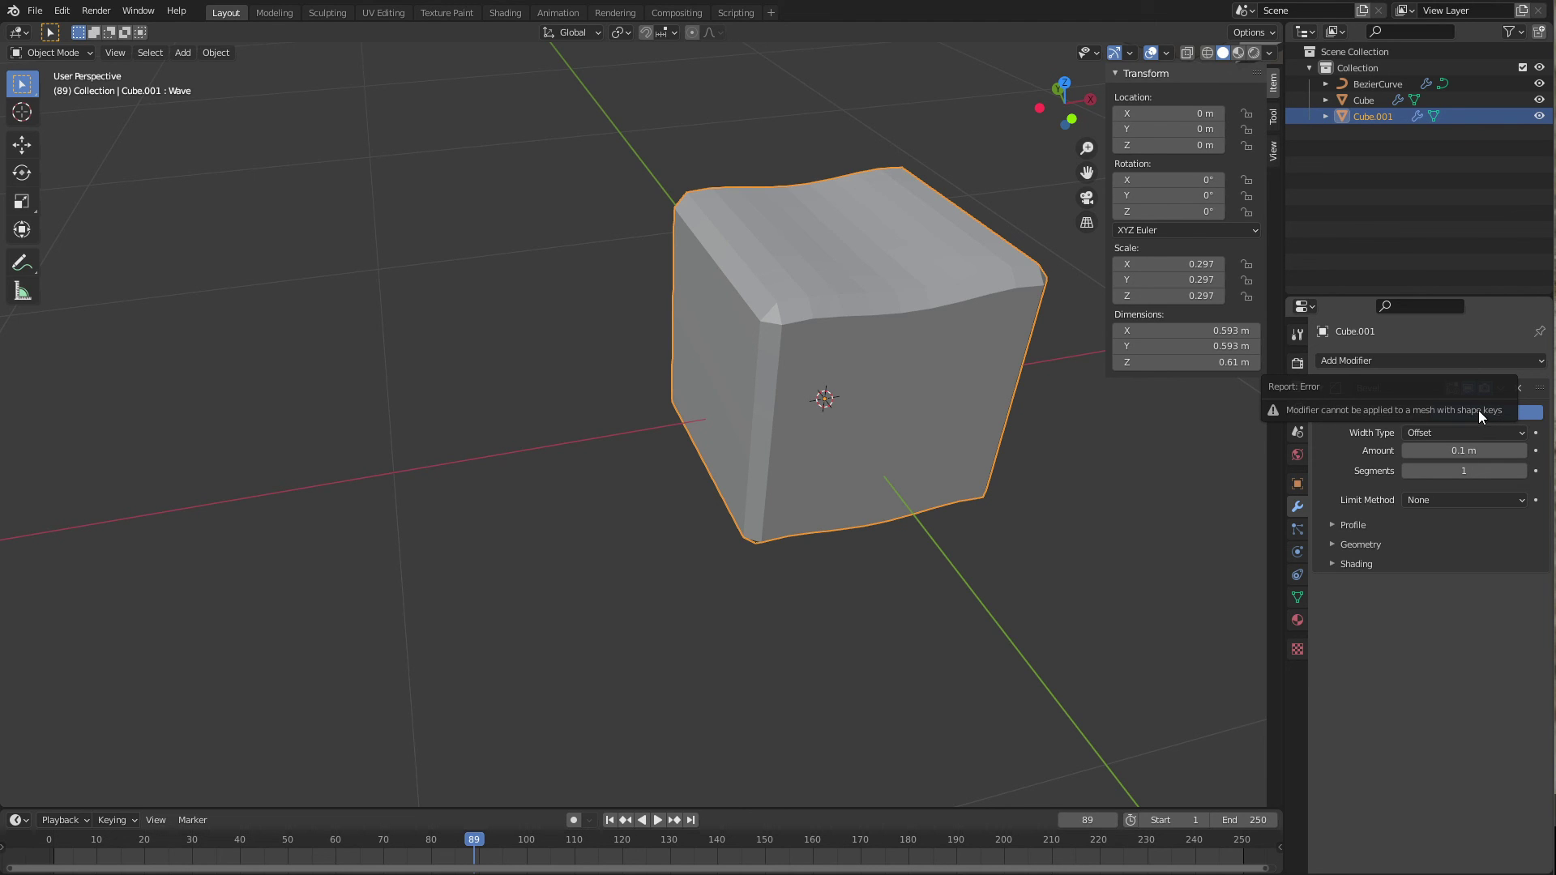
pyautogui.click(1298, 597)
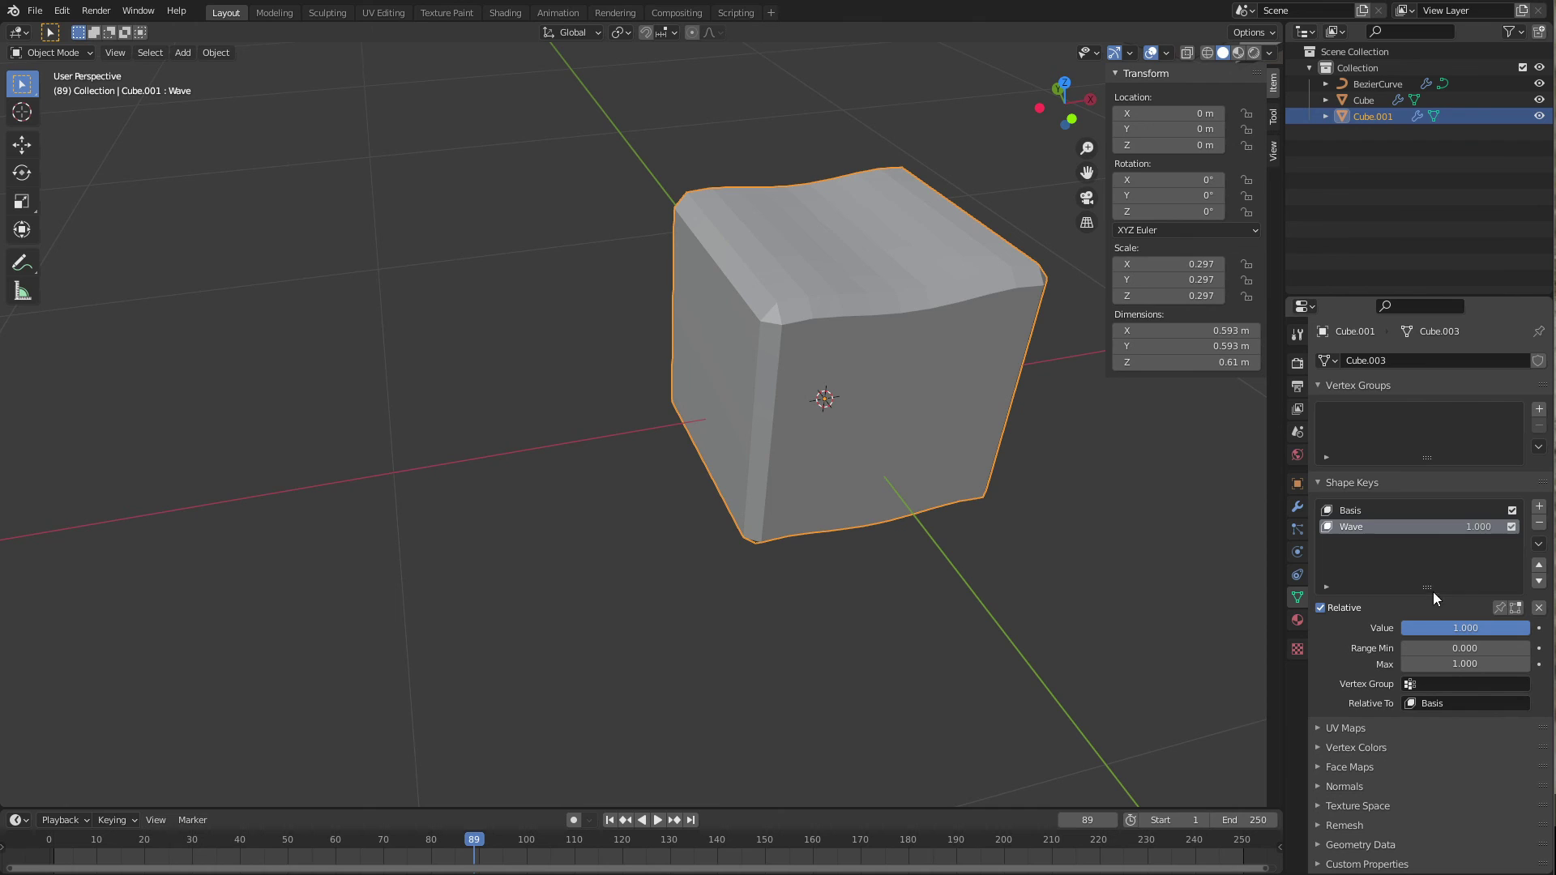
pyautogui.click(1363, 509)
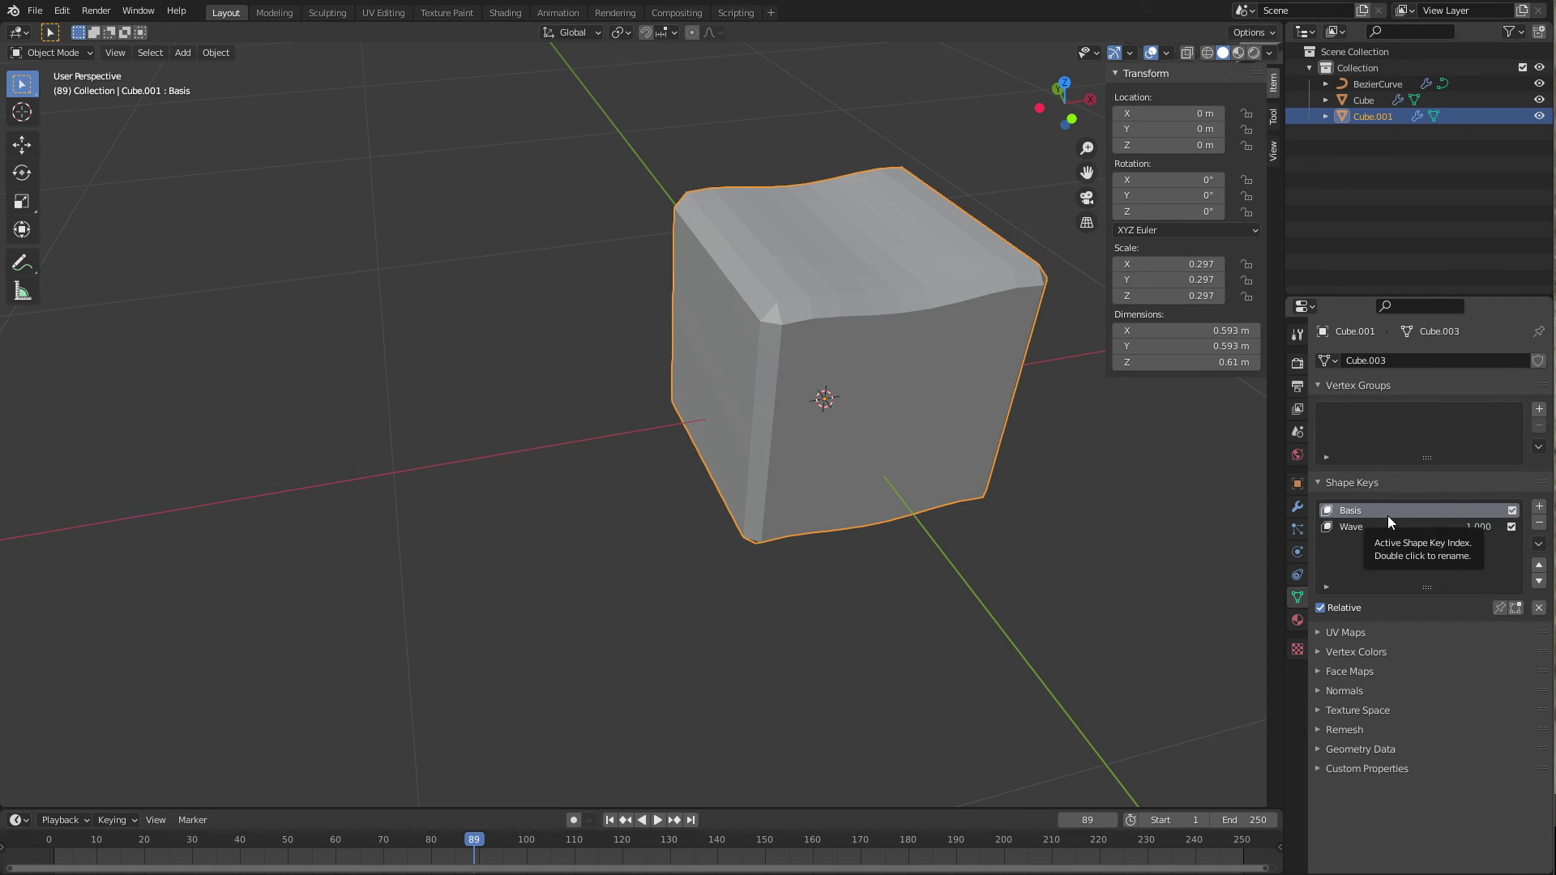
# Add a plane at a new 3D cursor position beside the cube, delete it, and return to the cube's modifier settings.
pyautogui.keyDown('shift'); pyautogui.rightClick(478, 448); pyautogui.keyUp('shift')
pyautogui.hotkey('shift', 'a')
pyautogui.moveTo(478, 448)
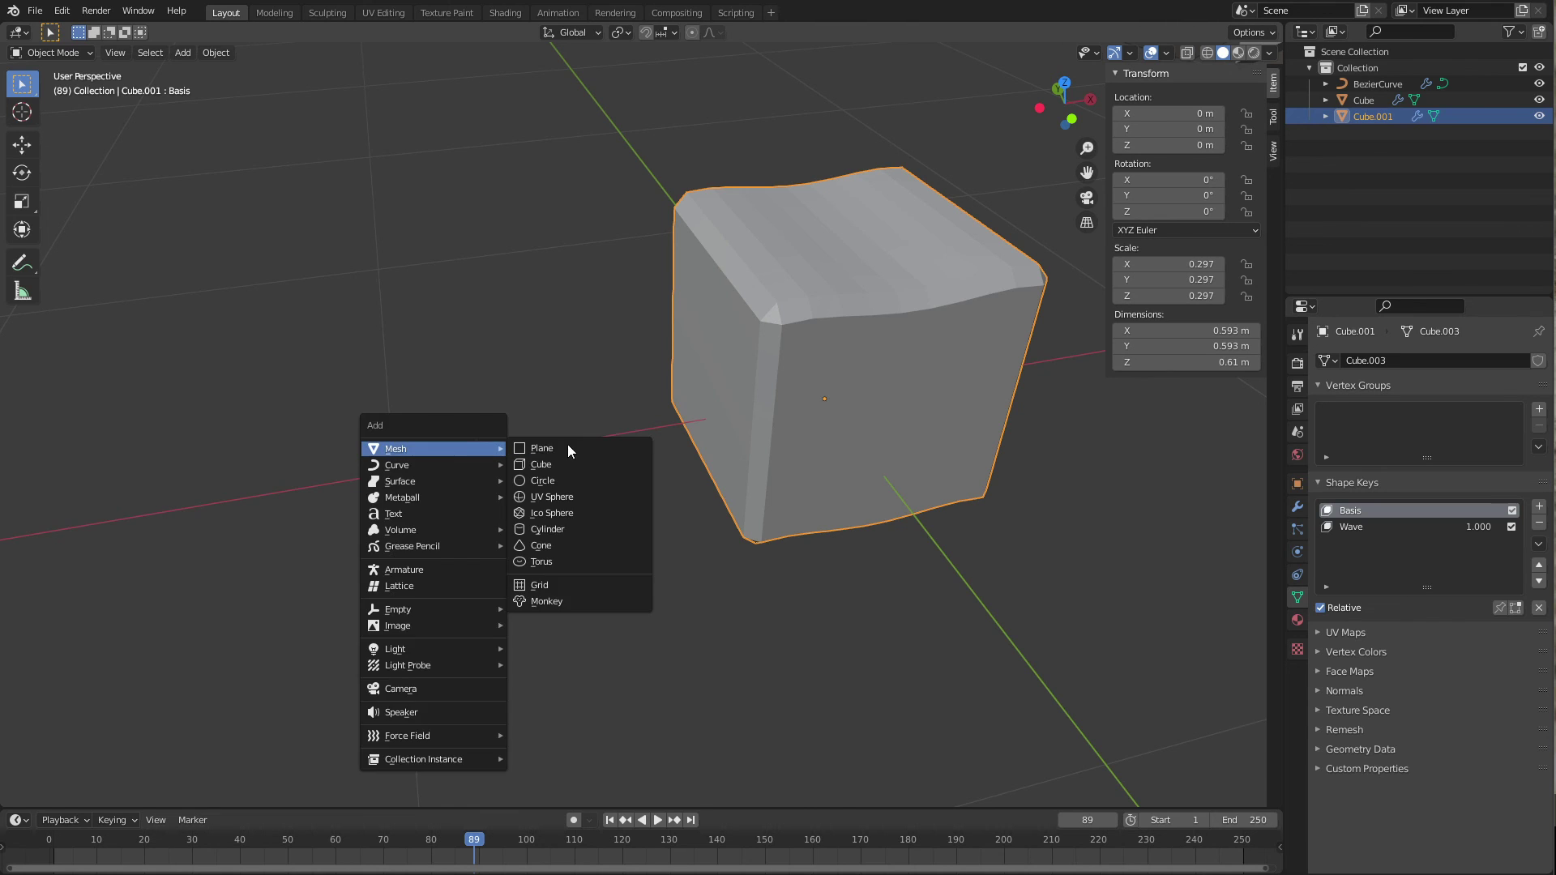
pyautogui.click(570, 444)
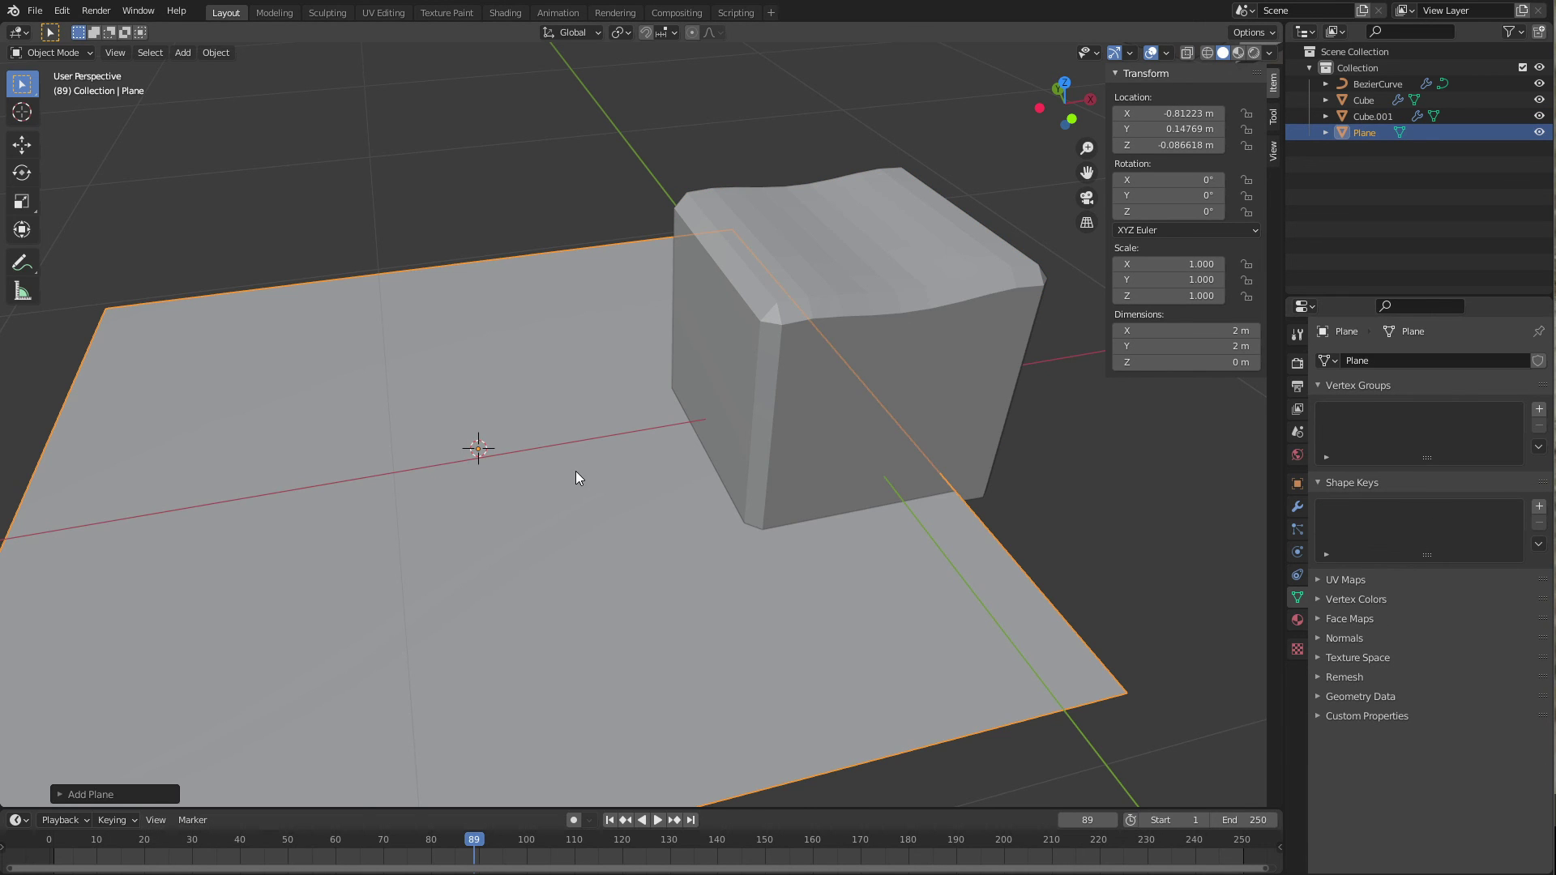
pyautogui.press('Delete')
pyautogui.click(952, 308)
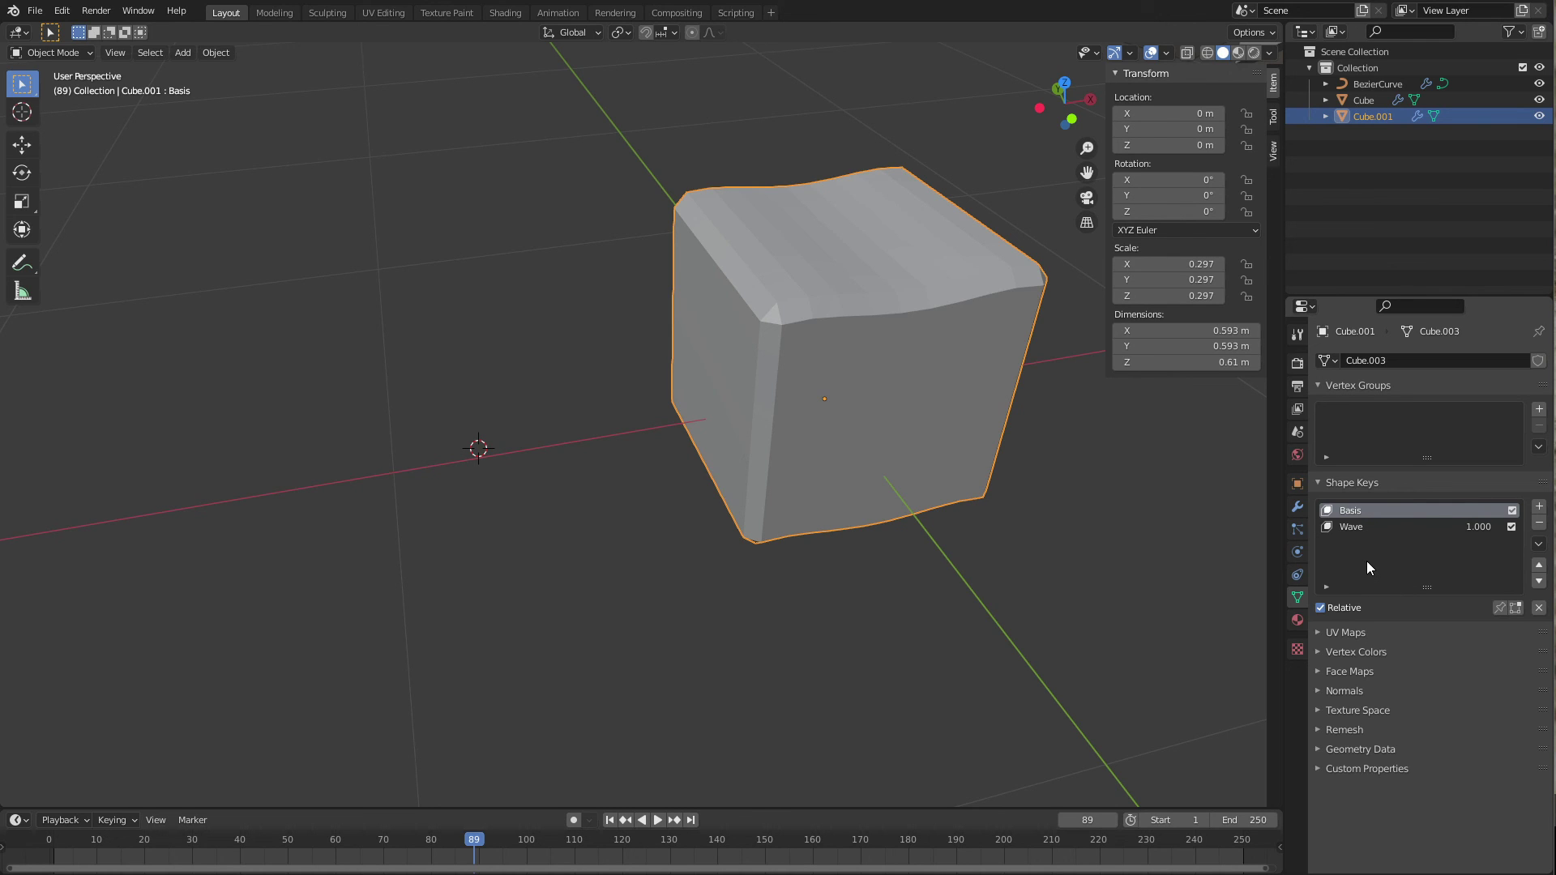
pyautogui.click(1297, 507)
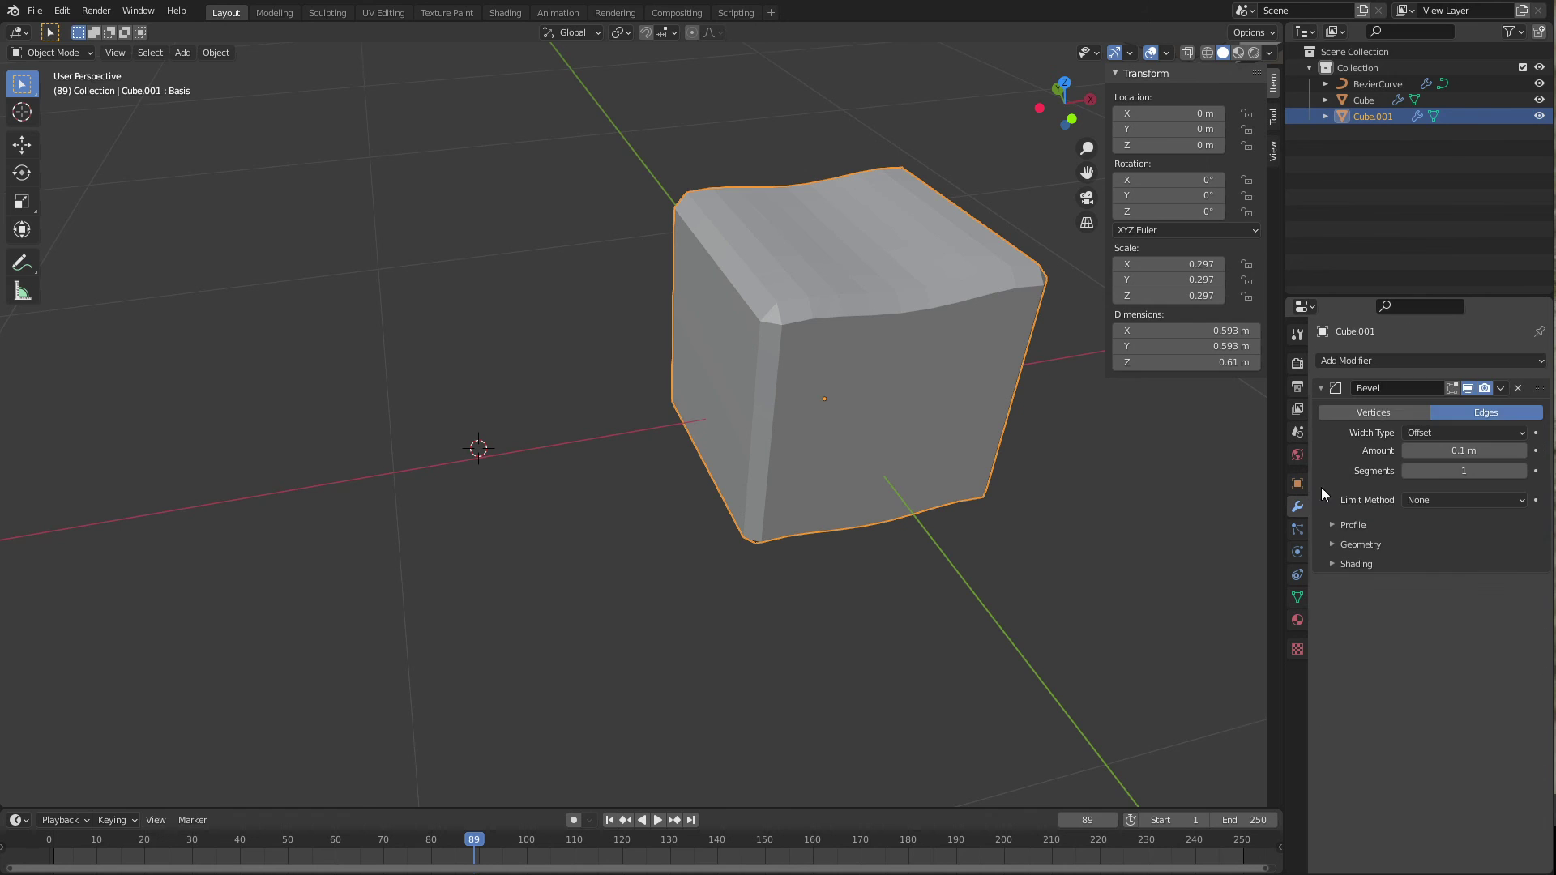
# Switch between the cube's Basis and Wave shape keys, leaving Wave active, and inspect its mesh in Edit Mode before returning to Object Mode.
pyautogui.click(1374, 369)
pyautogui.click(1296, 597)
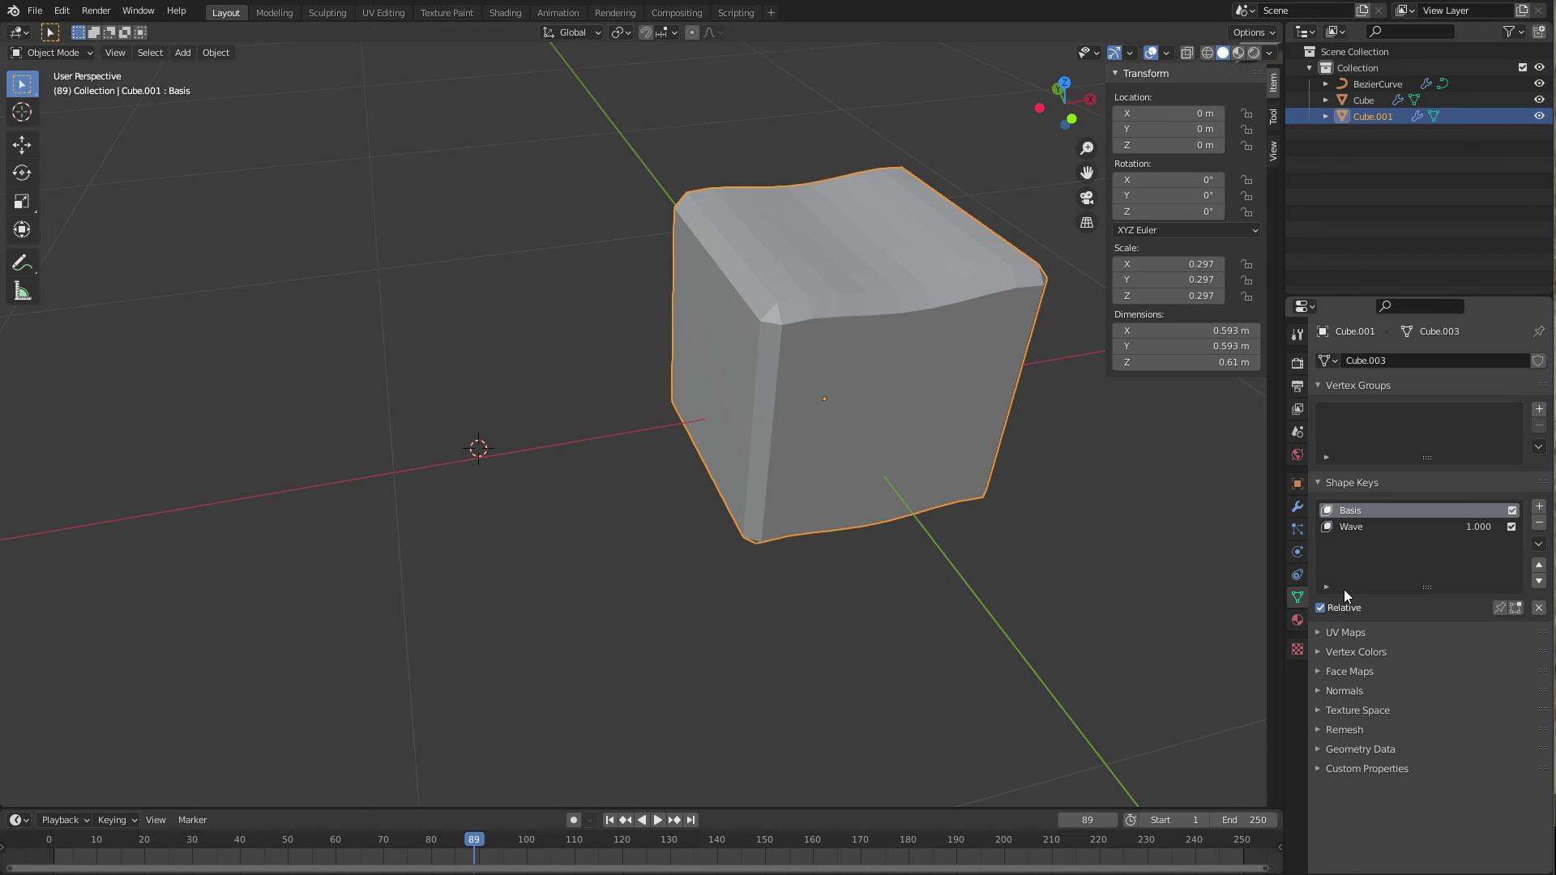
pyautogui.click(1380, 525)
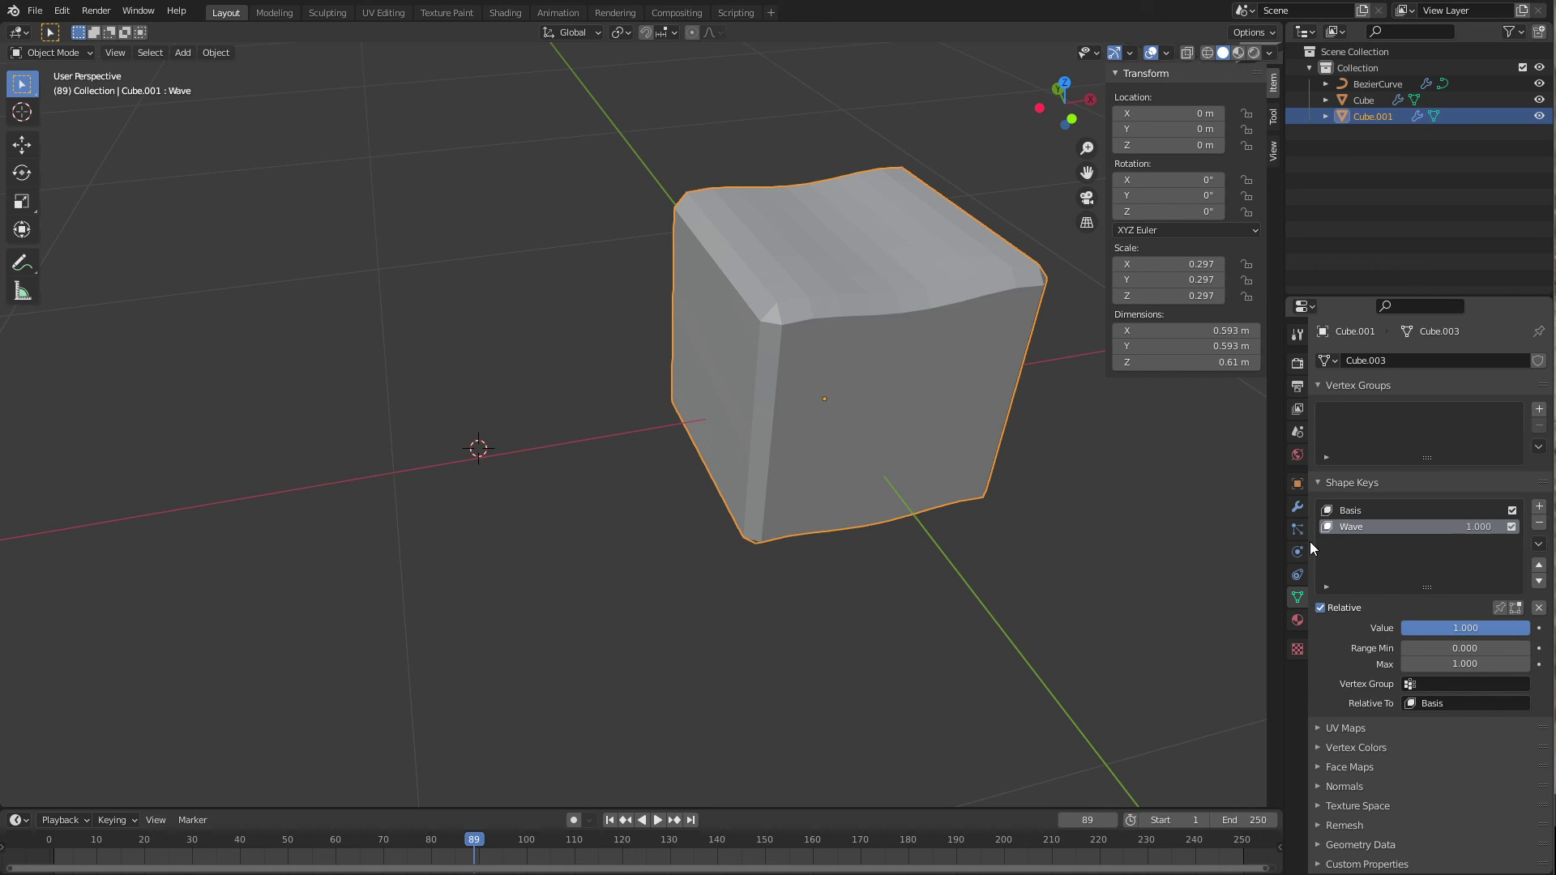
pyautogui.click(1344, 512)
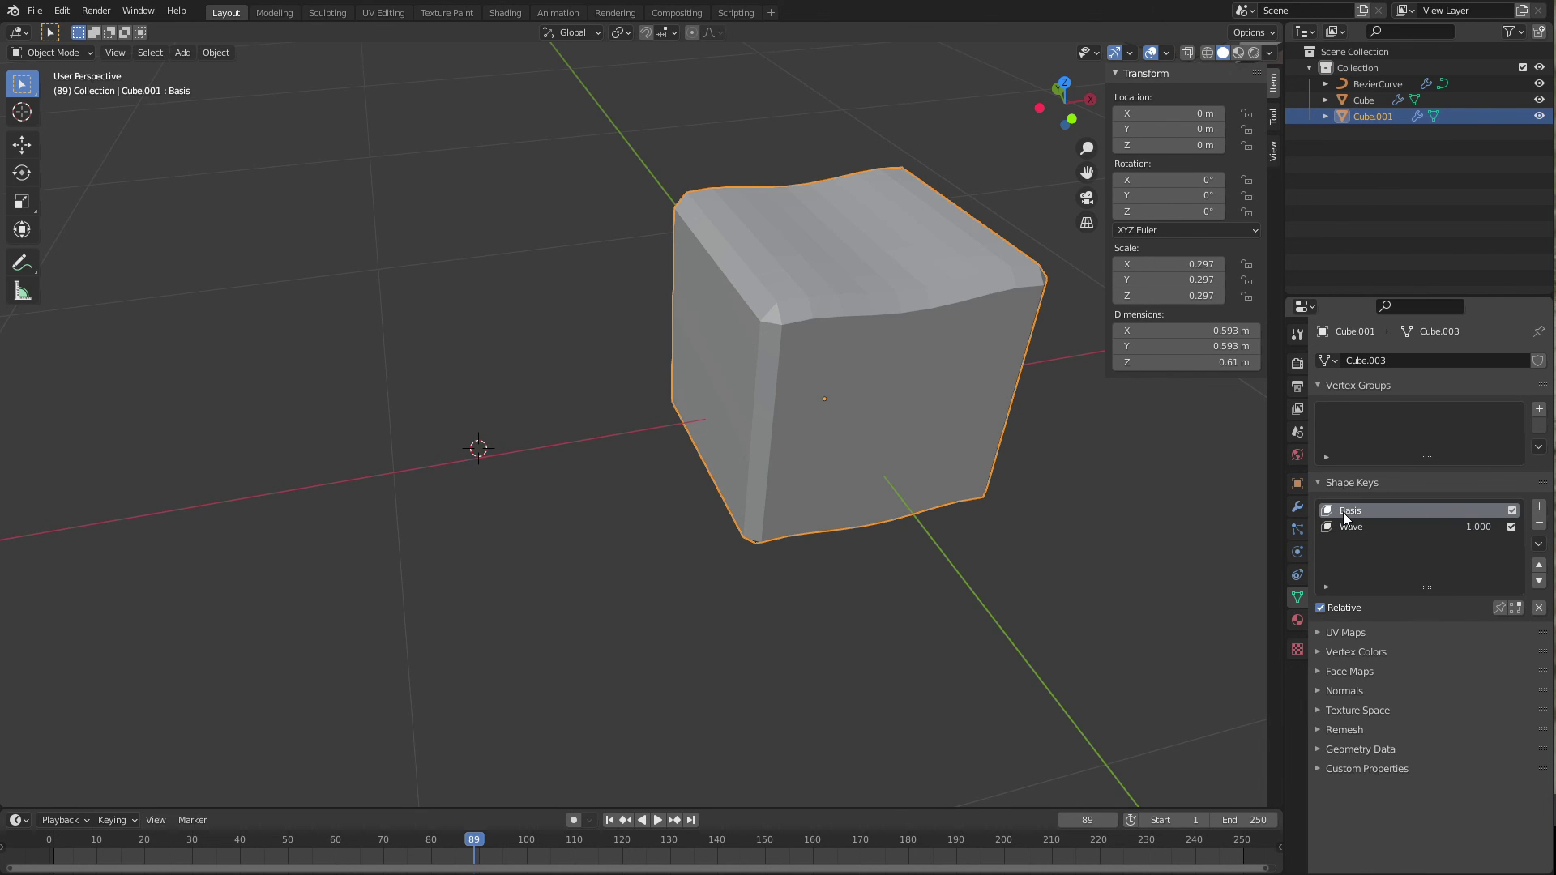
pyautogui.click(1350, 526)
pyautogui.press('Tab')
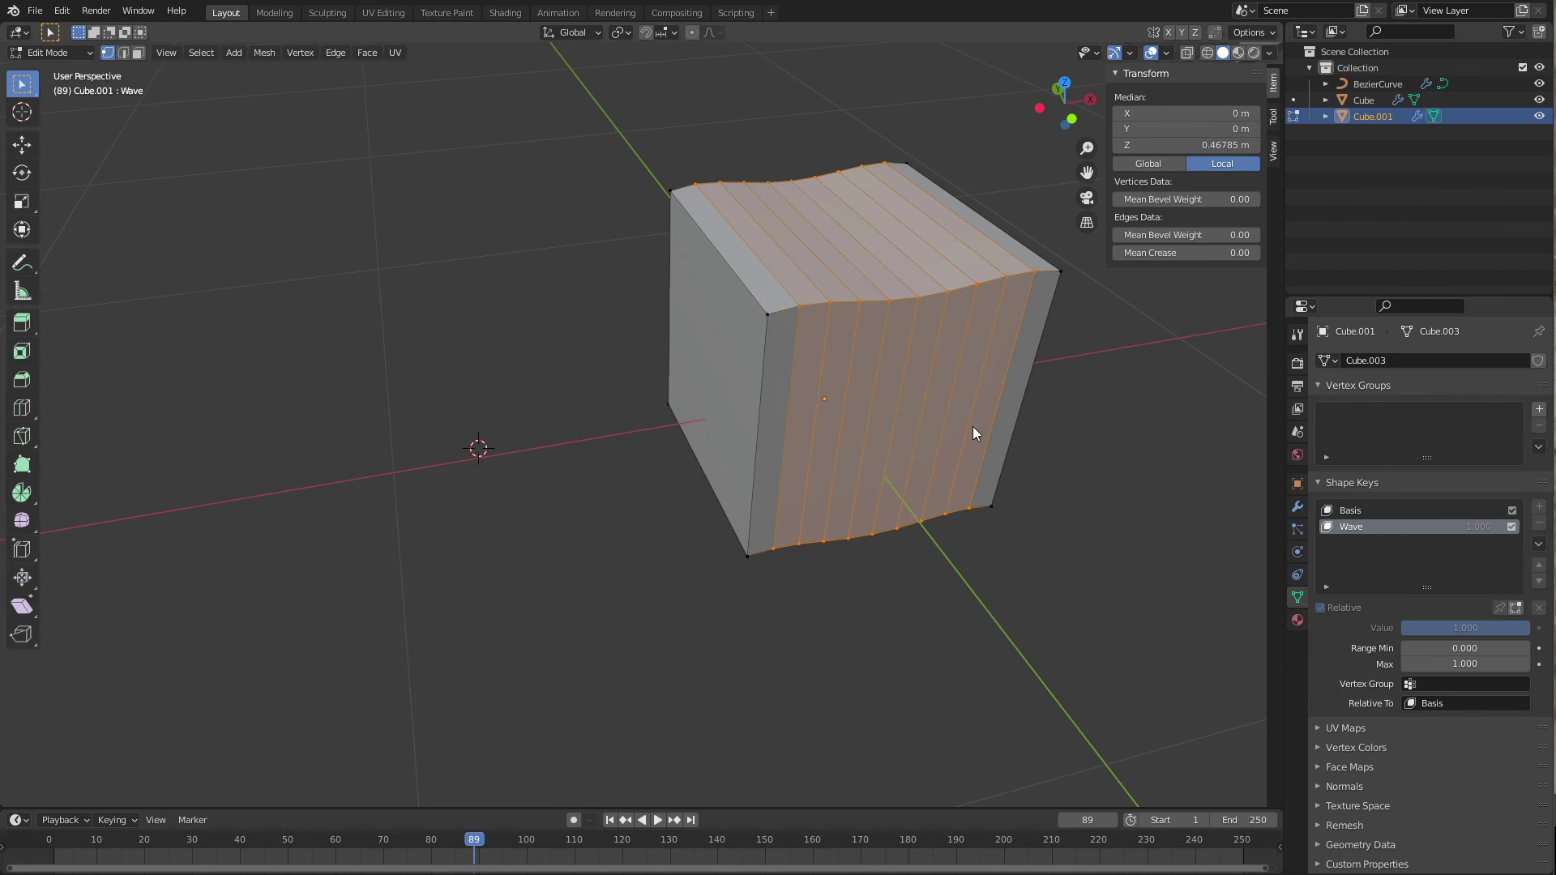
pyautogui.press('Tab')
# Add a Displace modifier to the cube below the existing Bevel modifier.
pyautogui.click(1296, 507)
pyautogui.click(1378, 365)
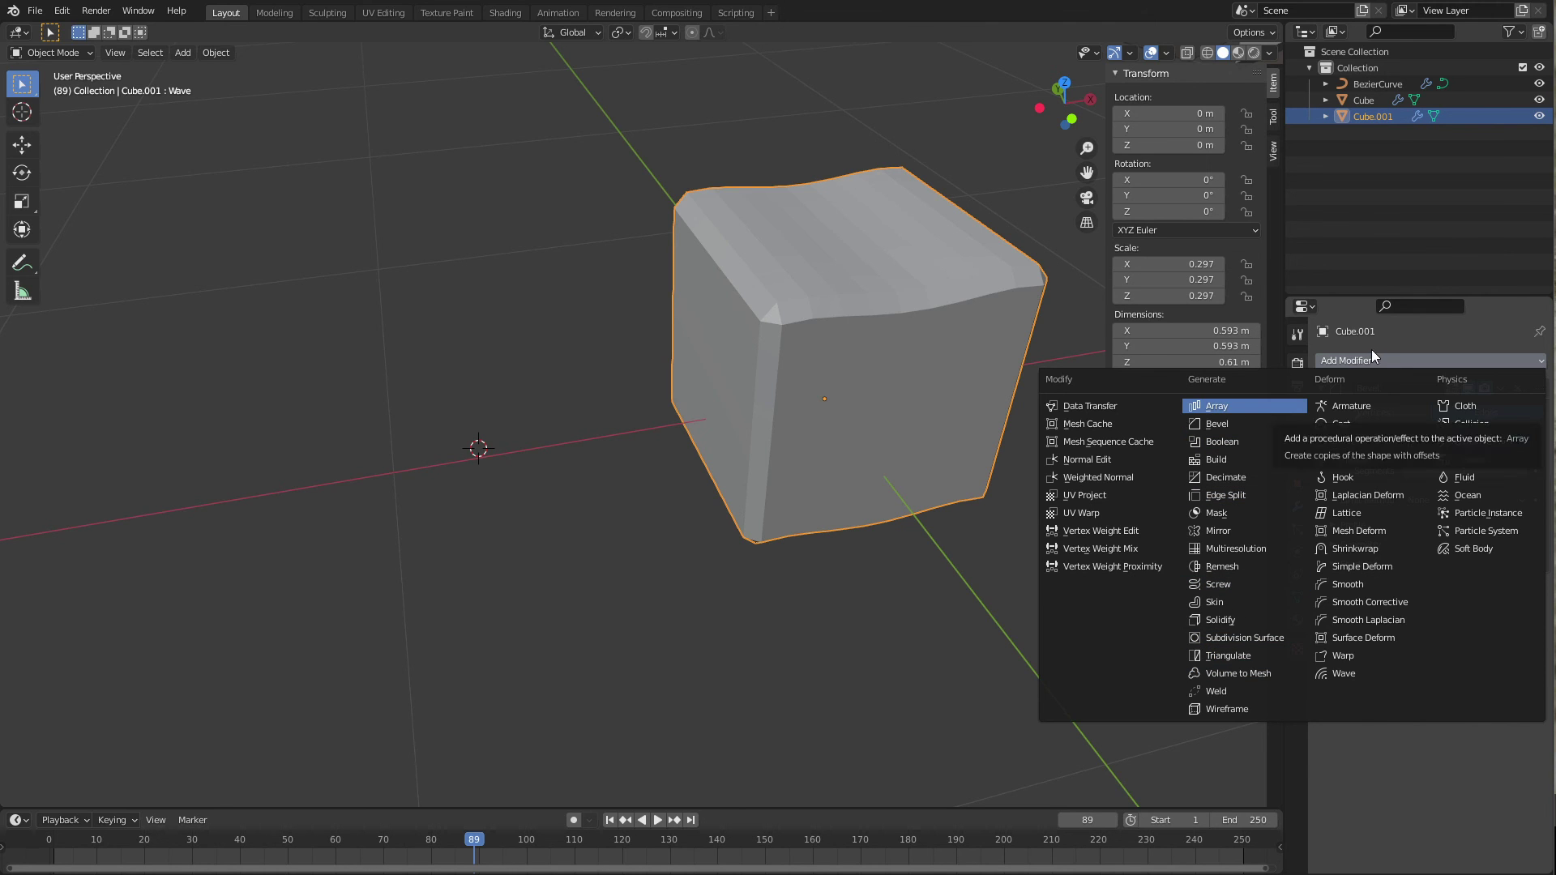
pyautogui.click(1228, 424)
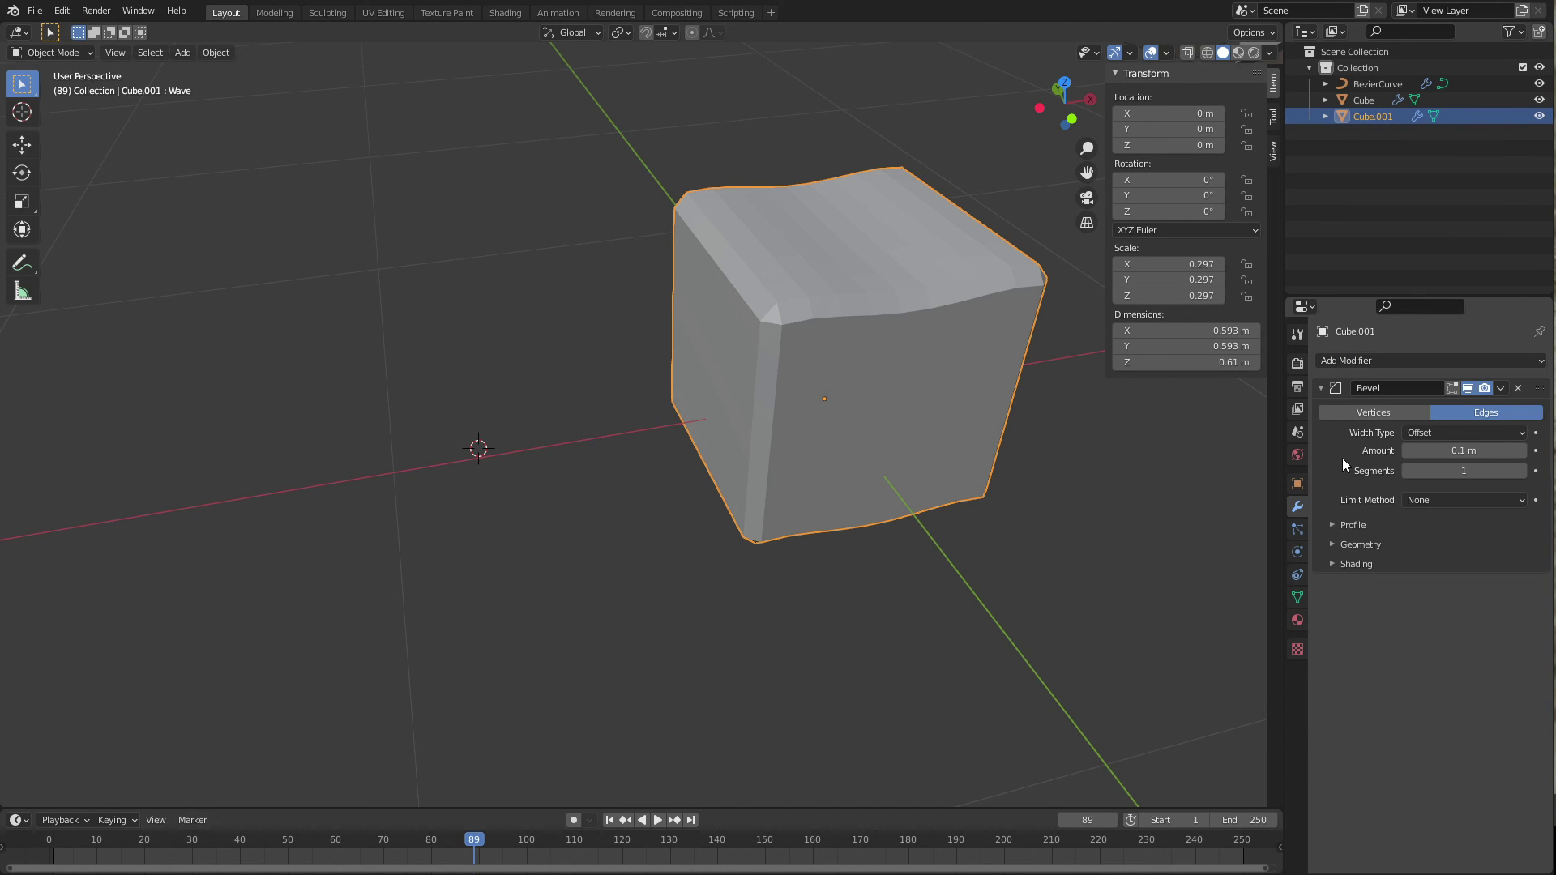
pyautogui.click(1393, 358)
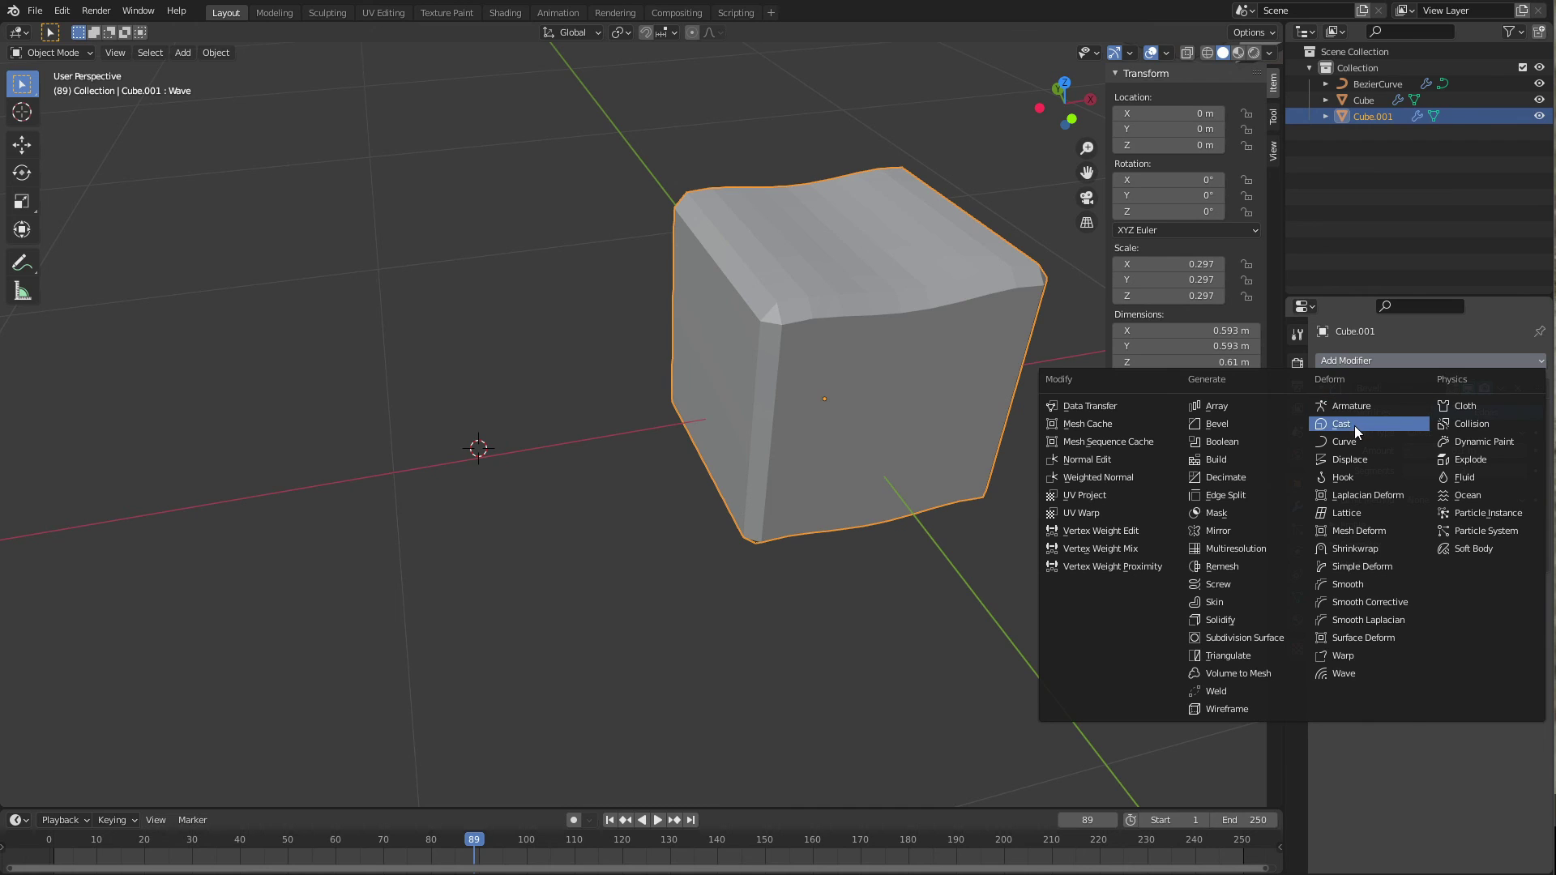
pyautogui.click(1349, 459)
# Review the Displace modifier's Apply, Apply As Shapekey and Save As Shapekey options without applying any of them.
pyautogui.click(1501, 587)
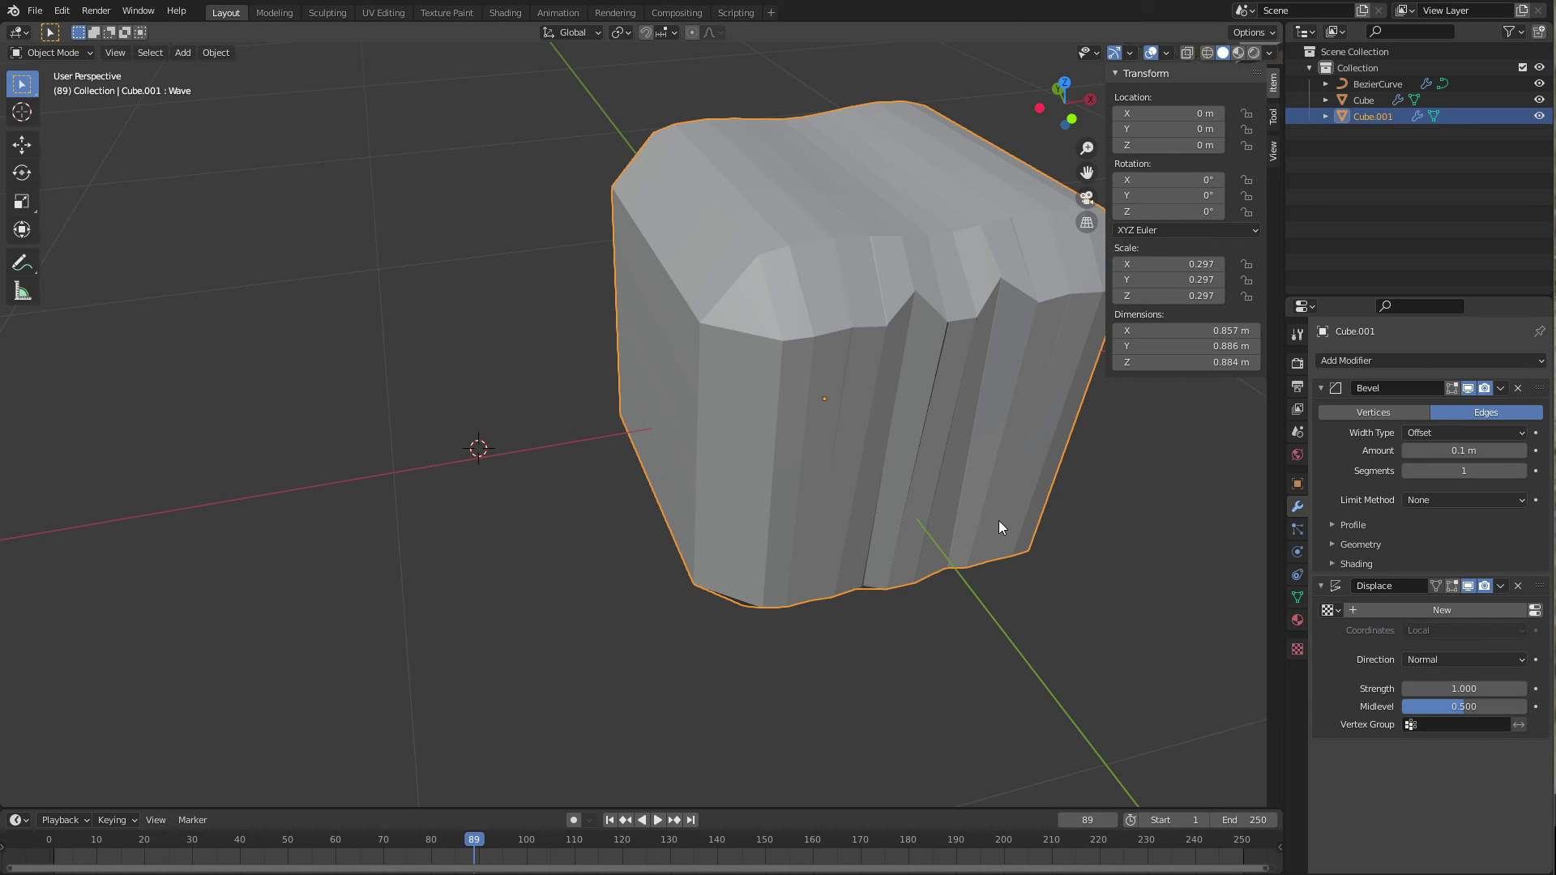
pyautogui.click(1500, 585)
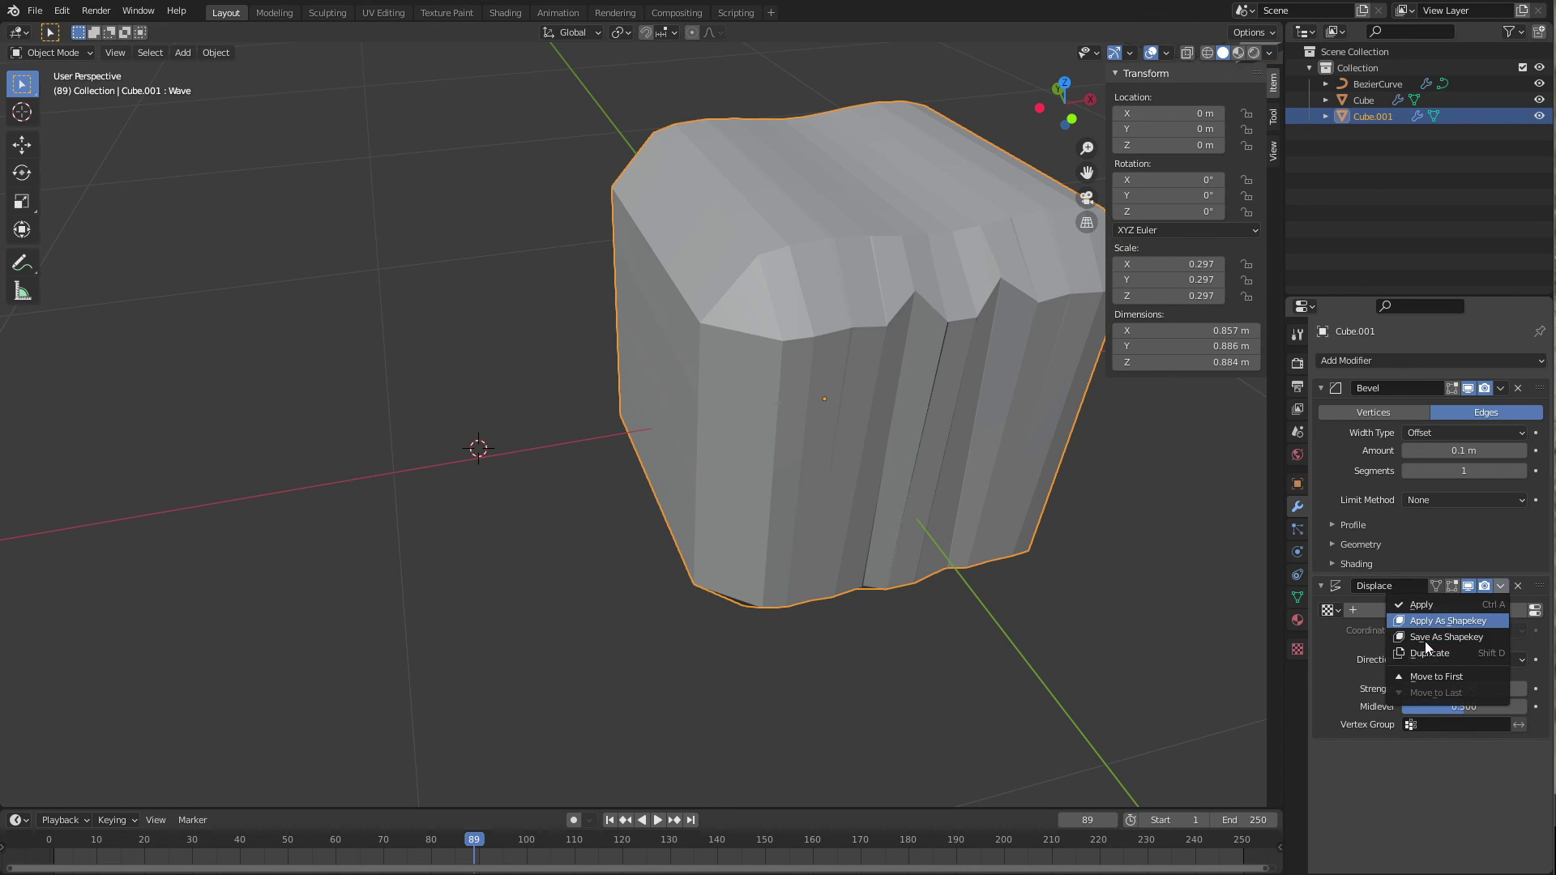
pyautogui.click(1388, 595)
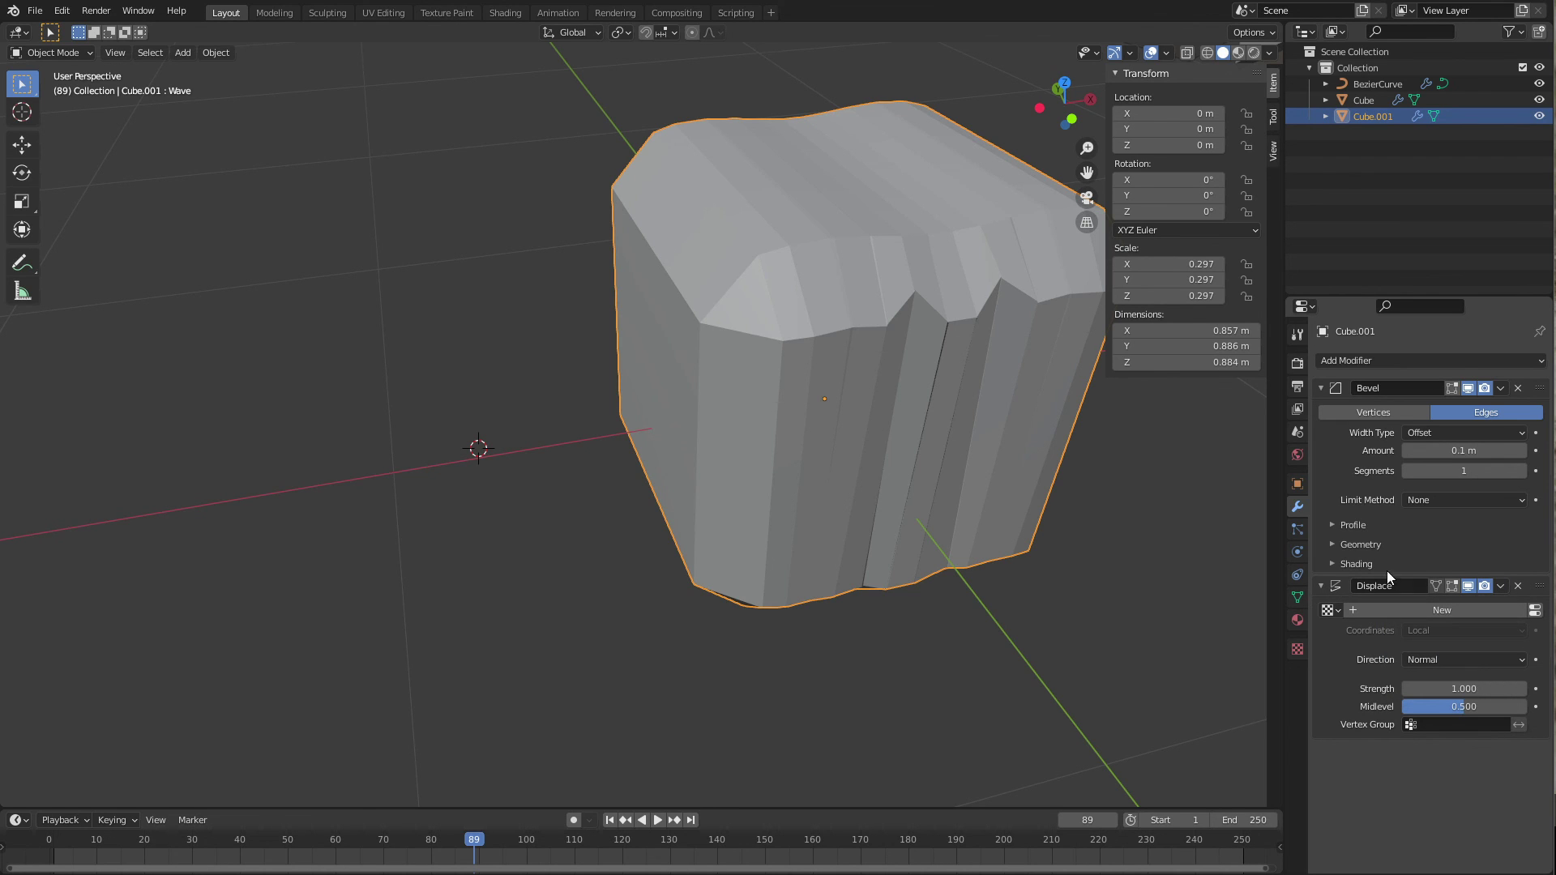